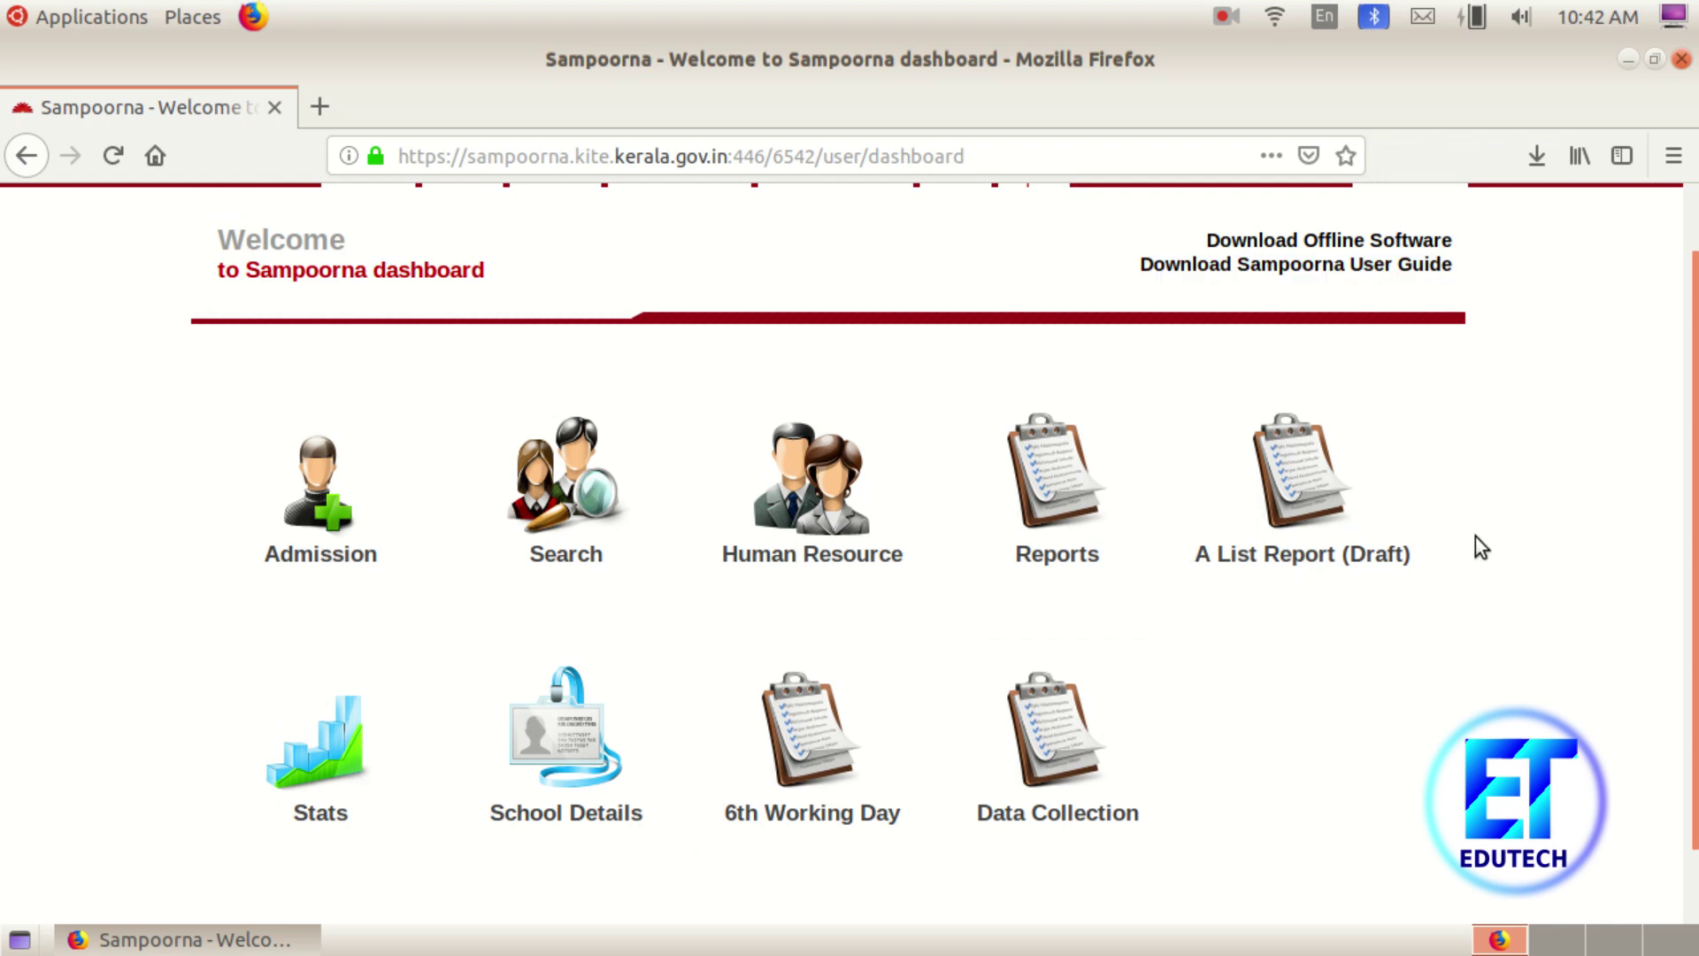
Start a new student report and name it 9
left_click(1095, 543)
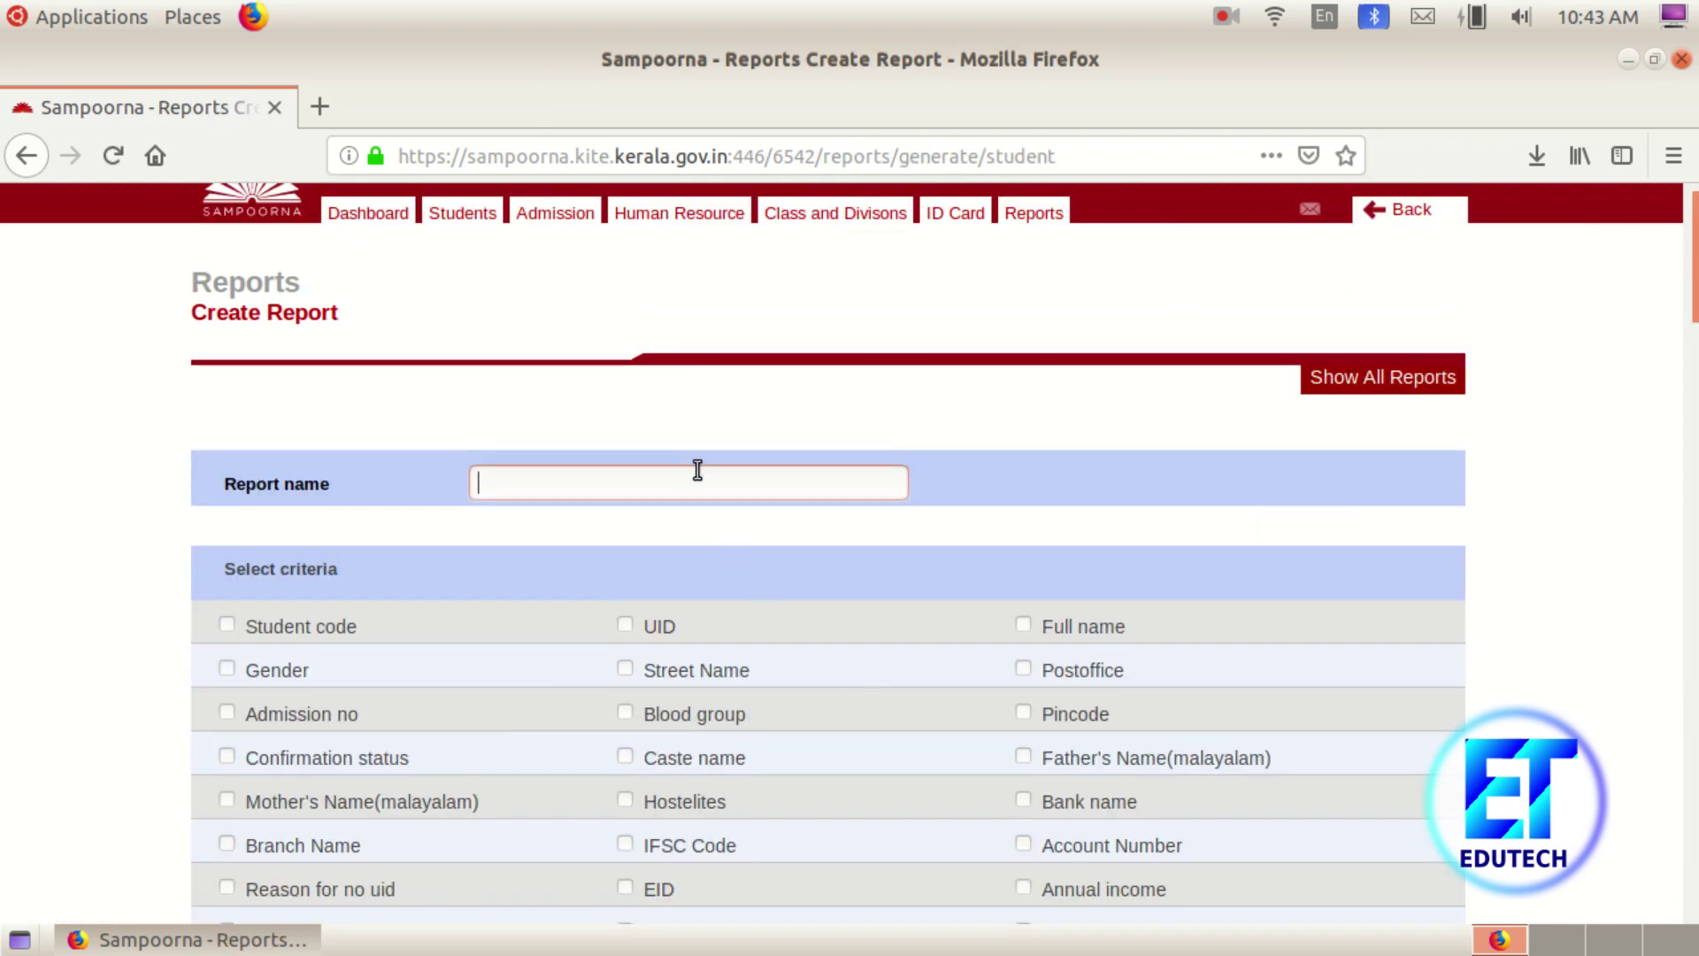
type("9")
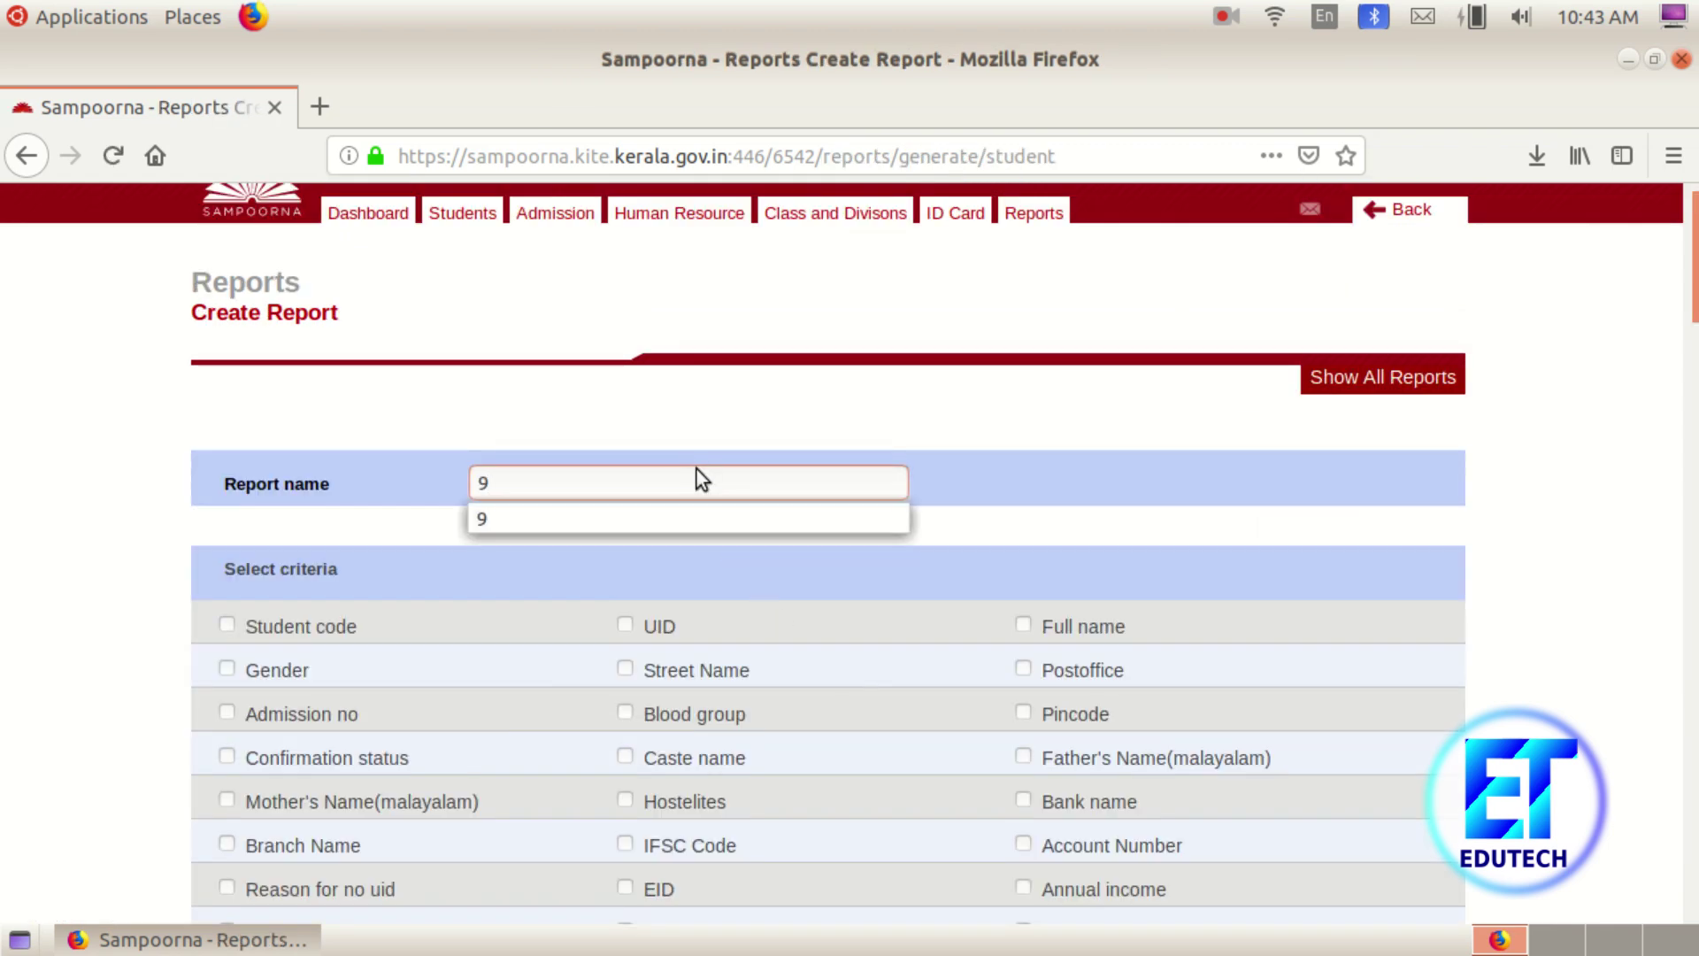
left_click(1296, 682)
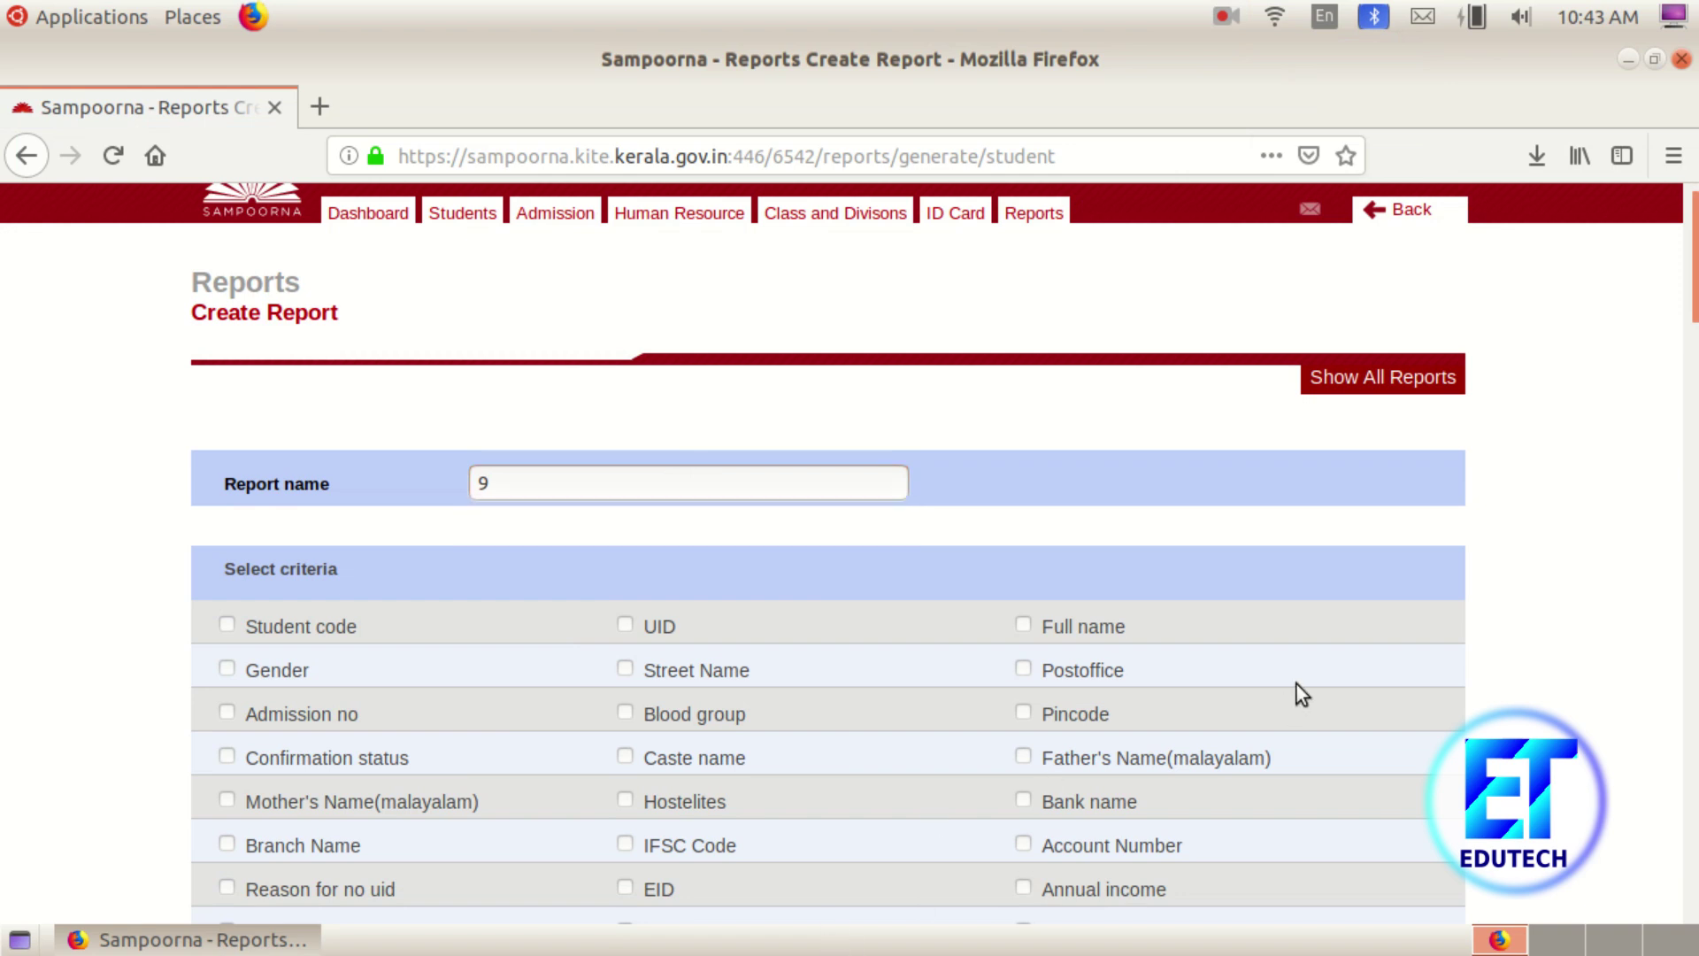
Use Division as the report's search criterion and select division 9 C 2019-2020
scroll(1297, 673, "down", 3)
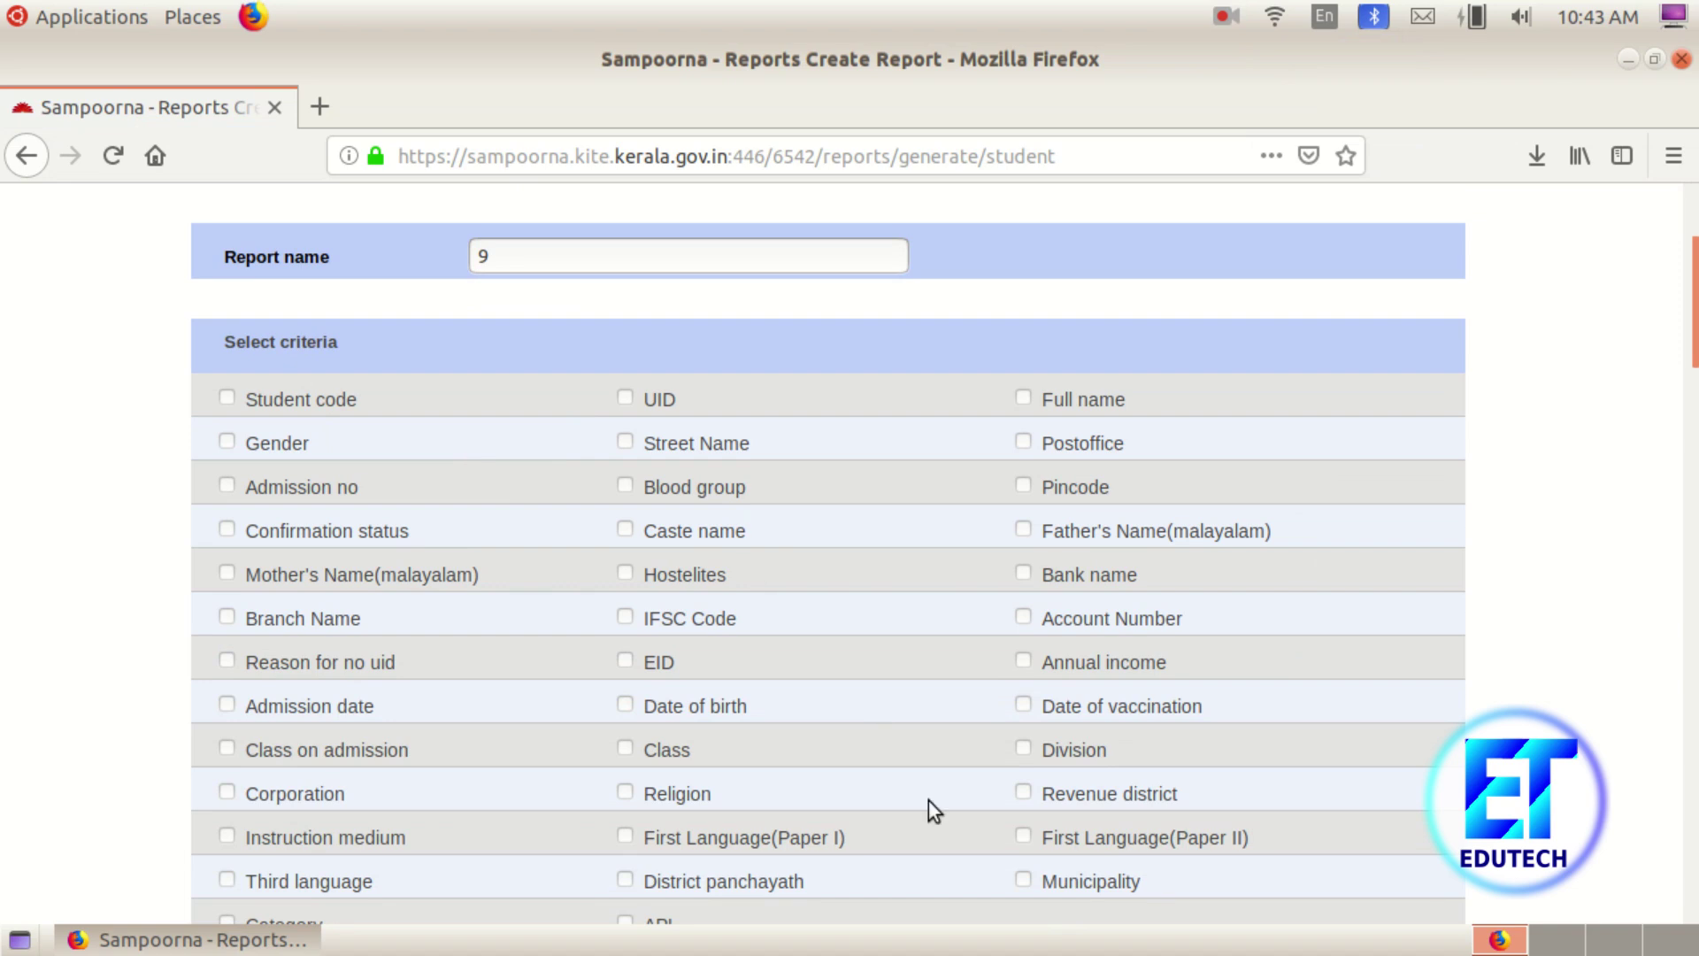
left_click(1030, 747)
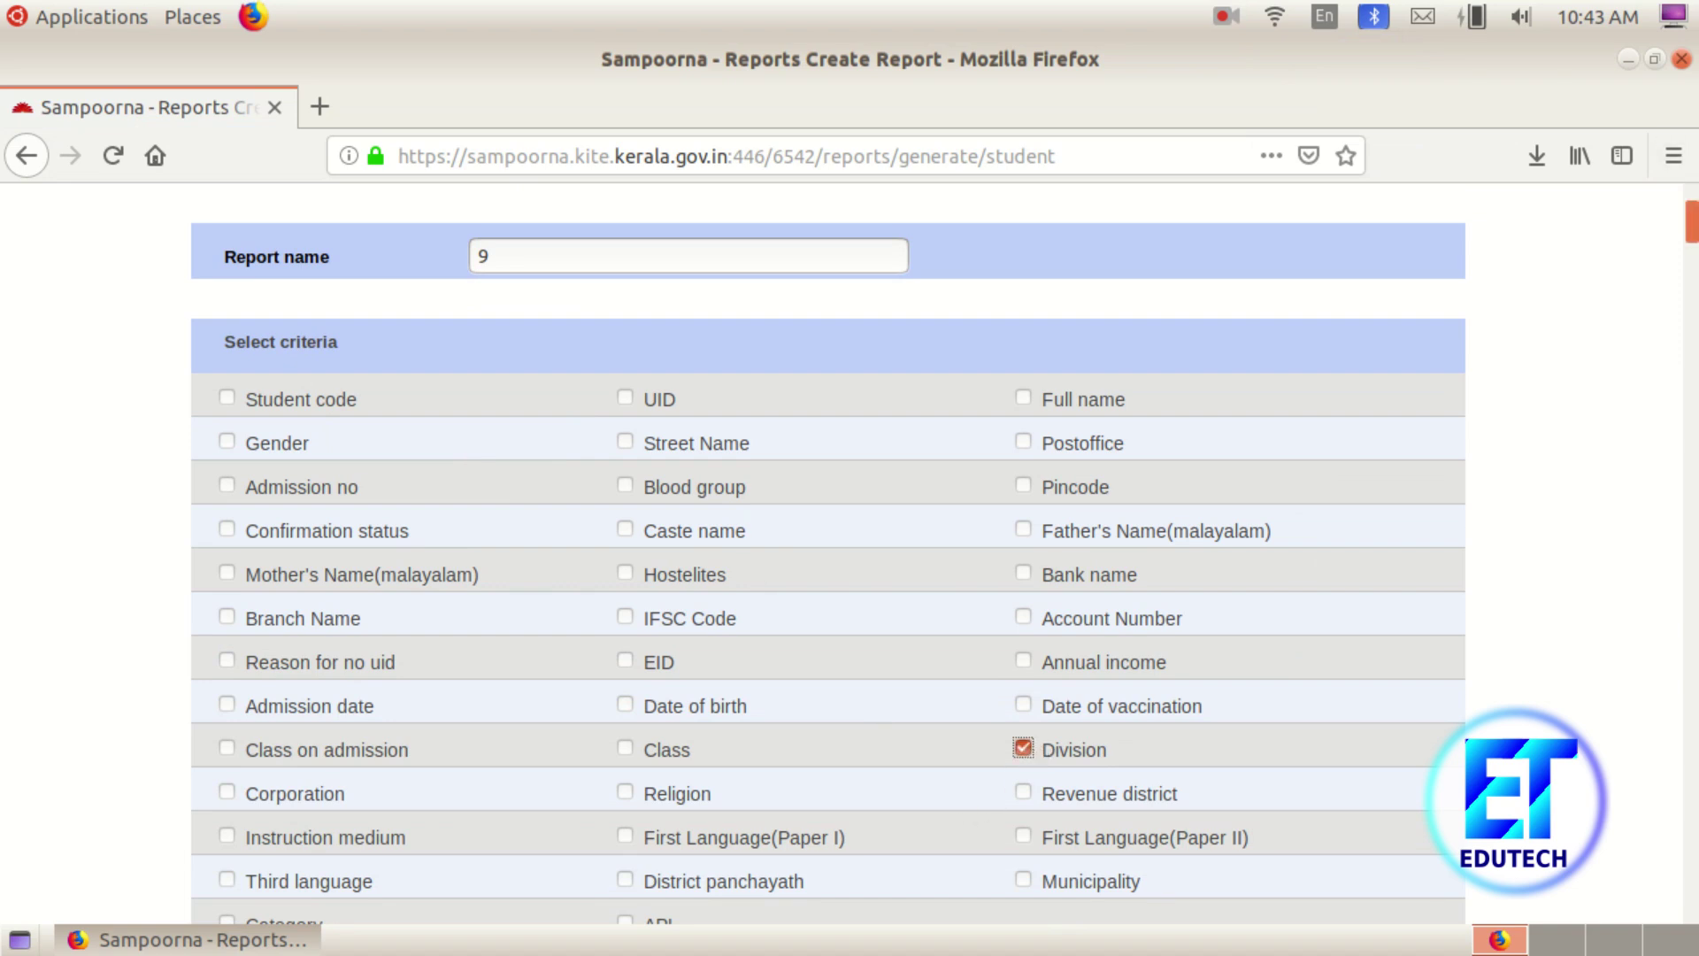
scroll(1681, 283, "down", 10)
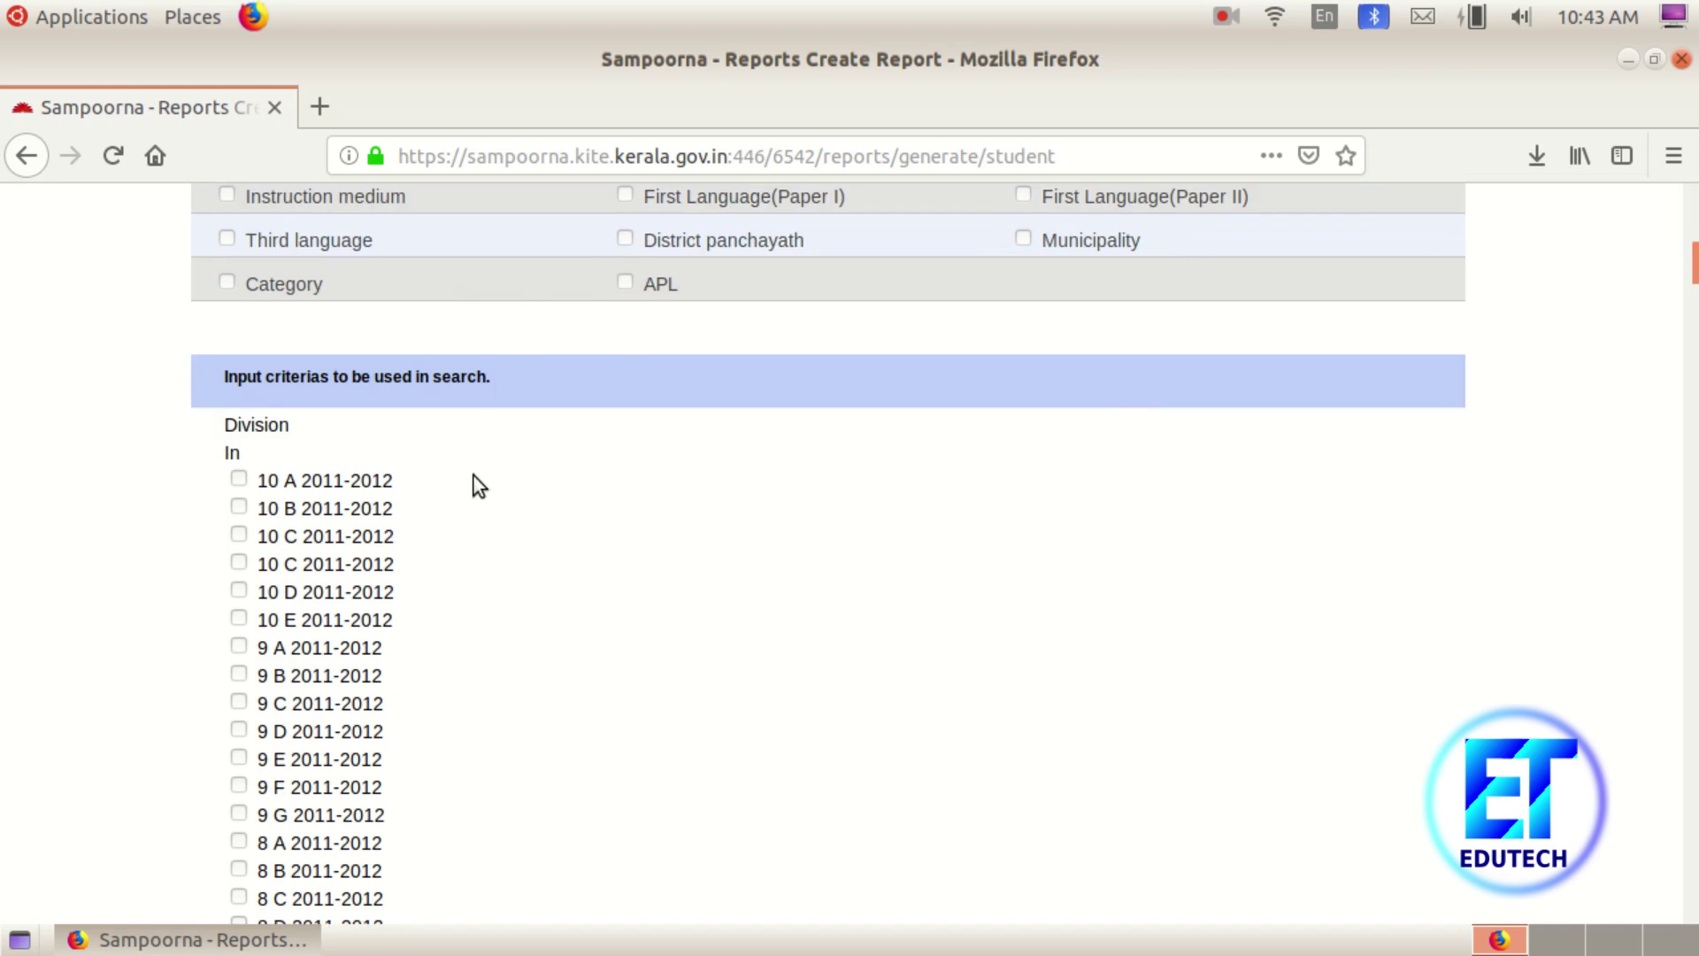
scroll(1690, 364, "down", 20)
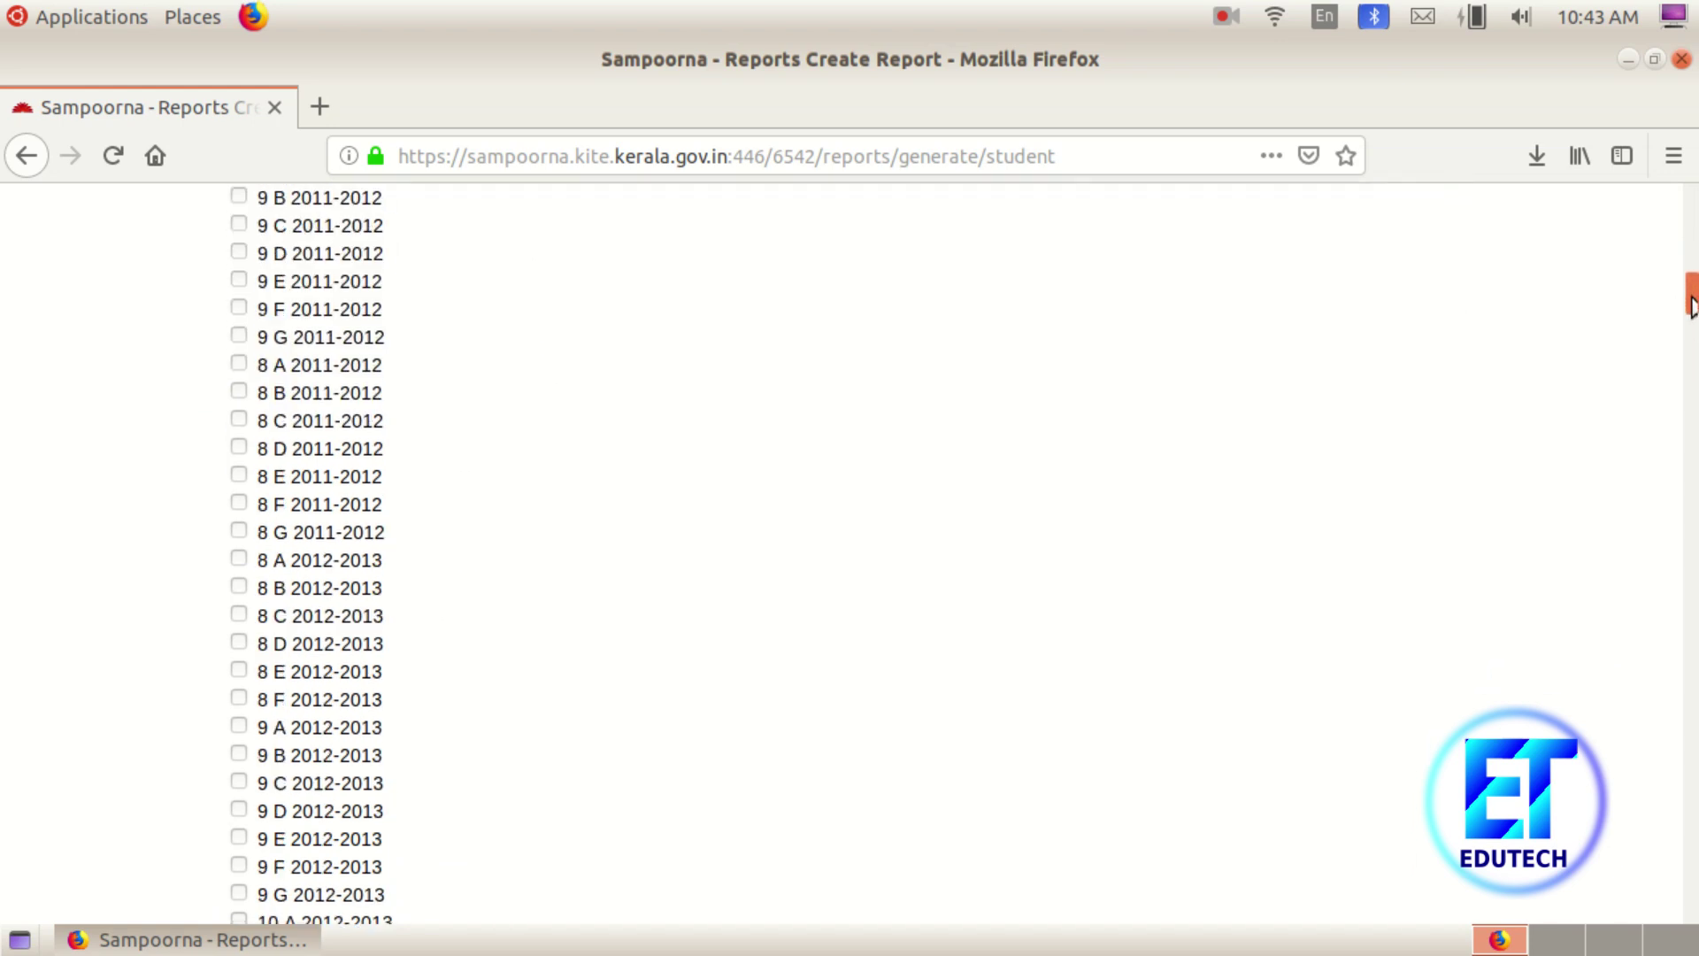
left_click_drag(1690, 364, 1681, 743)
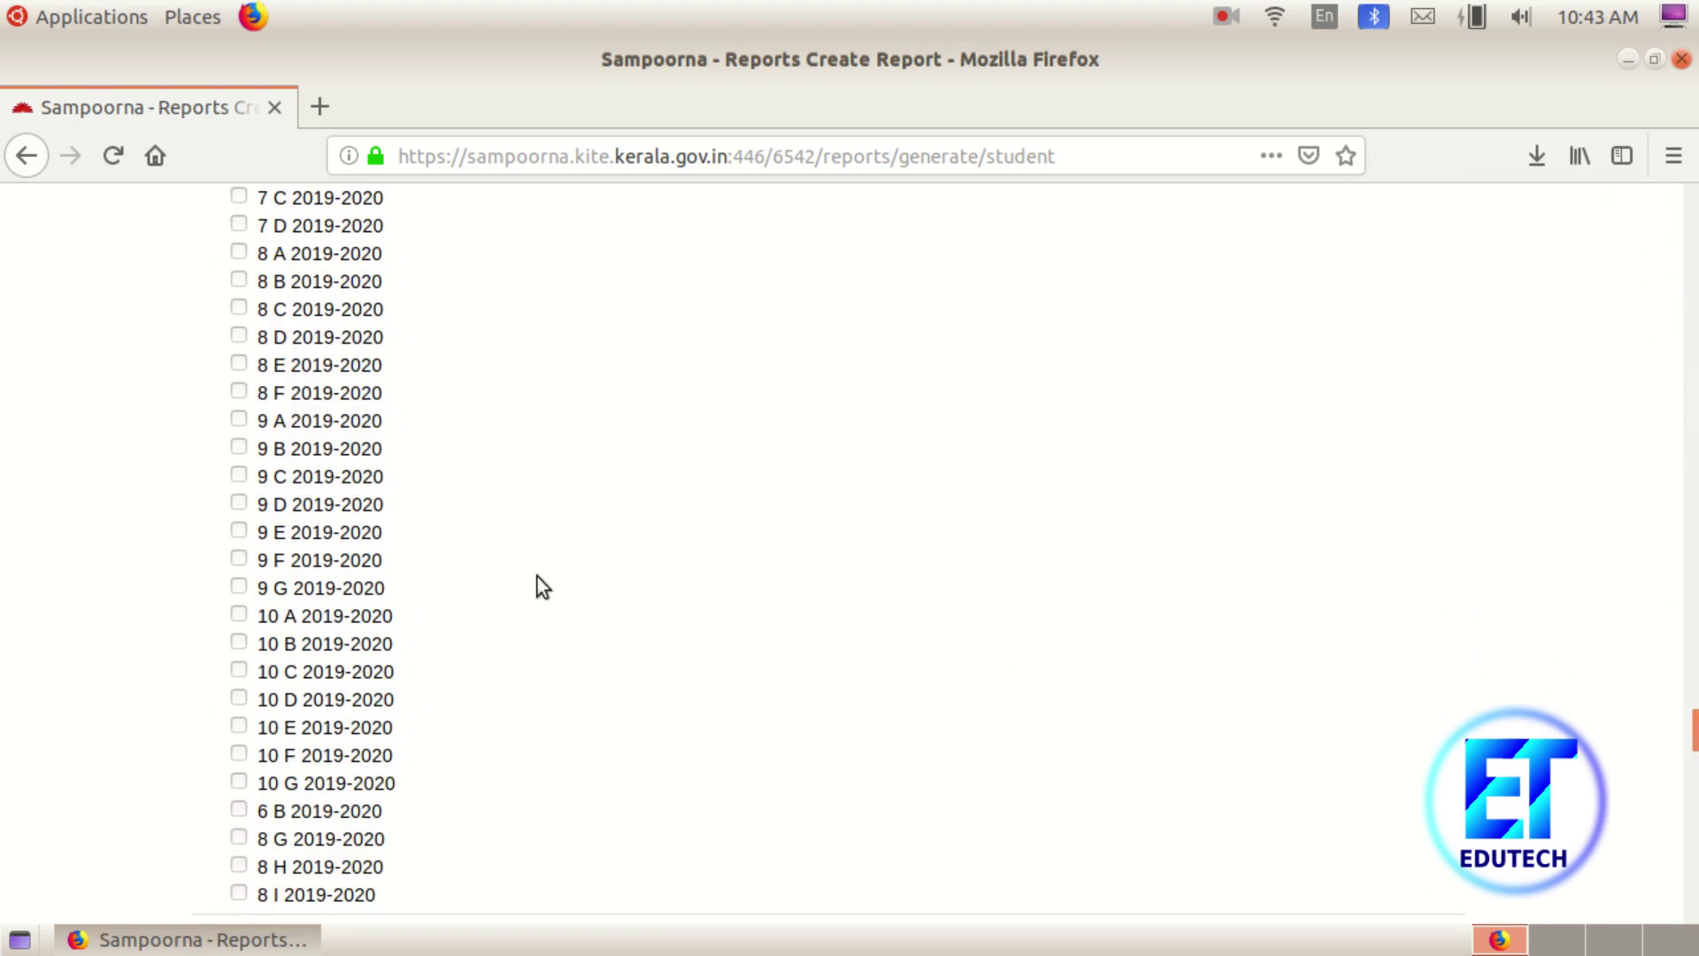
left_click(238, 474)
Add Admission no and Full name, in that order, as the report's fields and save the report
scroll(828, 552, "down", 8)
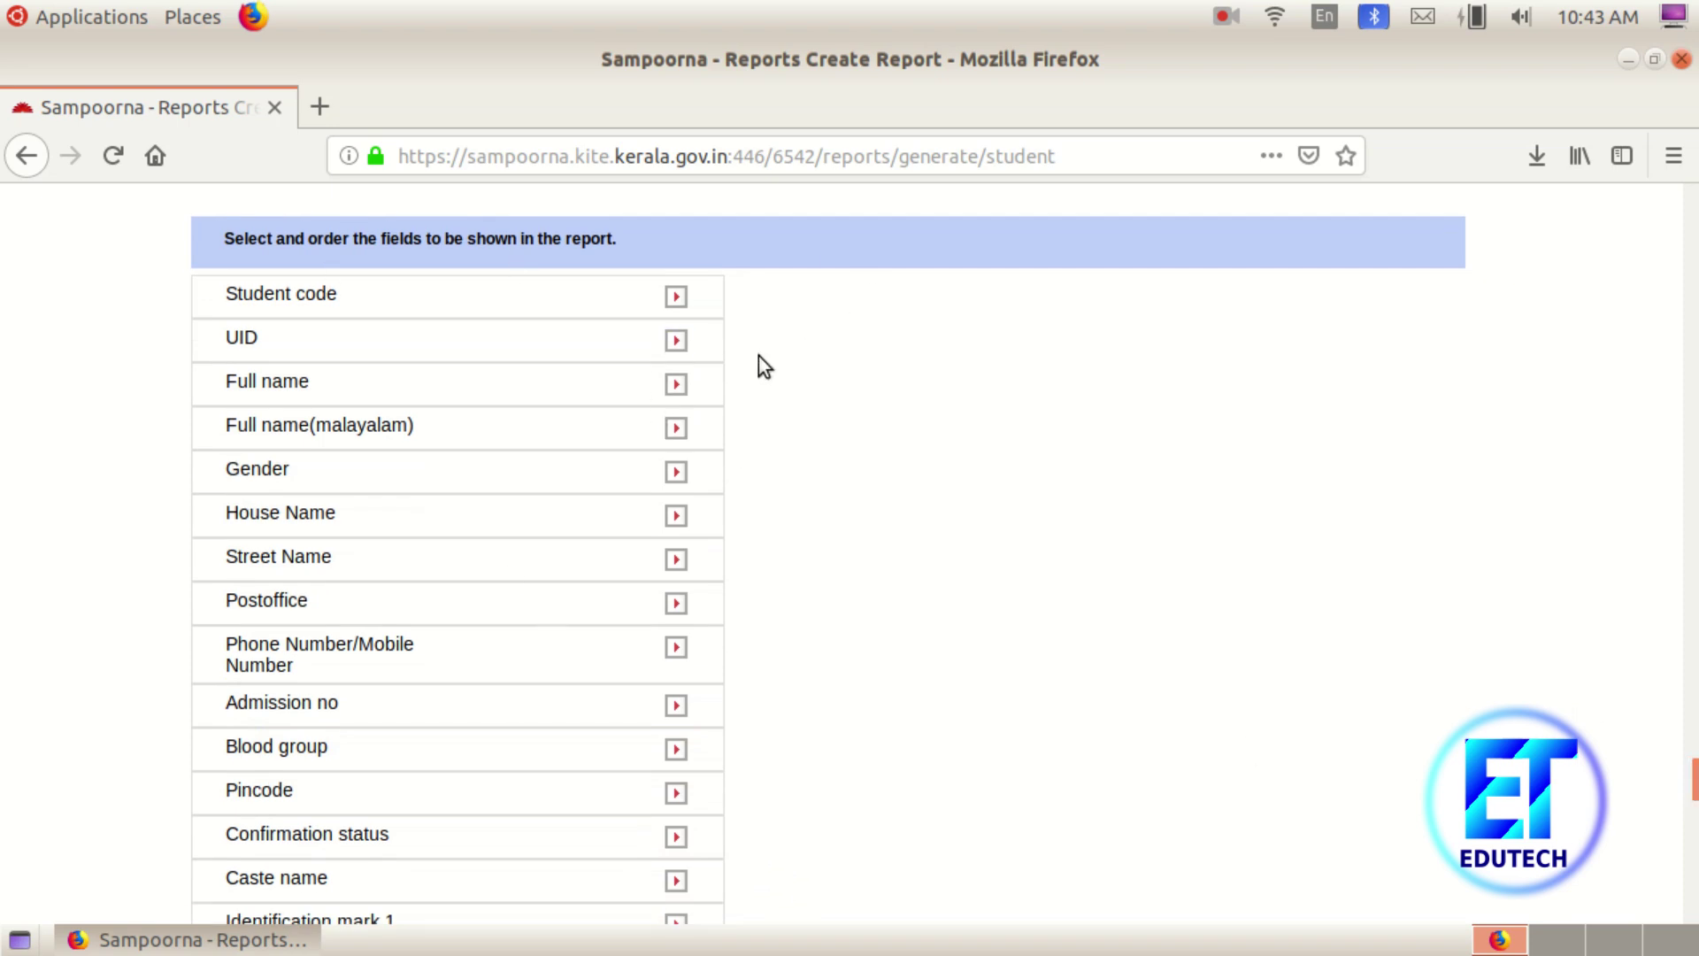
left_click(676, 705)
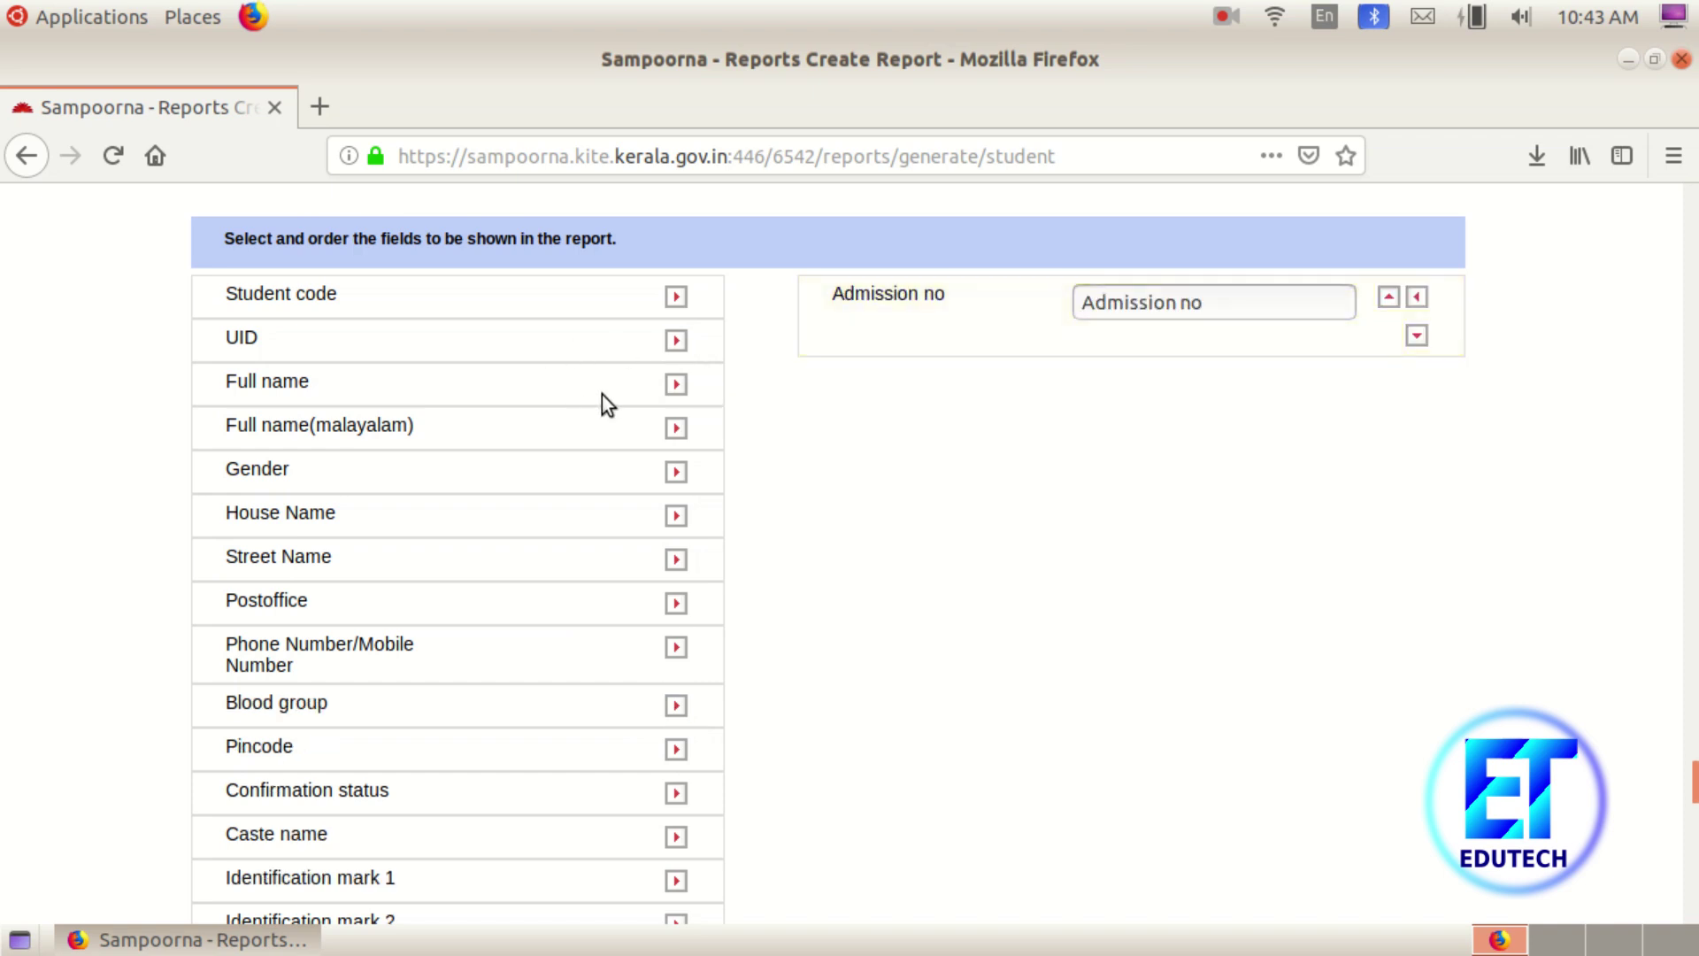
left_click(676, 384)
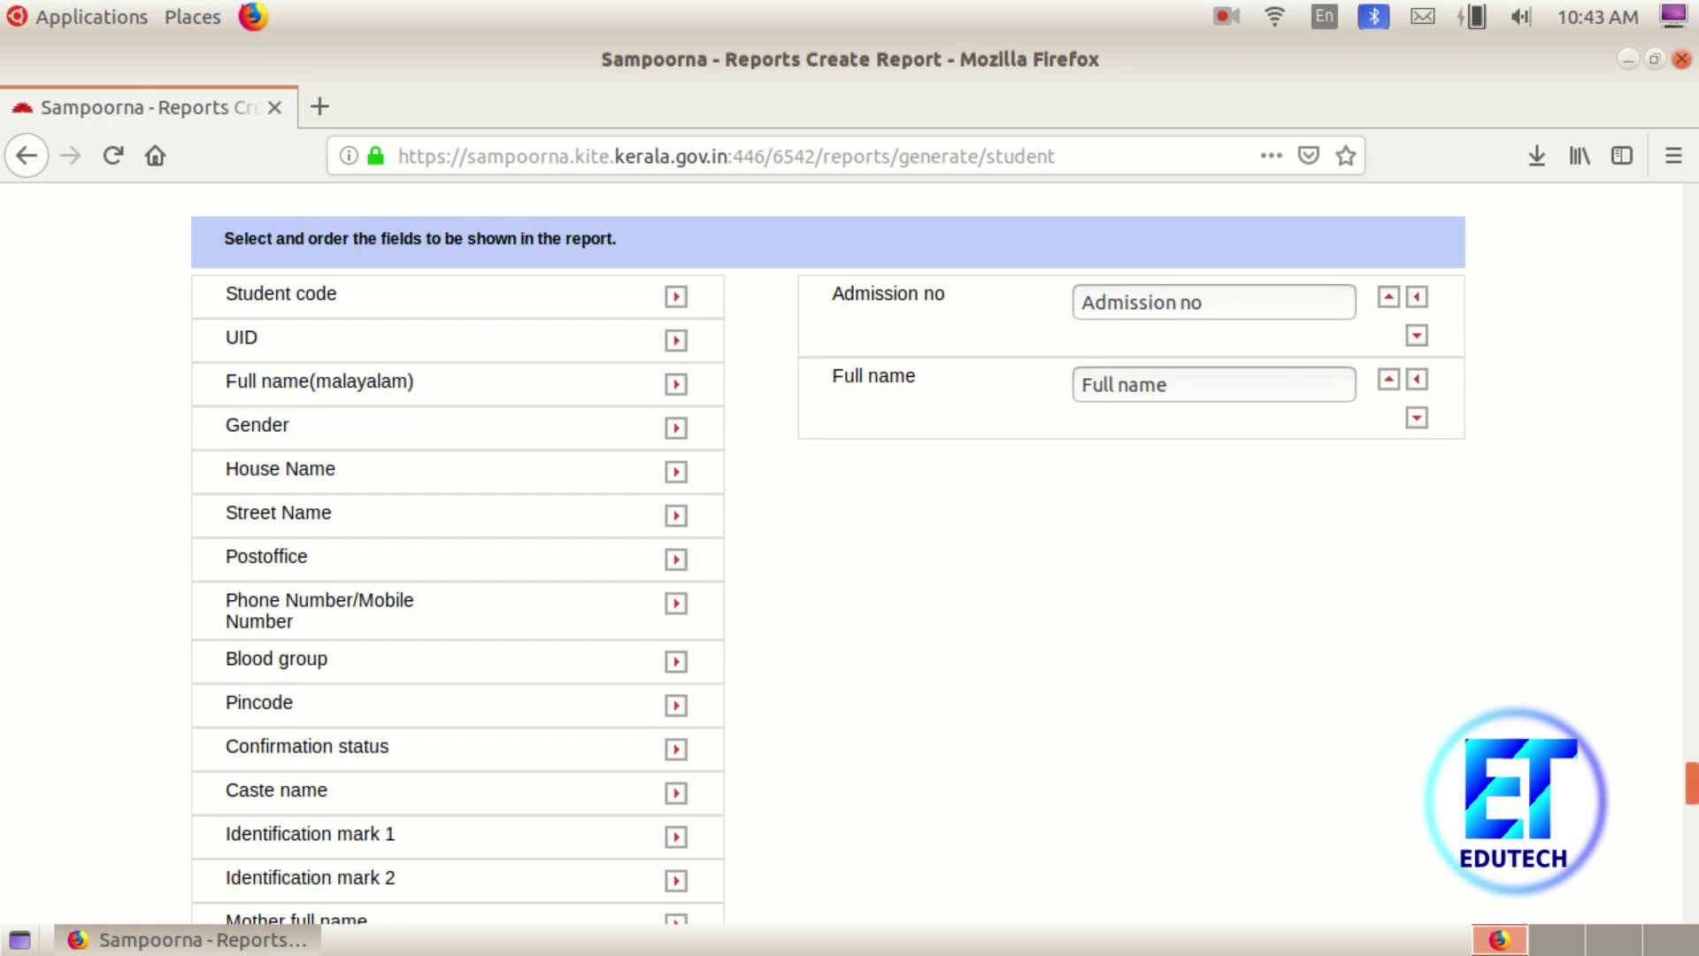
left_click_drag(1692, 801, 1692, 916)
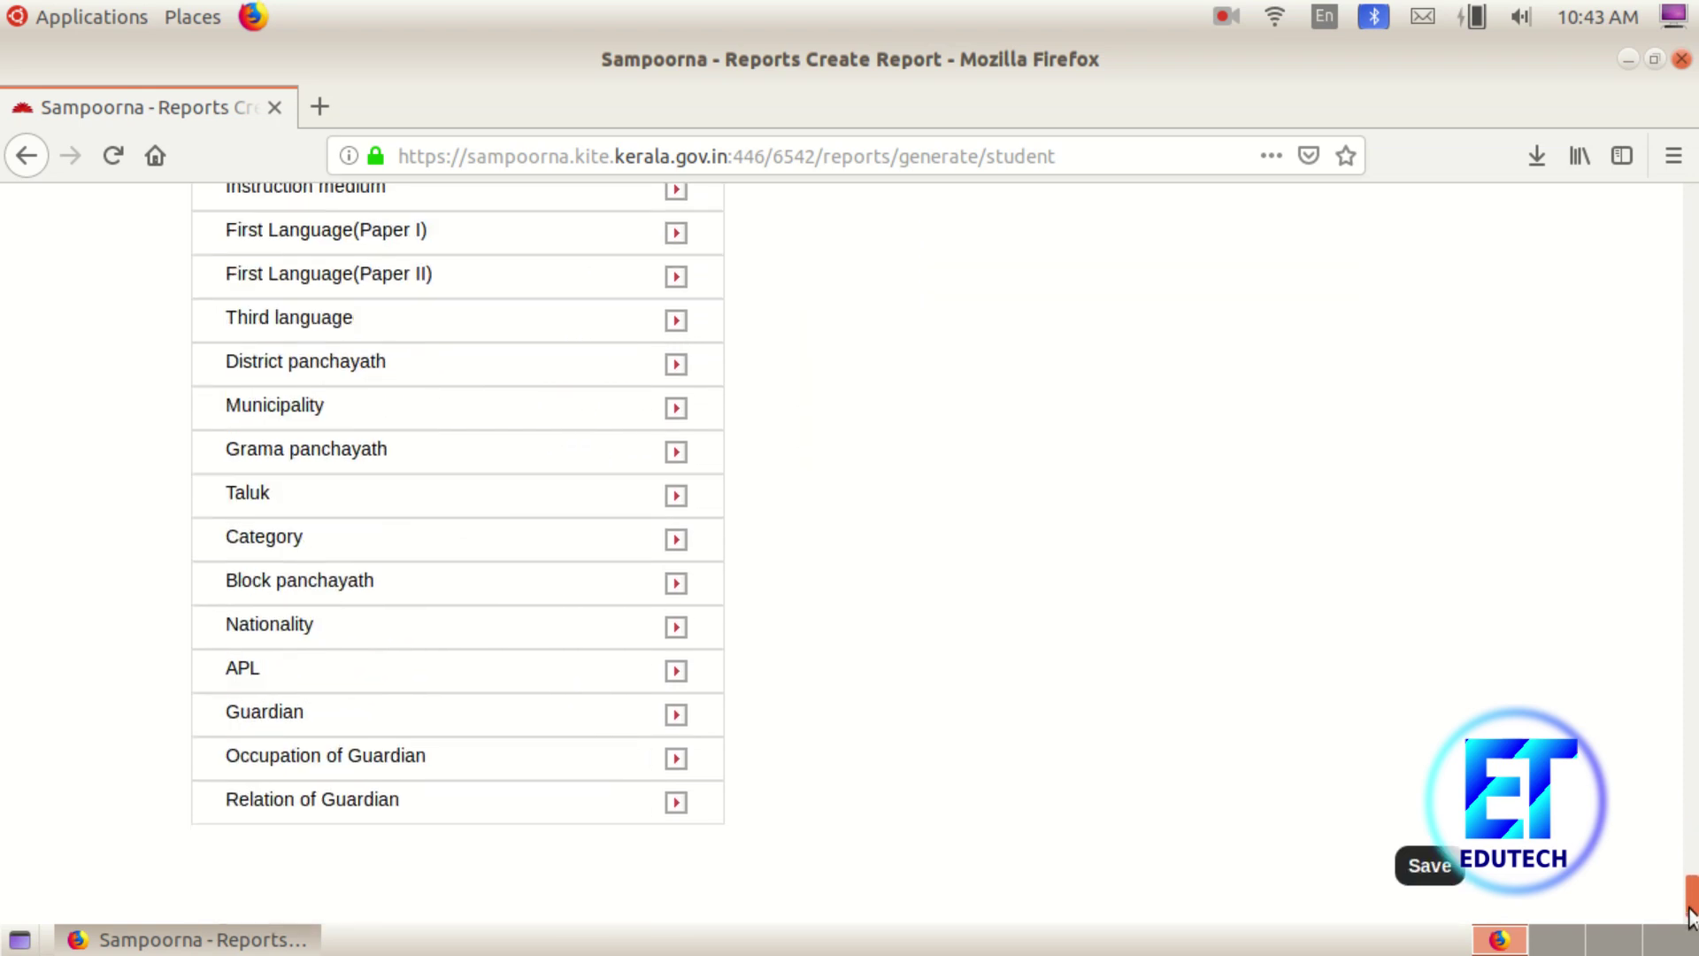
left_click(1431, 871)
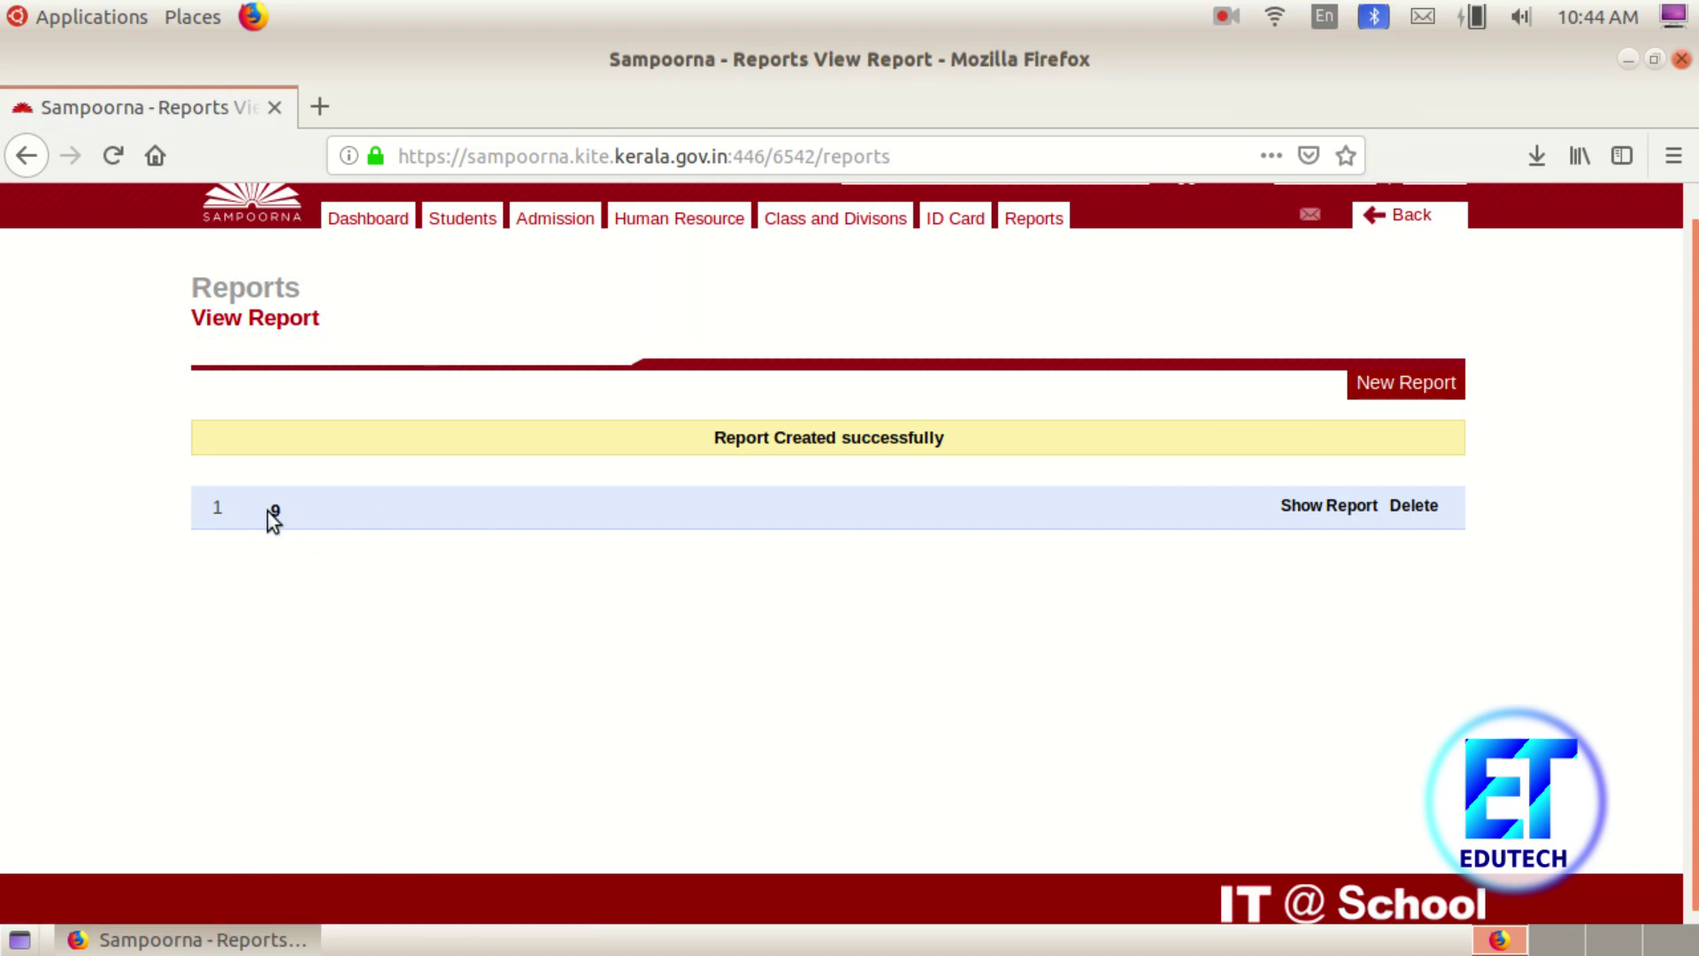
Open the saved report 9 and export its student list as a spreadsheet file
left_click(276, 517)
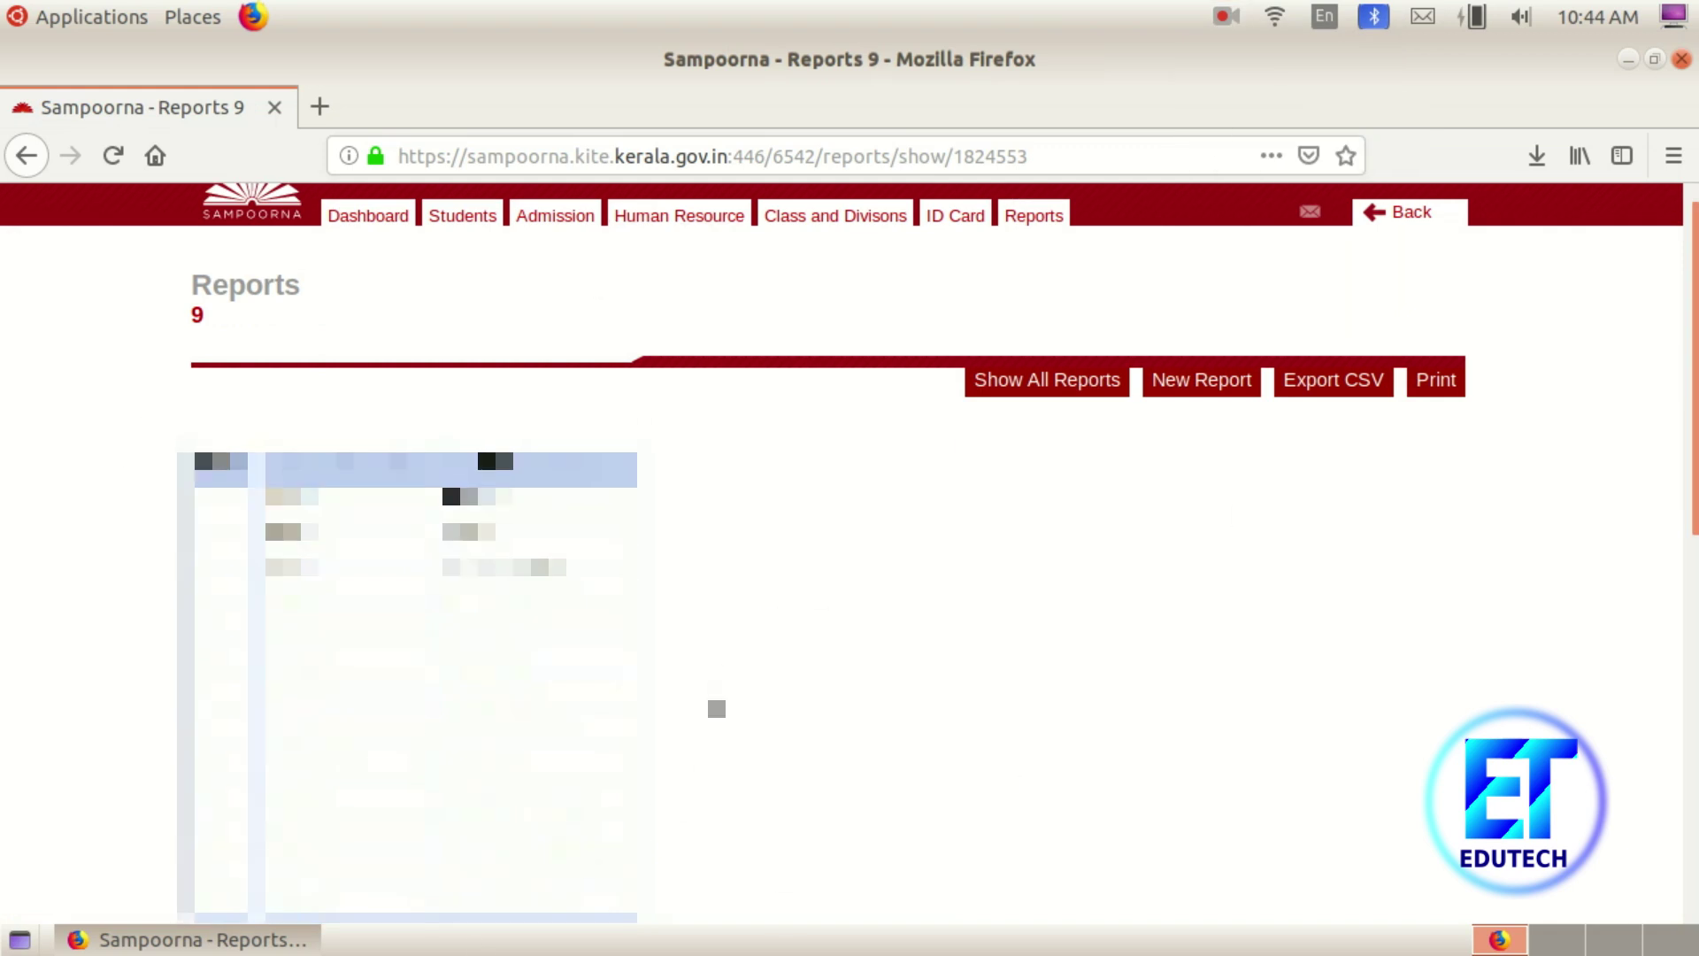
left_click(1328, 387)
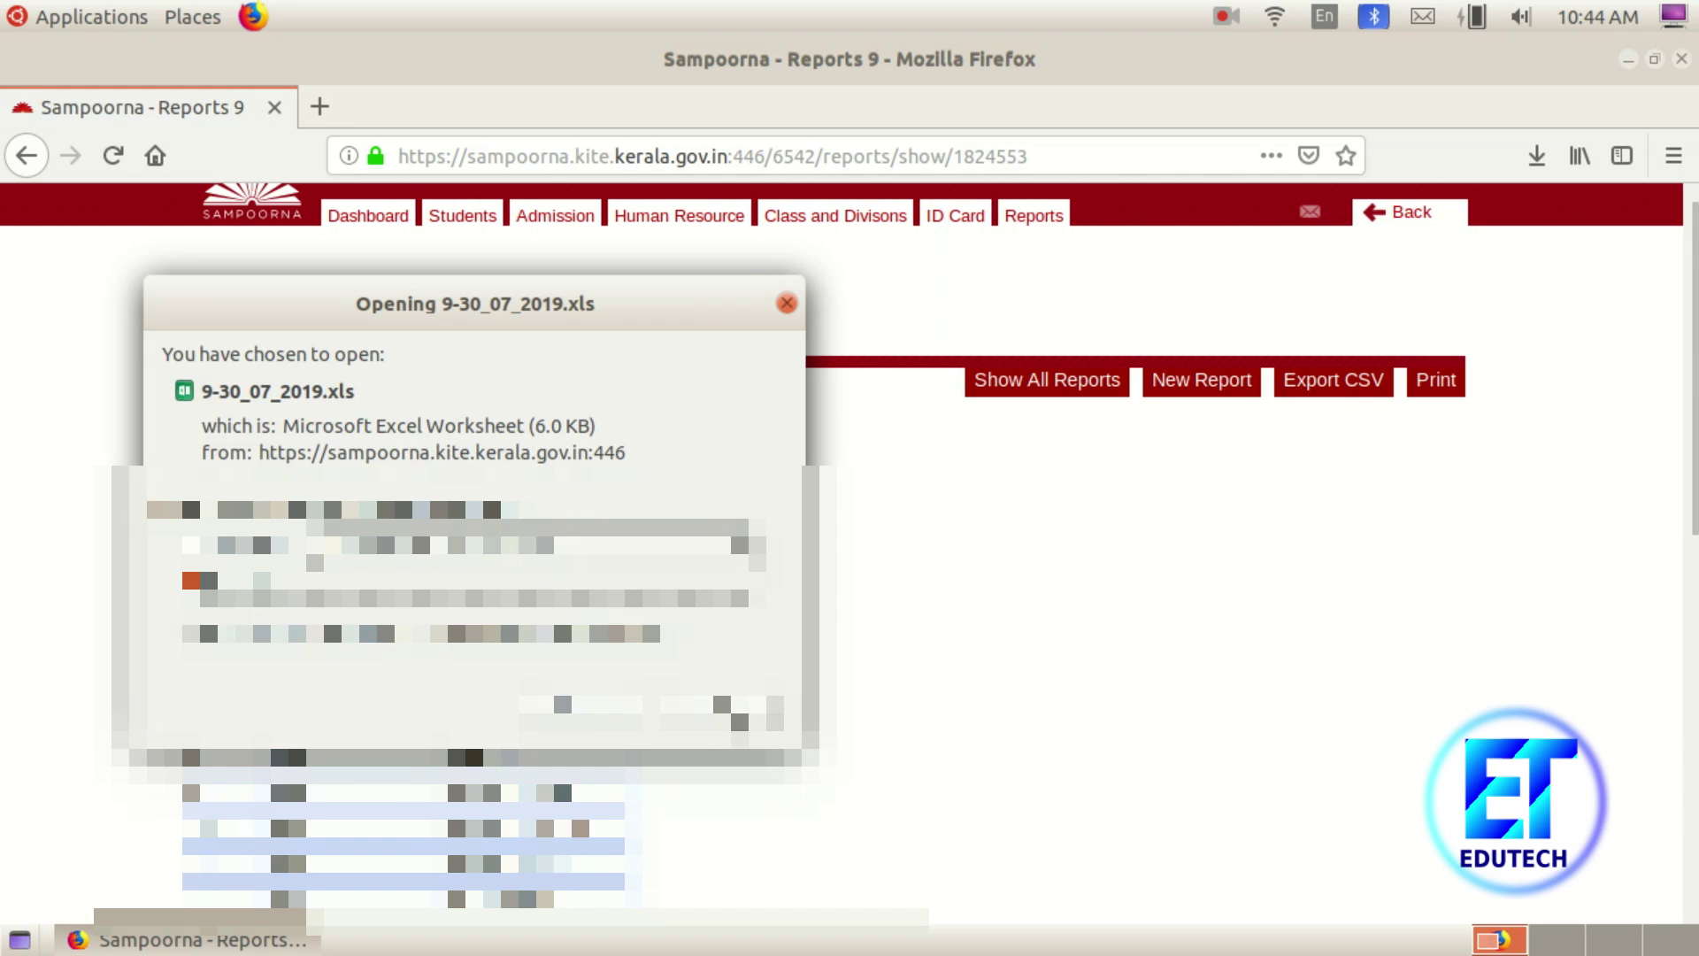
left_click(739, 719)
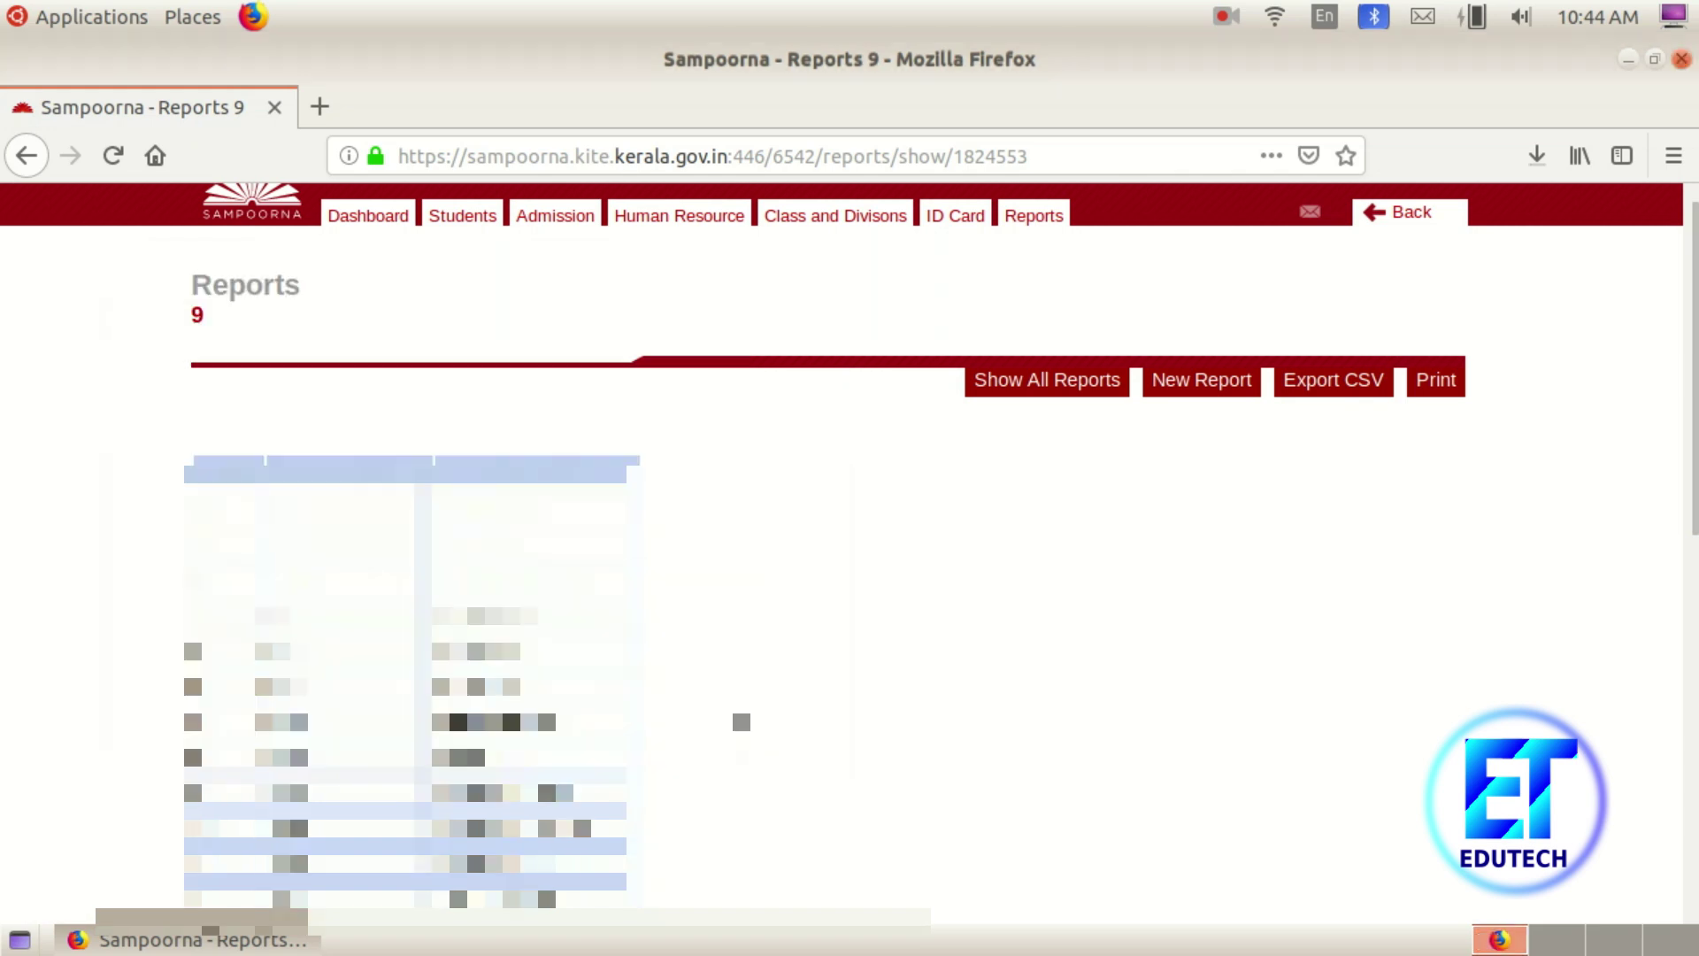
Open the downloaded file 9-30_07_2019(3).xls in LibreOffice Calc
left_click(1533, 159)
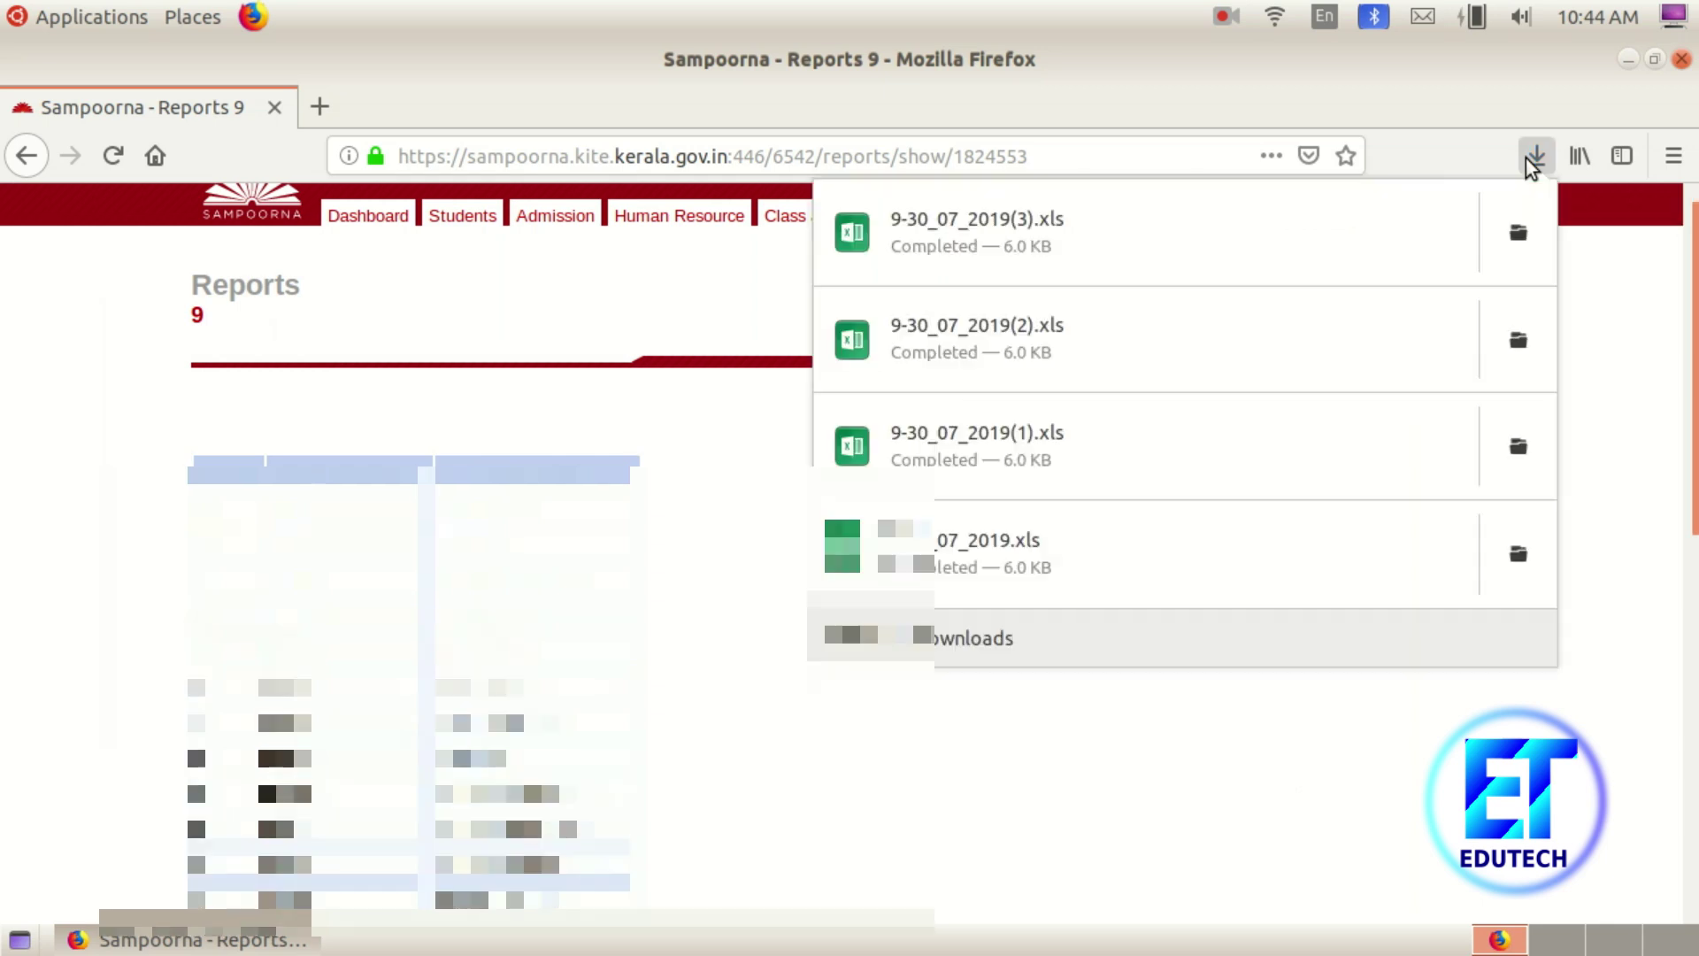
left_click(911, 241)
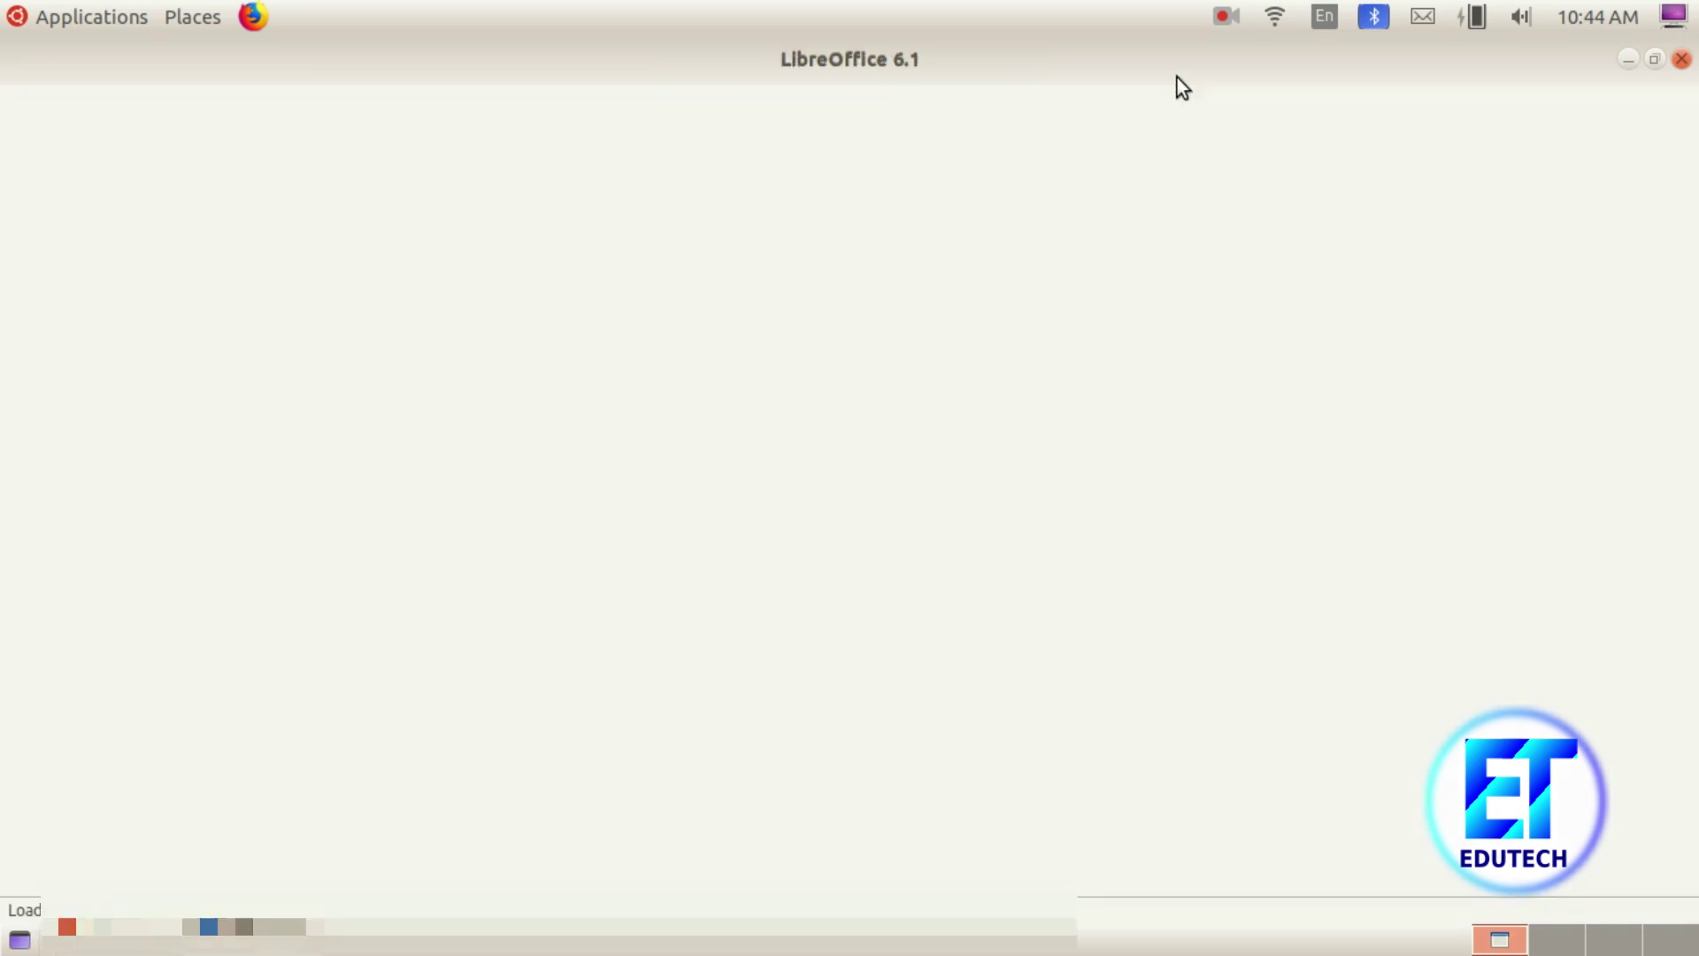
left_click(1226, 16)
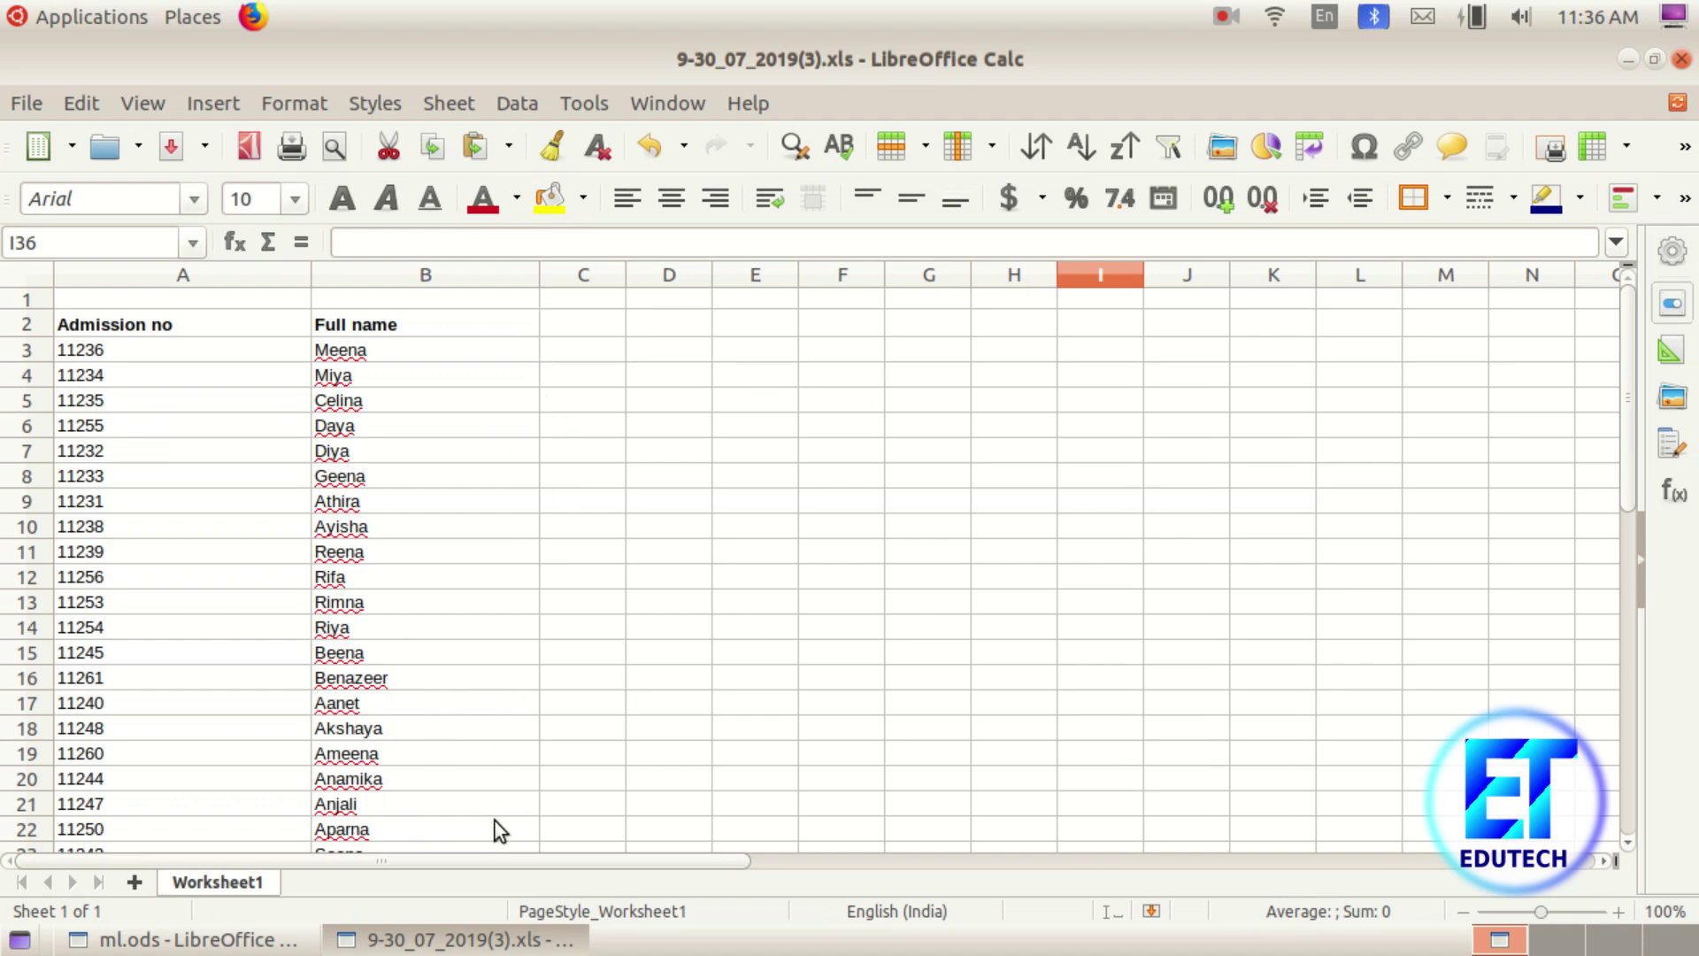
Sort the student list in A2:B31 by Full name in ascending order
left_click_drag(131, 321, 445, 625)
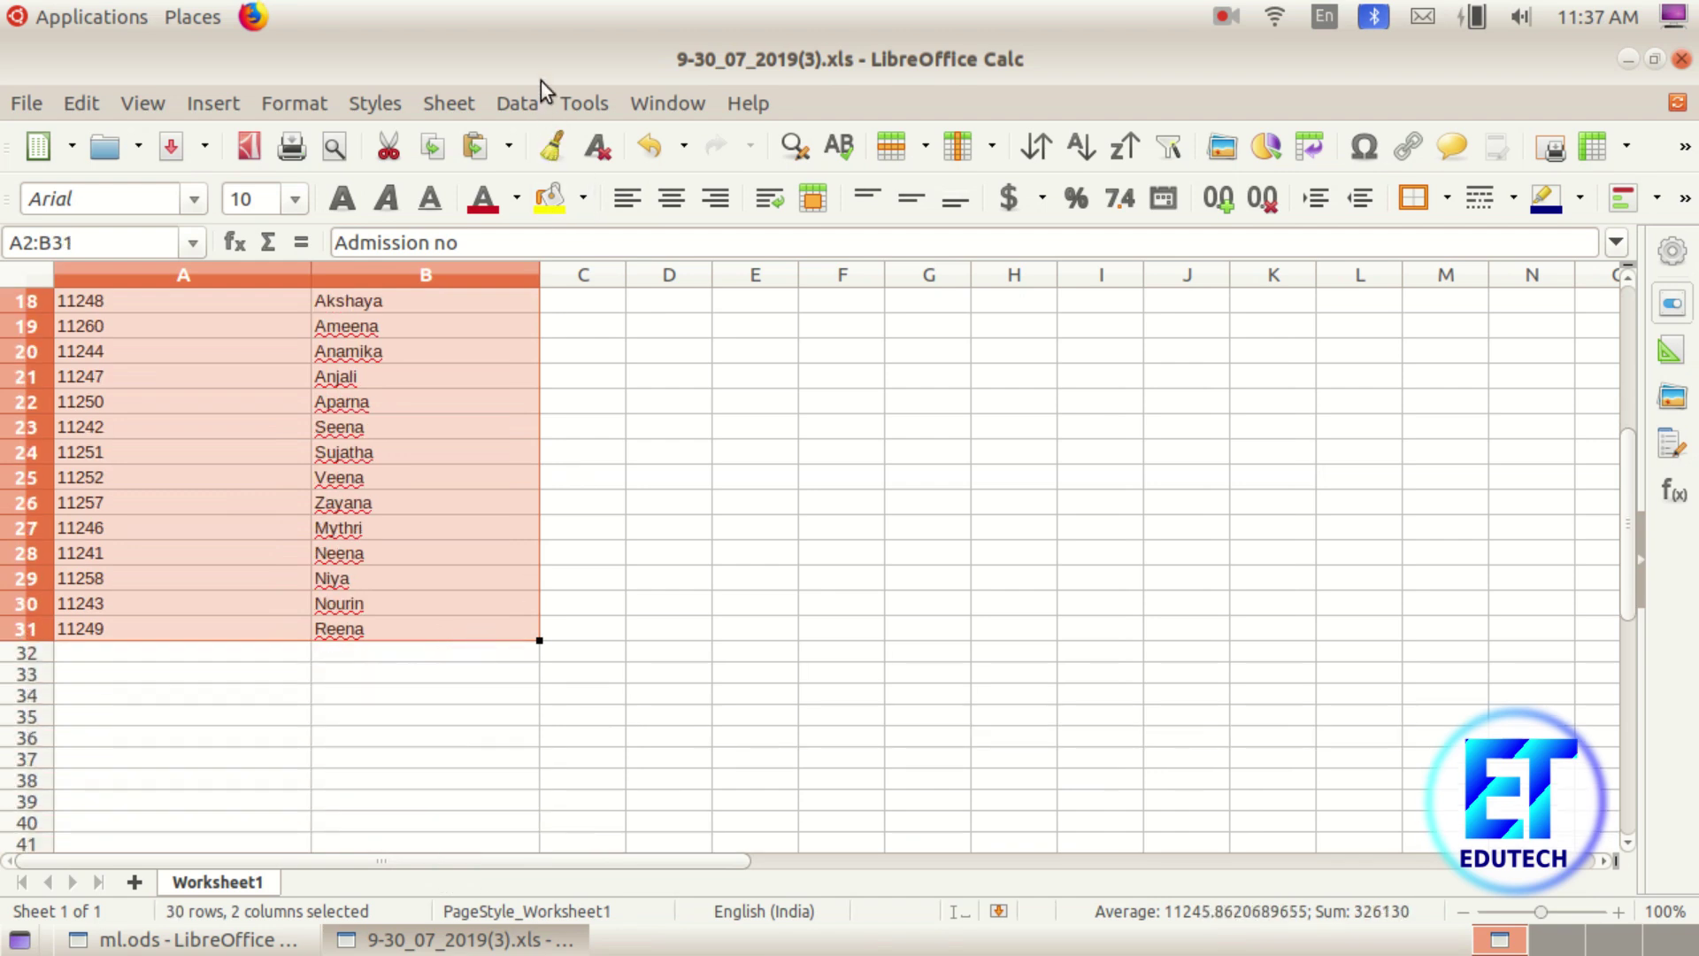
left_click(523, 101)
left_click(538, 134)
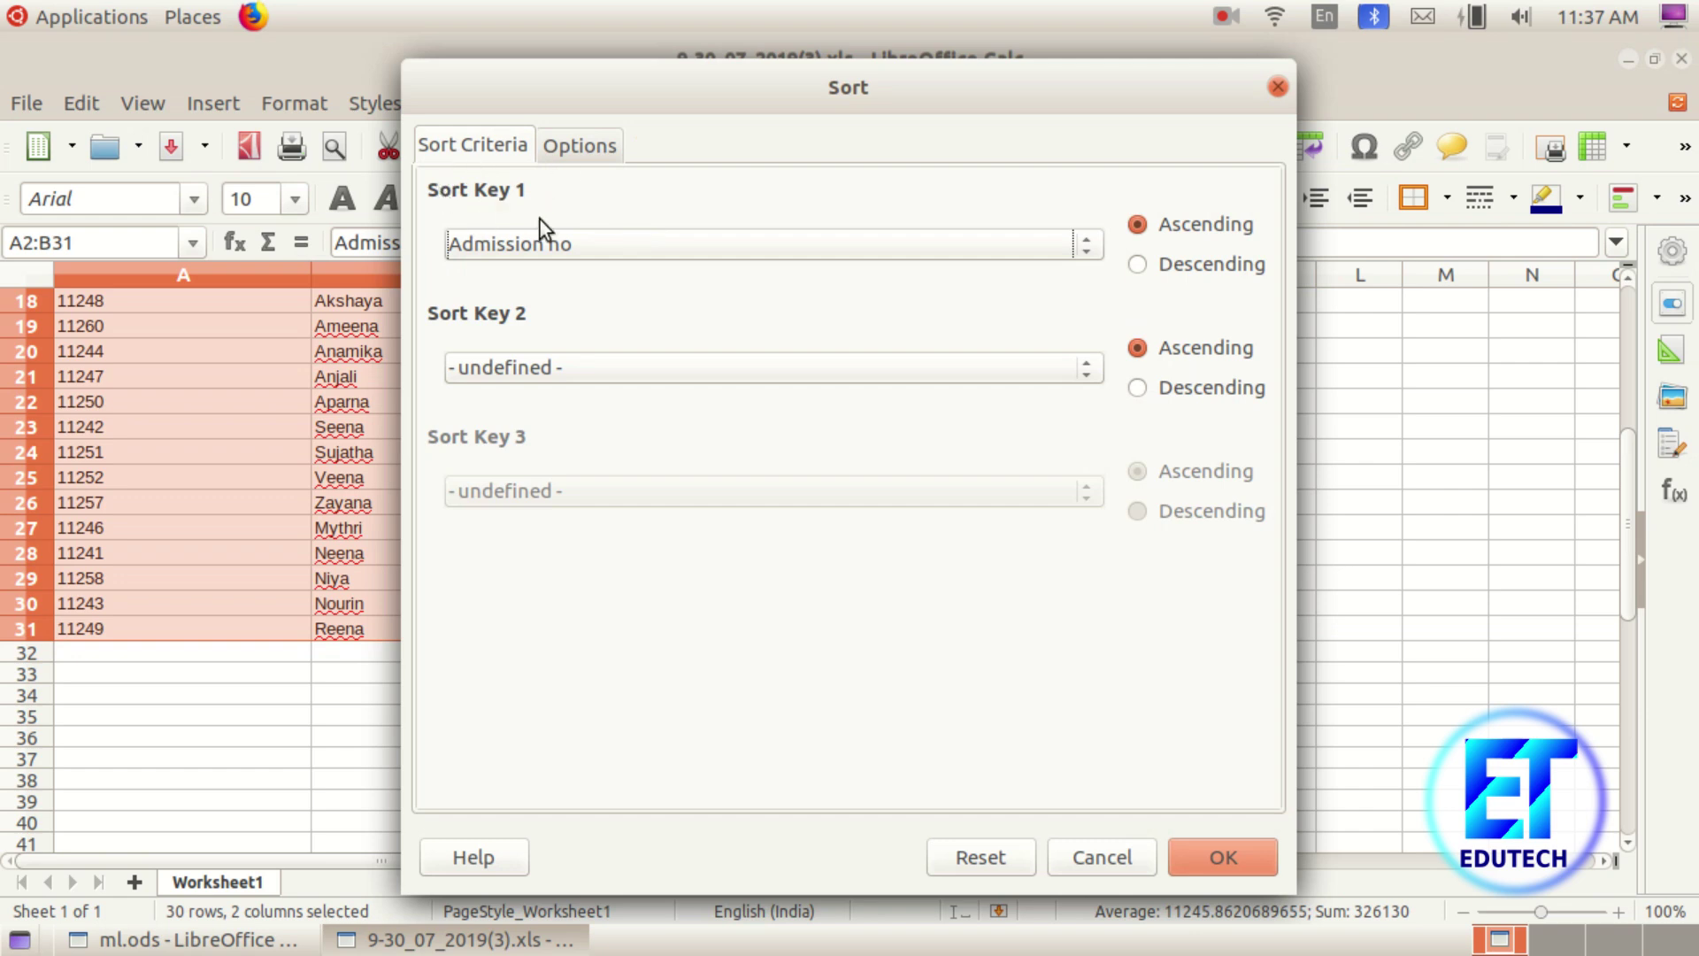
left_click_drag(640, 105, 743, 112)
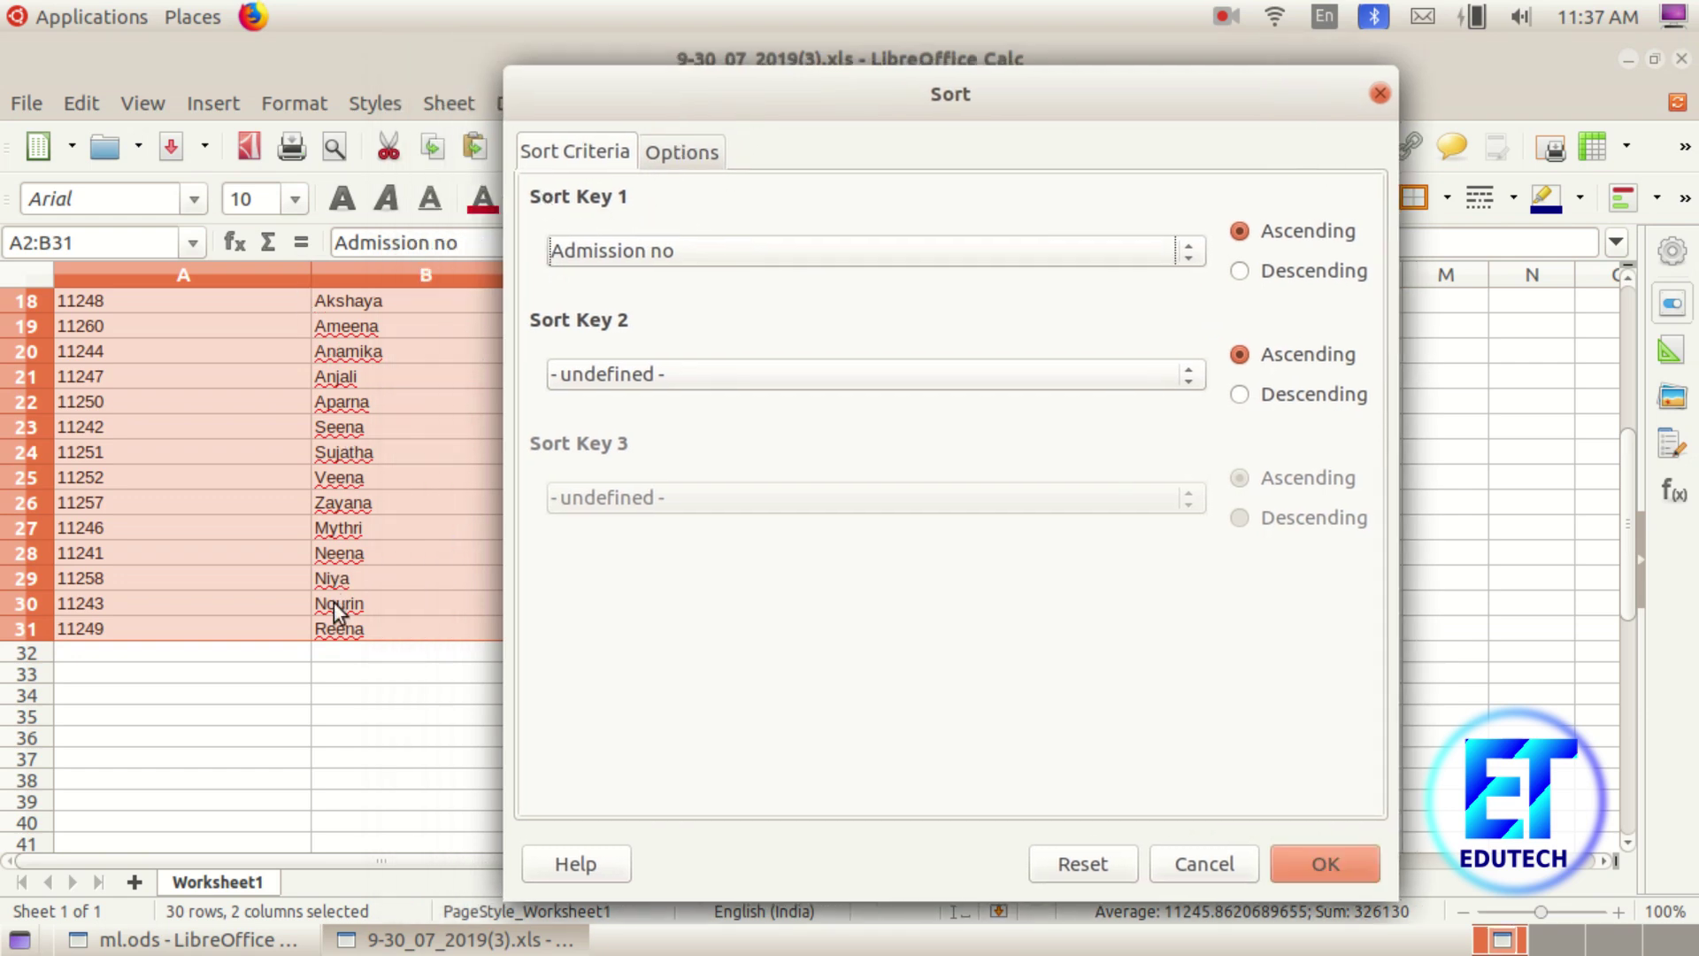
left_click(899, 255)
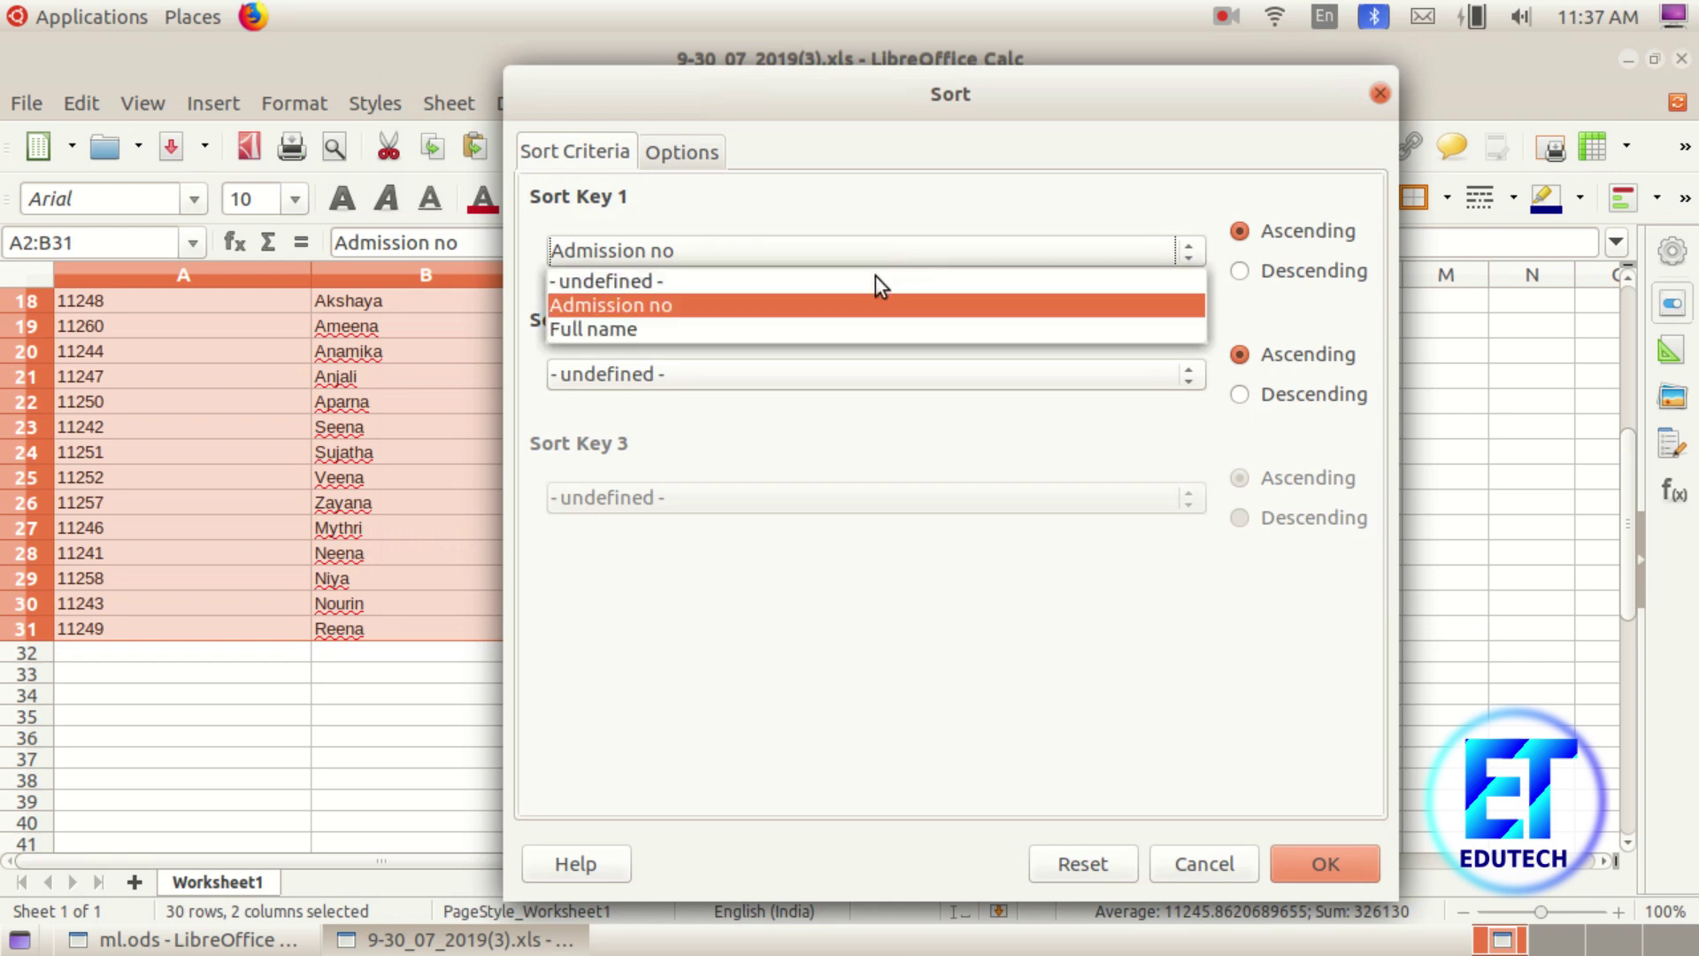
left_click(798, 331)
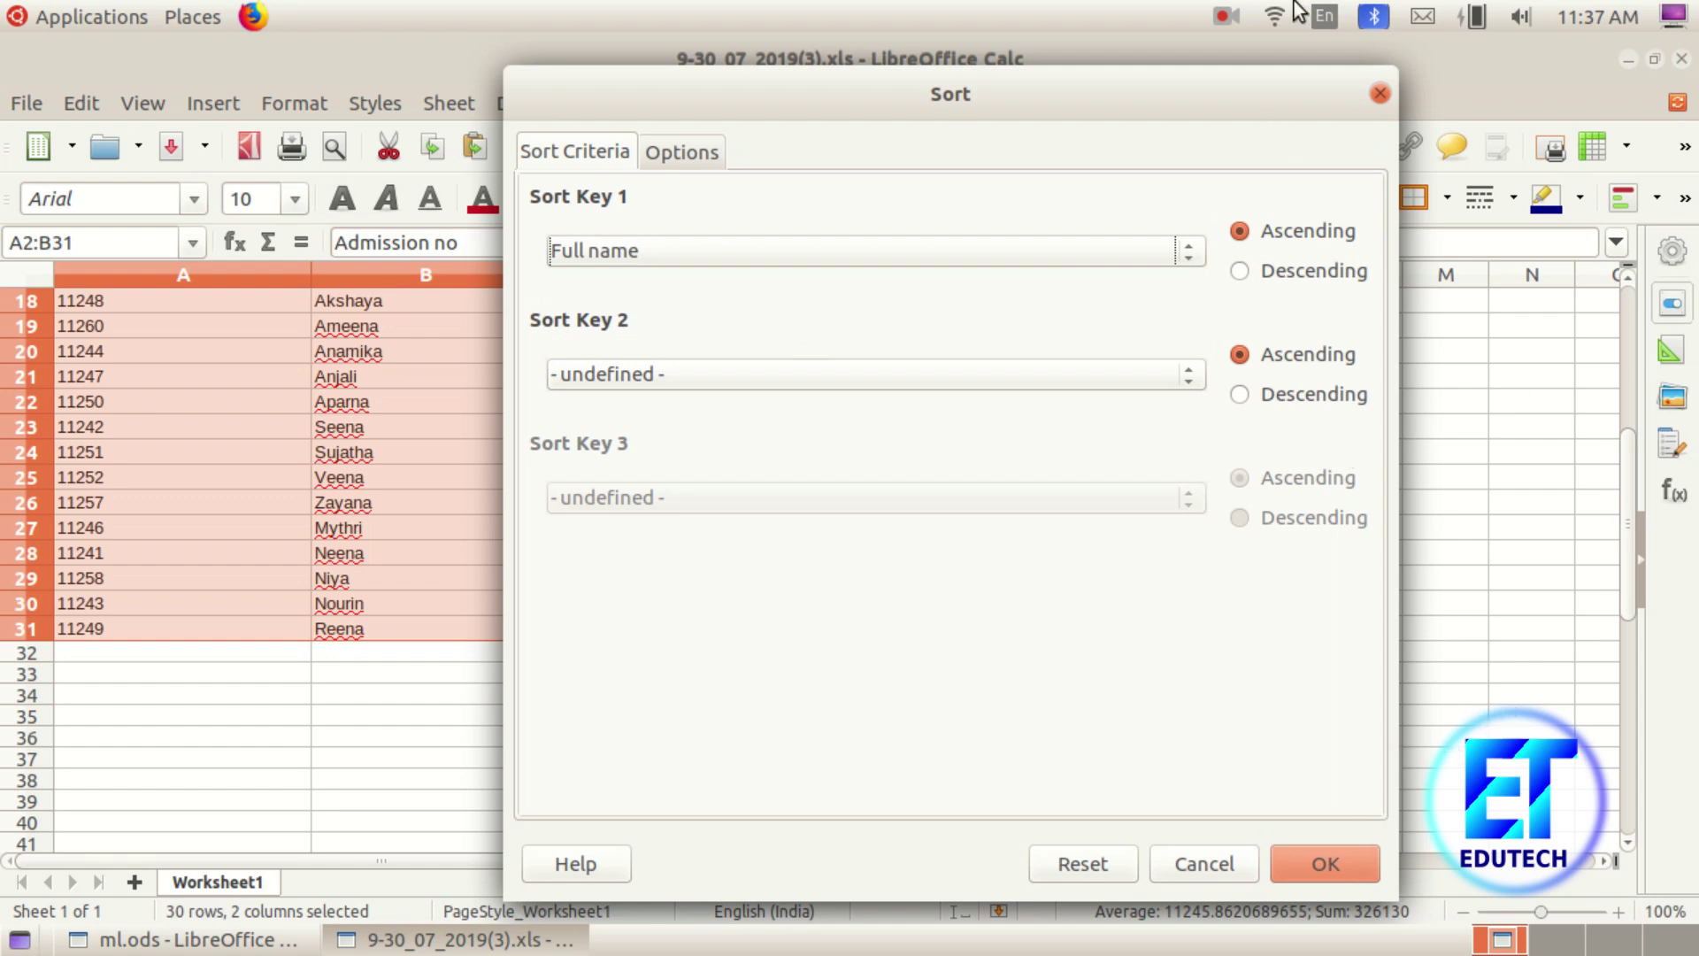
left_click(1322, 860)
scroll(537, 575, "up", 6)
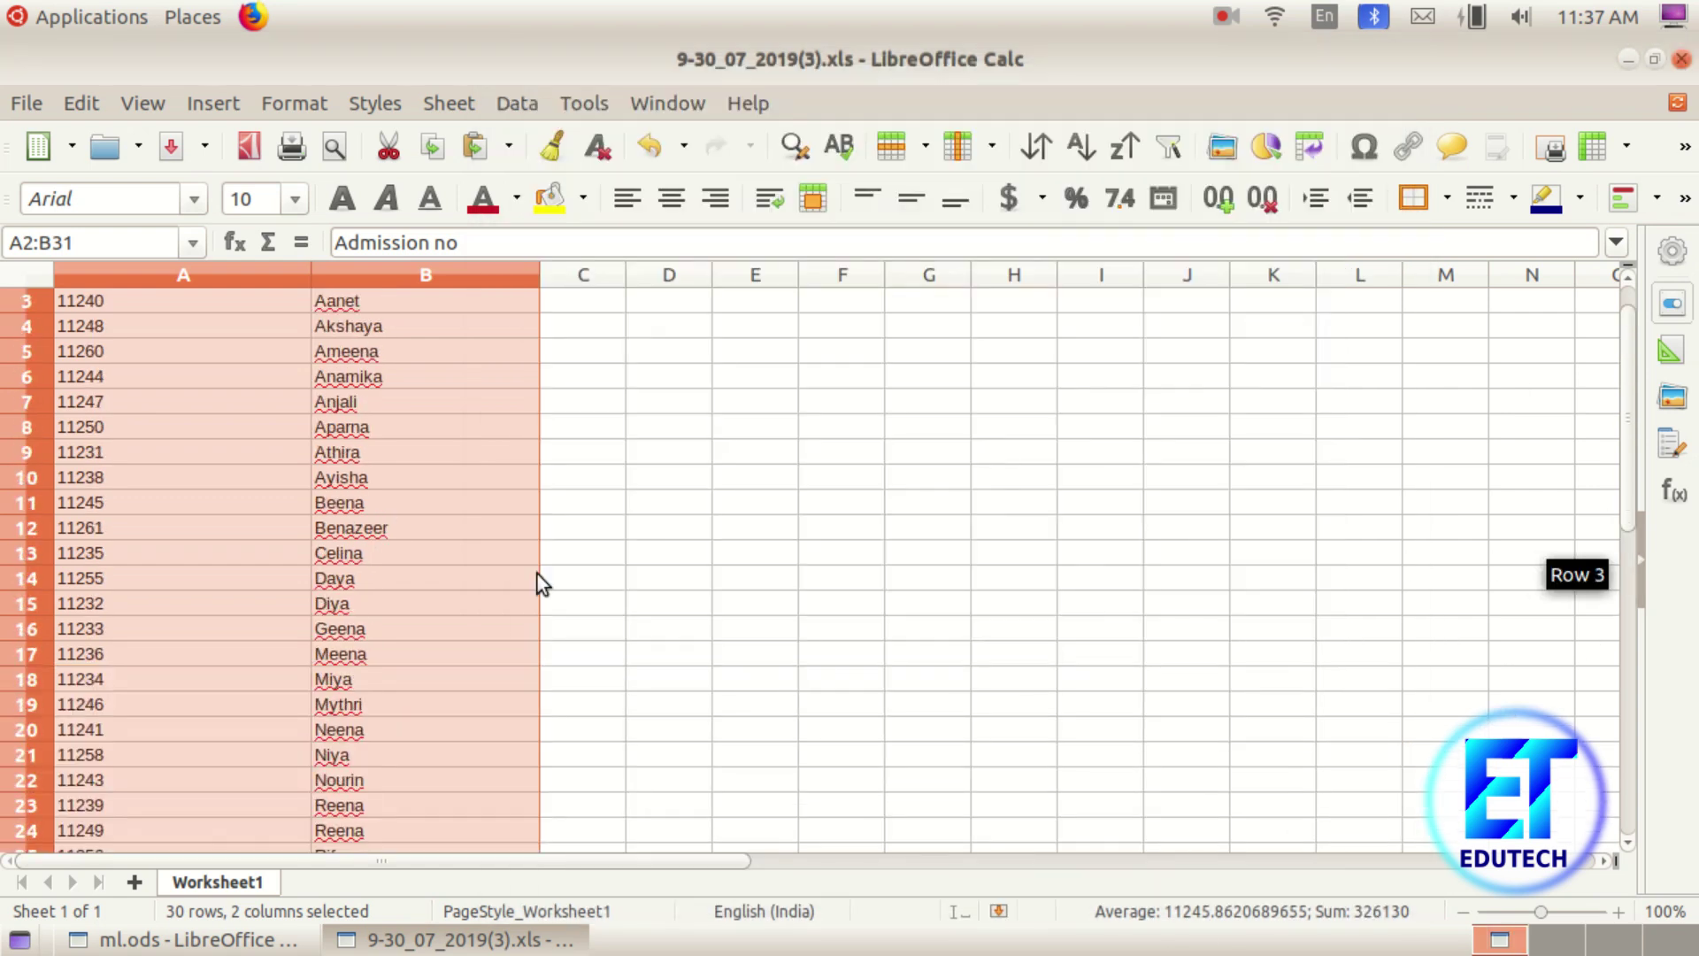
left_click(669, 526)
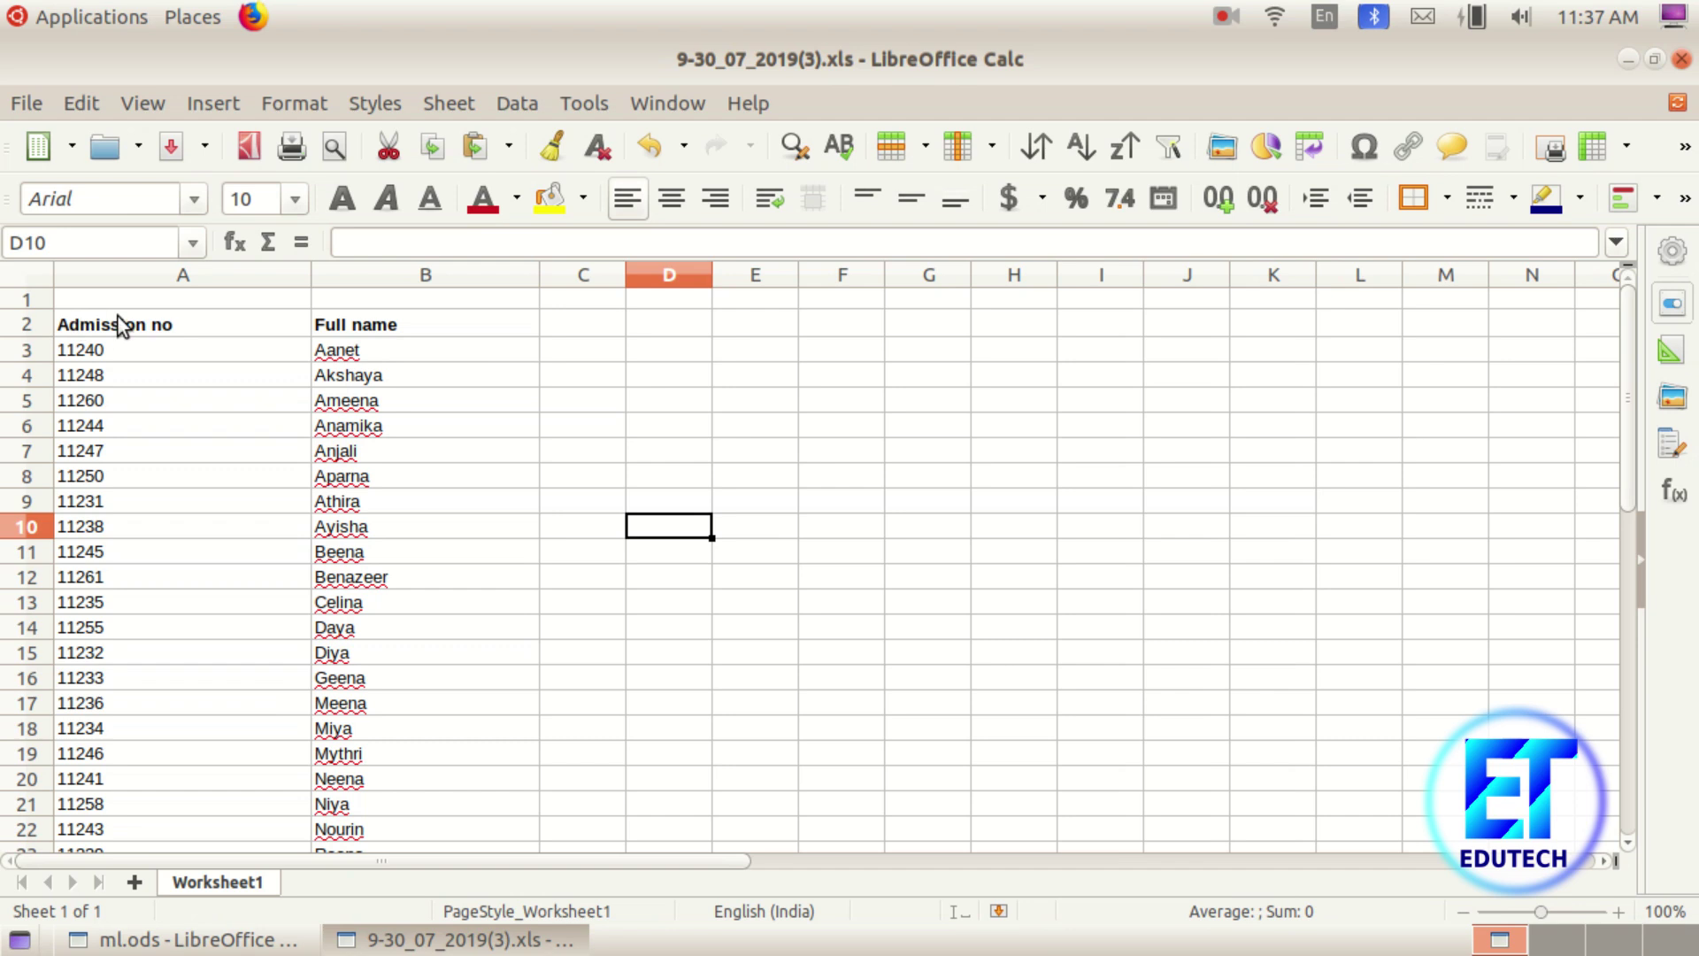
Insert an empty column before the Admission no column
left_click(189, 273)
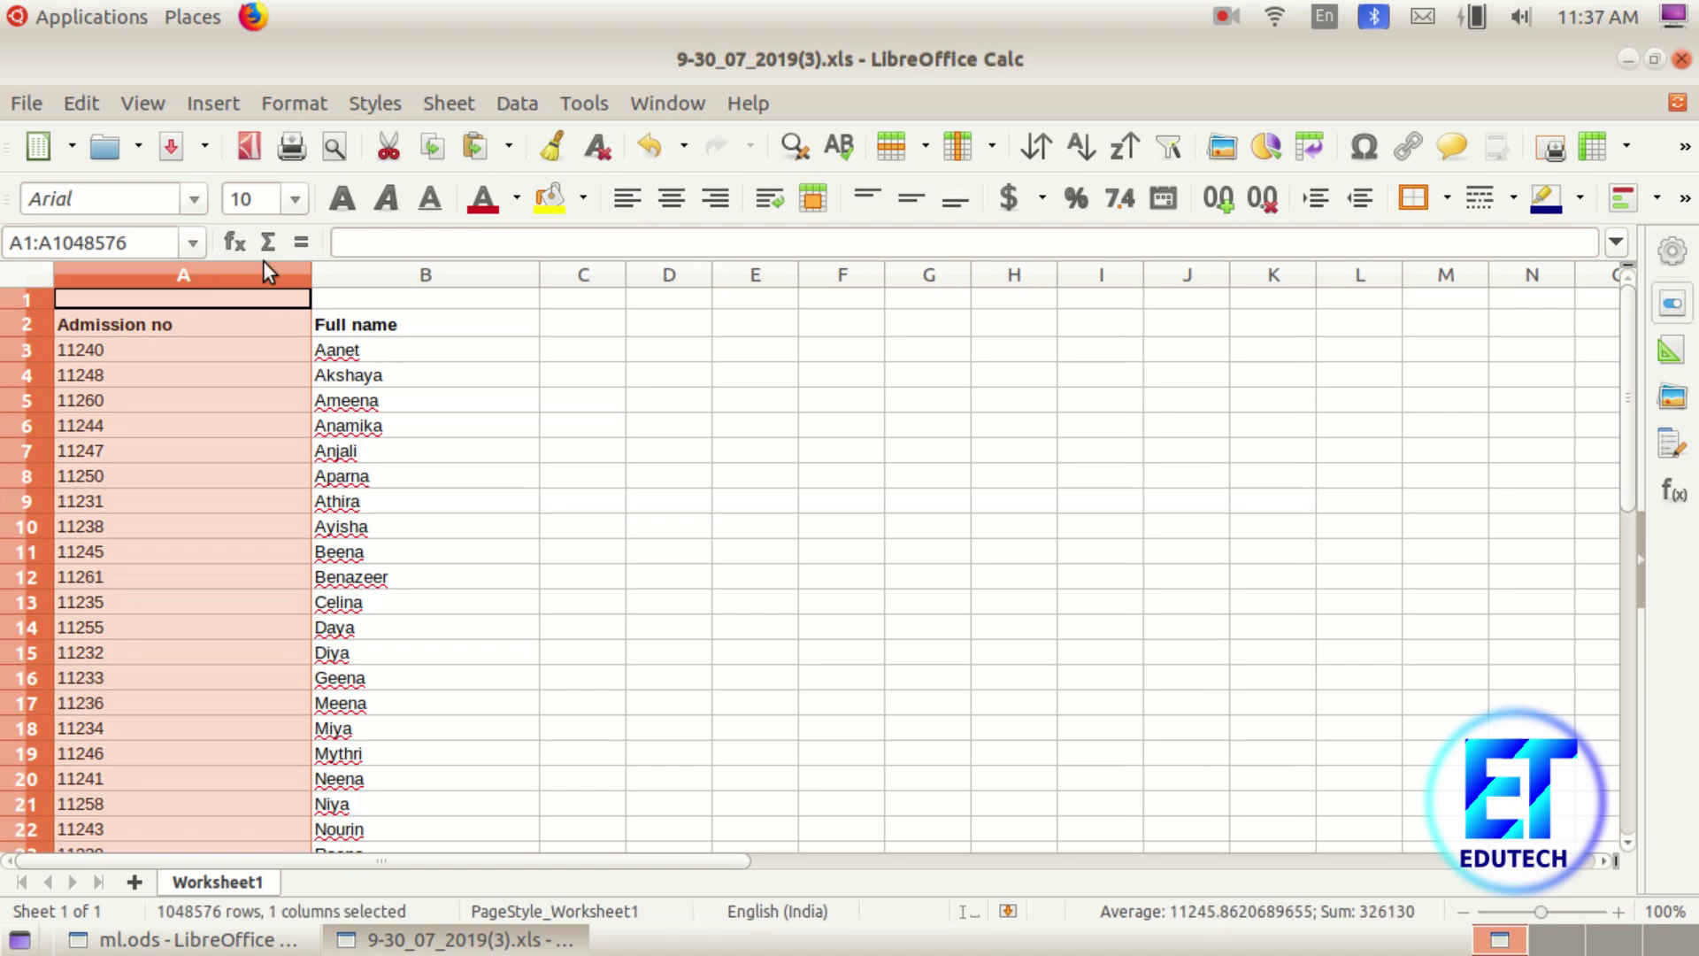
right_click(260, 262)
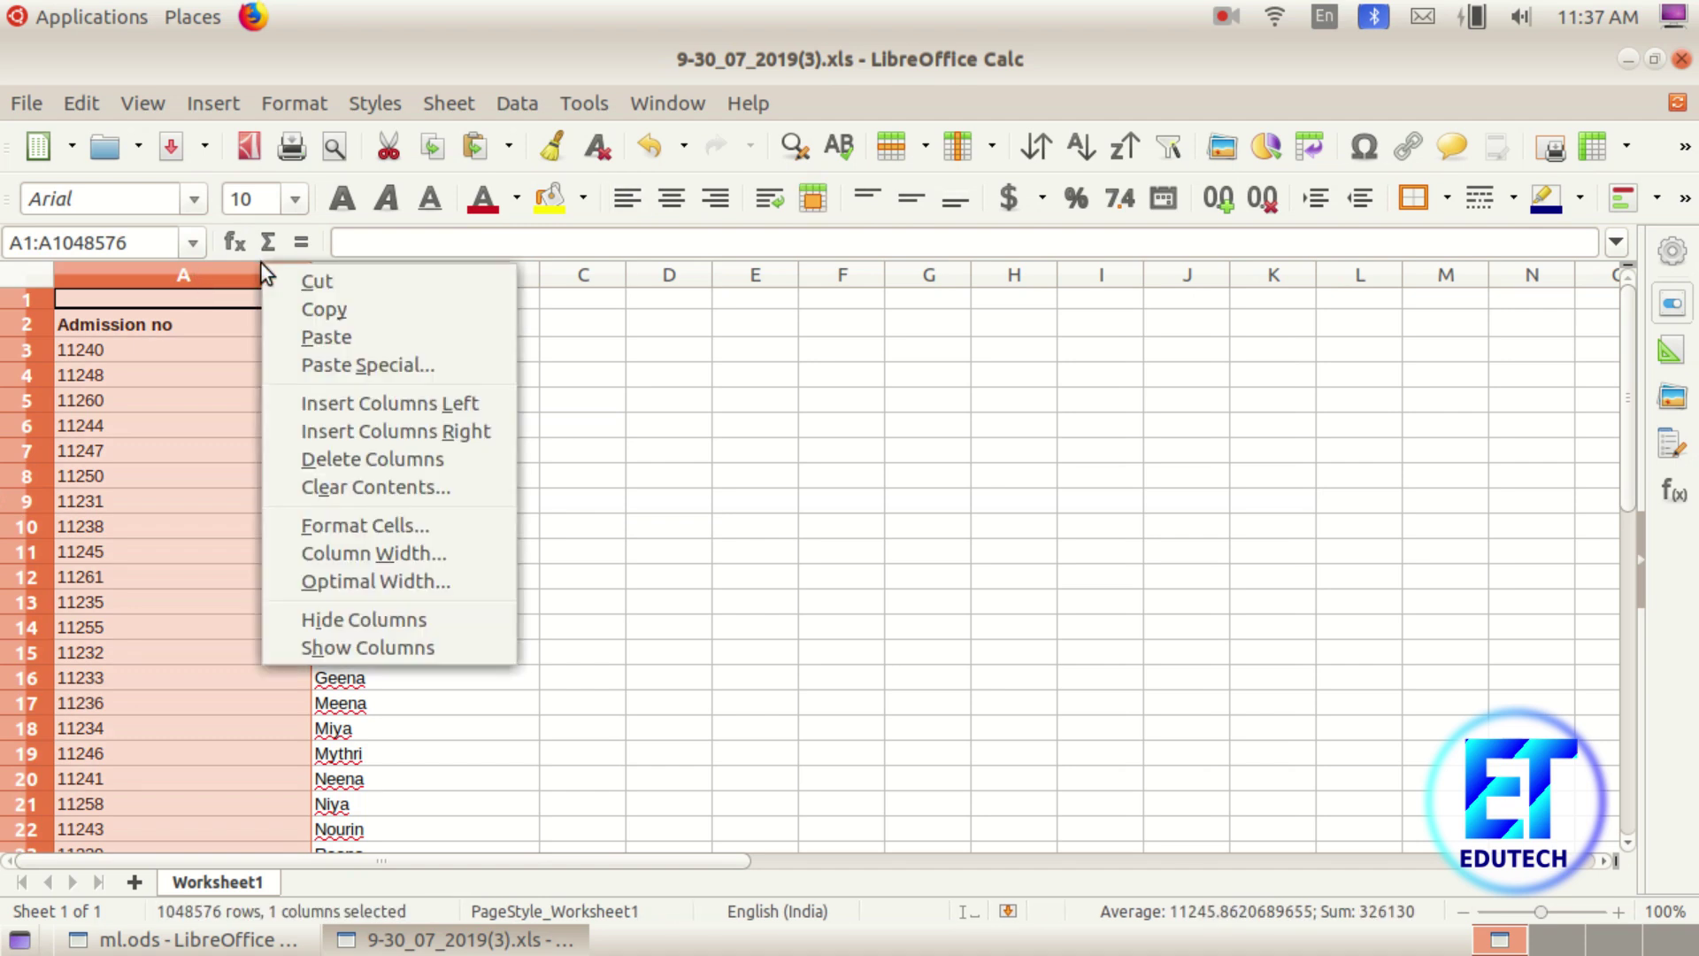
left_click(320, 401)
left_click(283, 389)
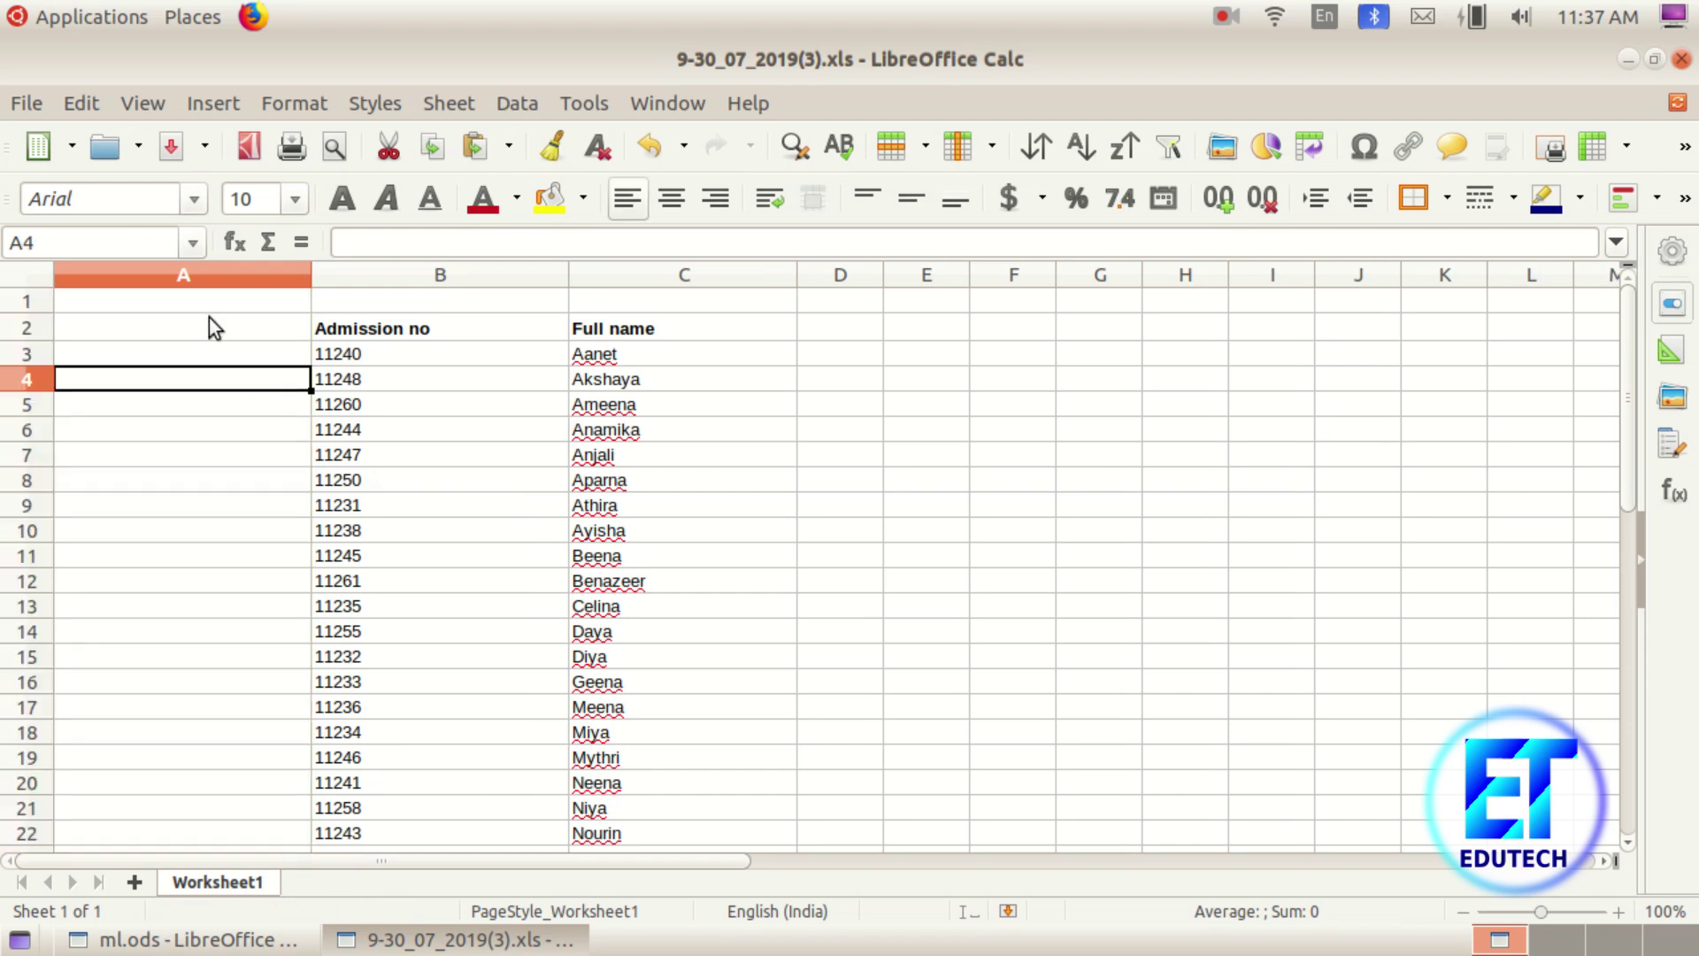
Enter the heading "Roll No" in cell A2, split over two lines within the cell
left_click(201, 320)
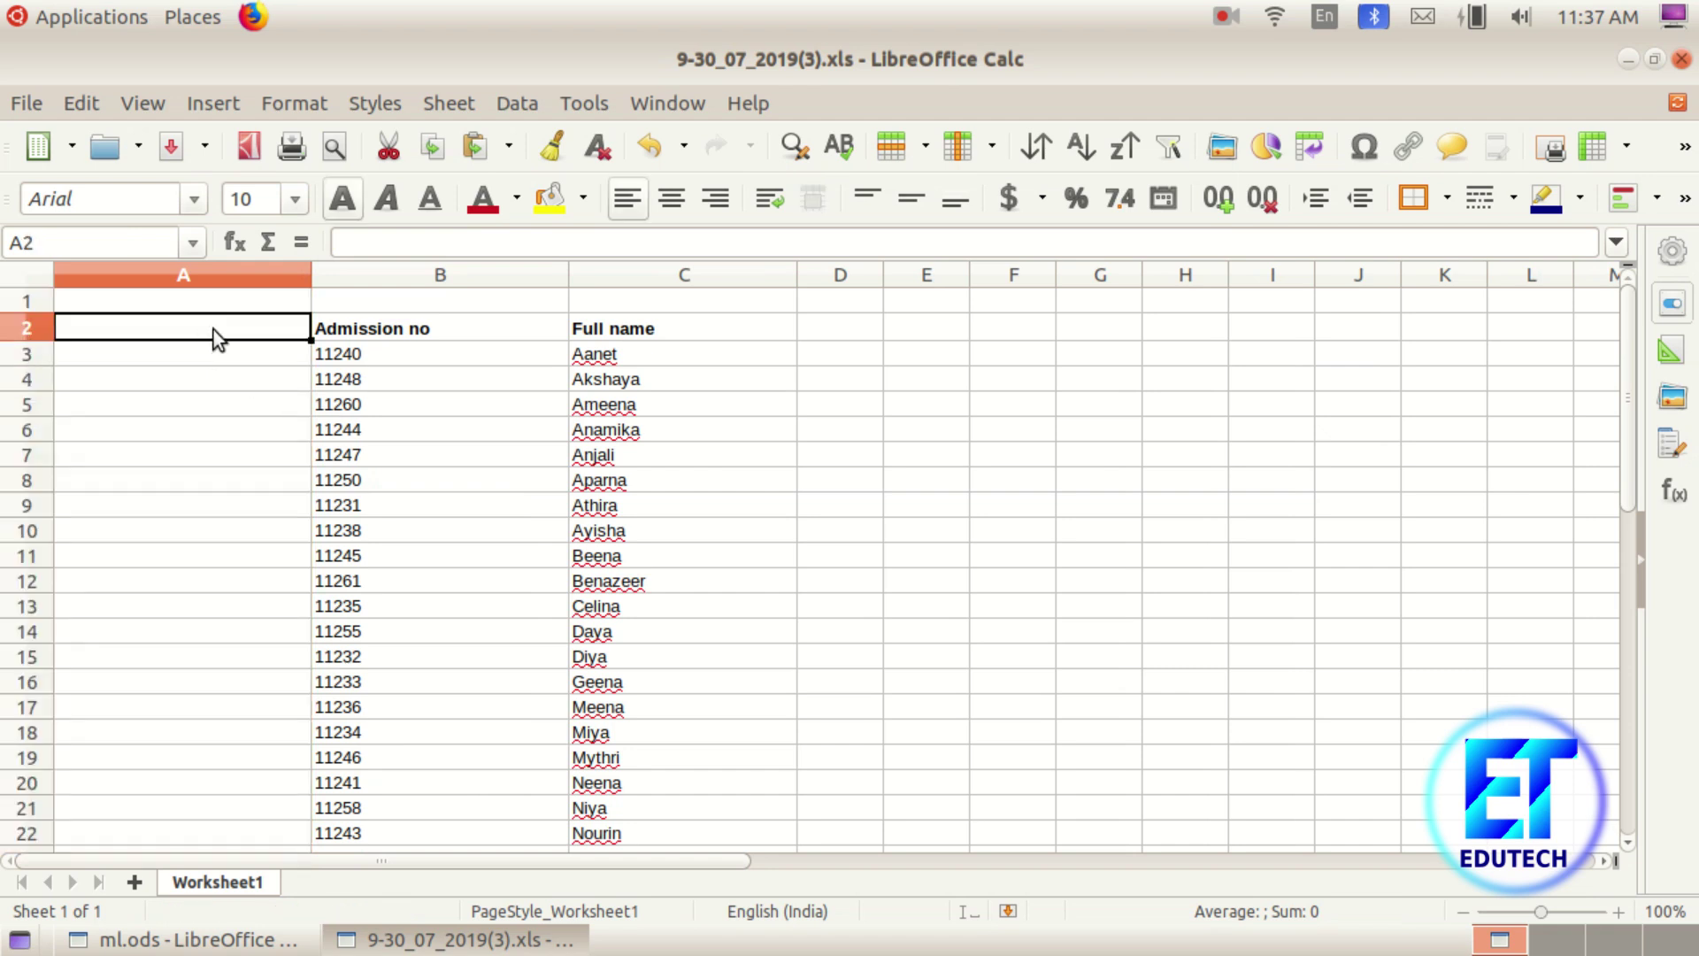
type("Roll")
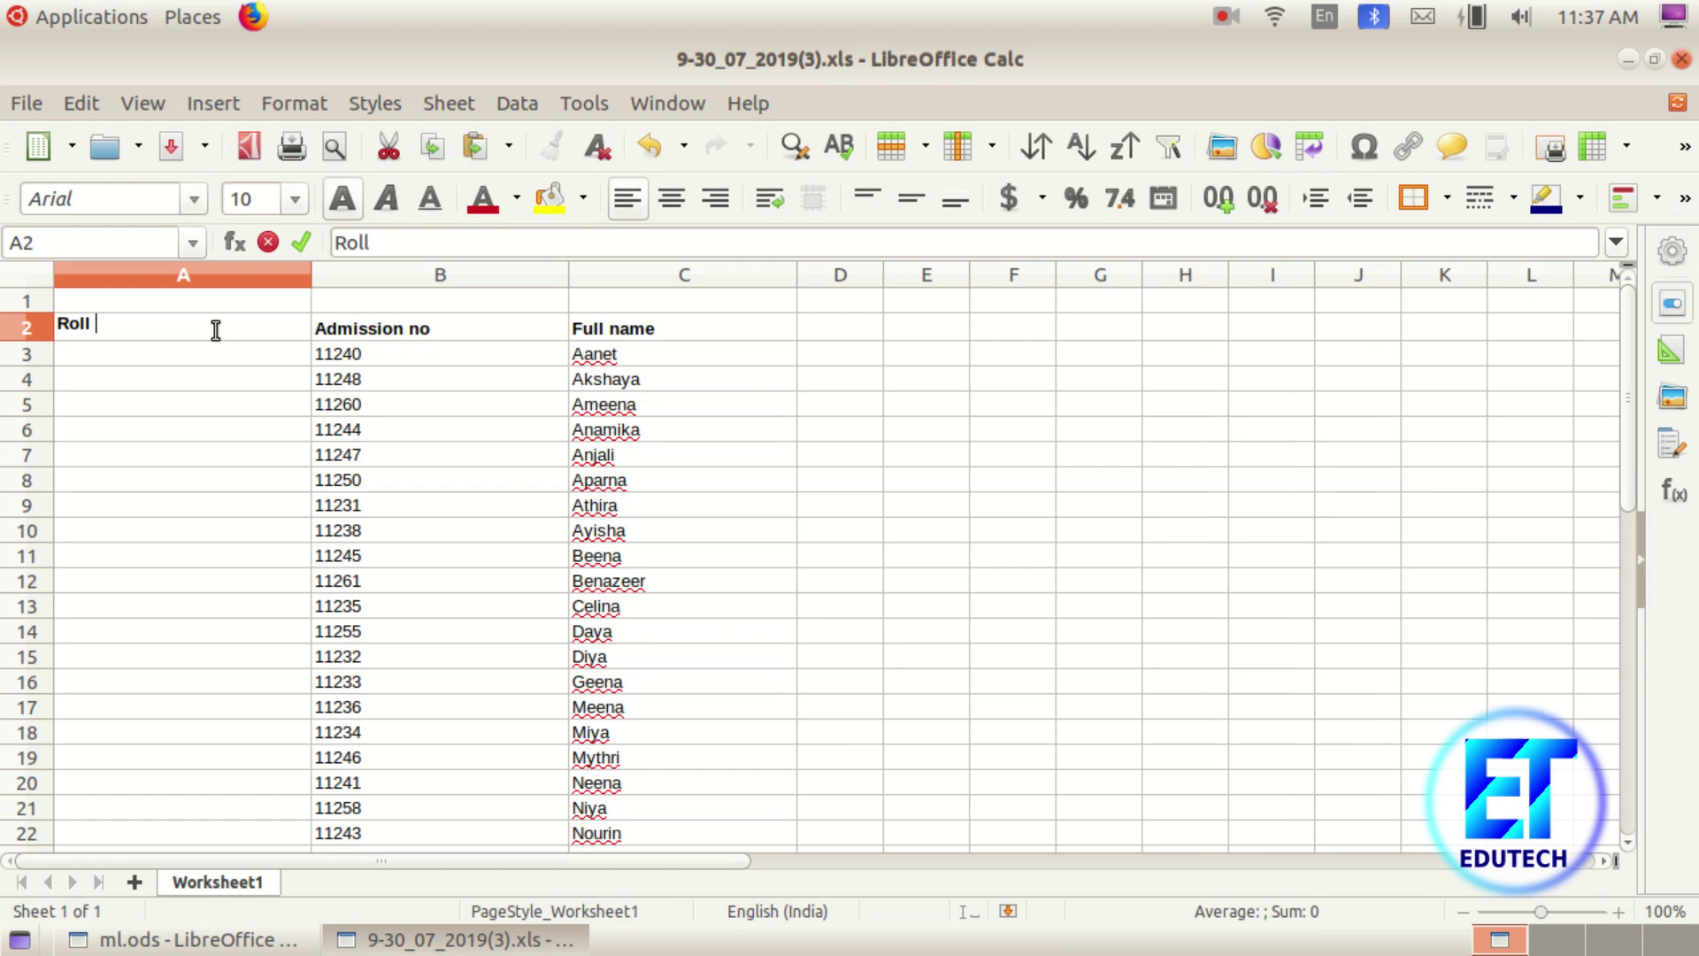
key("ctrl+Return")
type("No")
key("Return")
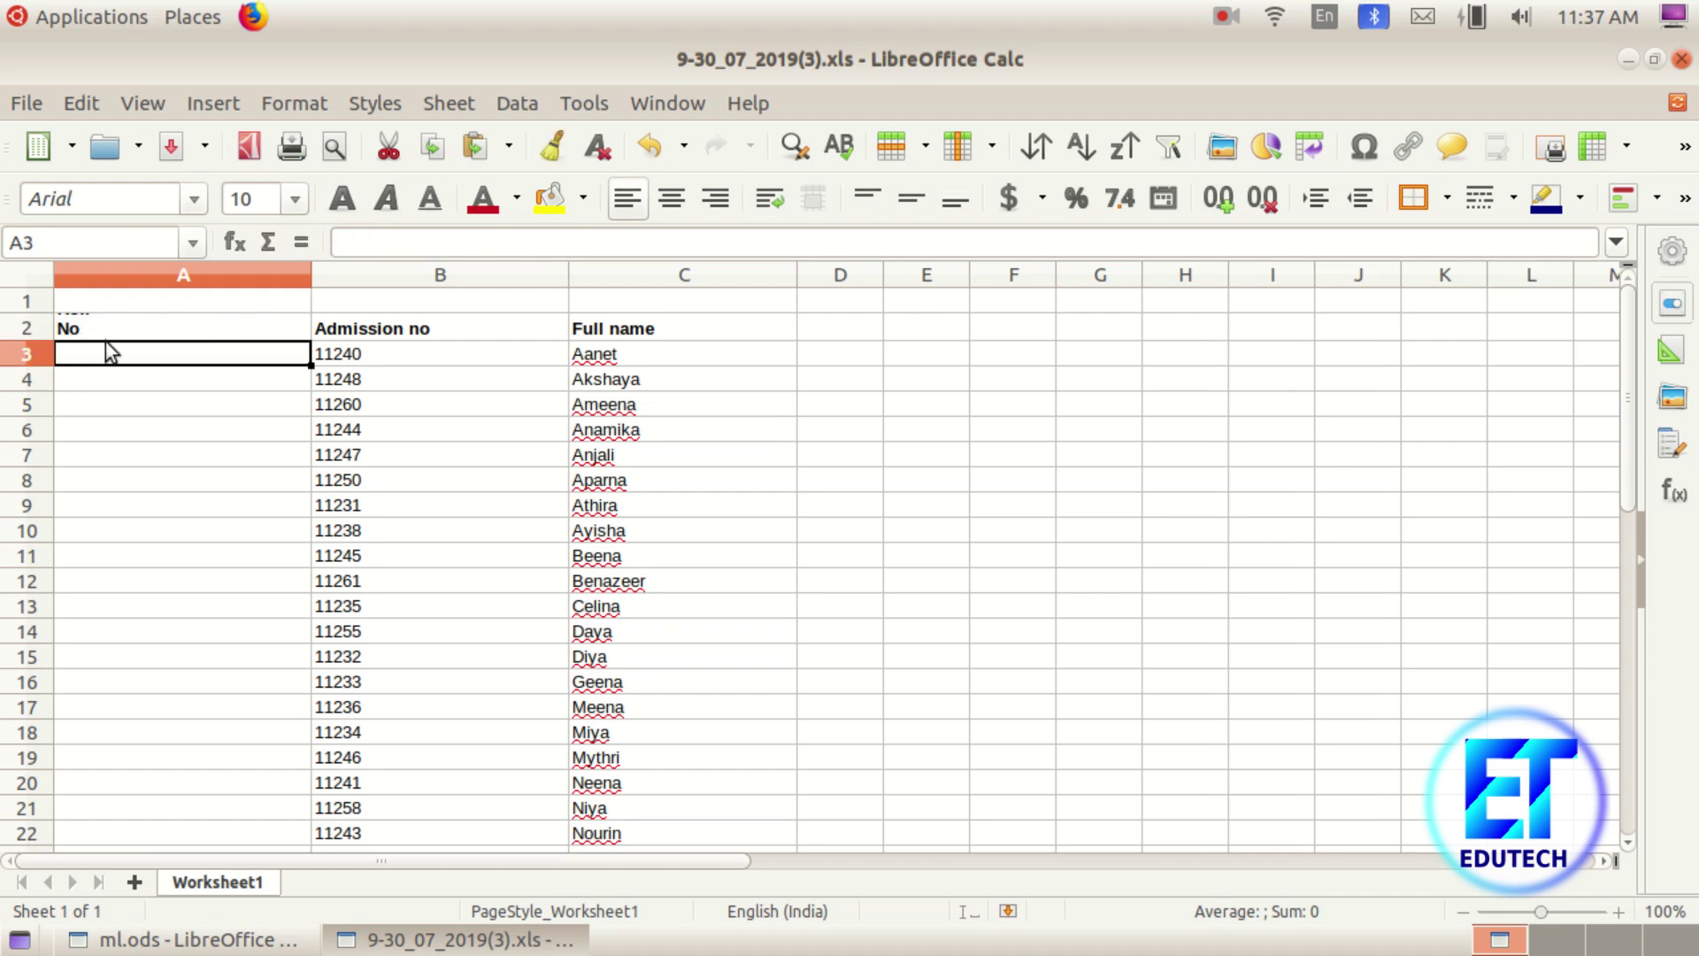
Increase the height of row 2 and narrow column A to fit the two-line Roll No heading
left_click(26, 328)
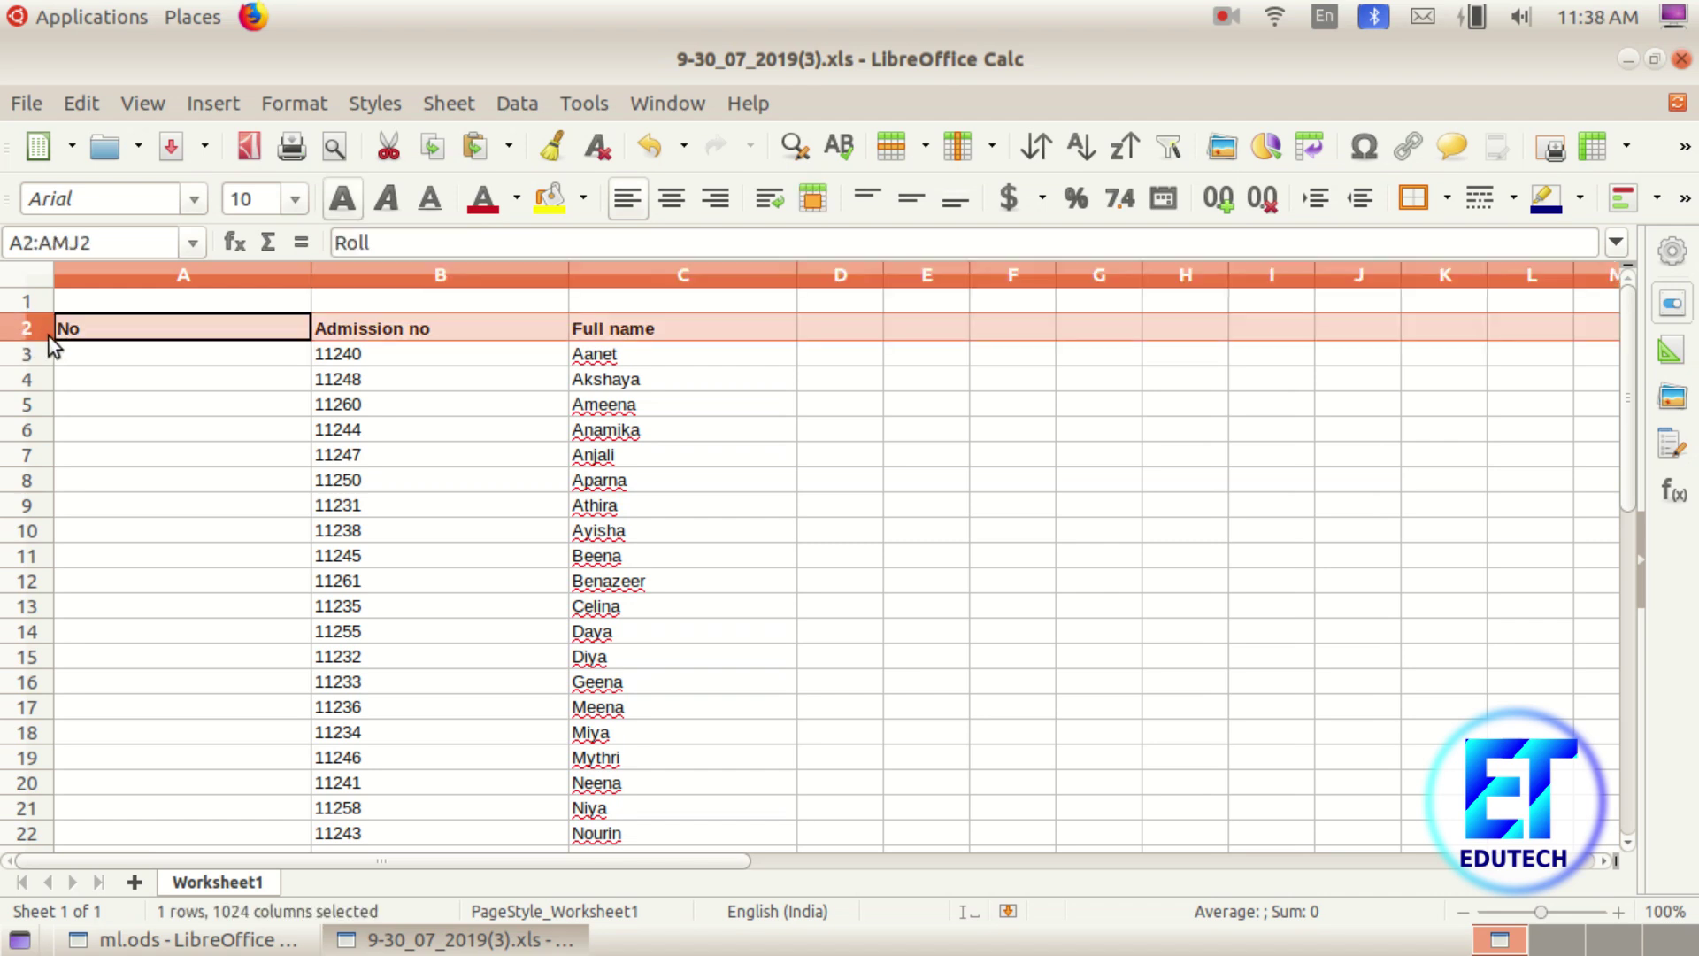
left_click_drag(48, 340, 48, 354)
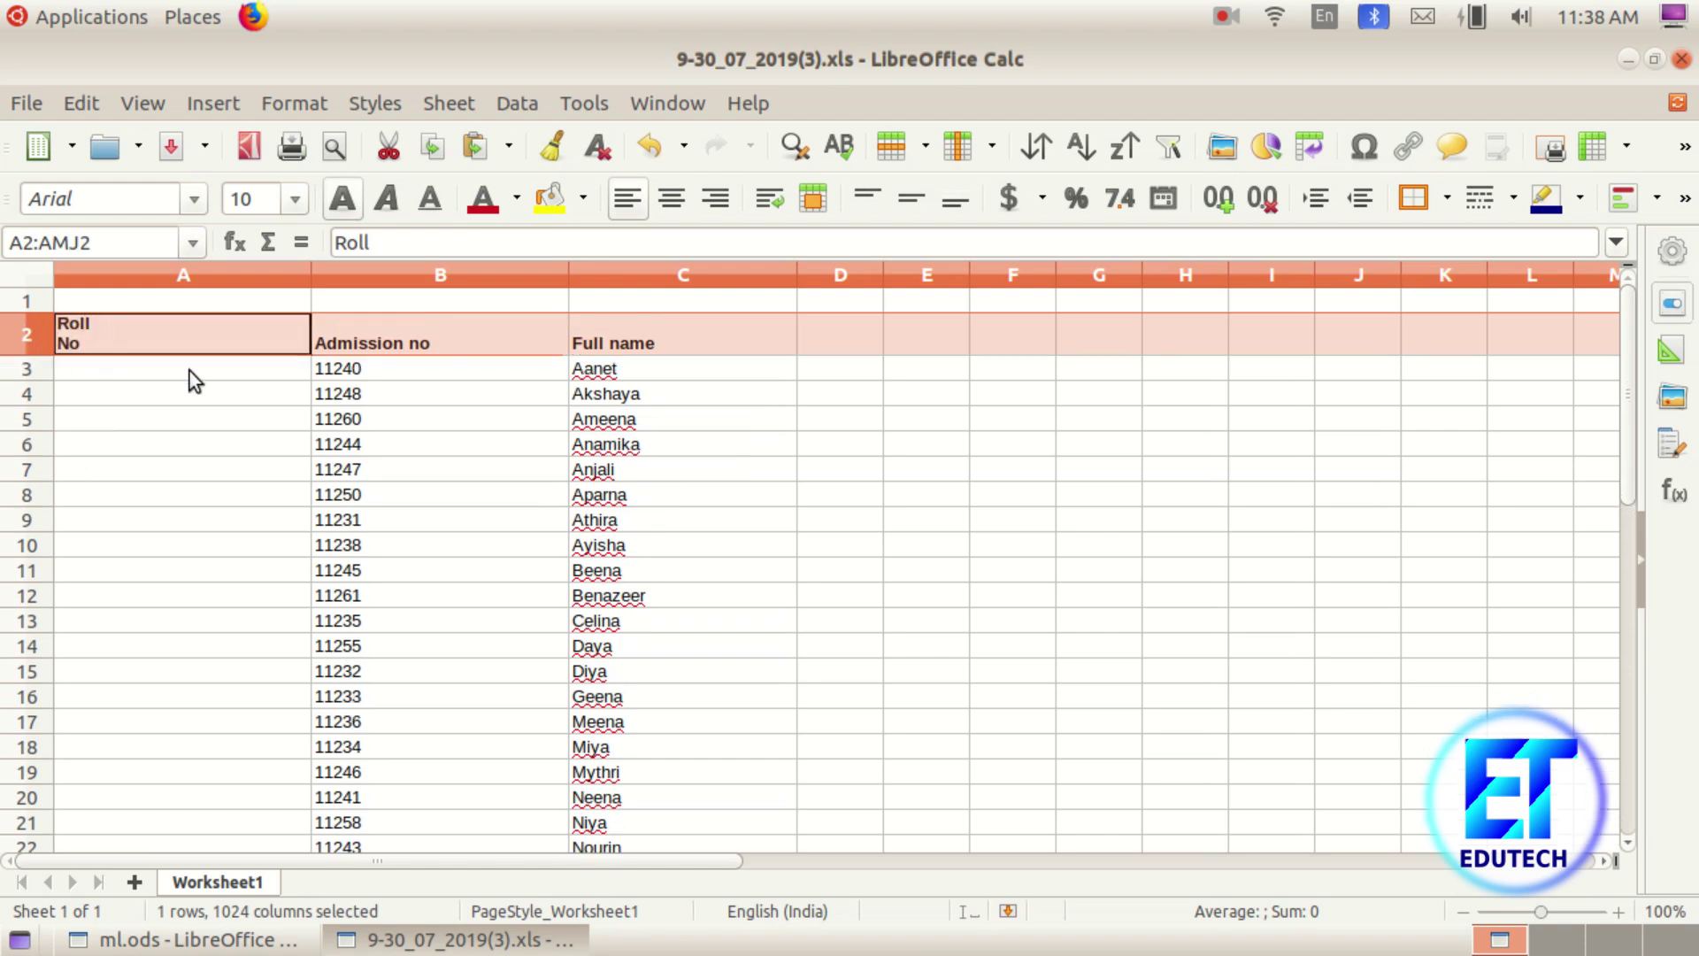
left_click_drag(314, 279, 100, 279)
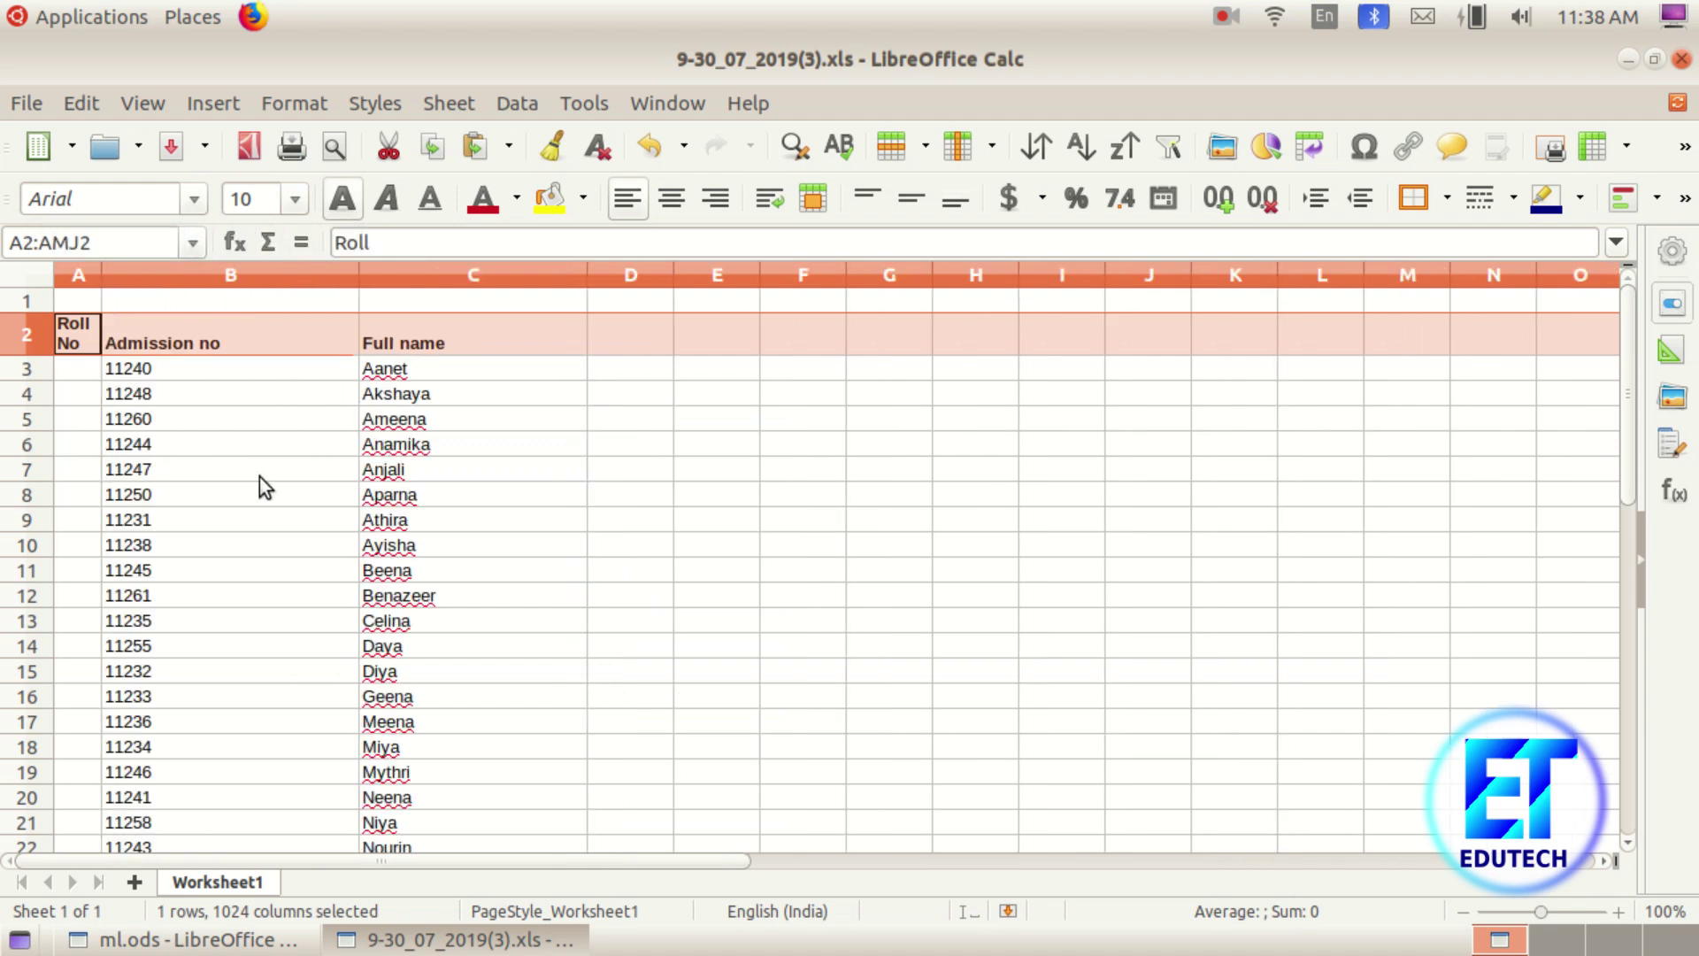
Enter 1 in cell A3 and fill the roll number series down to A31
left_click(73, 370)
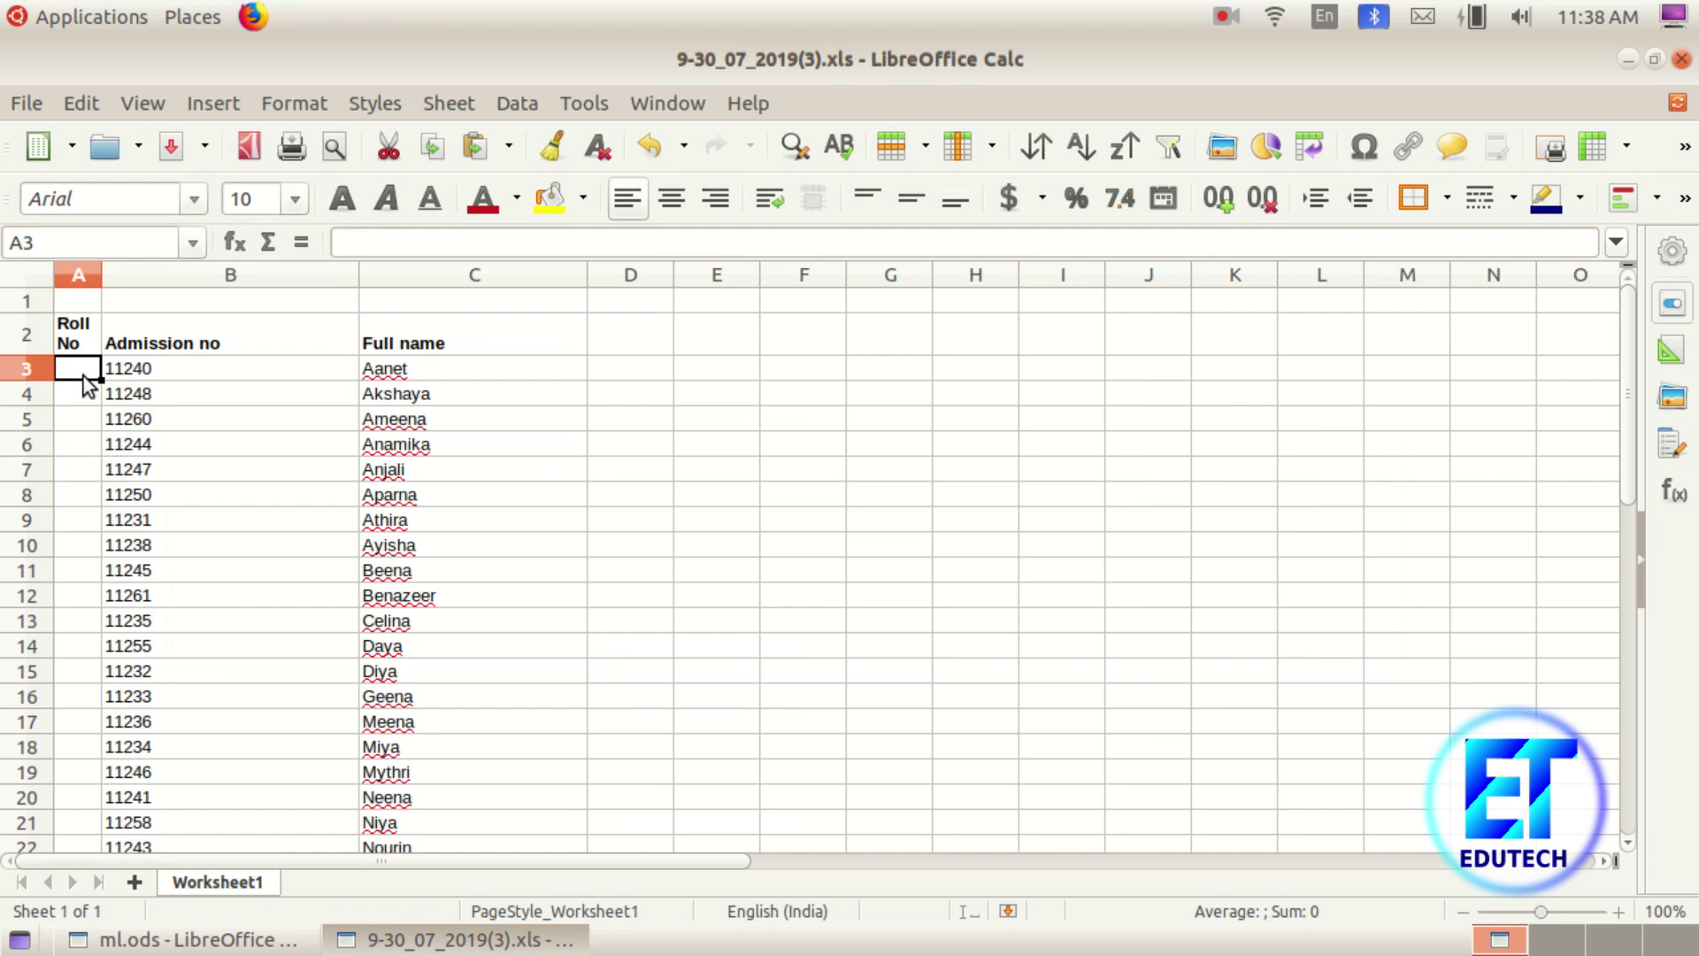
type("1")
key("Return")
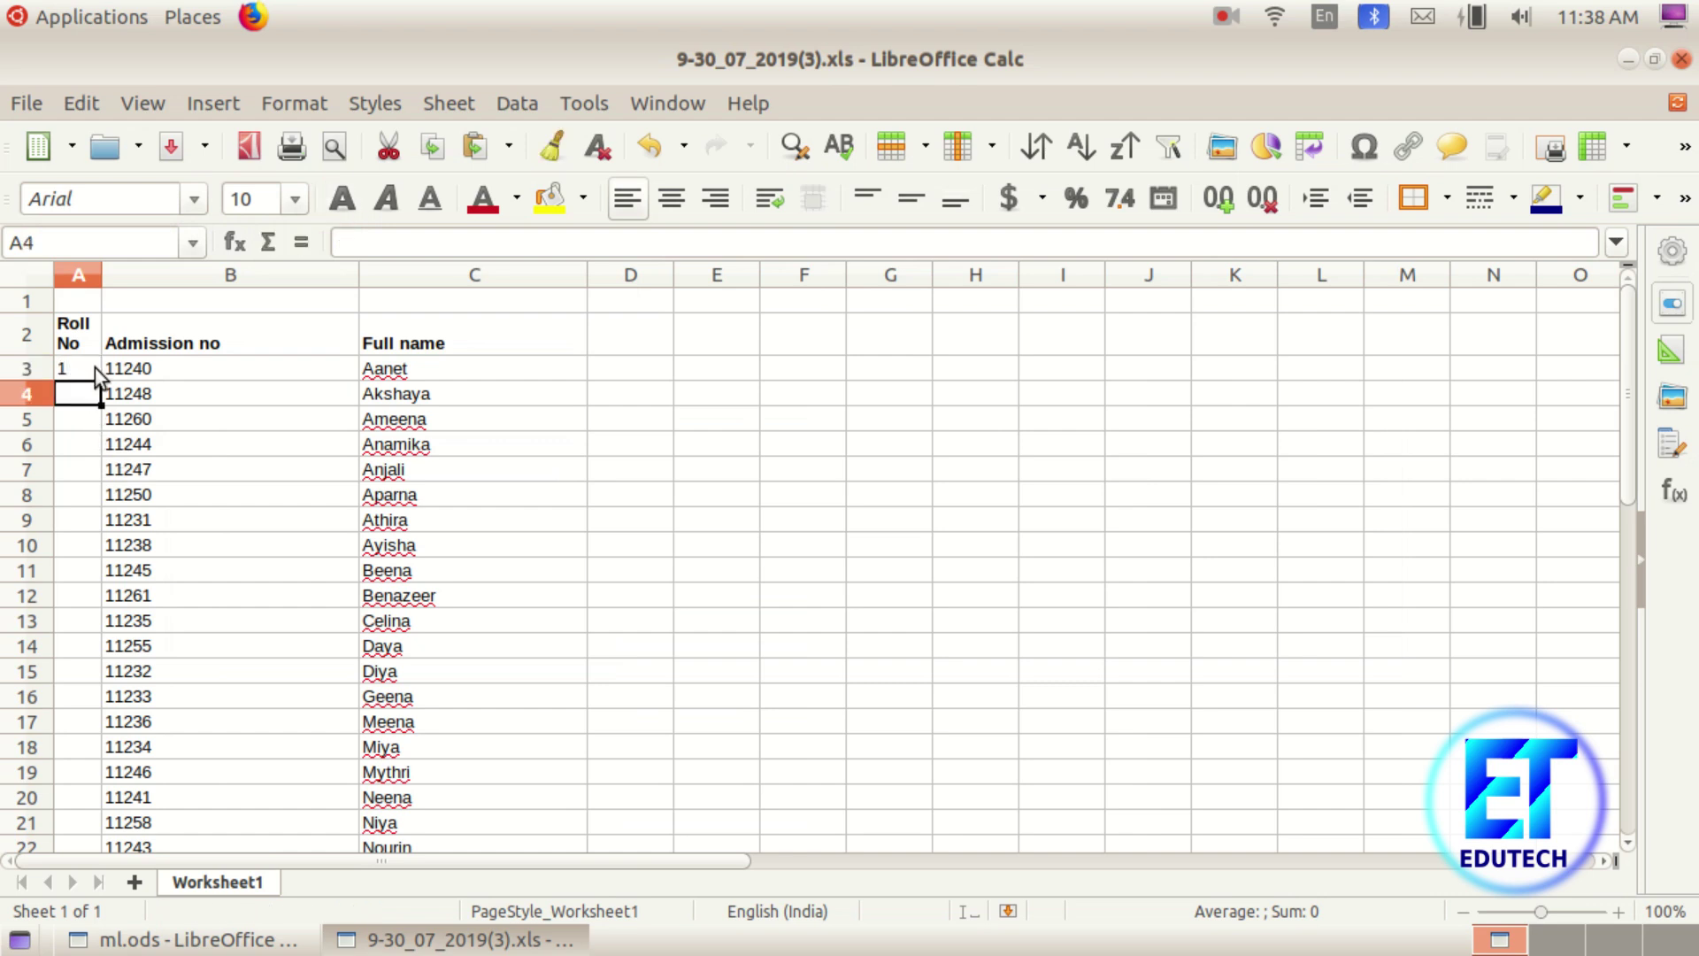
left_click(86, 366)
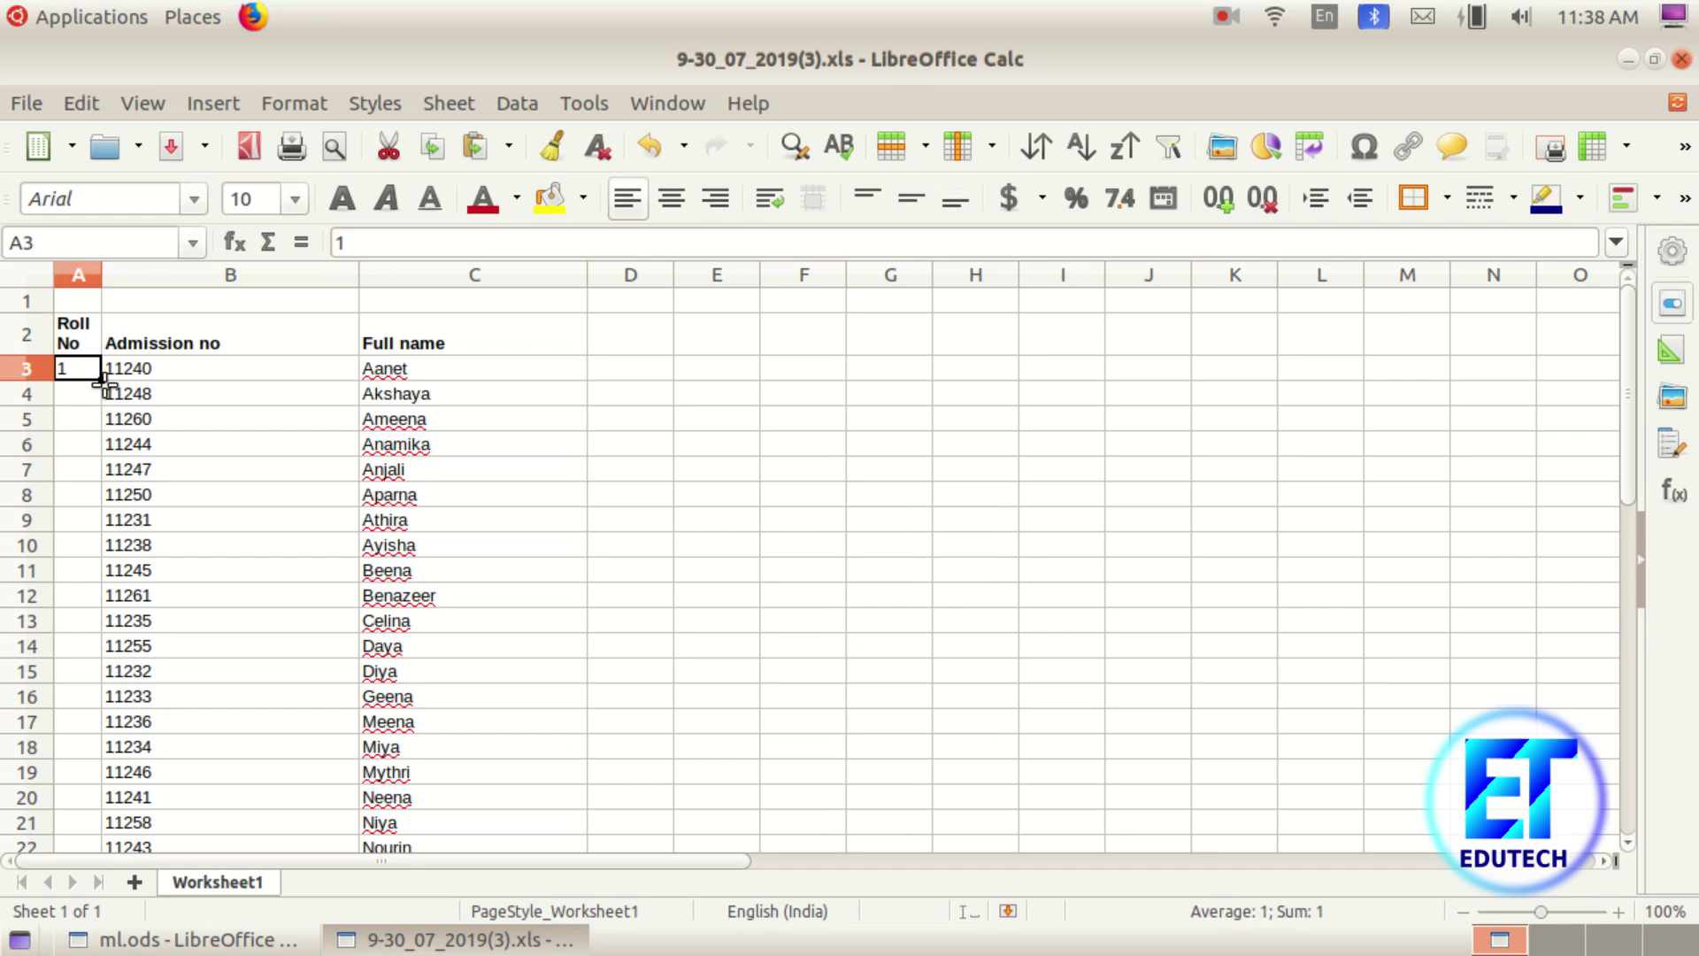
left_click_drag(104, 379, 83, 786)
scroll(141, 751, "up", 3)
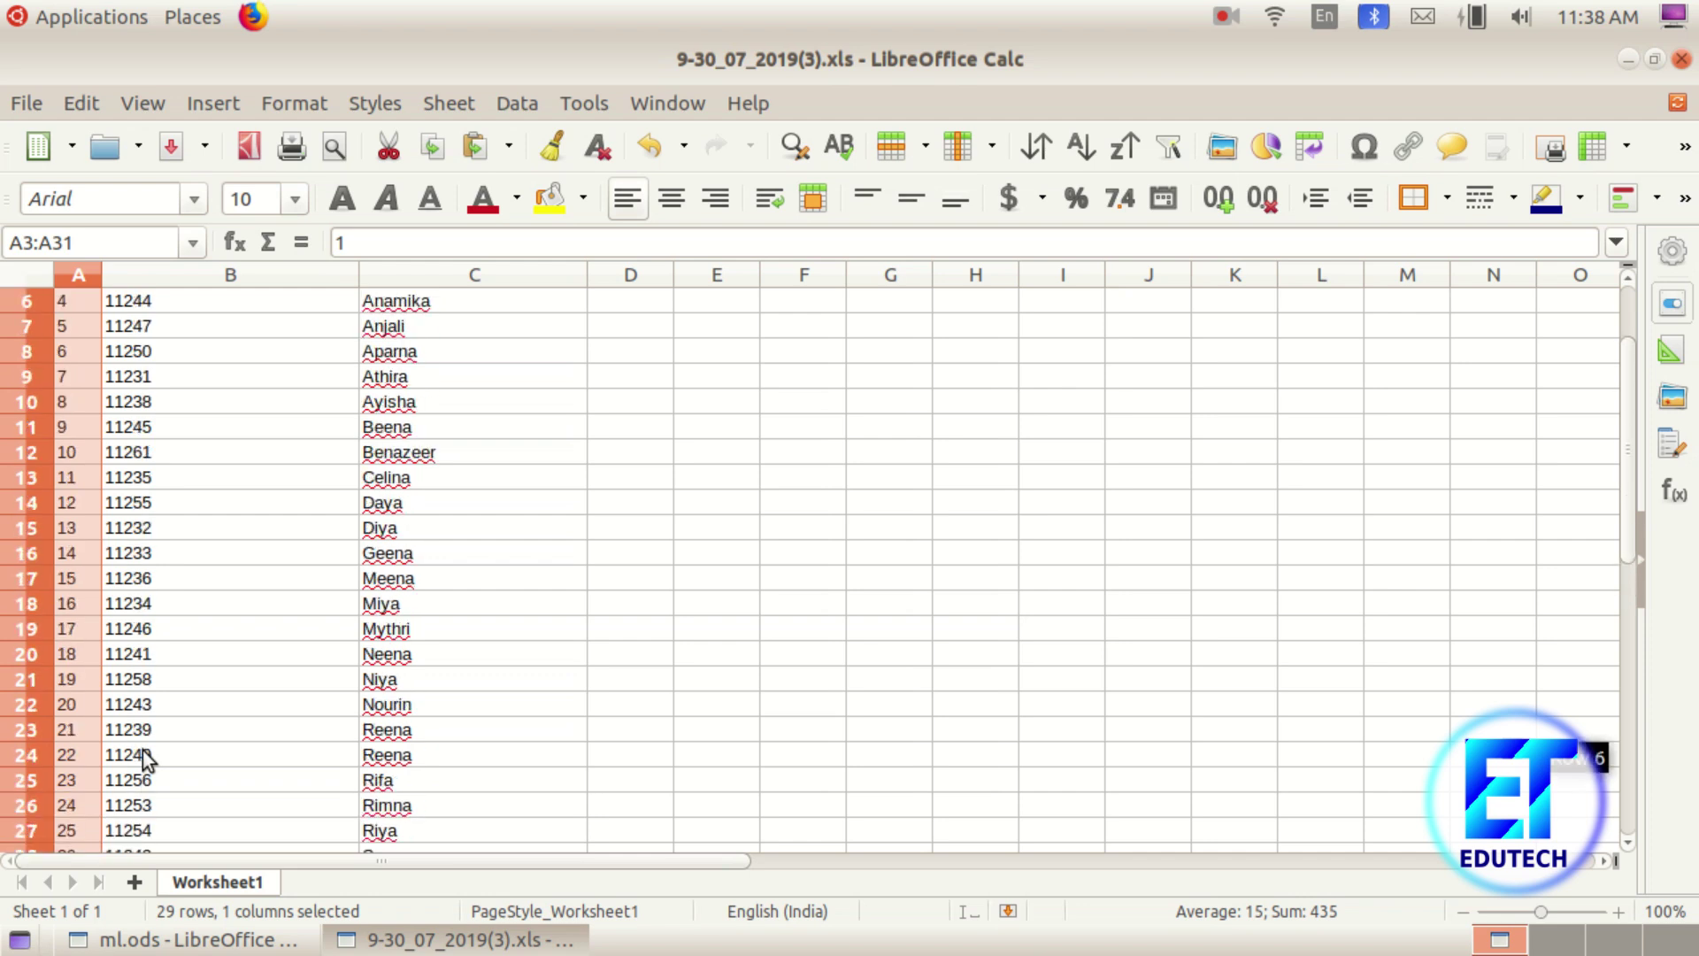
scroll(81, 770, "up", 1)
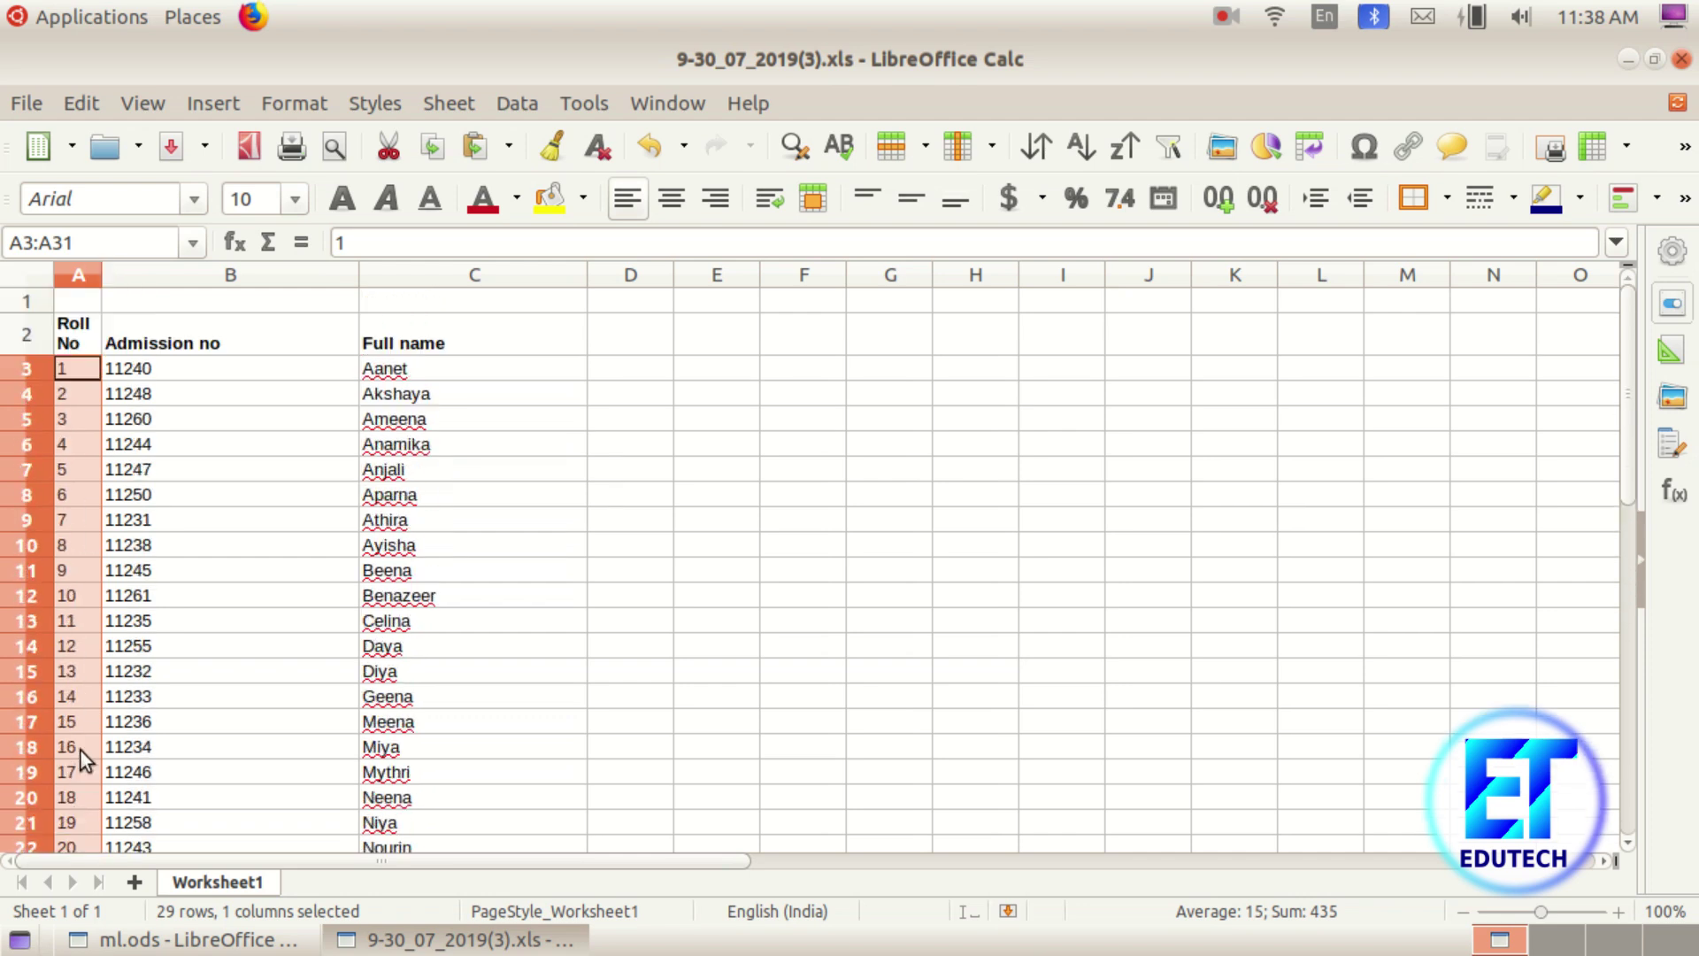
Split the Admission no heading in B2 over two lines and narrow column B to fit it
left_click(189, 344)
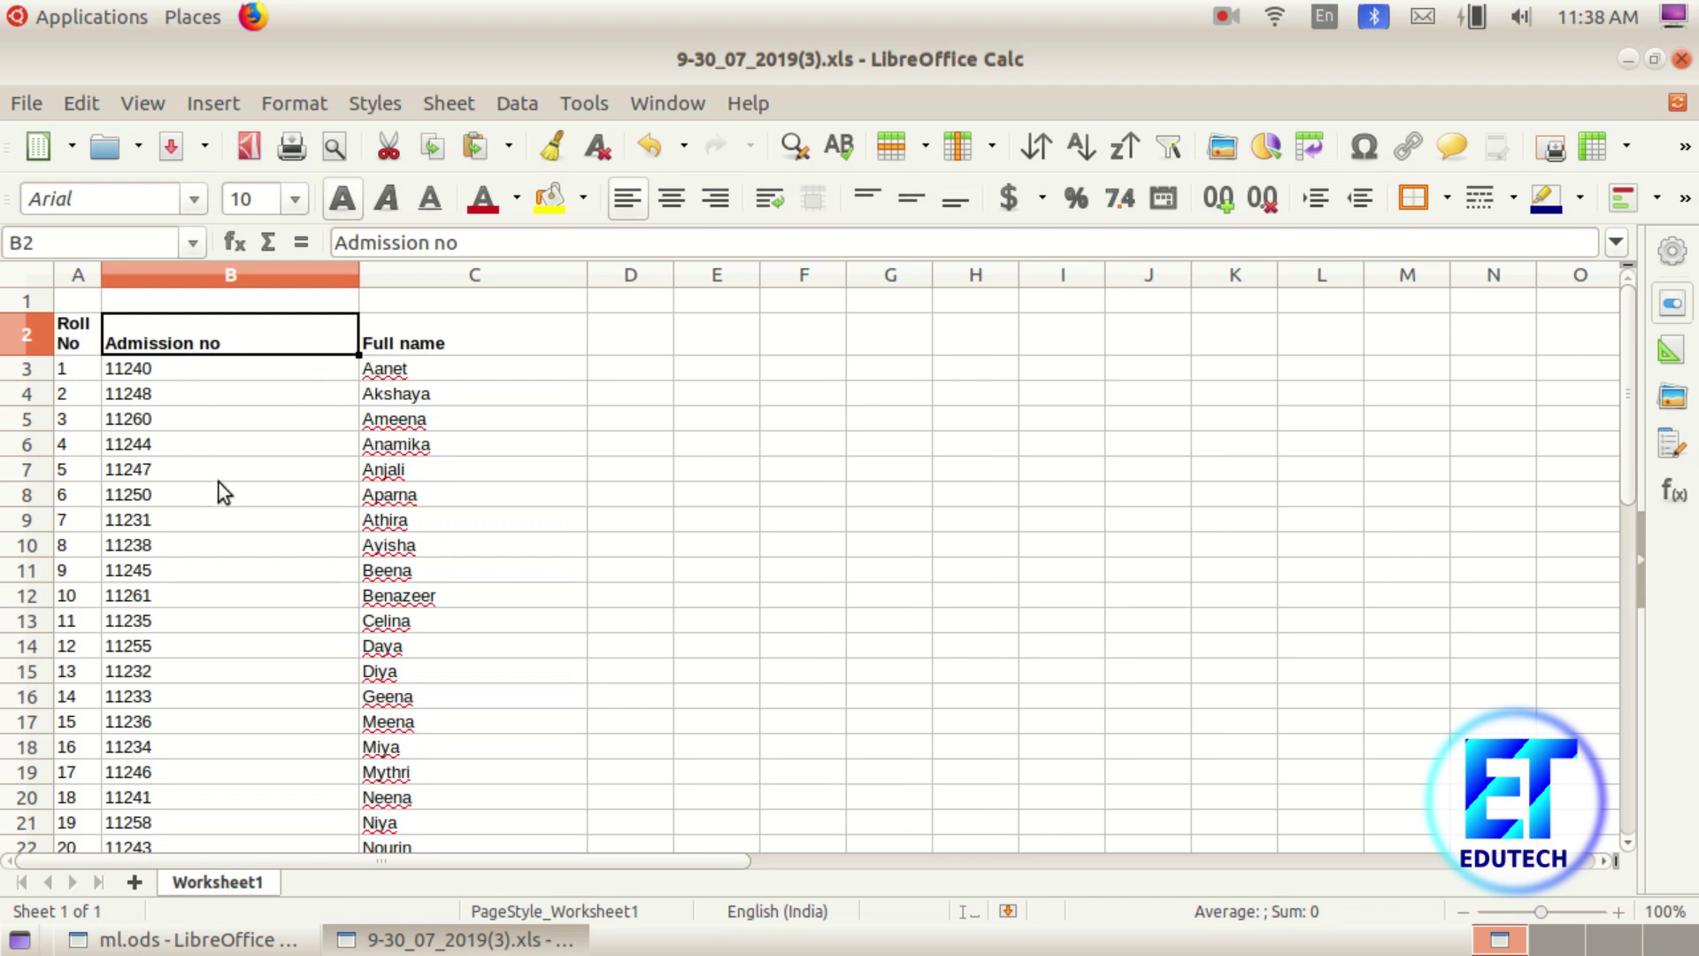
left_click(434, 244)
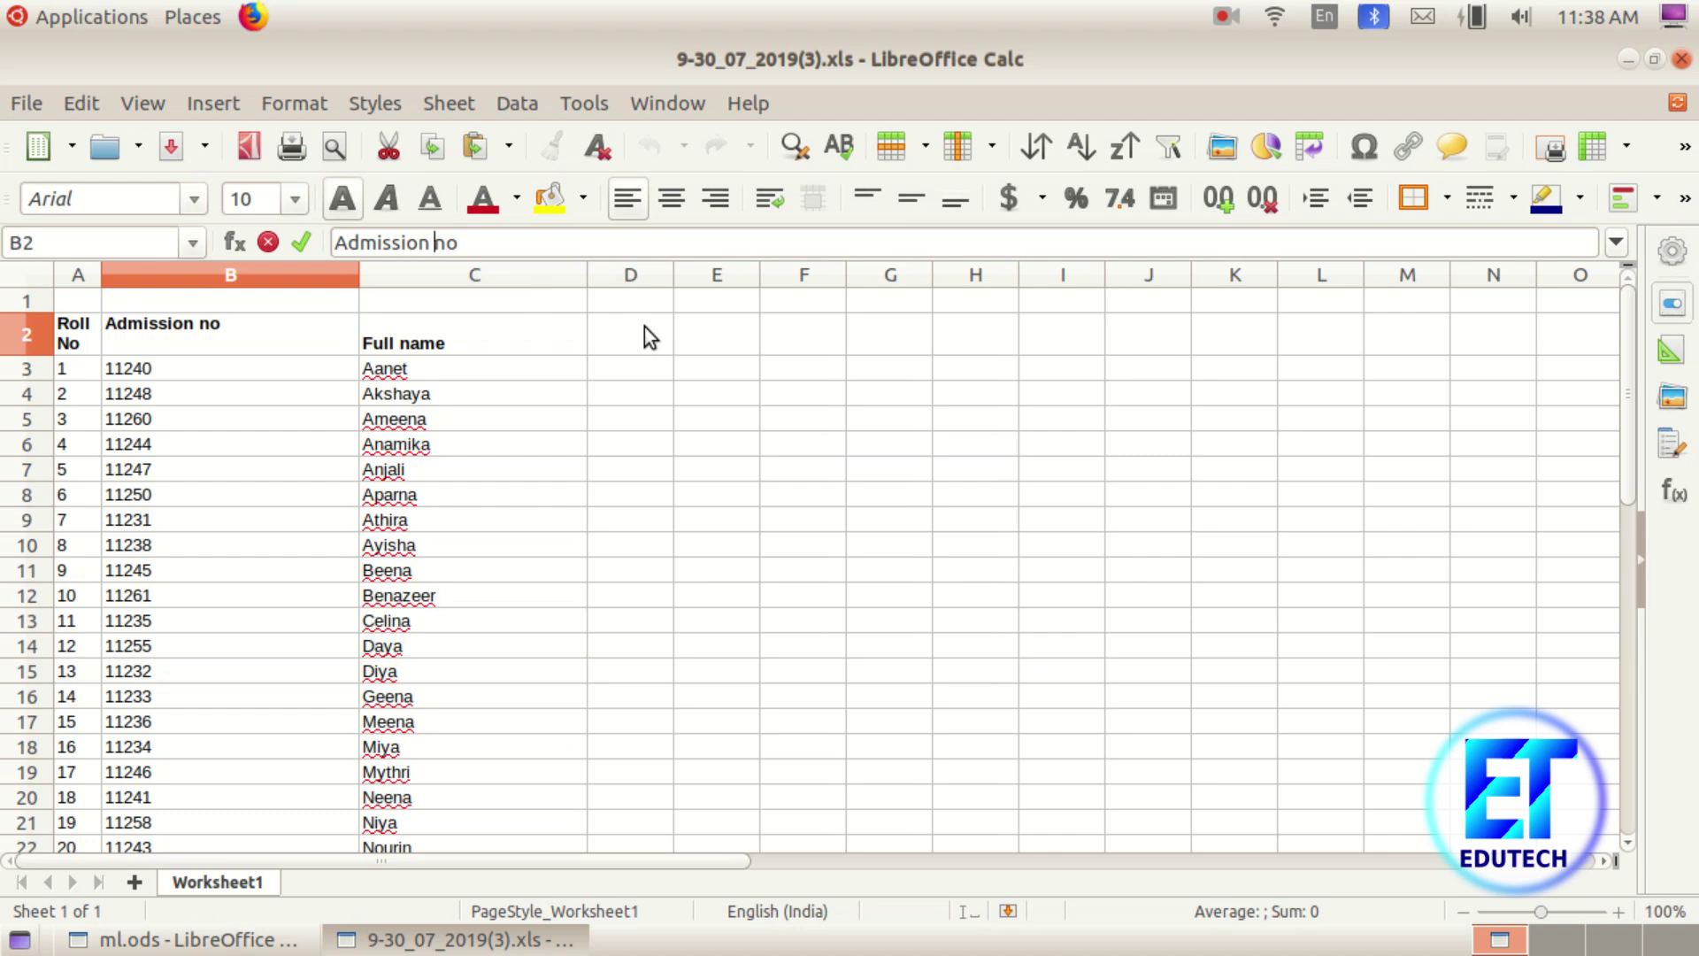
key("ctrl+Return")
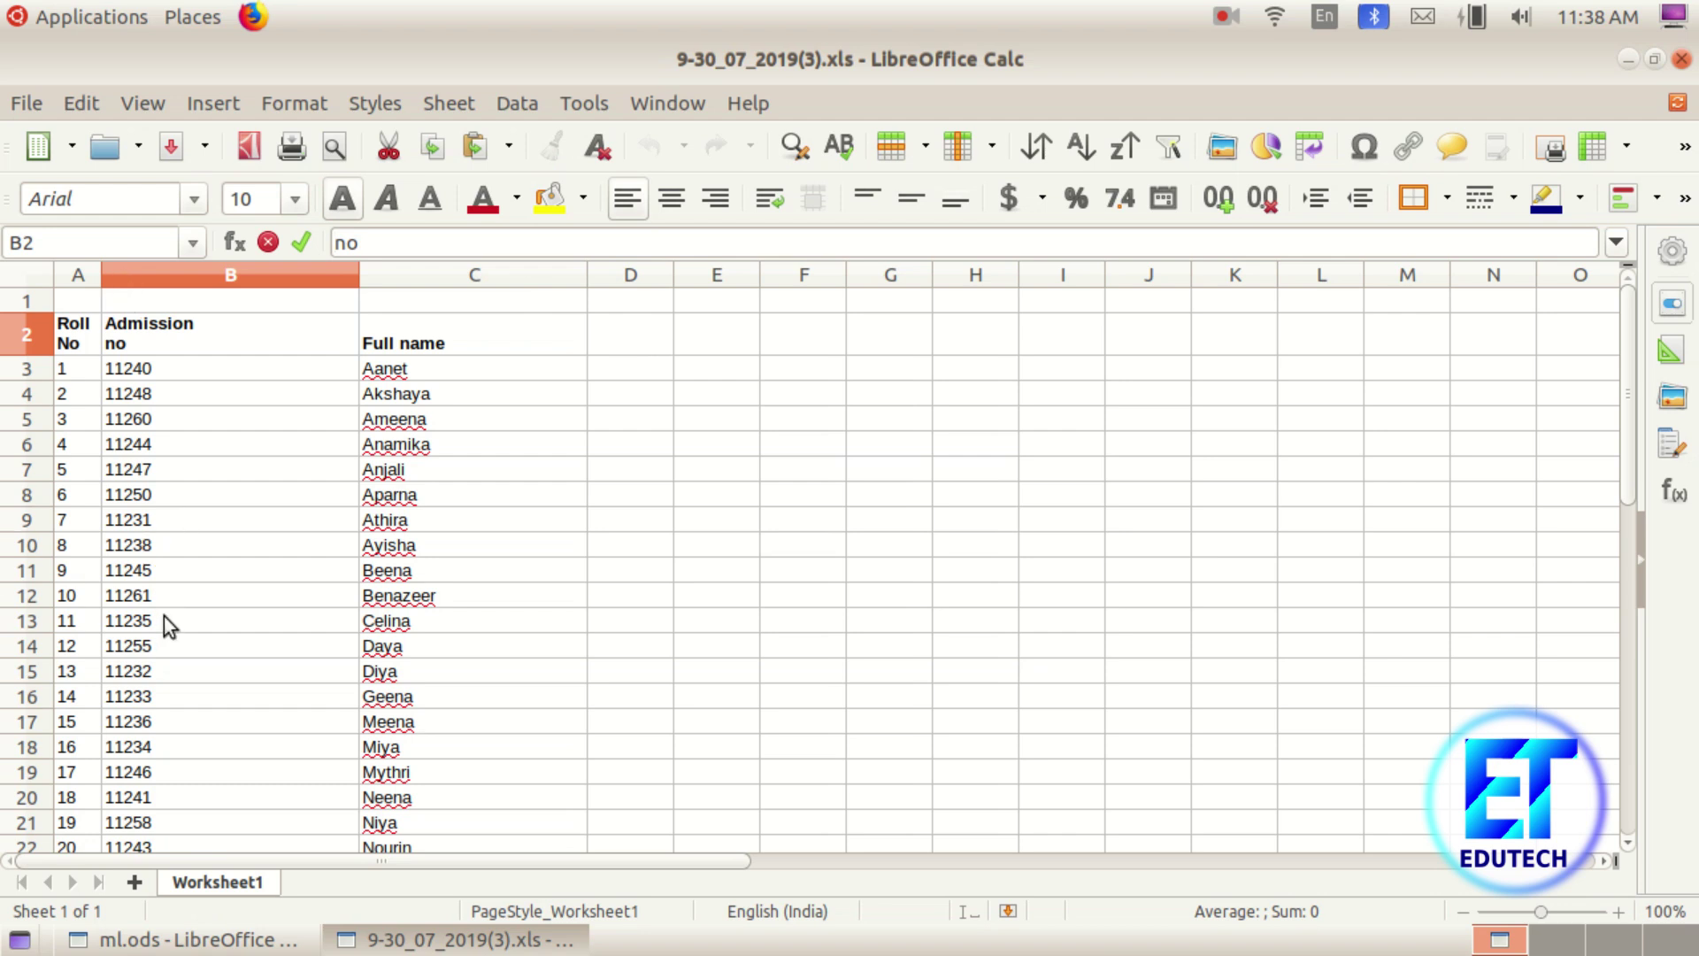
left_click(241, 325)
left_click(361, 277)
left_click(316, 276)
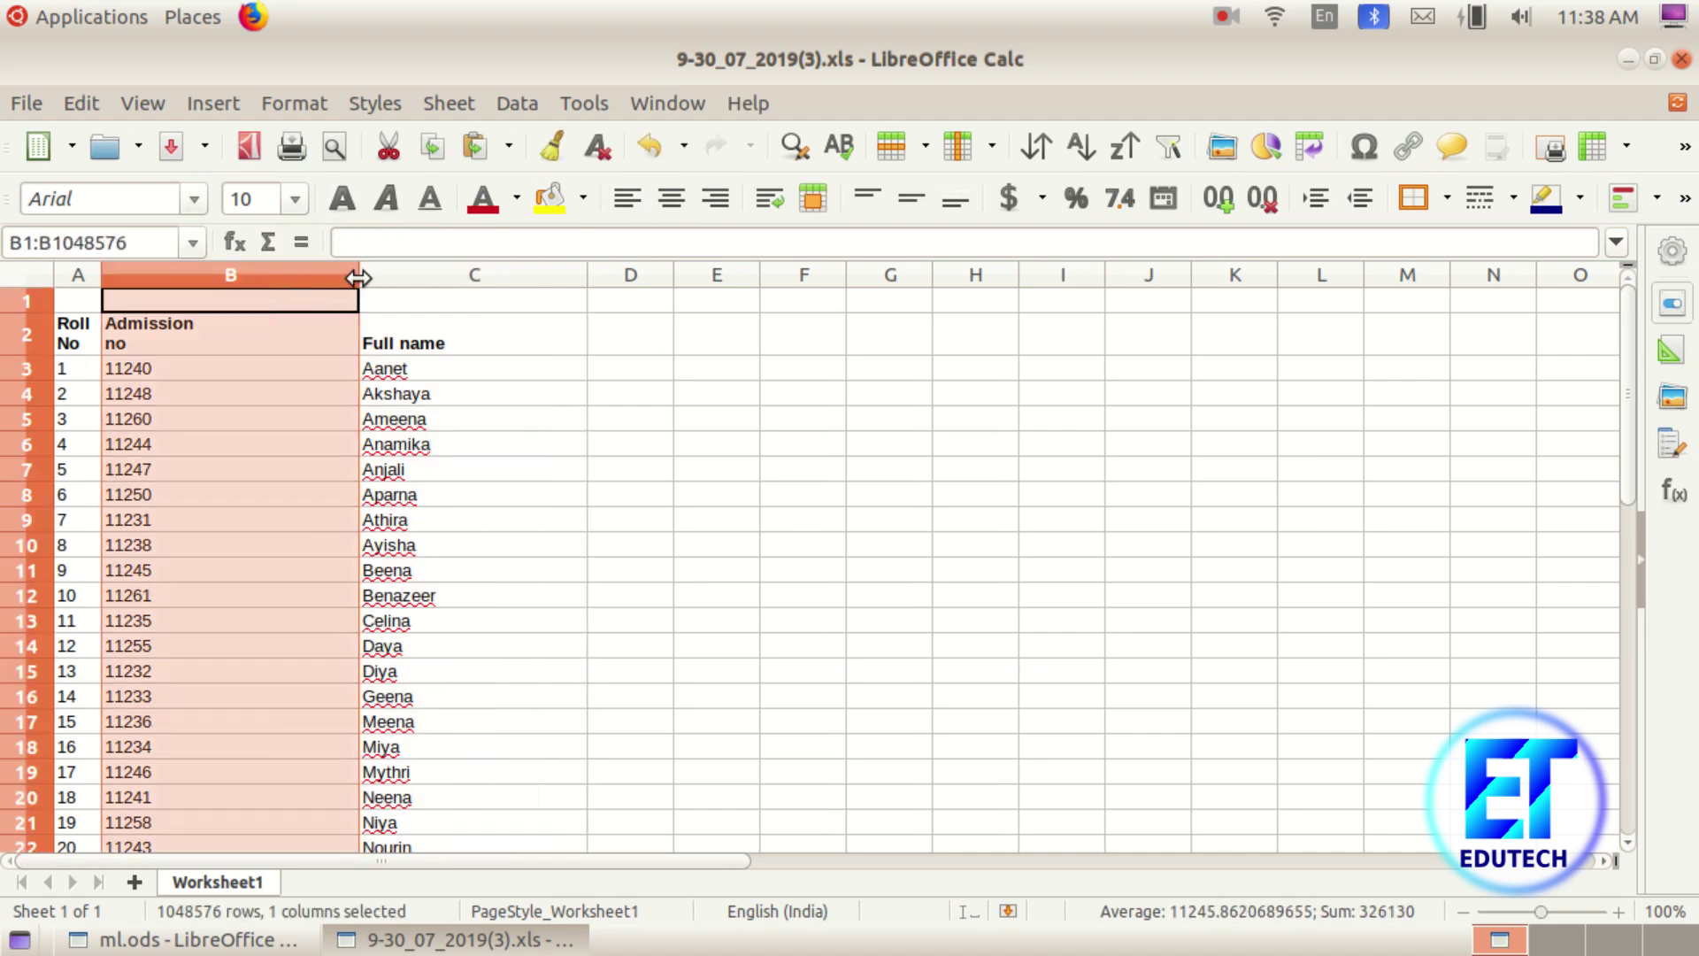
left_click_drag(356, 276, 204, 281)
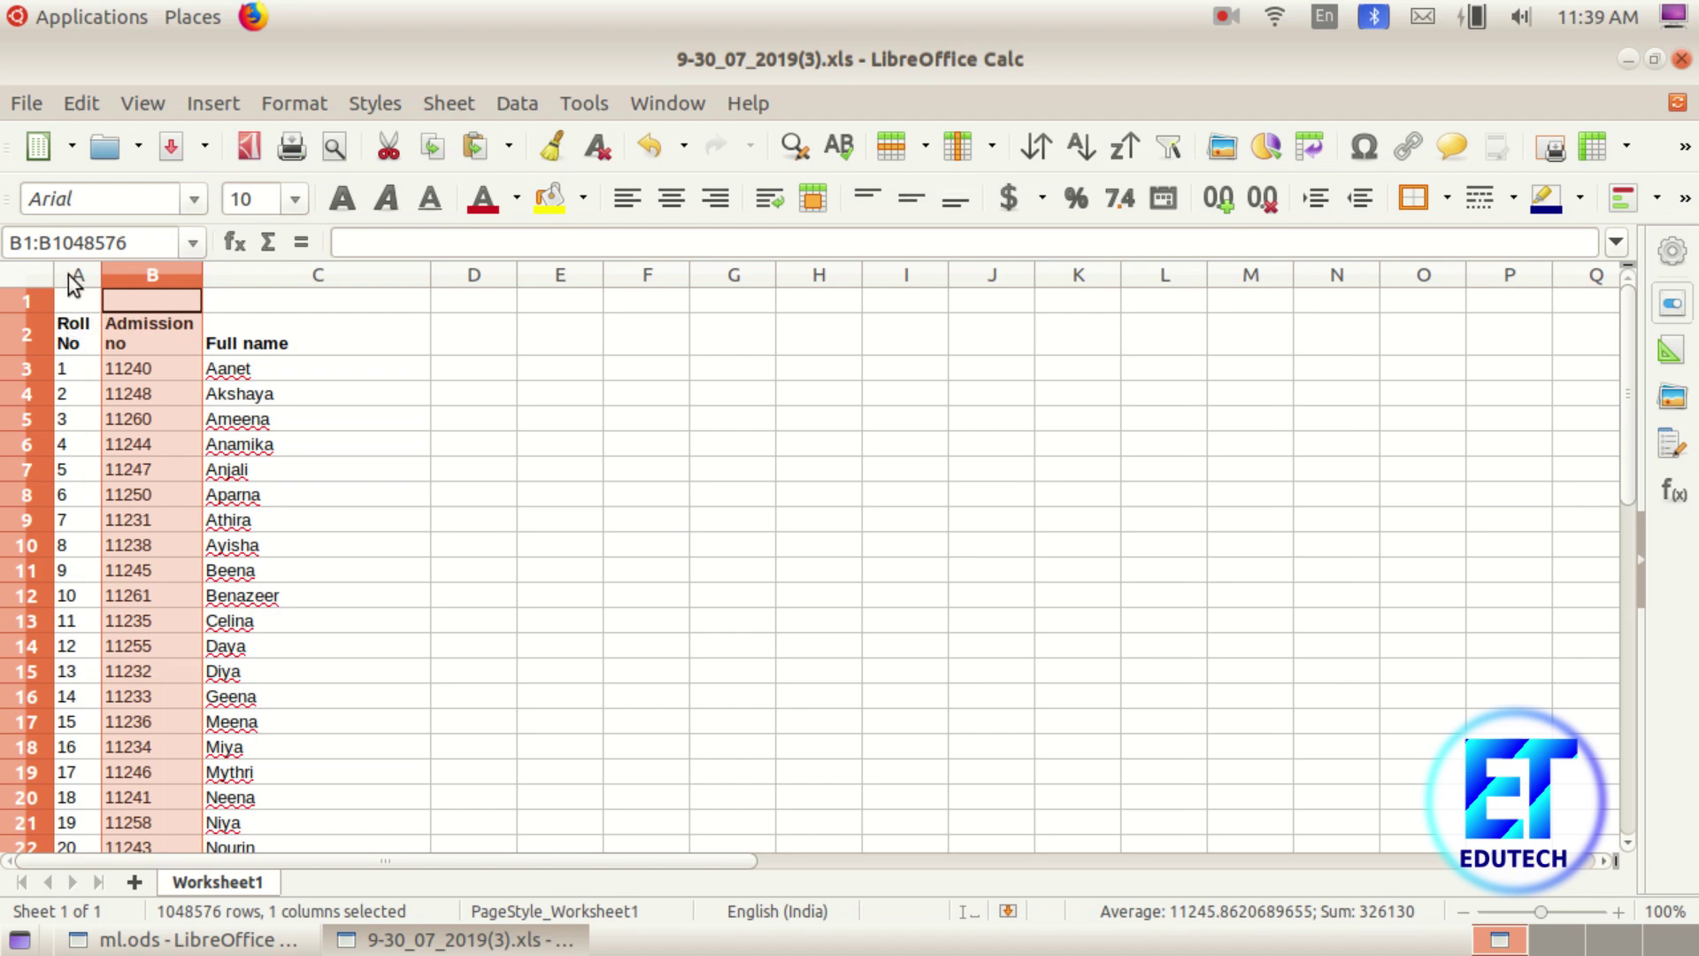
Format columns A and B as bold, 12 pt and horizontally centred
left_click_drag(84, 269, 128, 274)
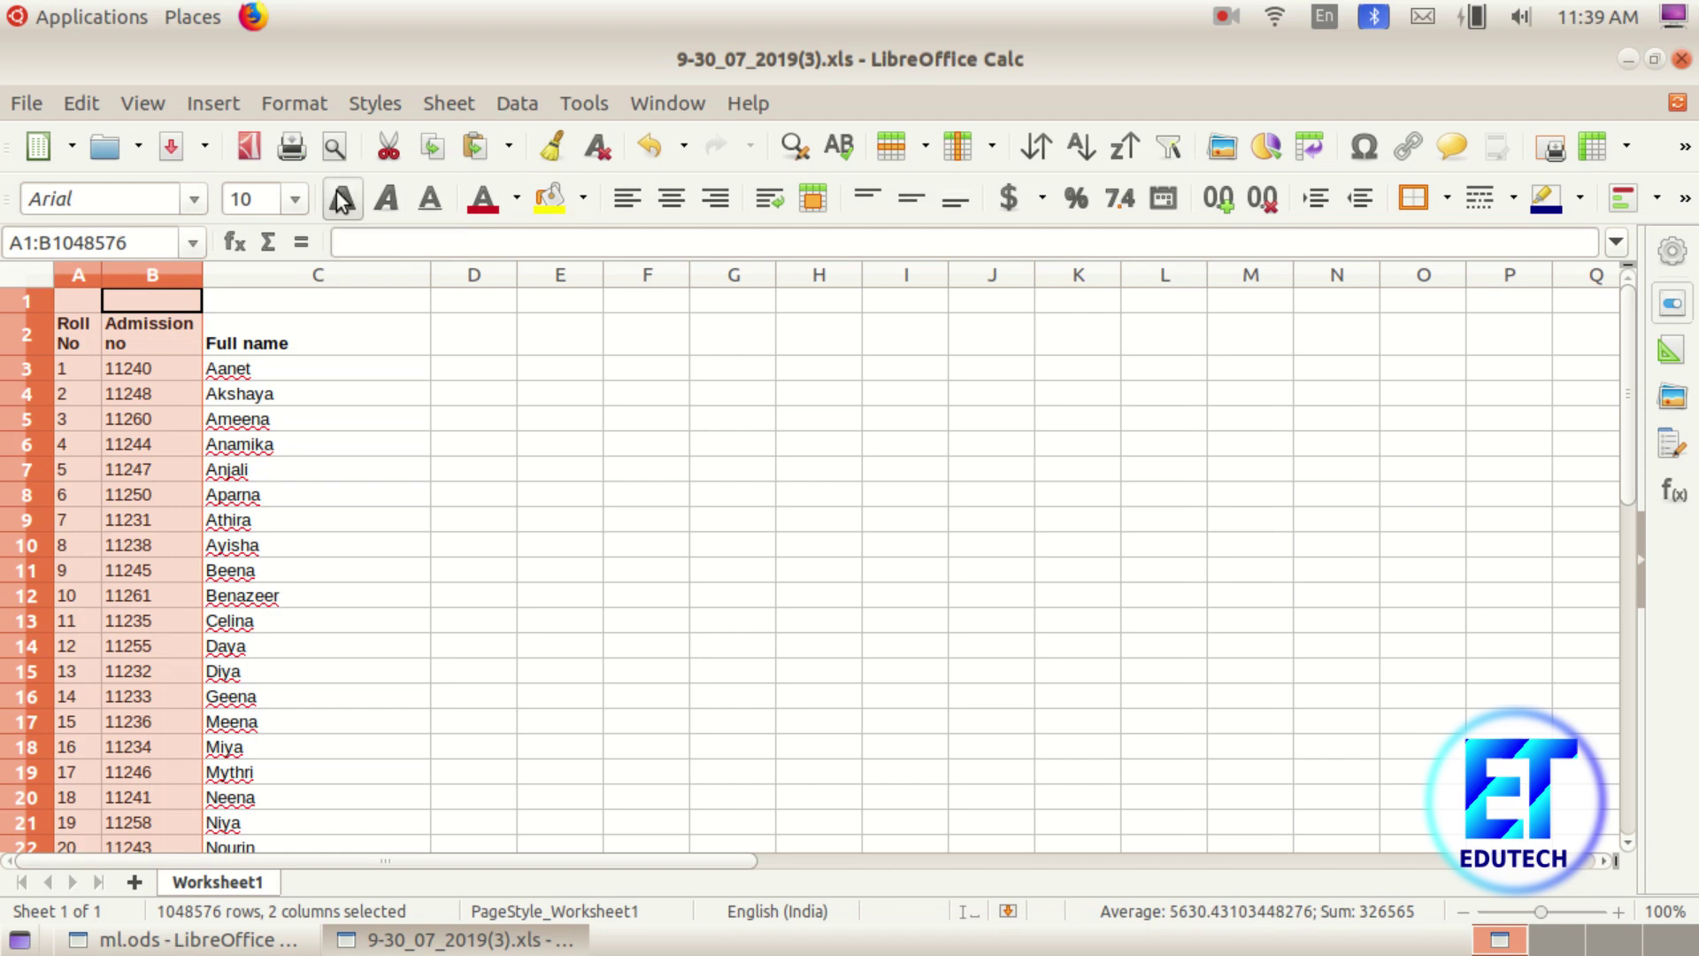
left_click(297, 200)
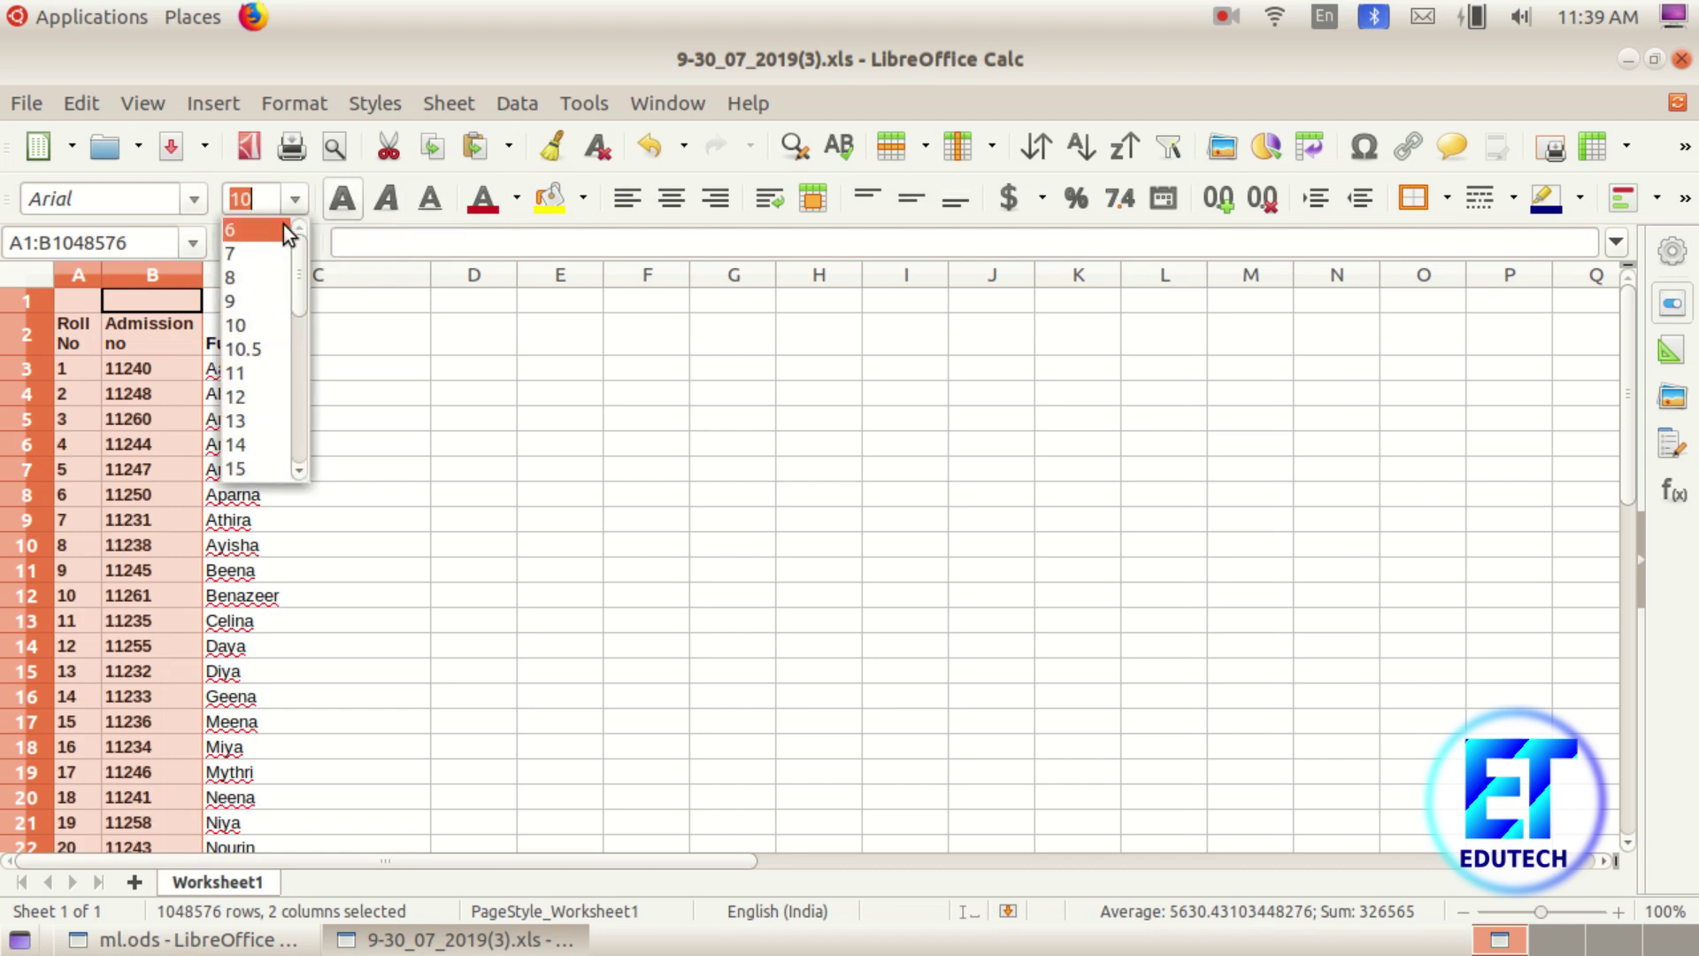
left_click(262, 391)
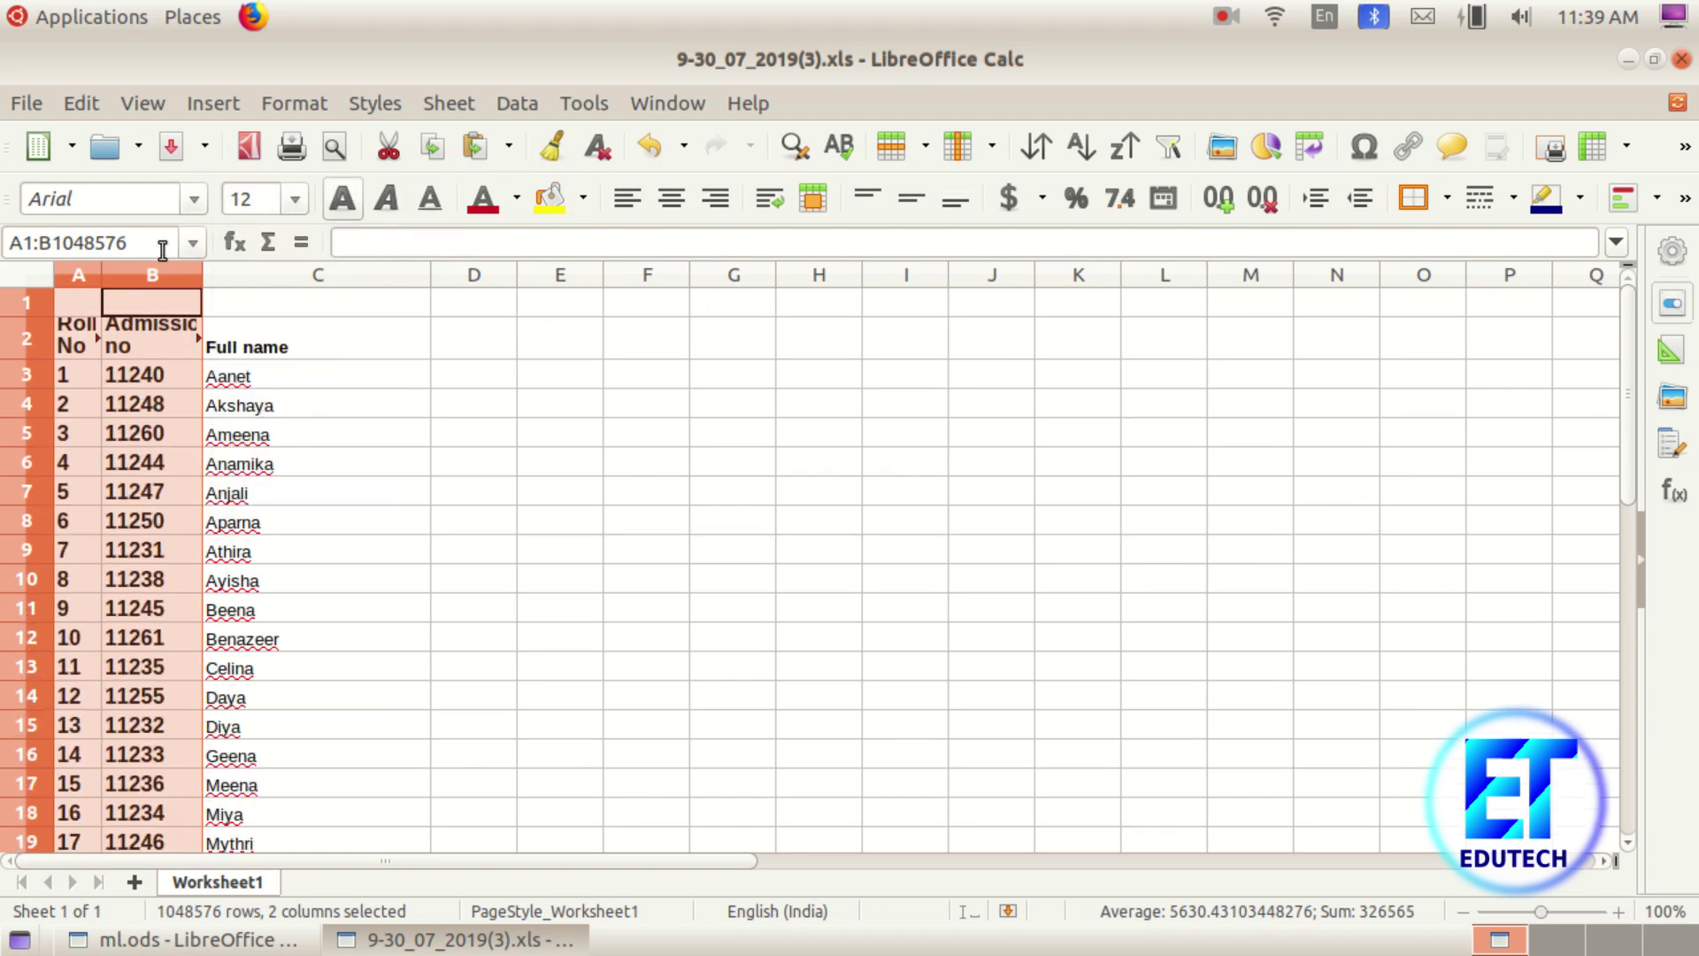
left_click(670, 210)
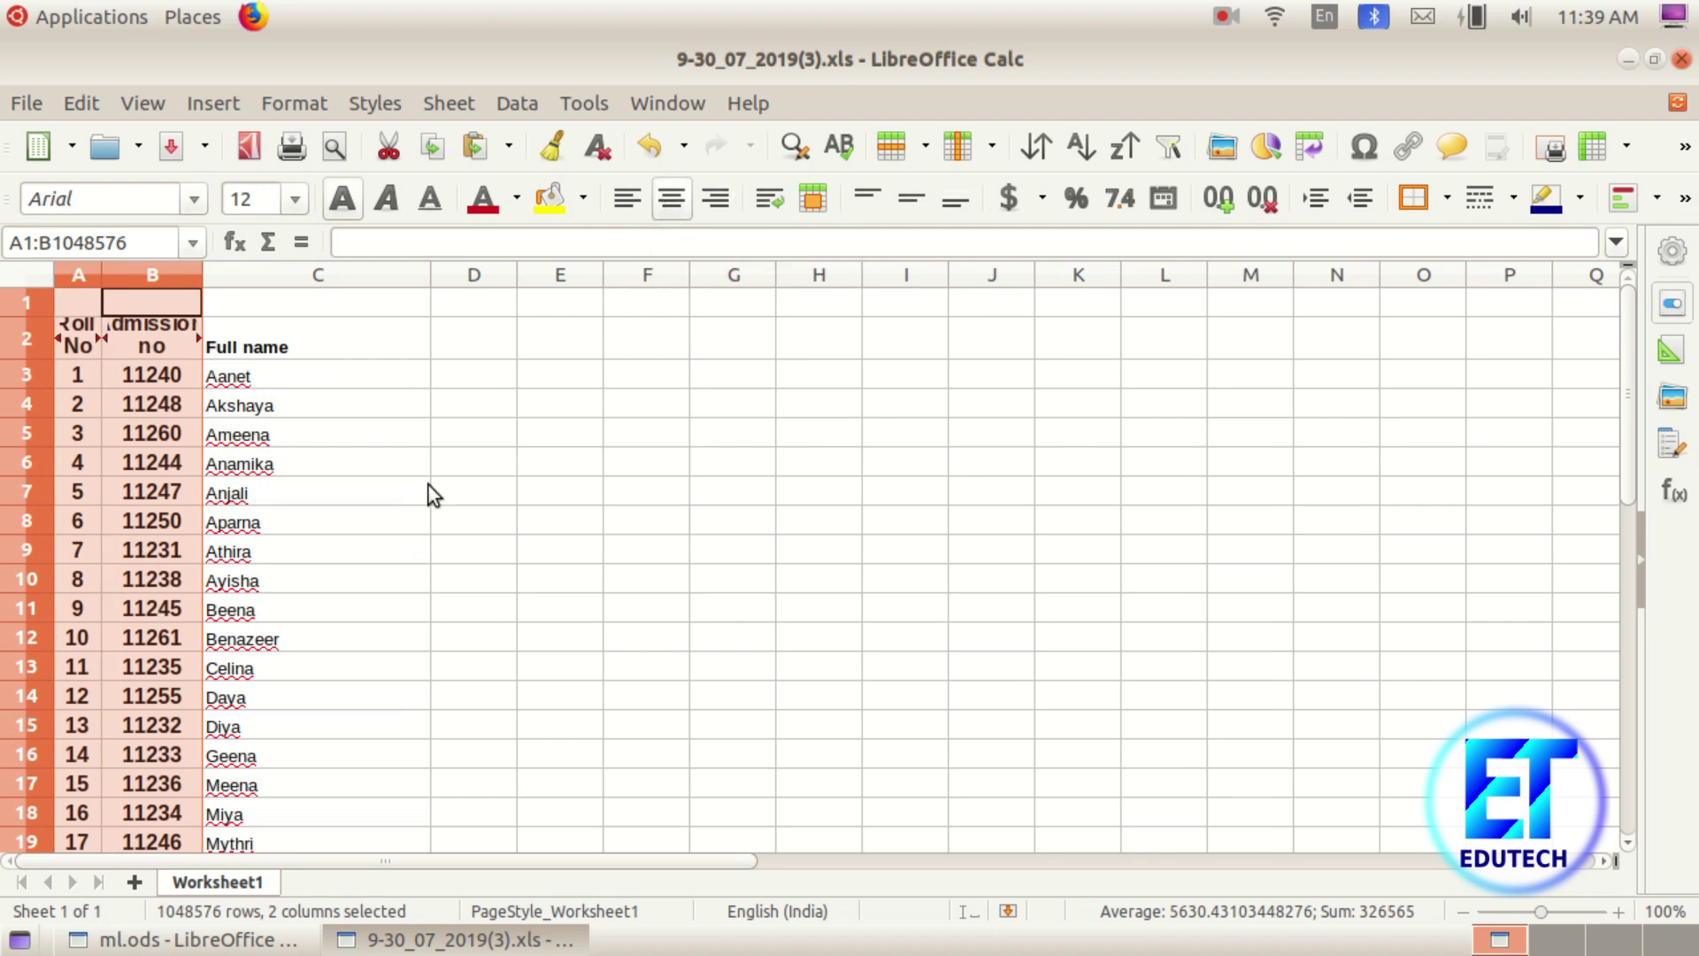
Make the Full name column bold with a 12 pt font size
left_click(287, 275)
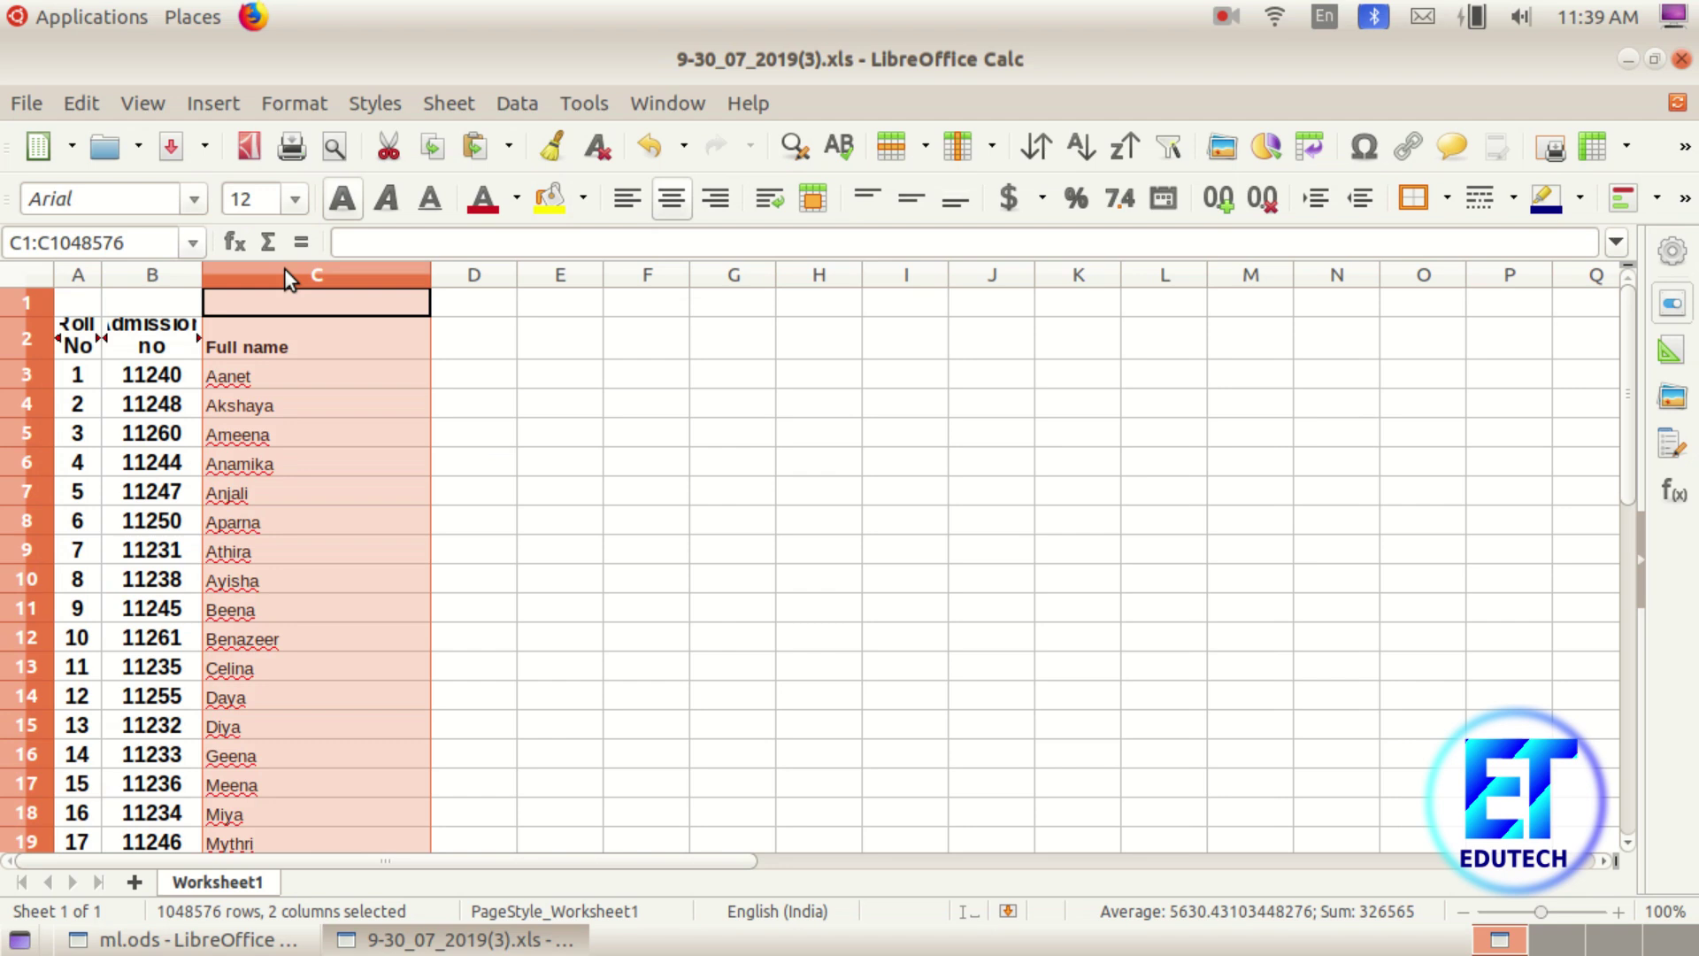
left_click(294, 199)
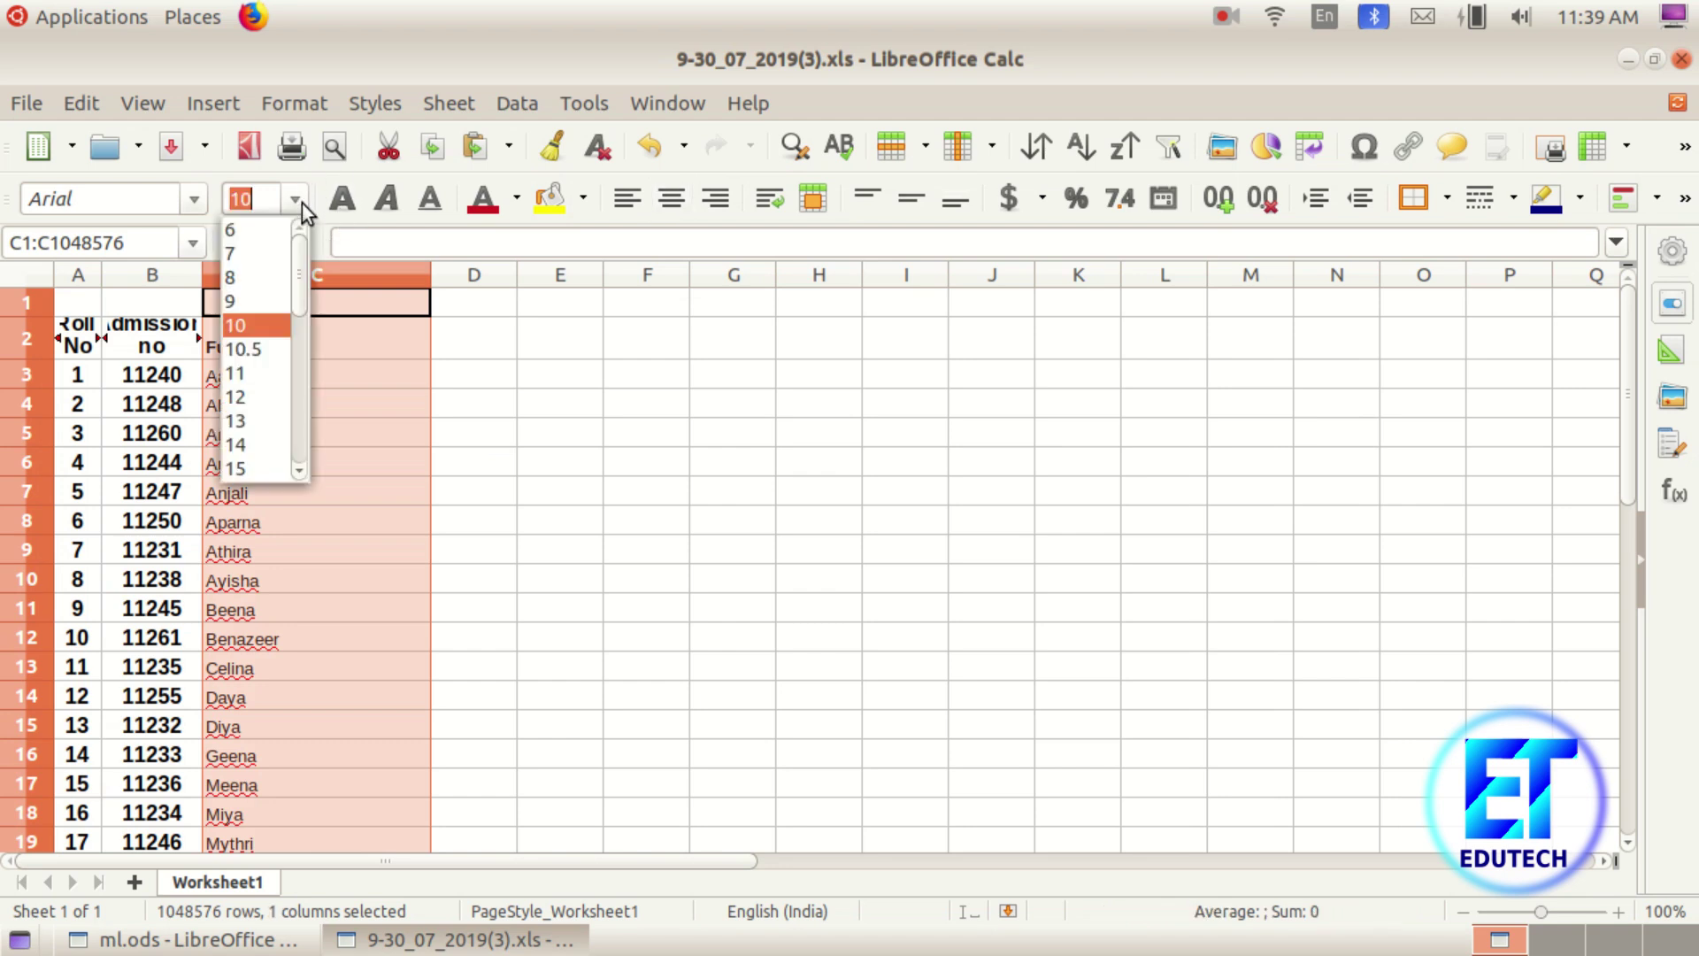
left_click(265, 394)
left_click(348, 209)
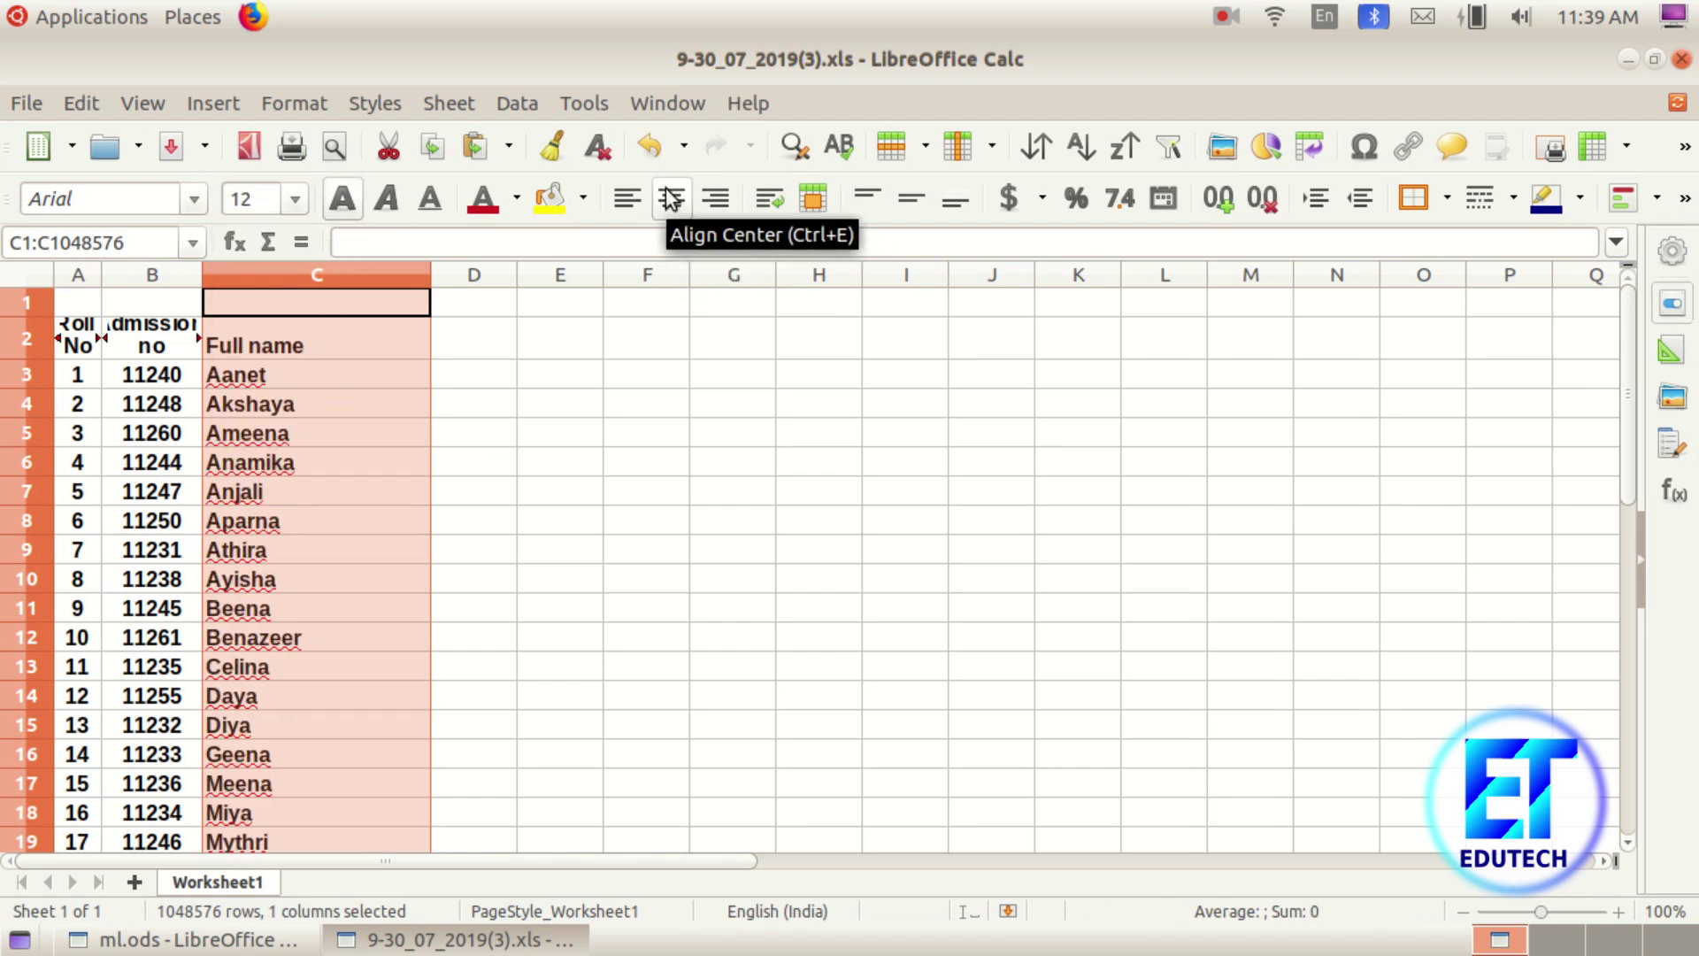
left_click(662, 489)
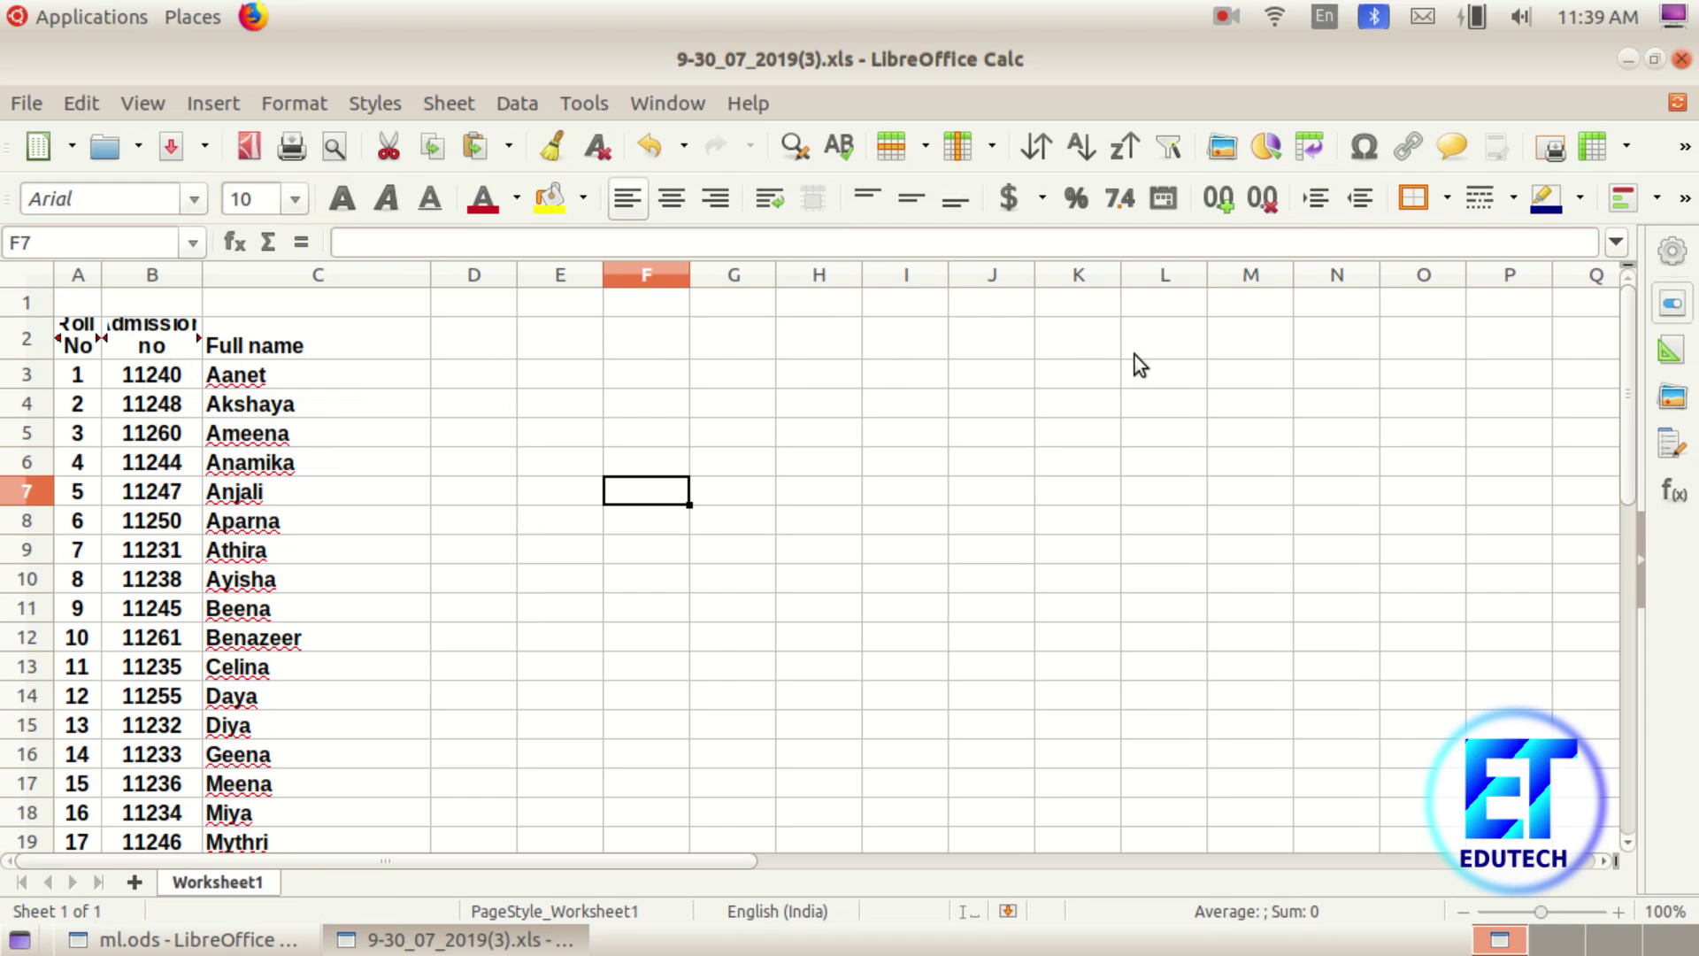
Enter the headings F L, Mal II, Eng, Hindi, S S, Phy, Che, Bio, Maths, Tot and % across D2:N2
left_click(465, 339)
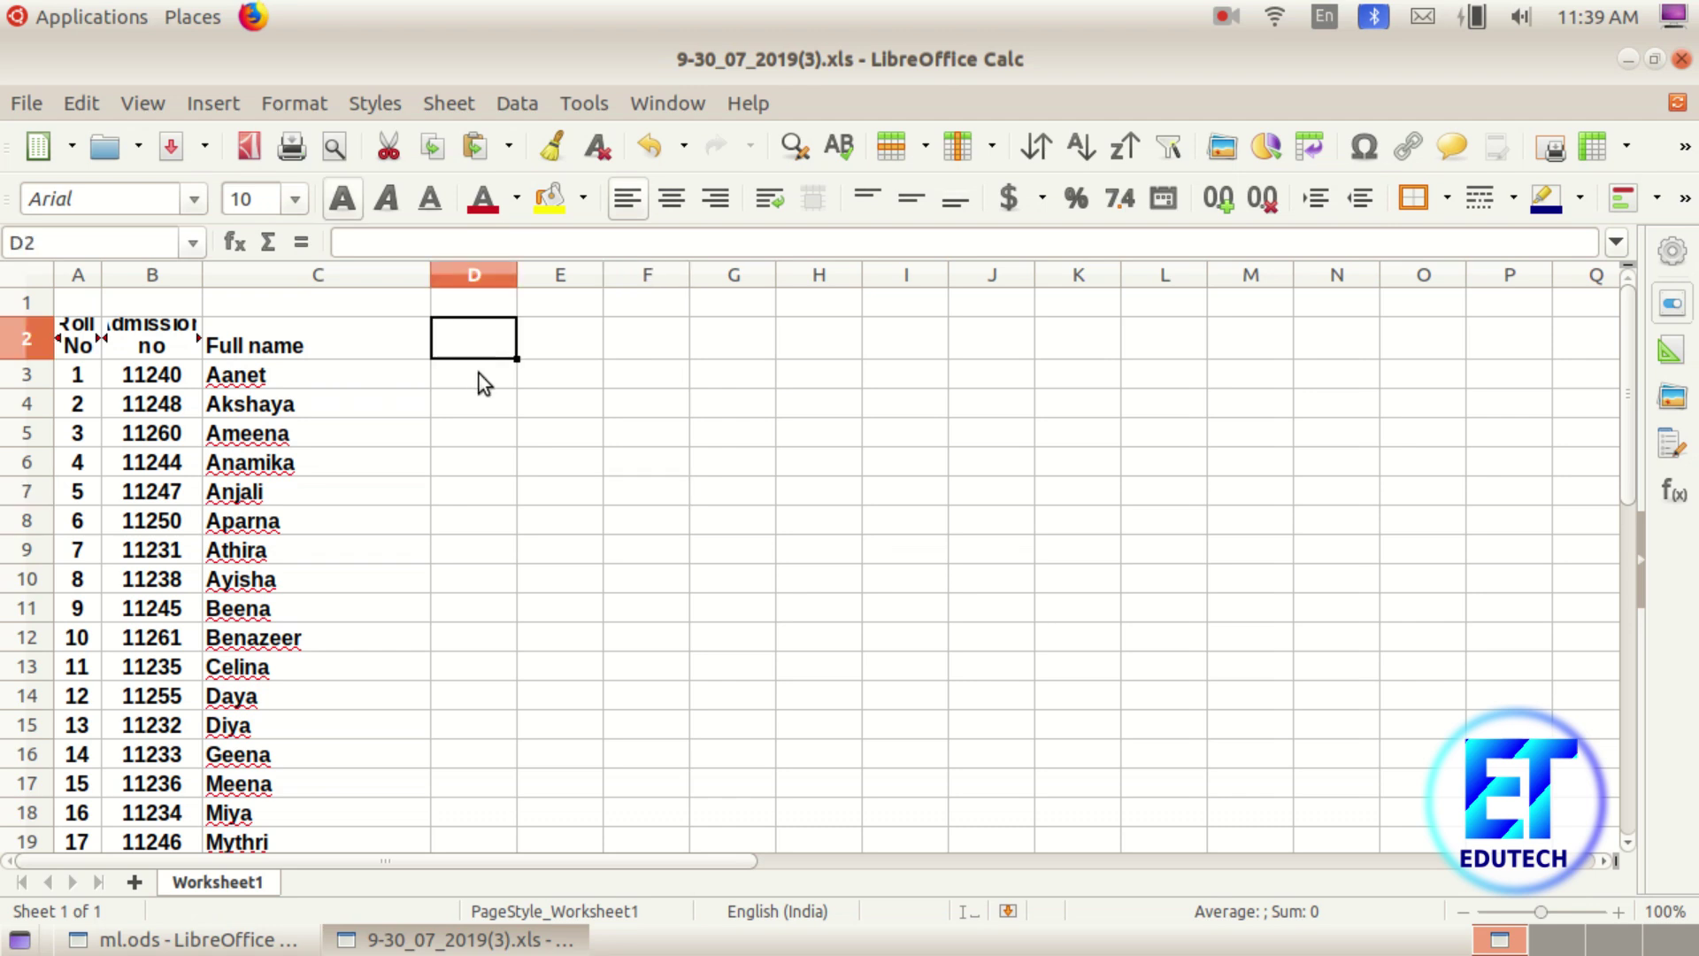
type("F")
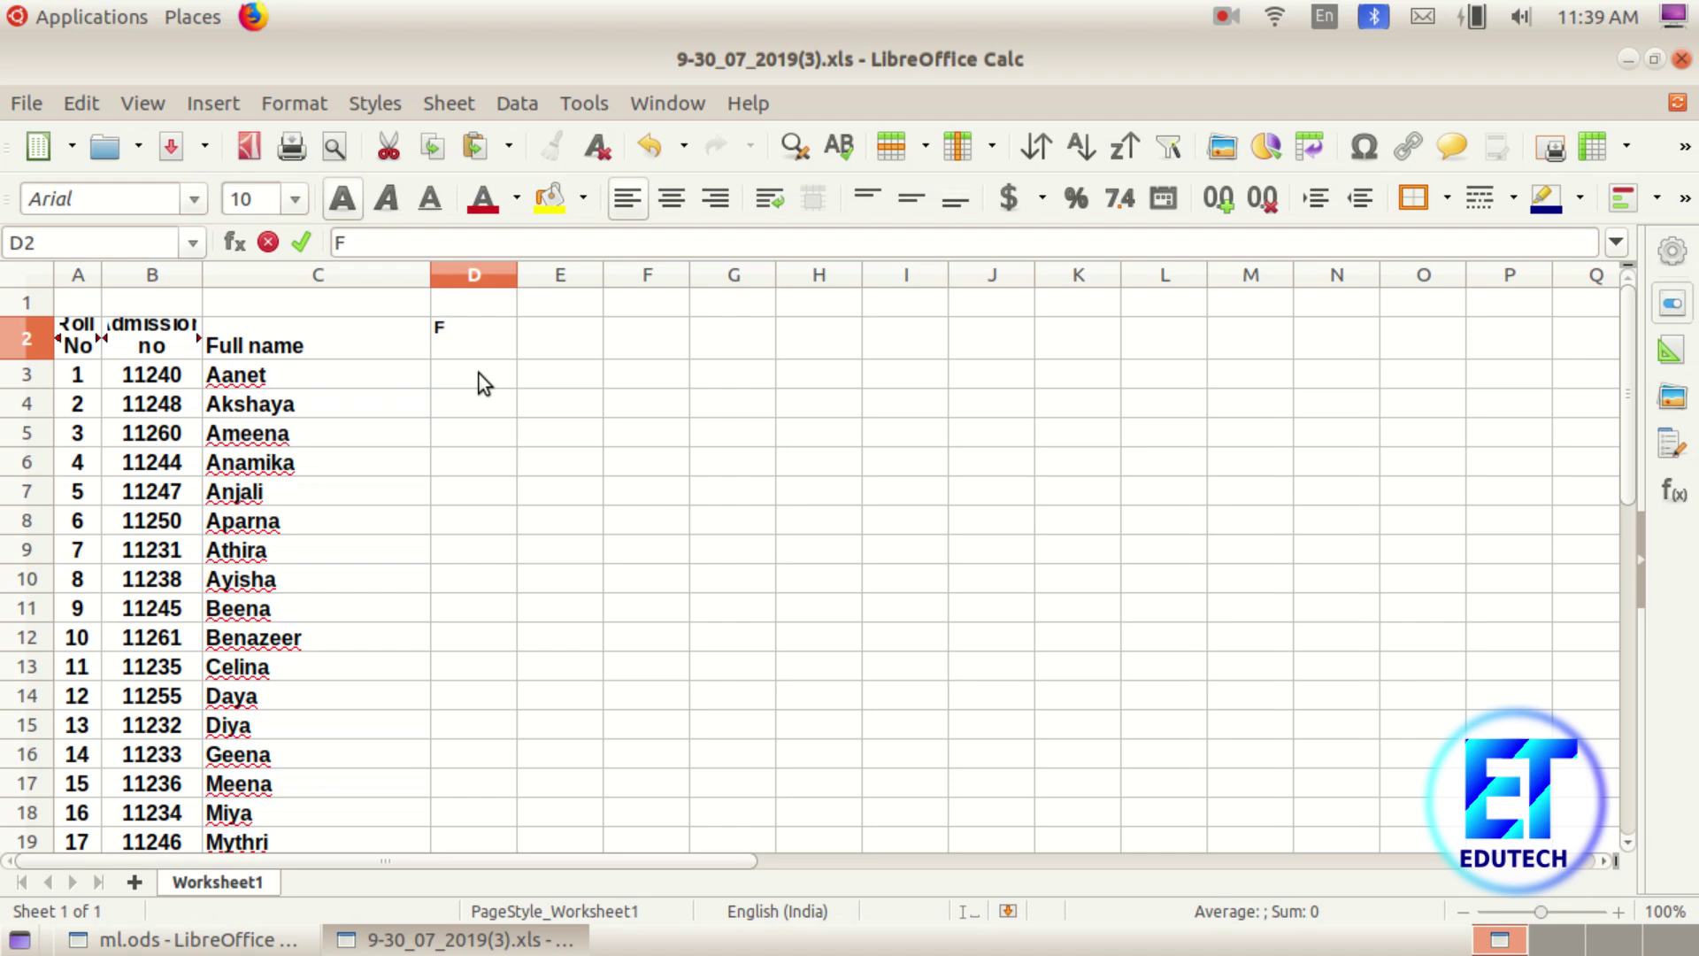
type("L")
key("Tab")
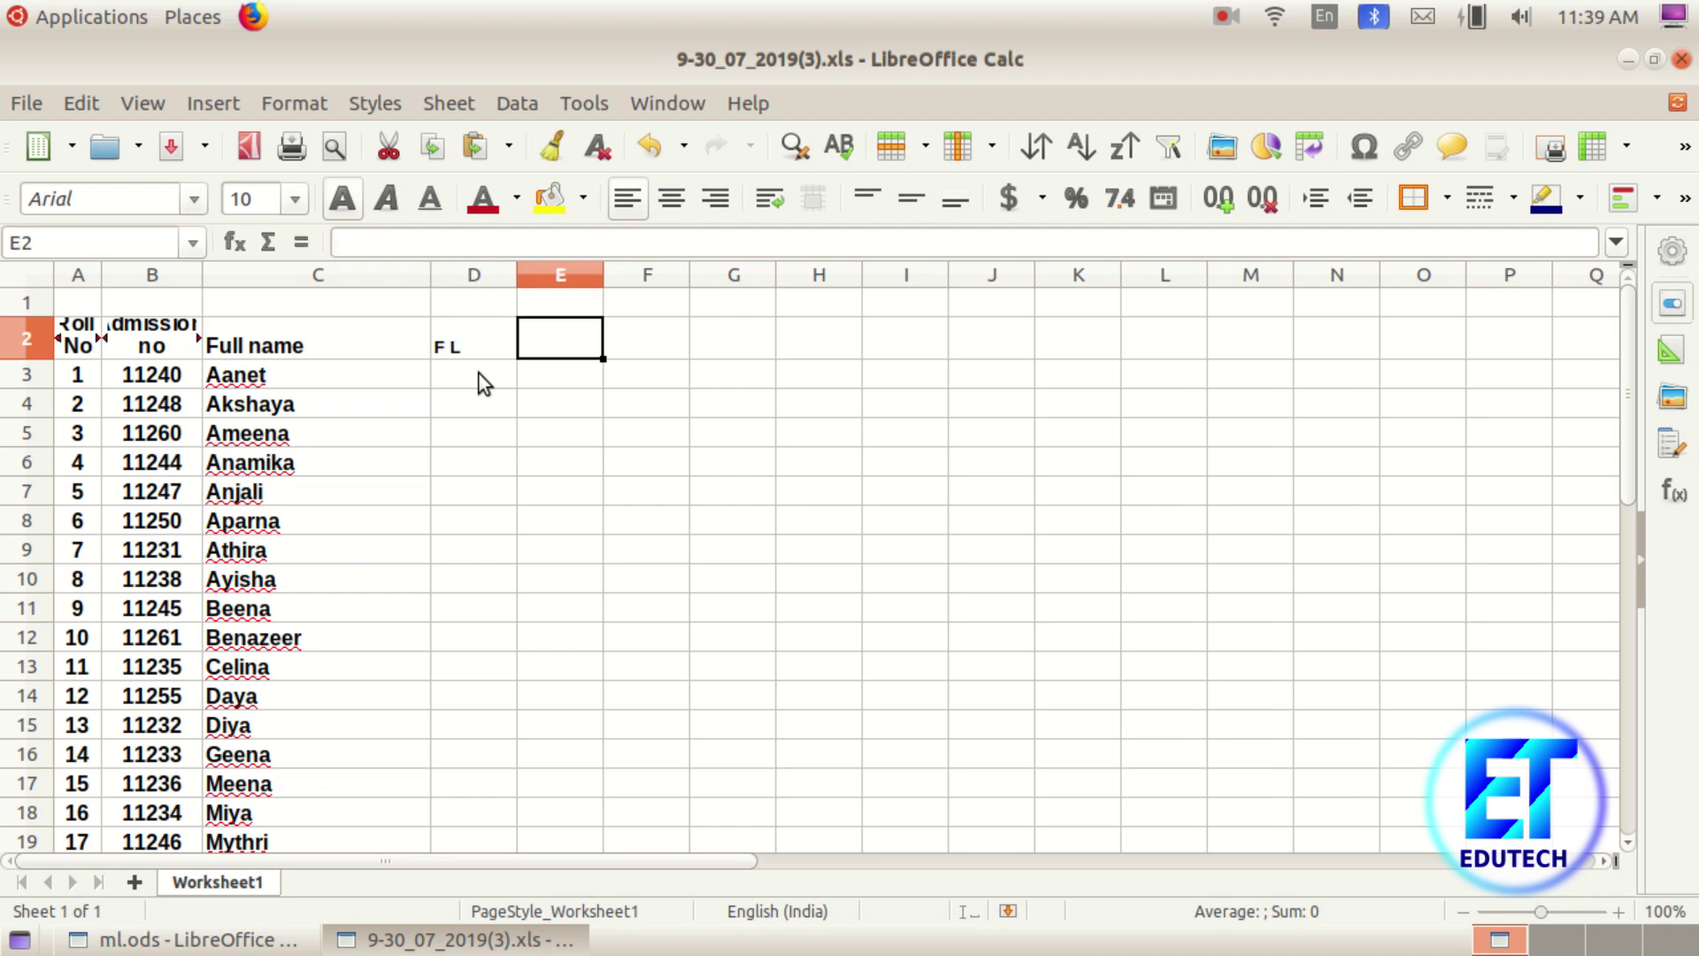
type("Mal ")
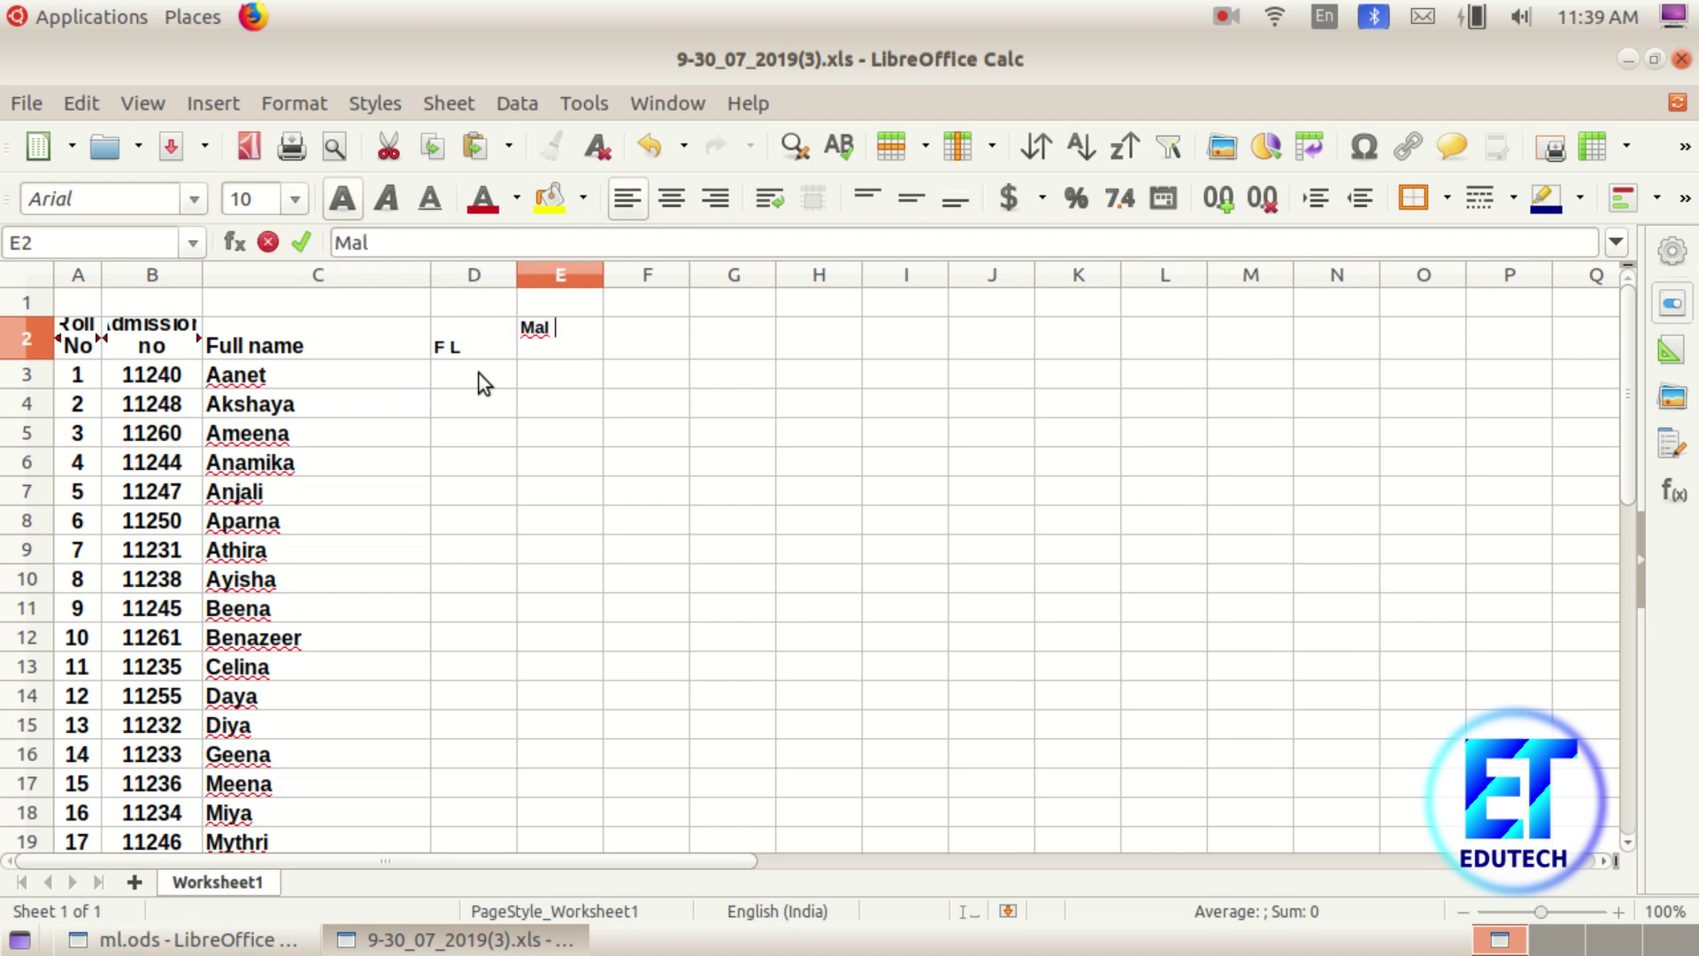
type("II")
key("Tab")
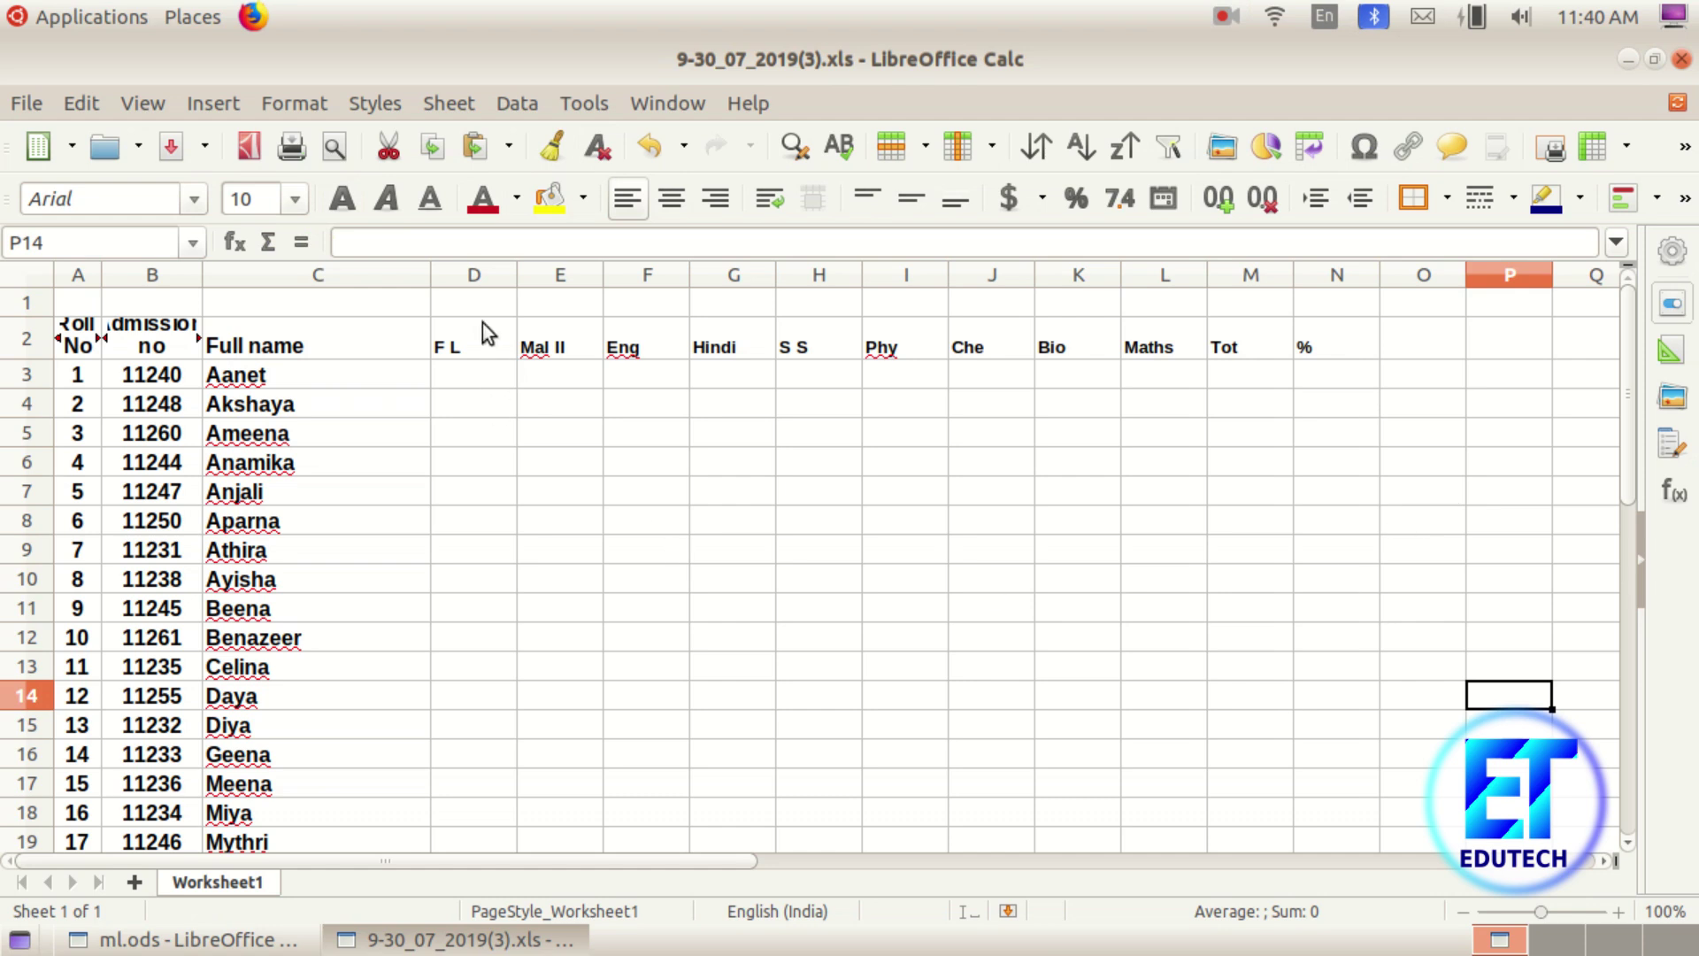
Format columns D to N as bold, 12 pt and horizontally centred
left_click_drag(465, 276, 1318, 251)
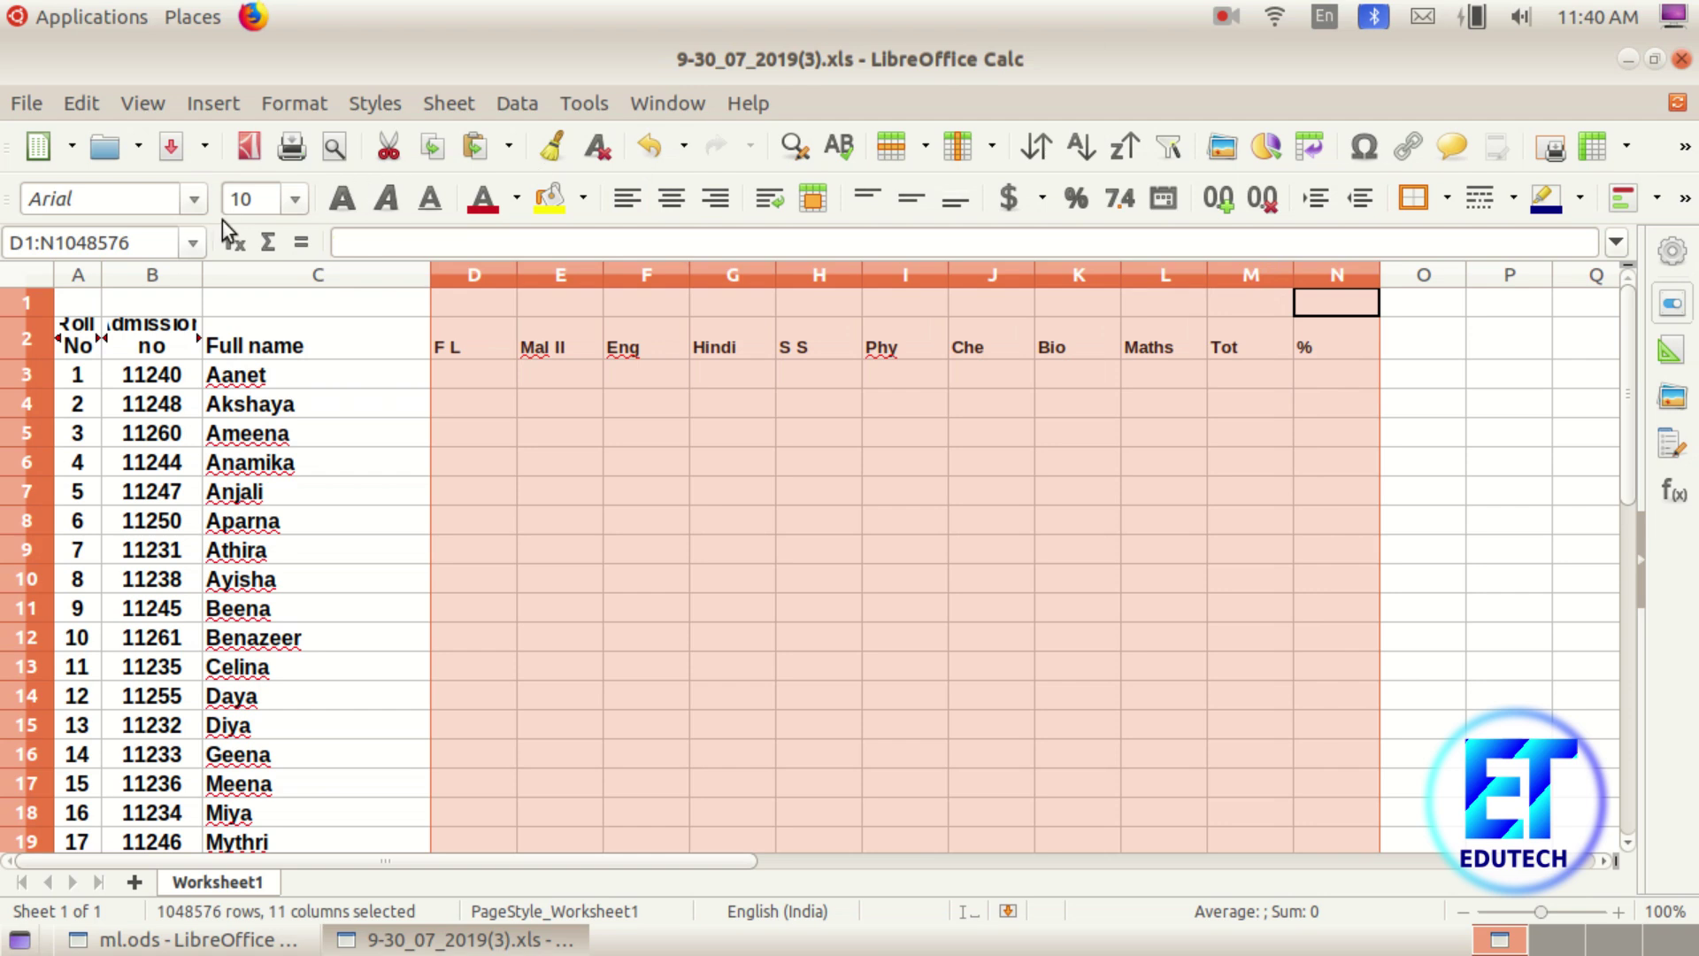
left_click(343, 200)
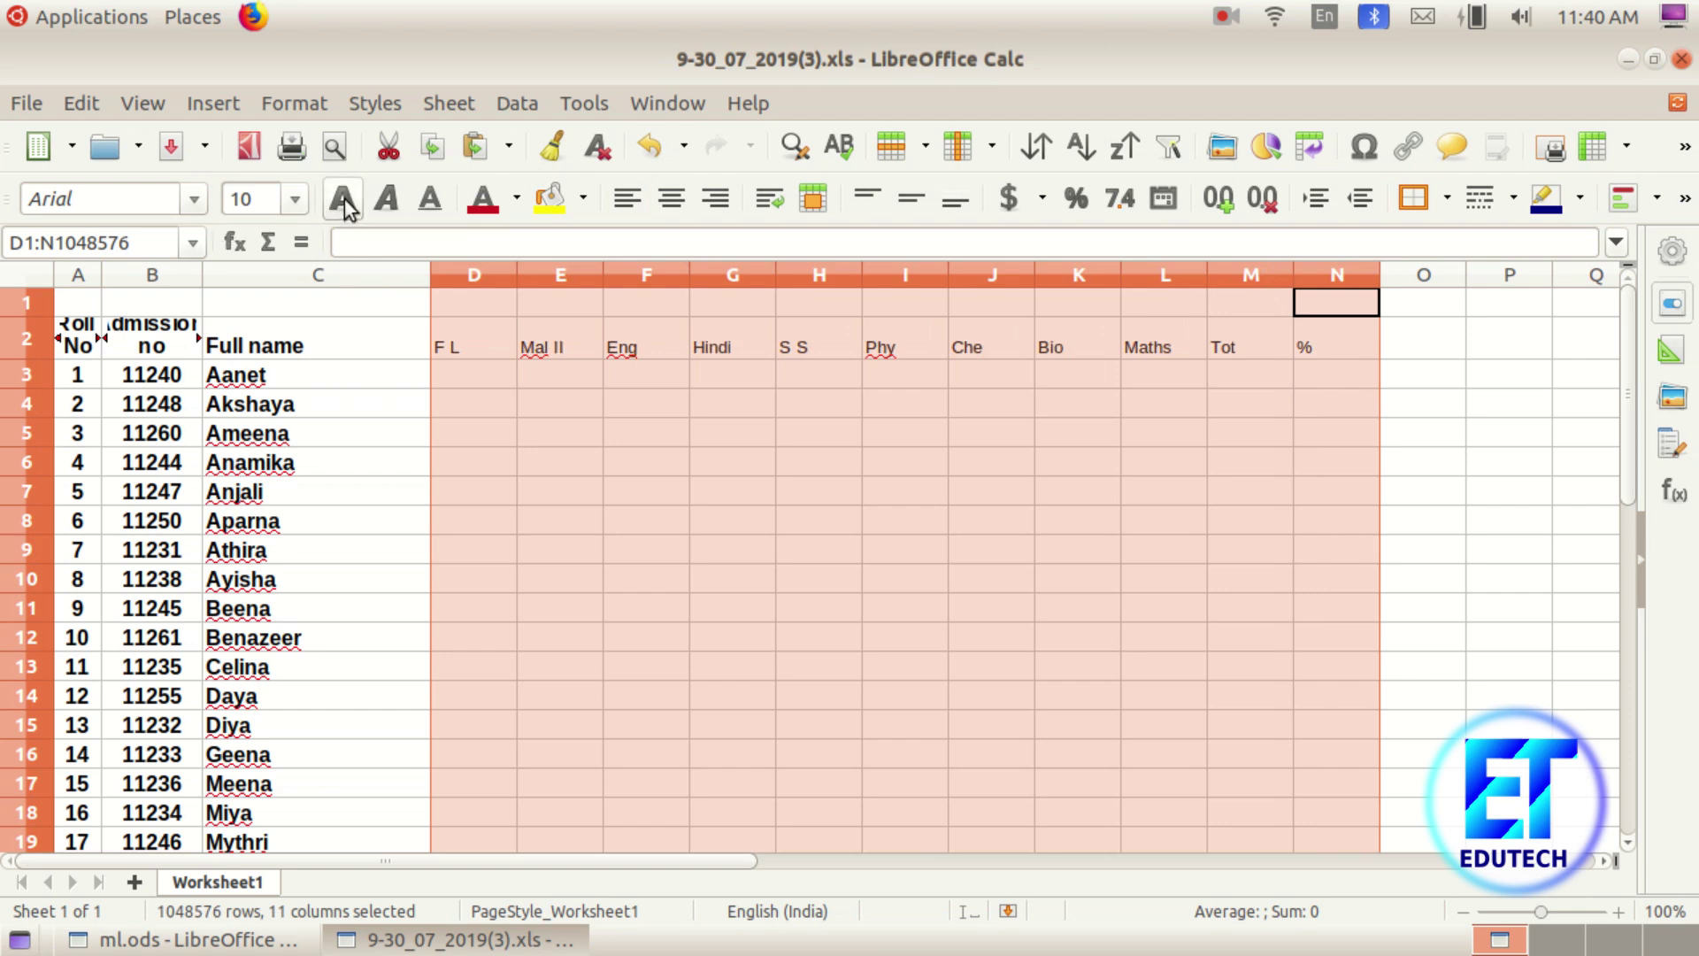
left_click(342, 200)
left_click(295, 200)
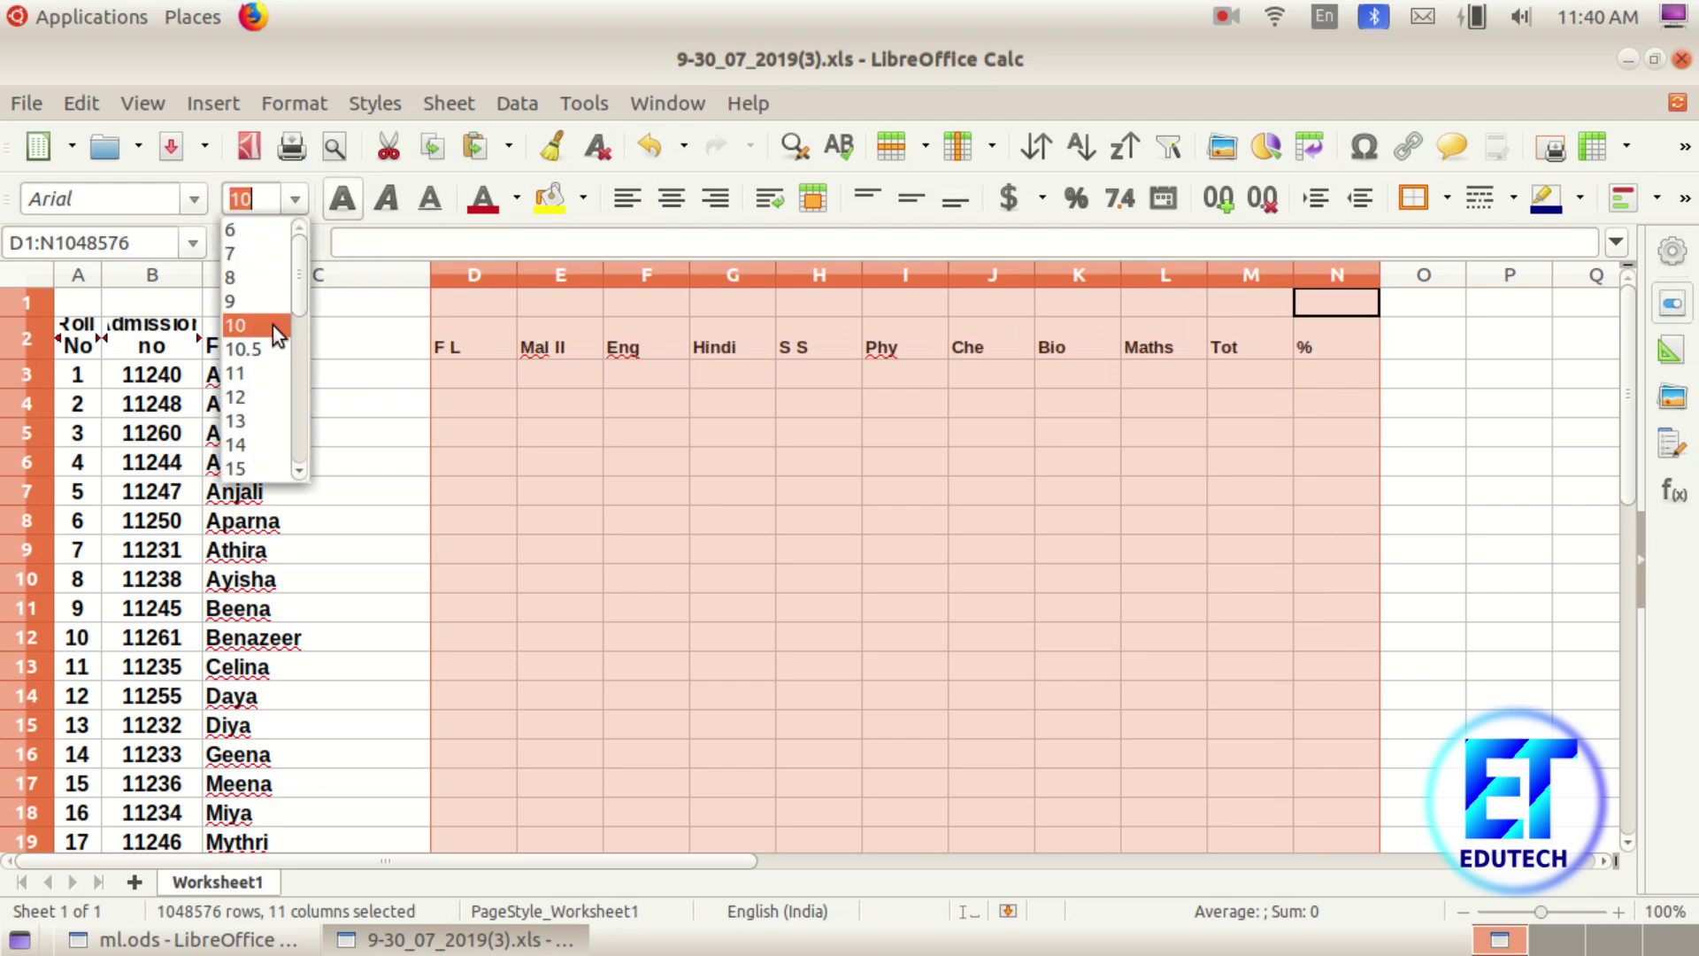
left_click(273, 397)
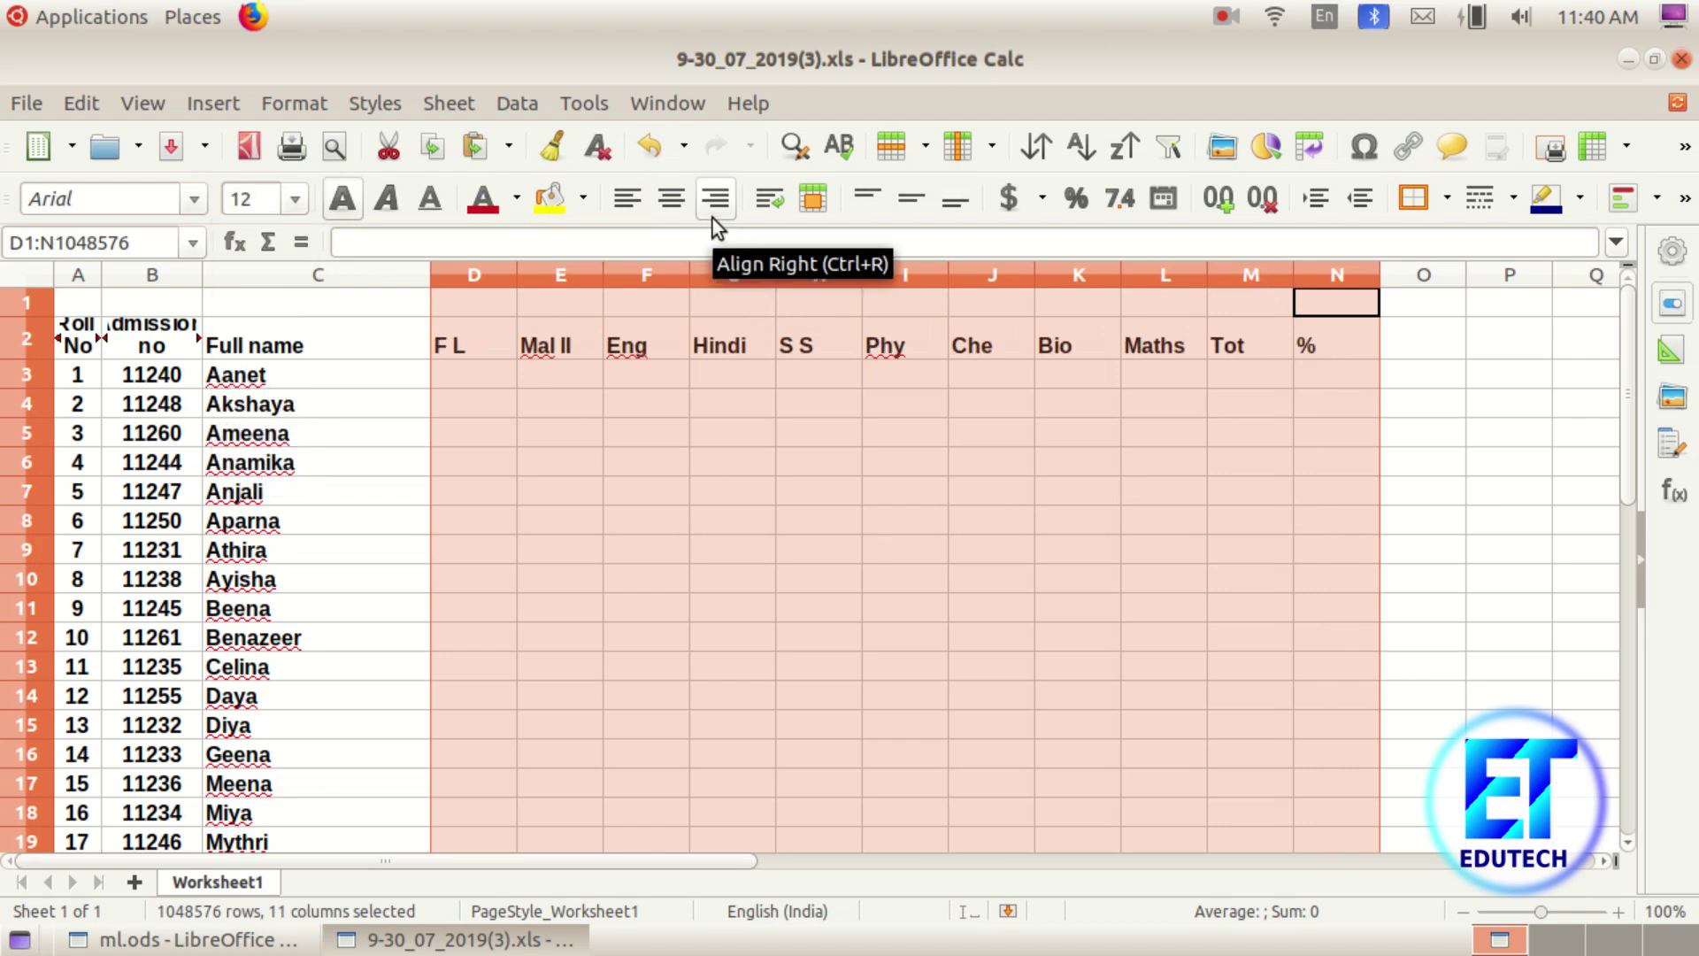
left_click(672, 199)
left_click(1505, 607)
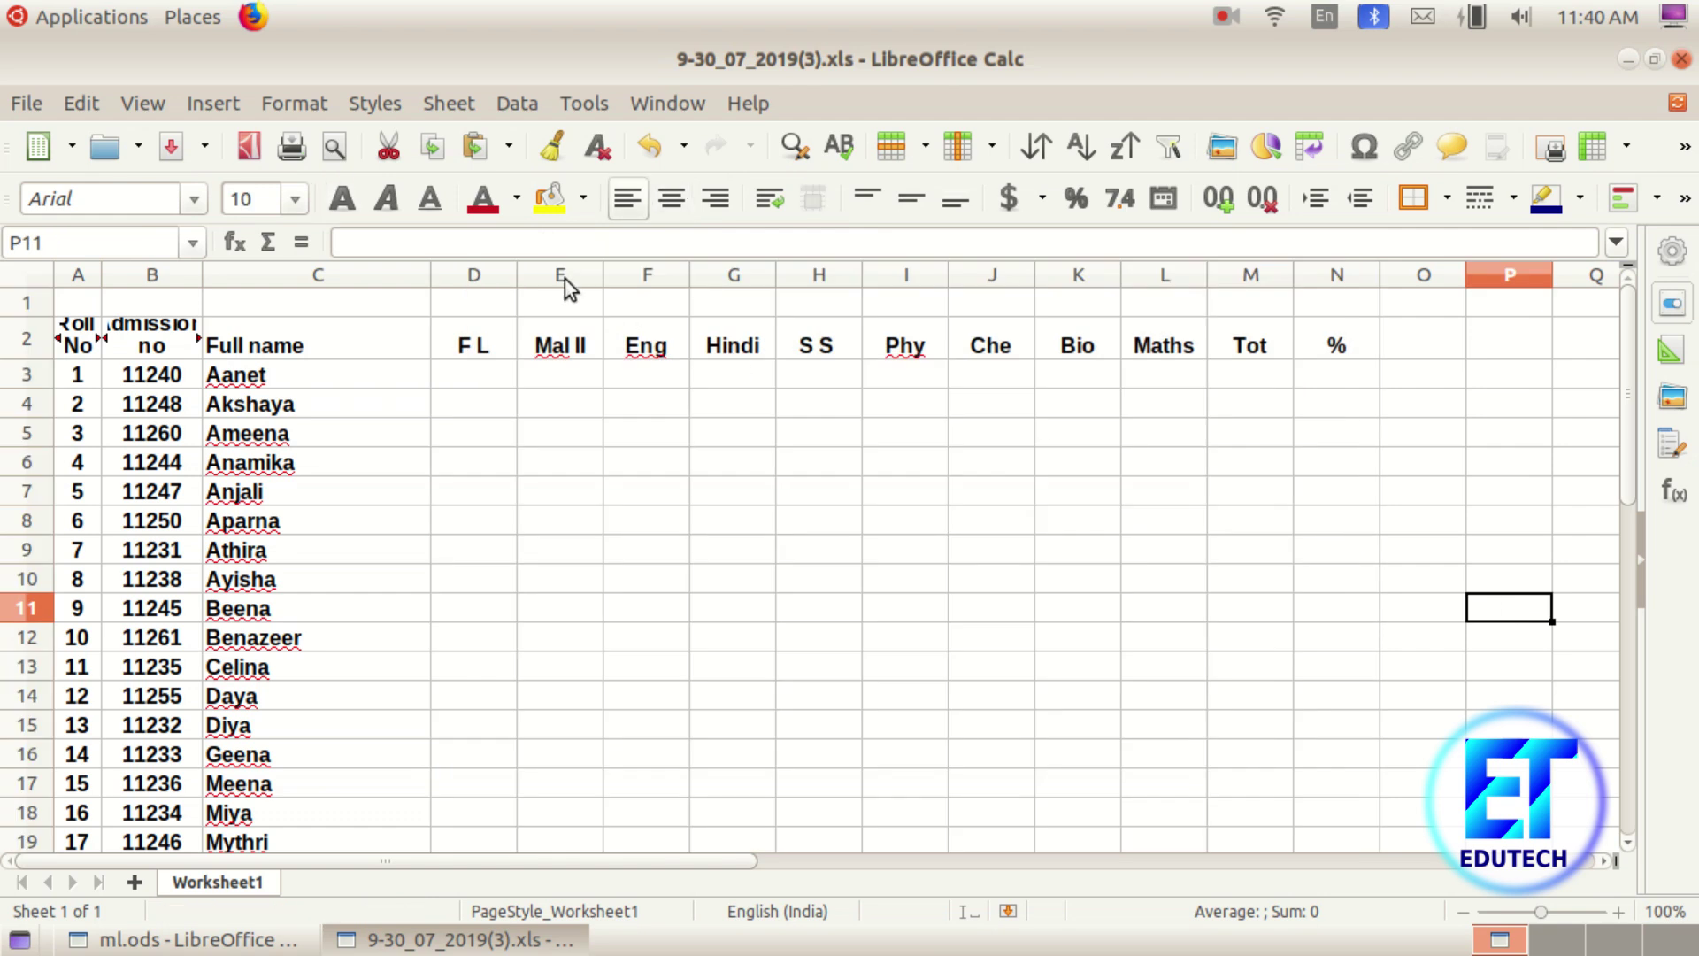
Narrow columns D to N together to one equal, smaller width
left_click_drag(485, 275, 1276, 296)
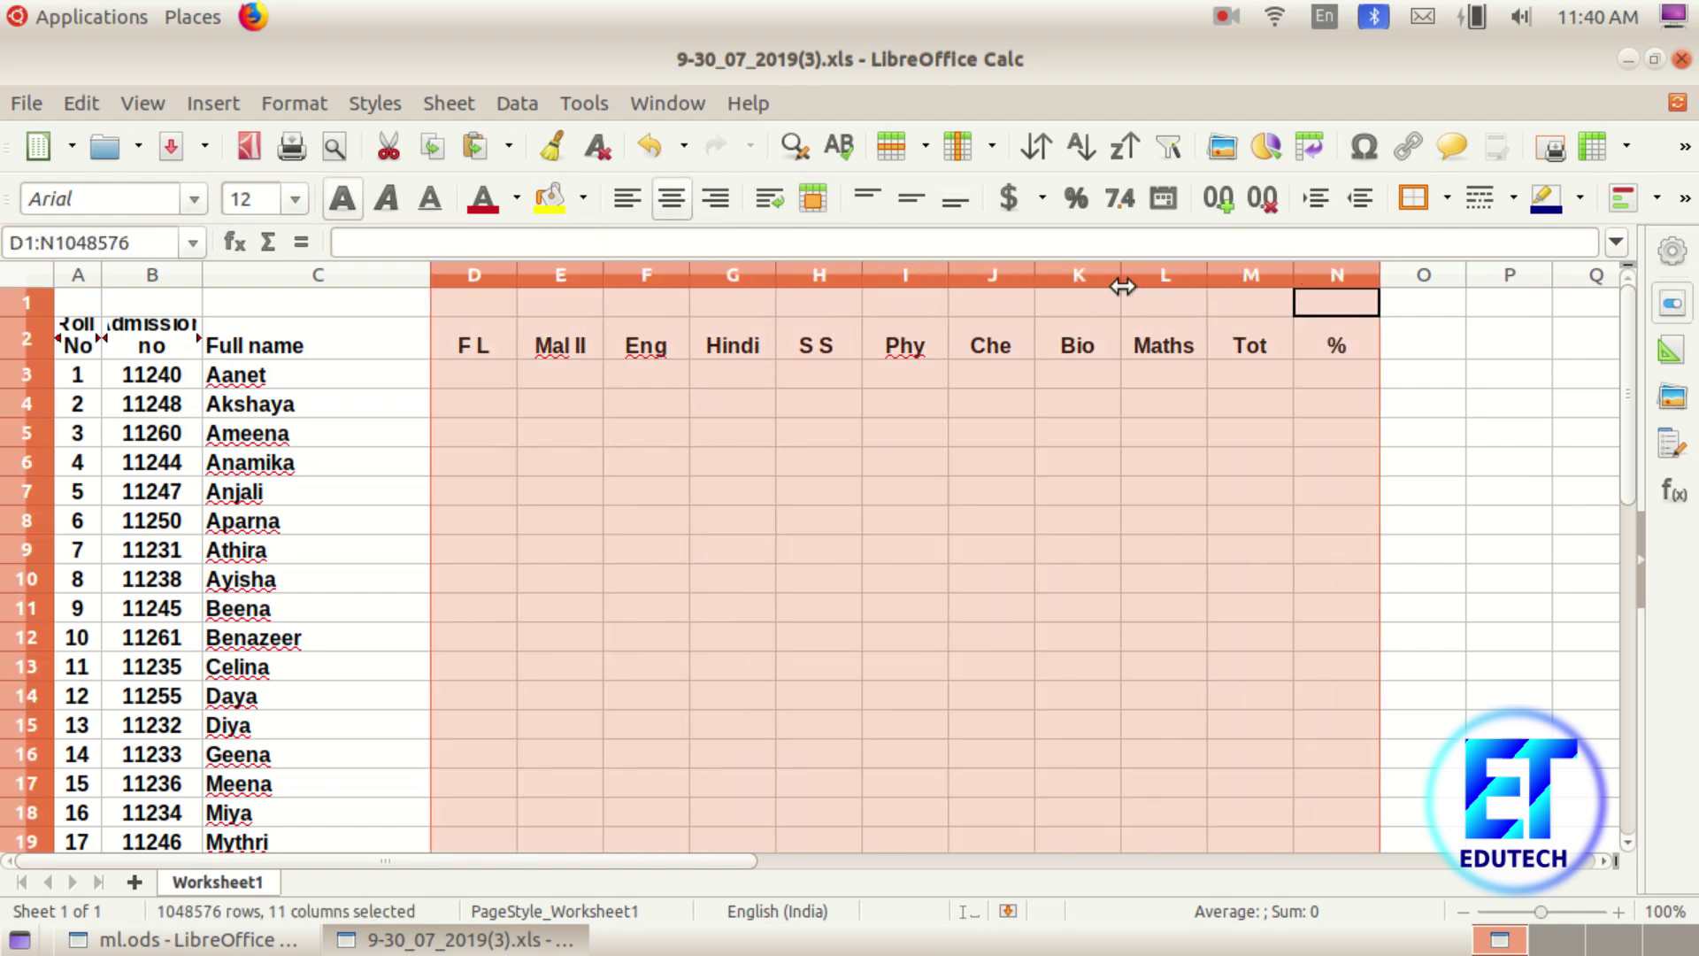
left_click_drag(1122, 283, 982, 276)
left_click(1155, 530)
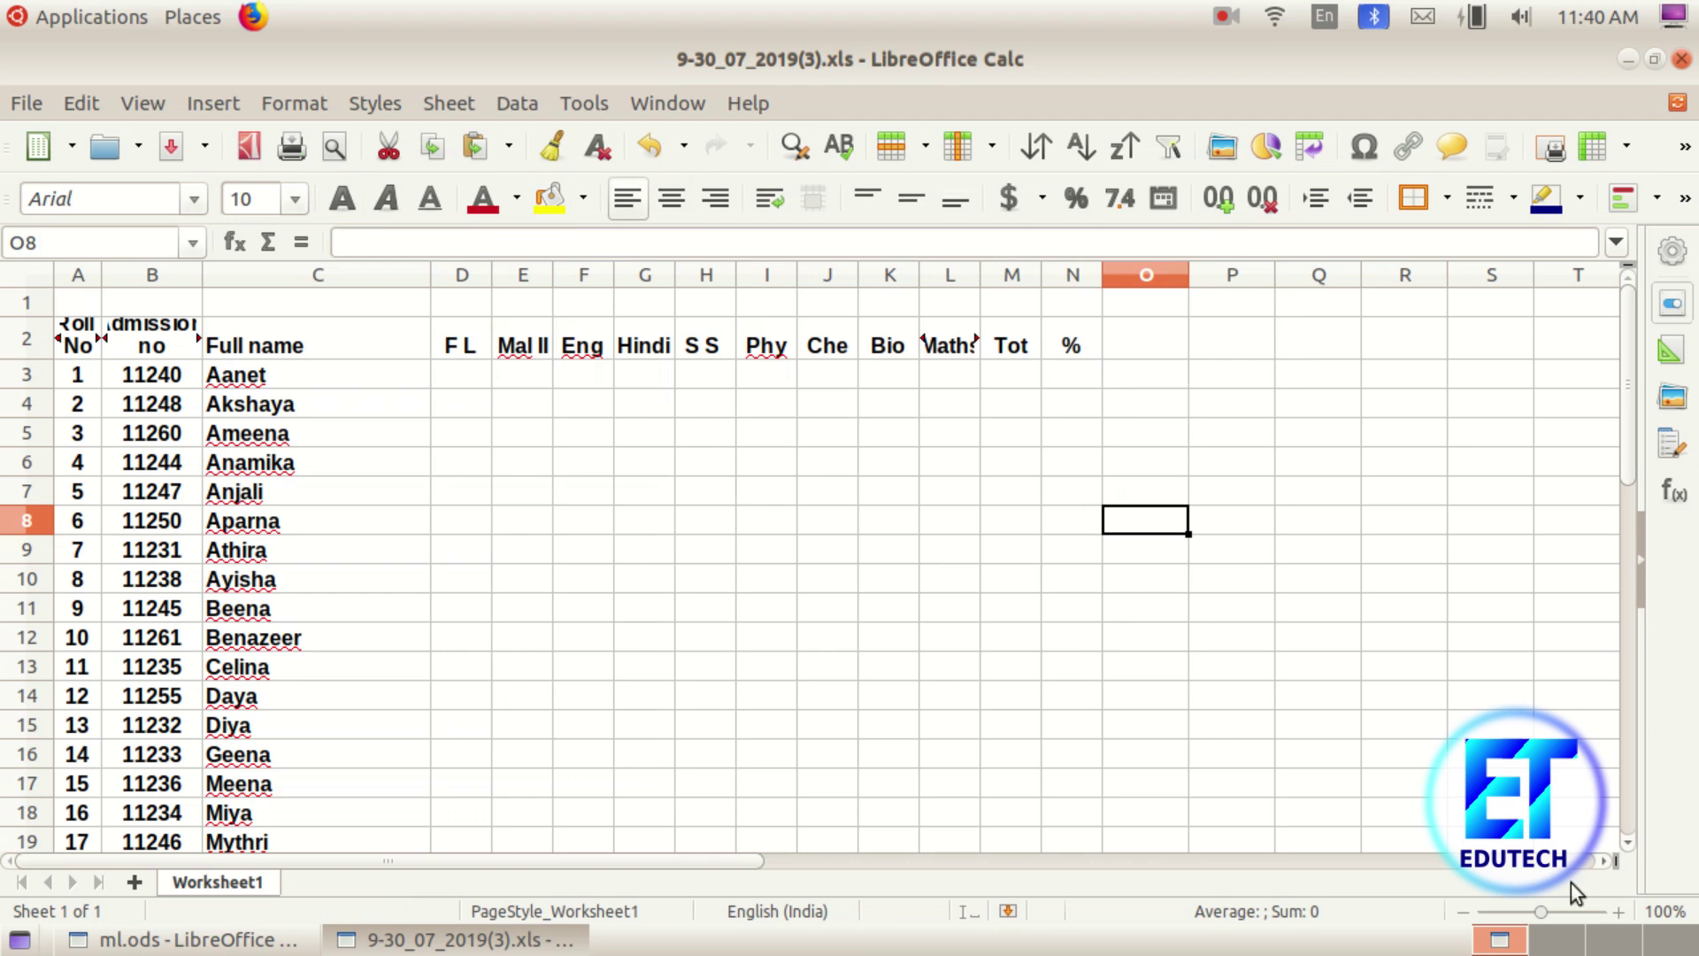
Enter the formula =SUM(D3:L3) in M3 to total the first student's subject marks
left_click(1015, 383)
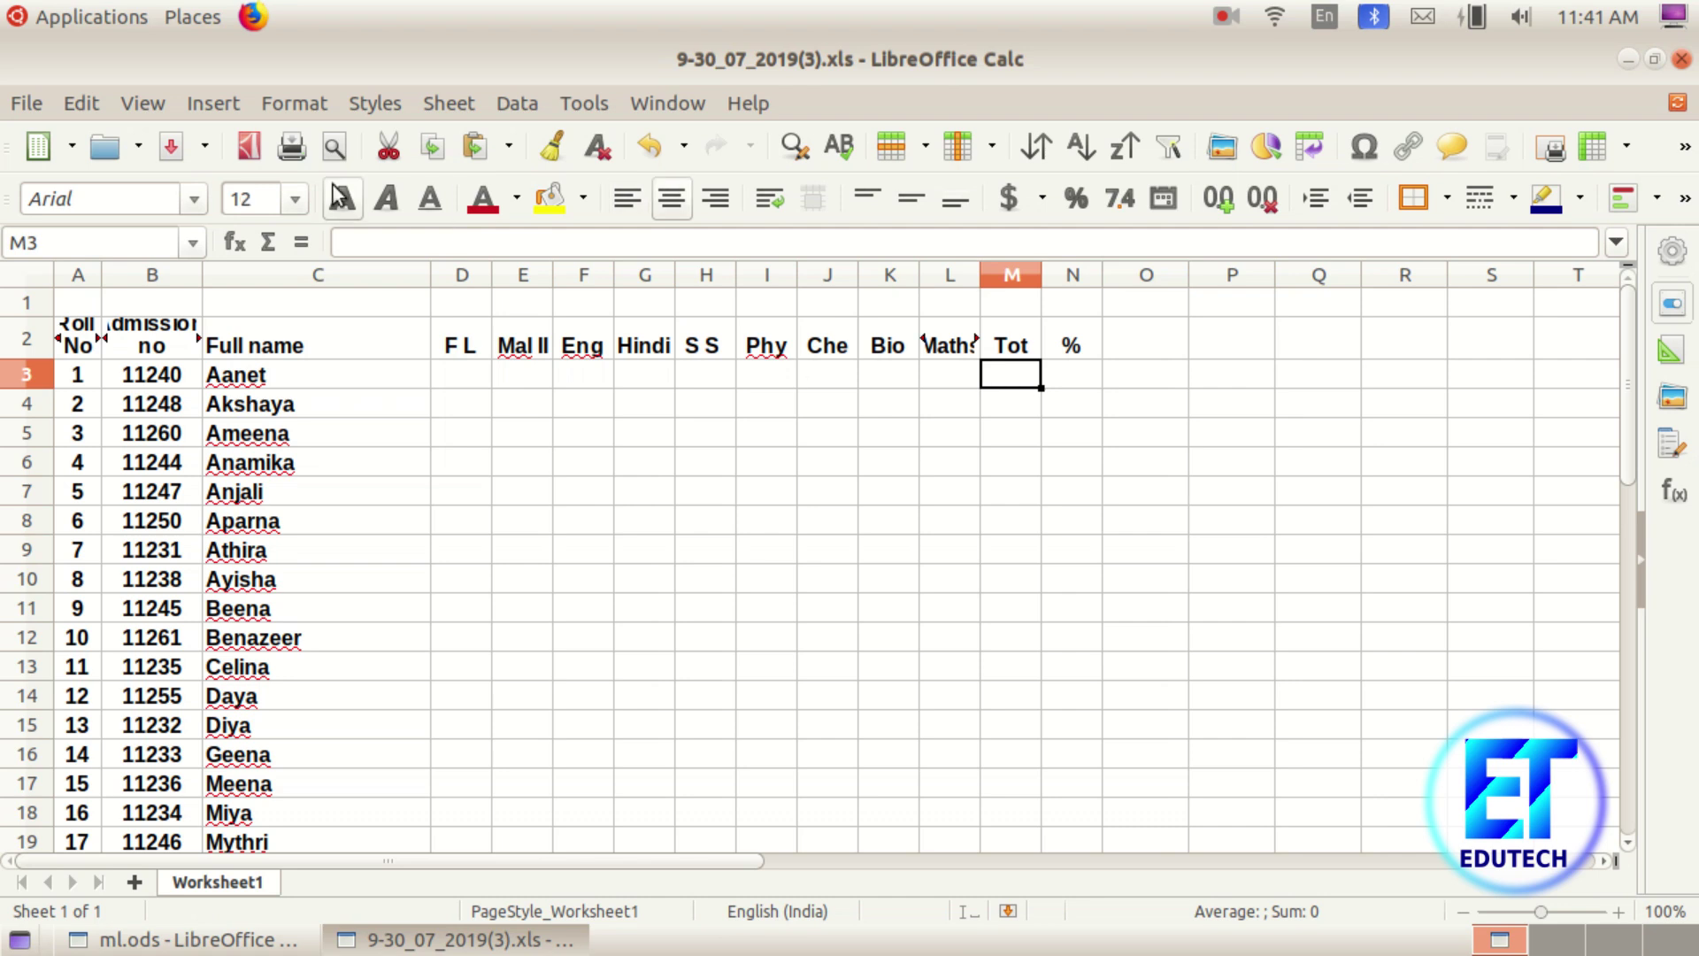
left_click(270, 250)
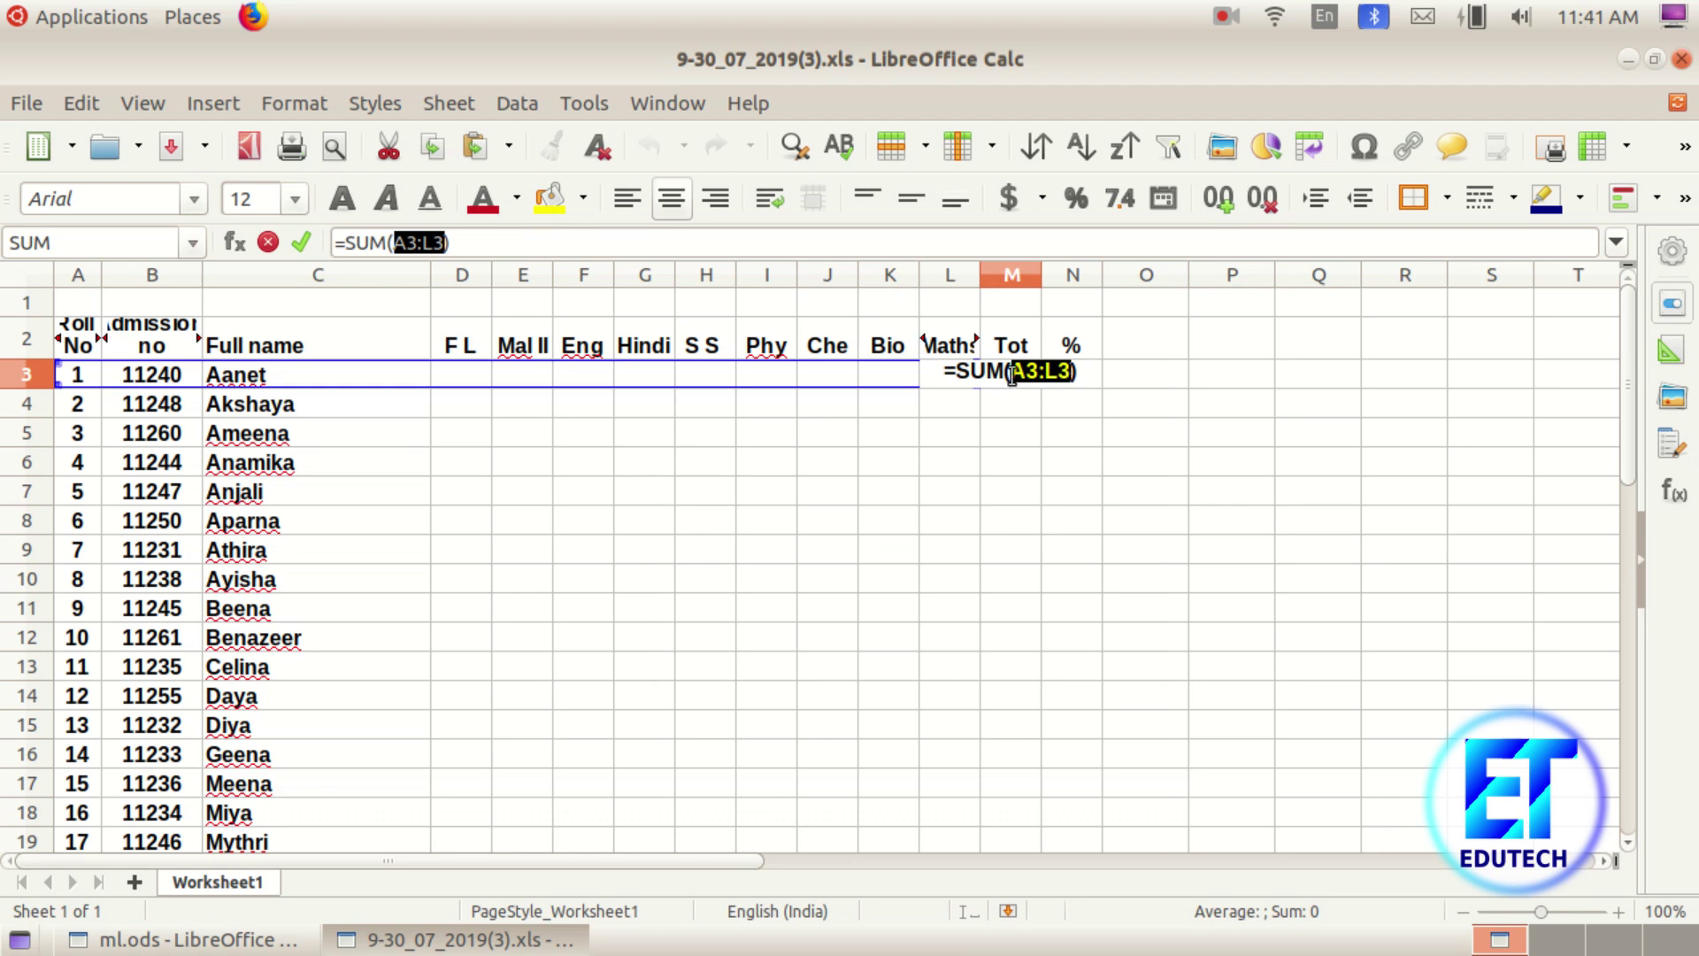
left_click(410, 241)
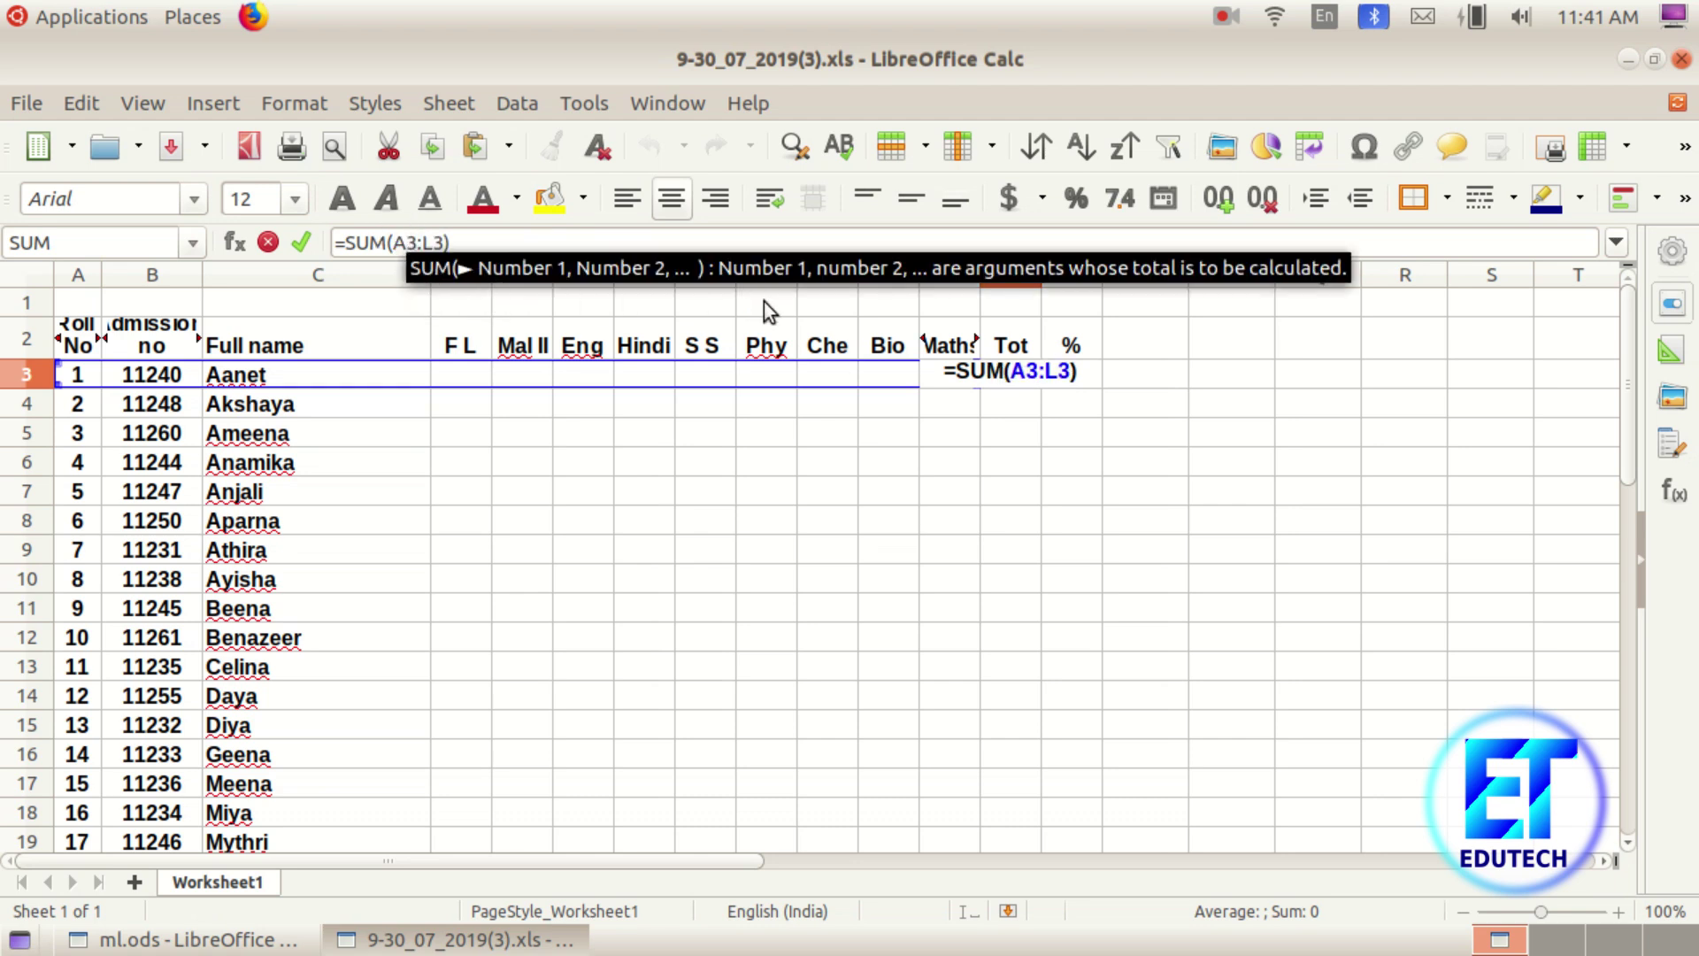
key("BackSpace")
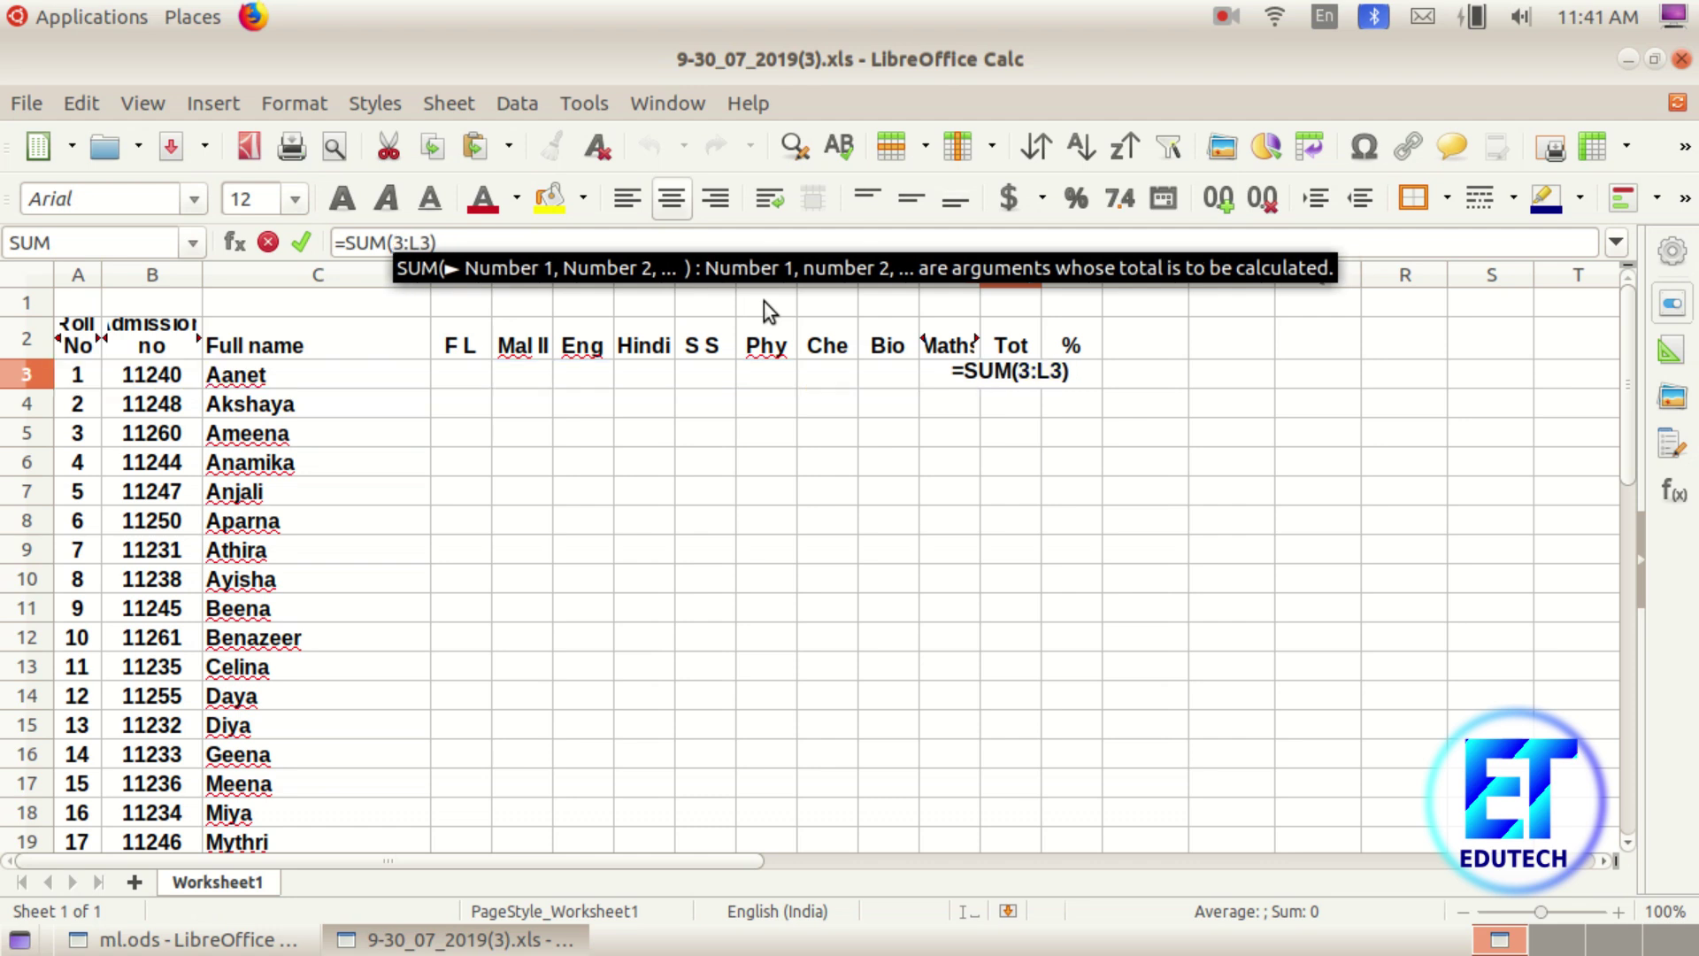
type("D")
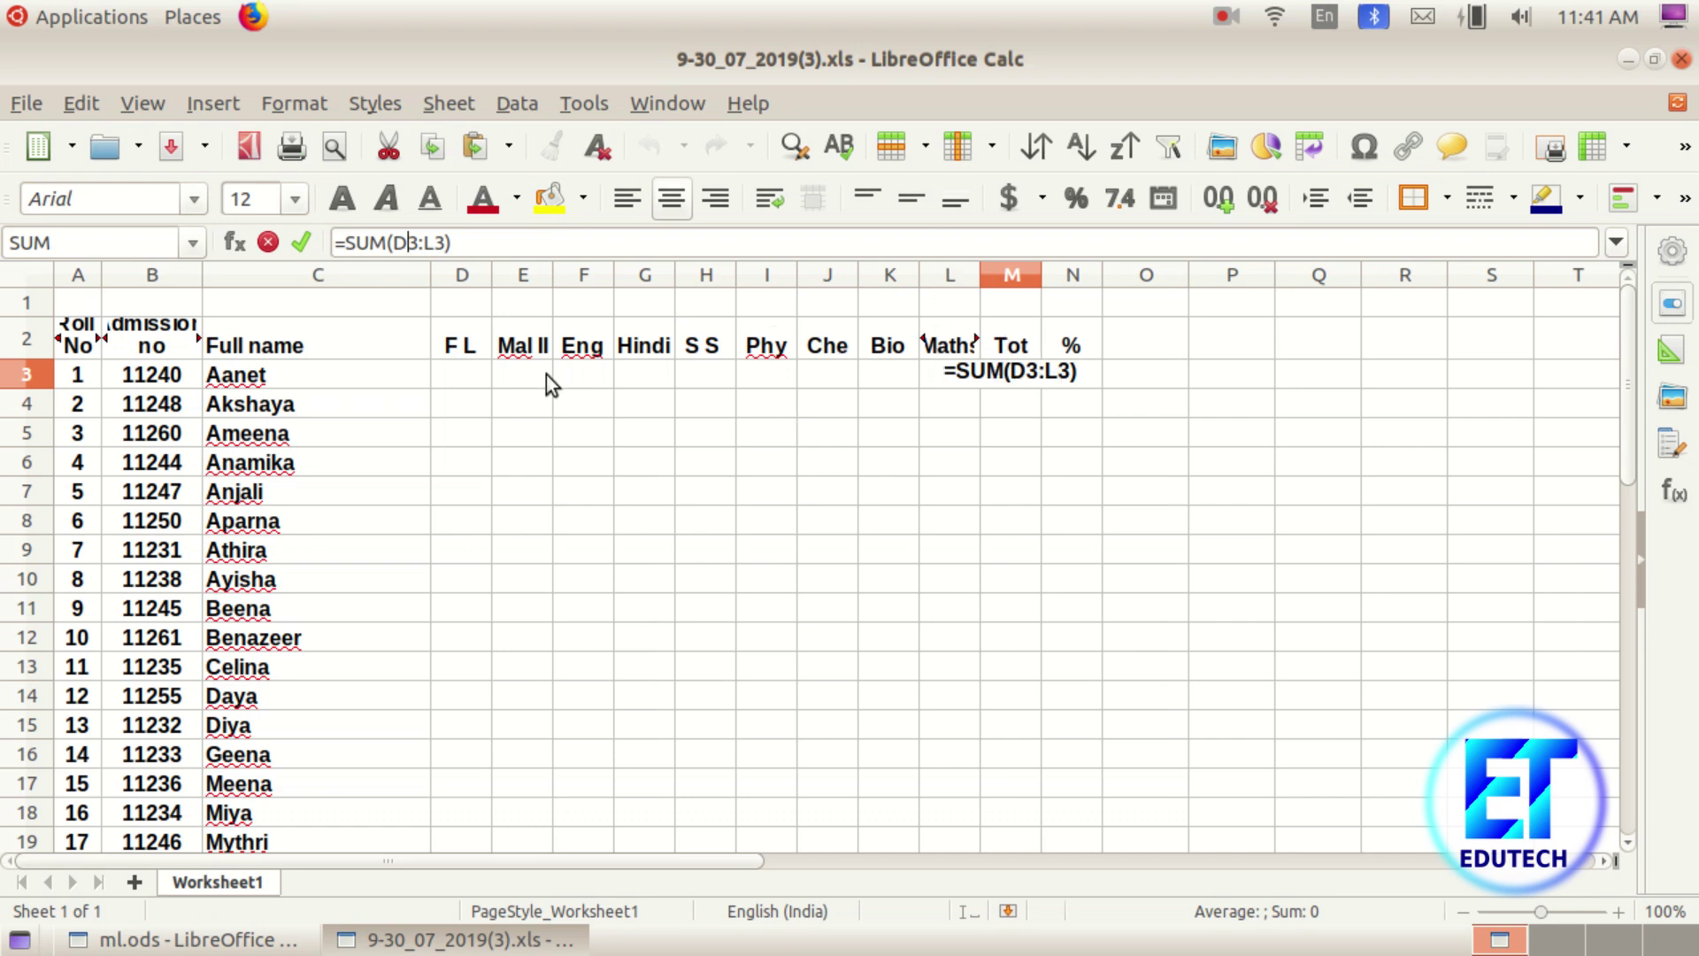
left_click(606, 239)
key("Return")
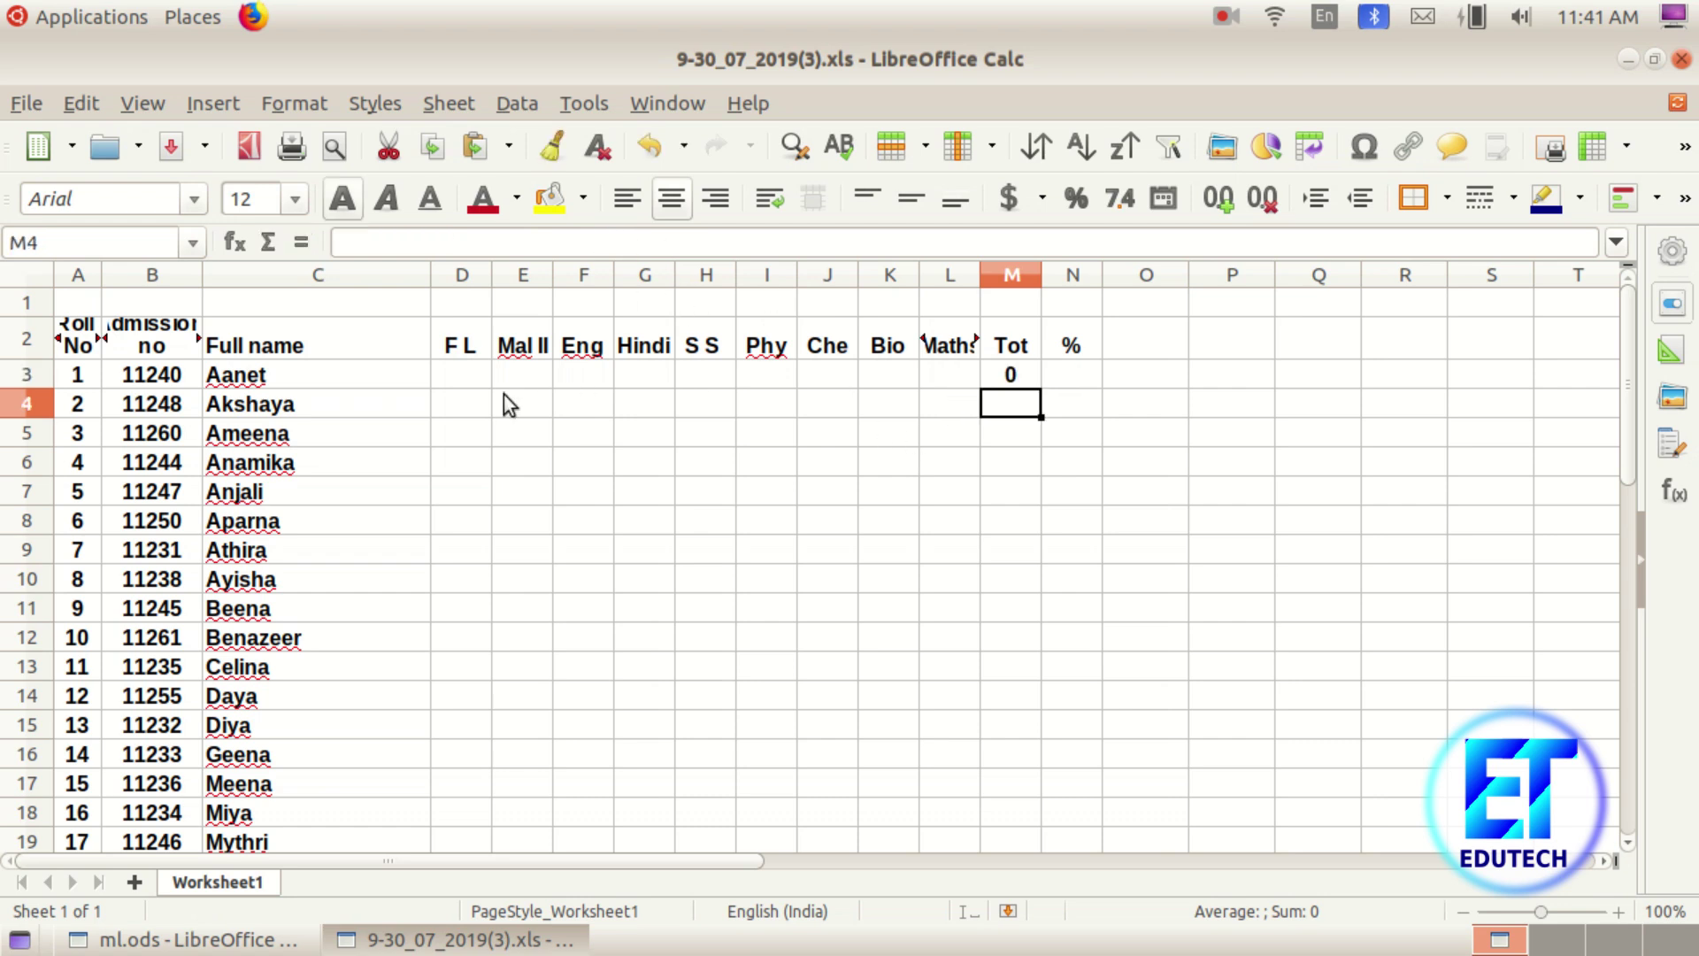
Fill the total formula from M3 down to M31 for all students
left_click(1029, 379)
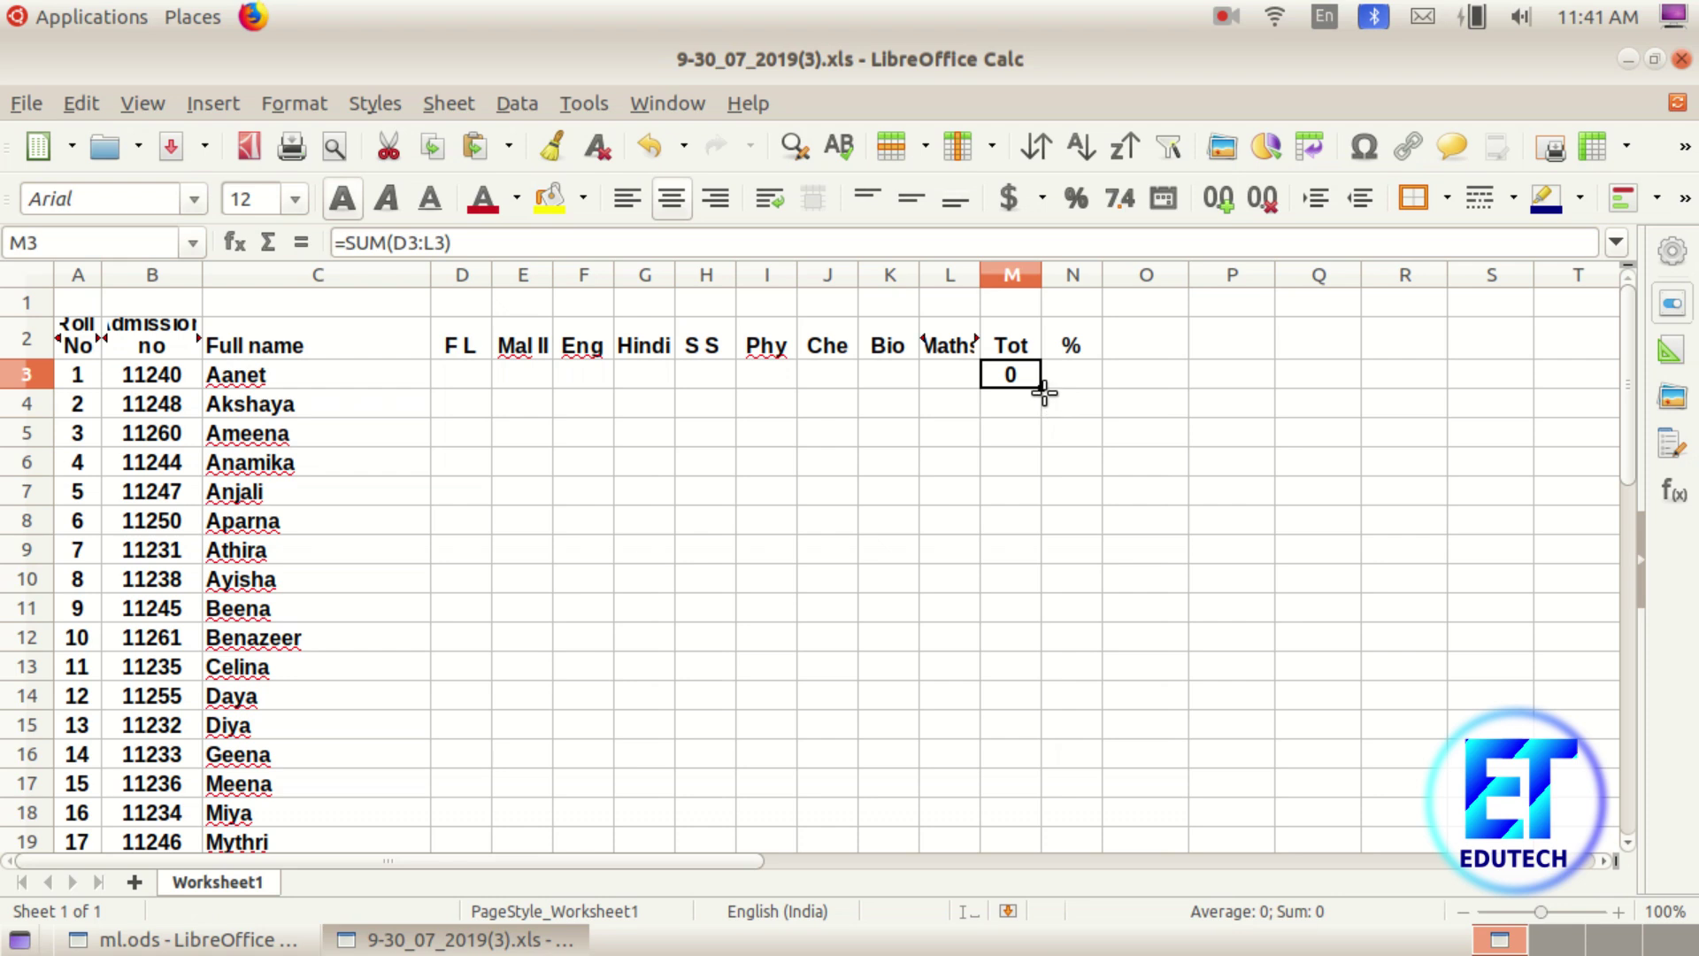
left_click_drag(1039, 389, 985, 404)
scroll(954, 487, "up", 9)
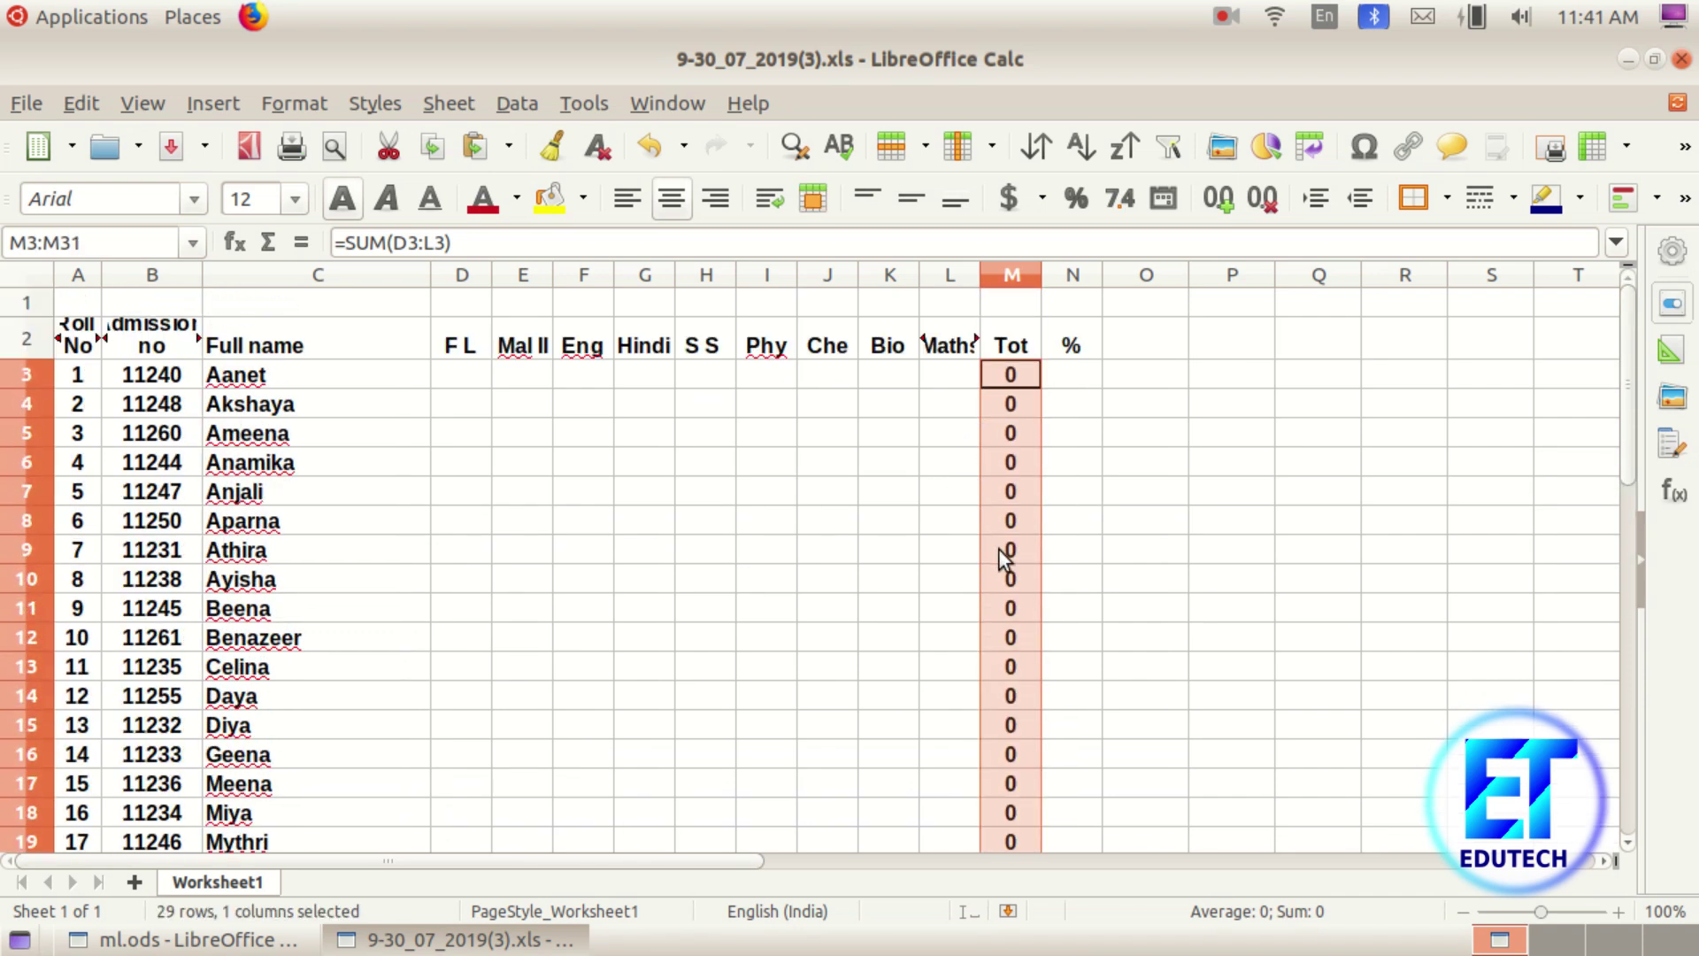
Enter the first student's marks 19, 22, 18, 19, 20, 20, 21, 24 and 23 across D3:L3
left_click(474, 377)
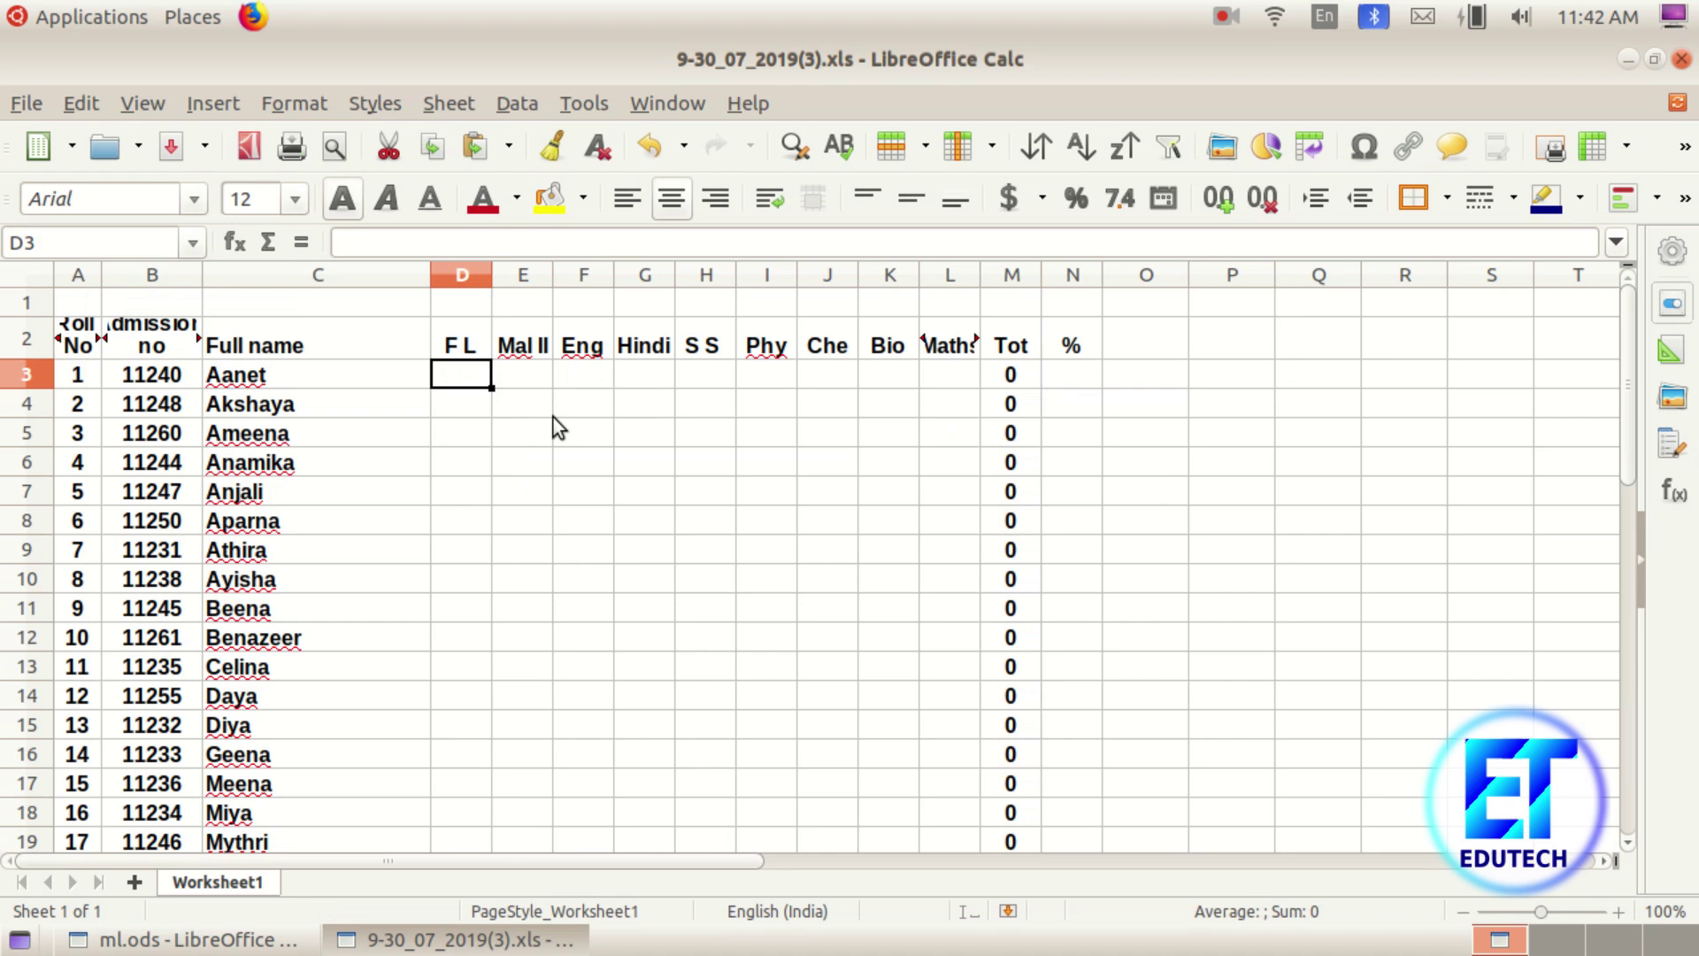
type("19")
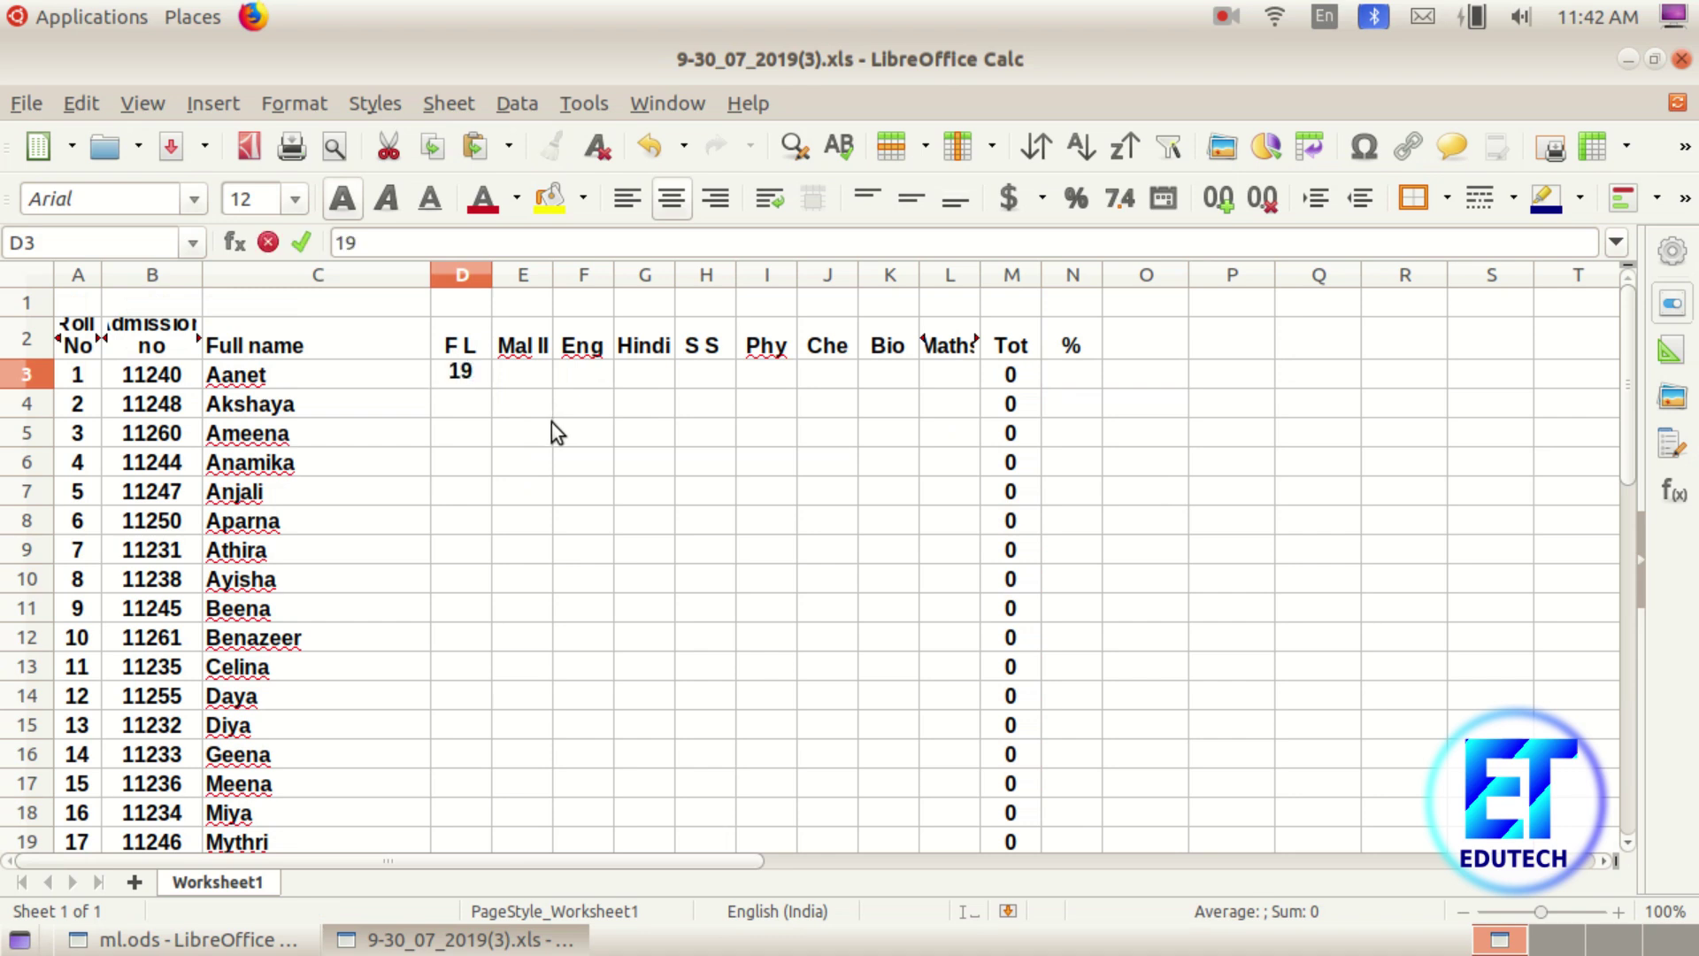
key("Tab")
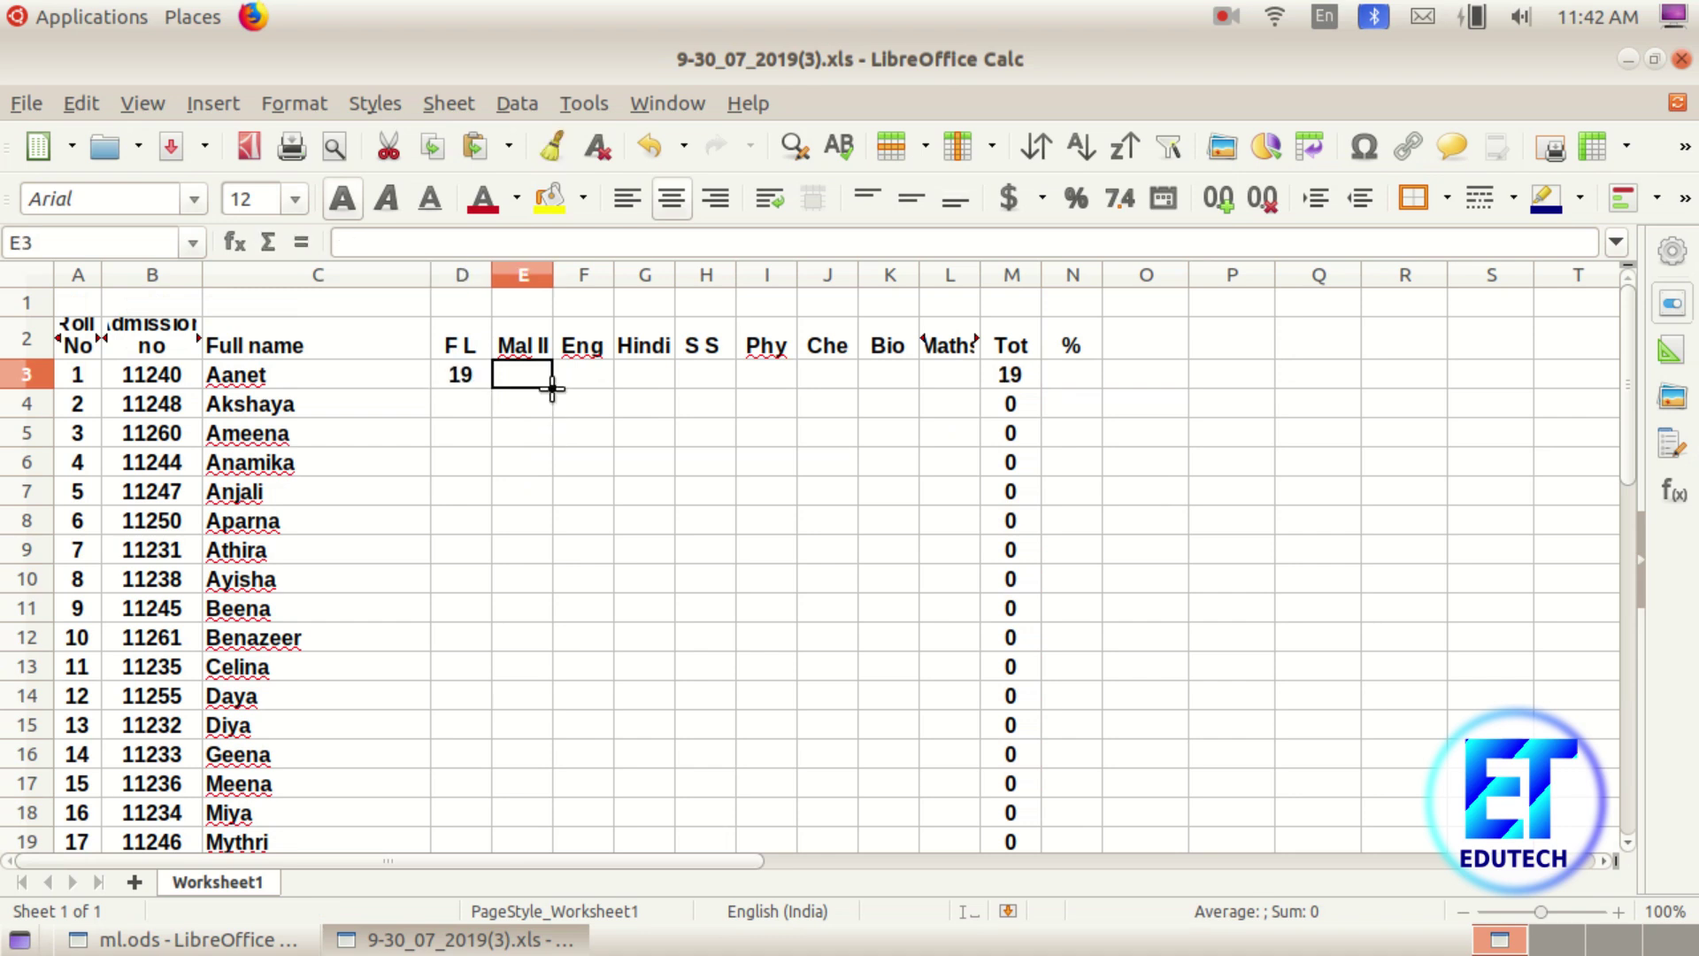
type("22")
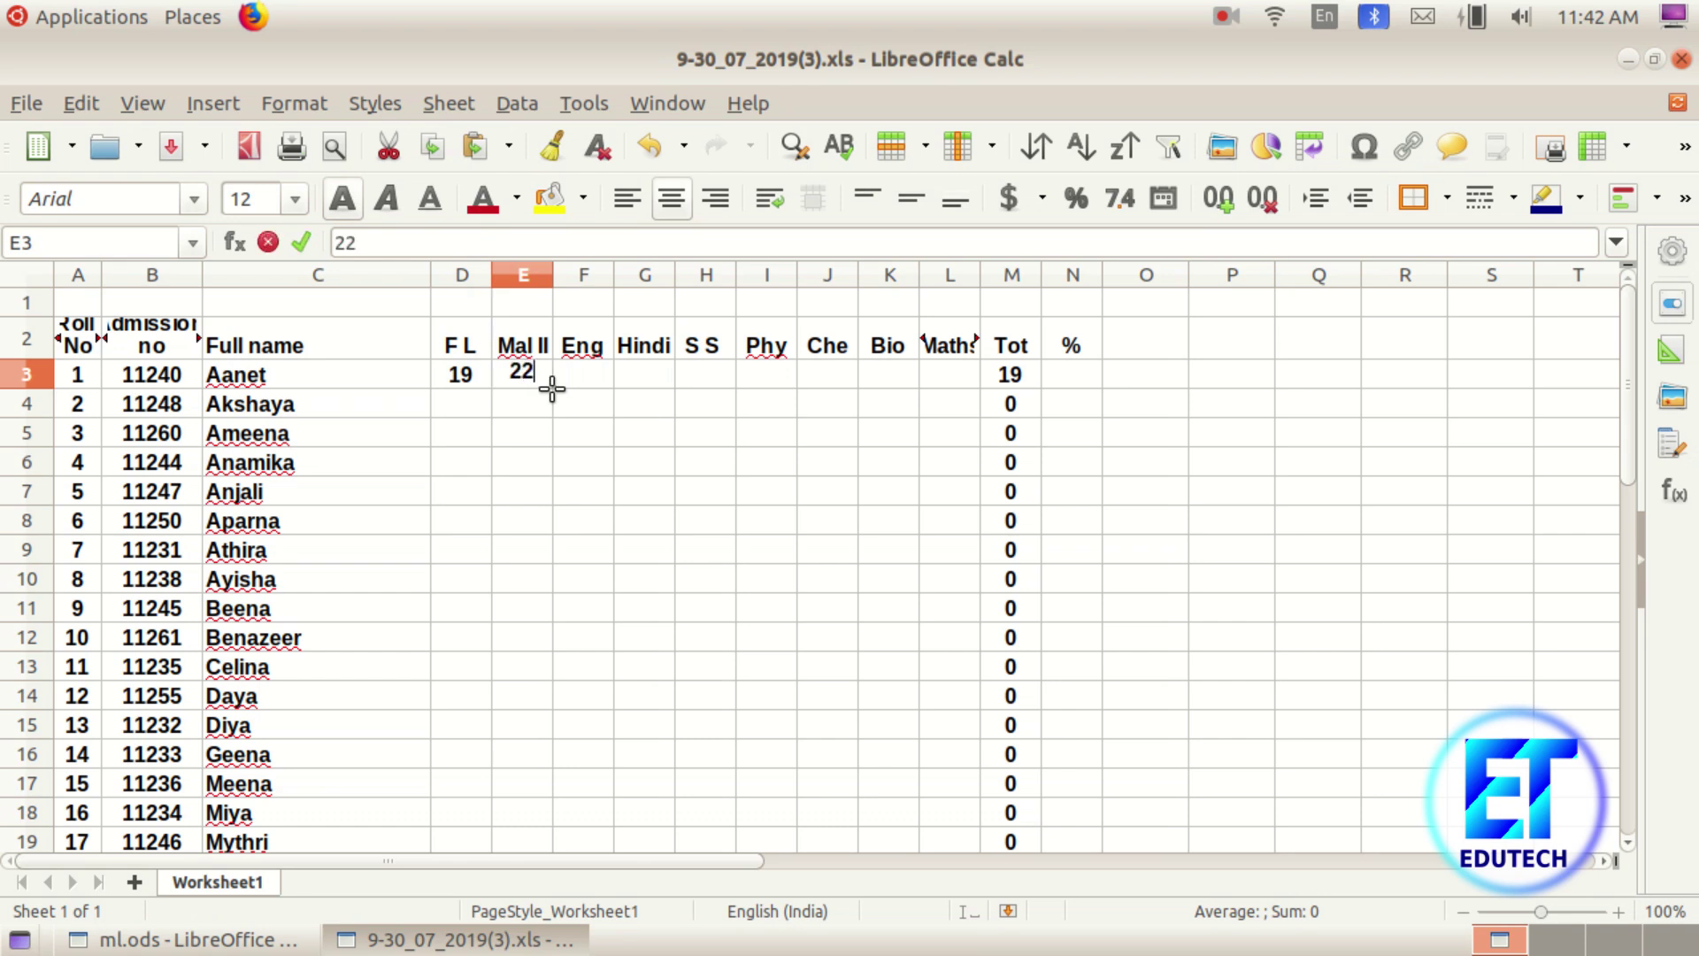
key("Tab")
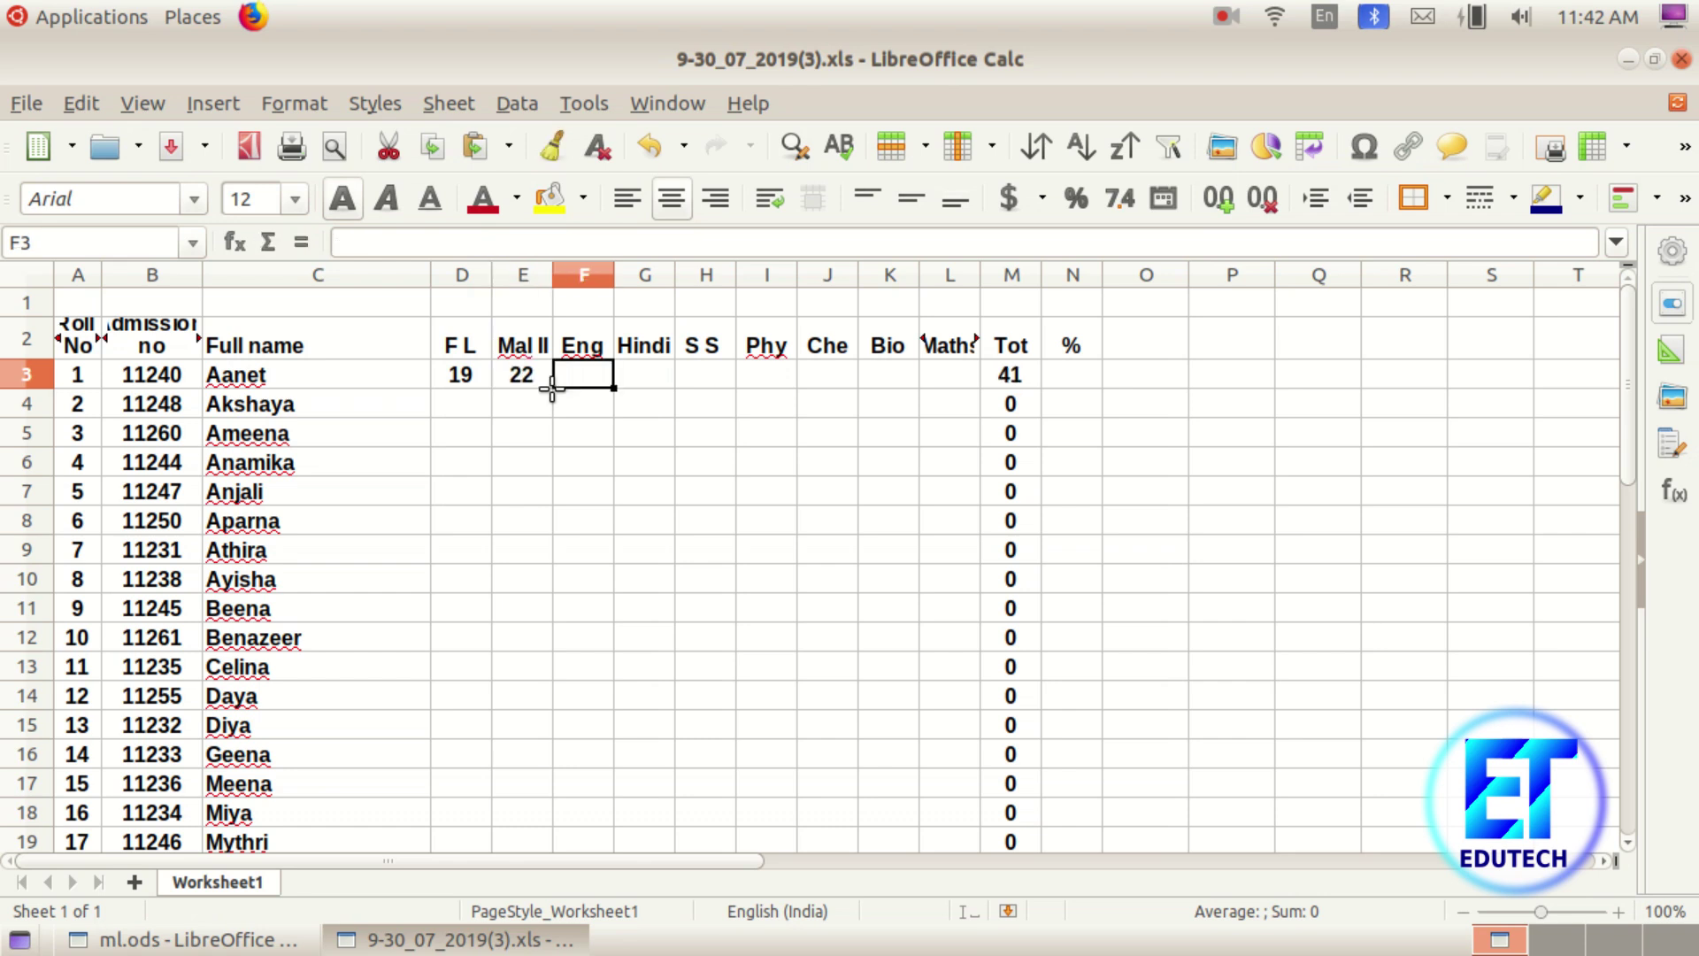
type("18")
key("Tab")
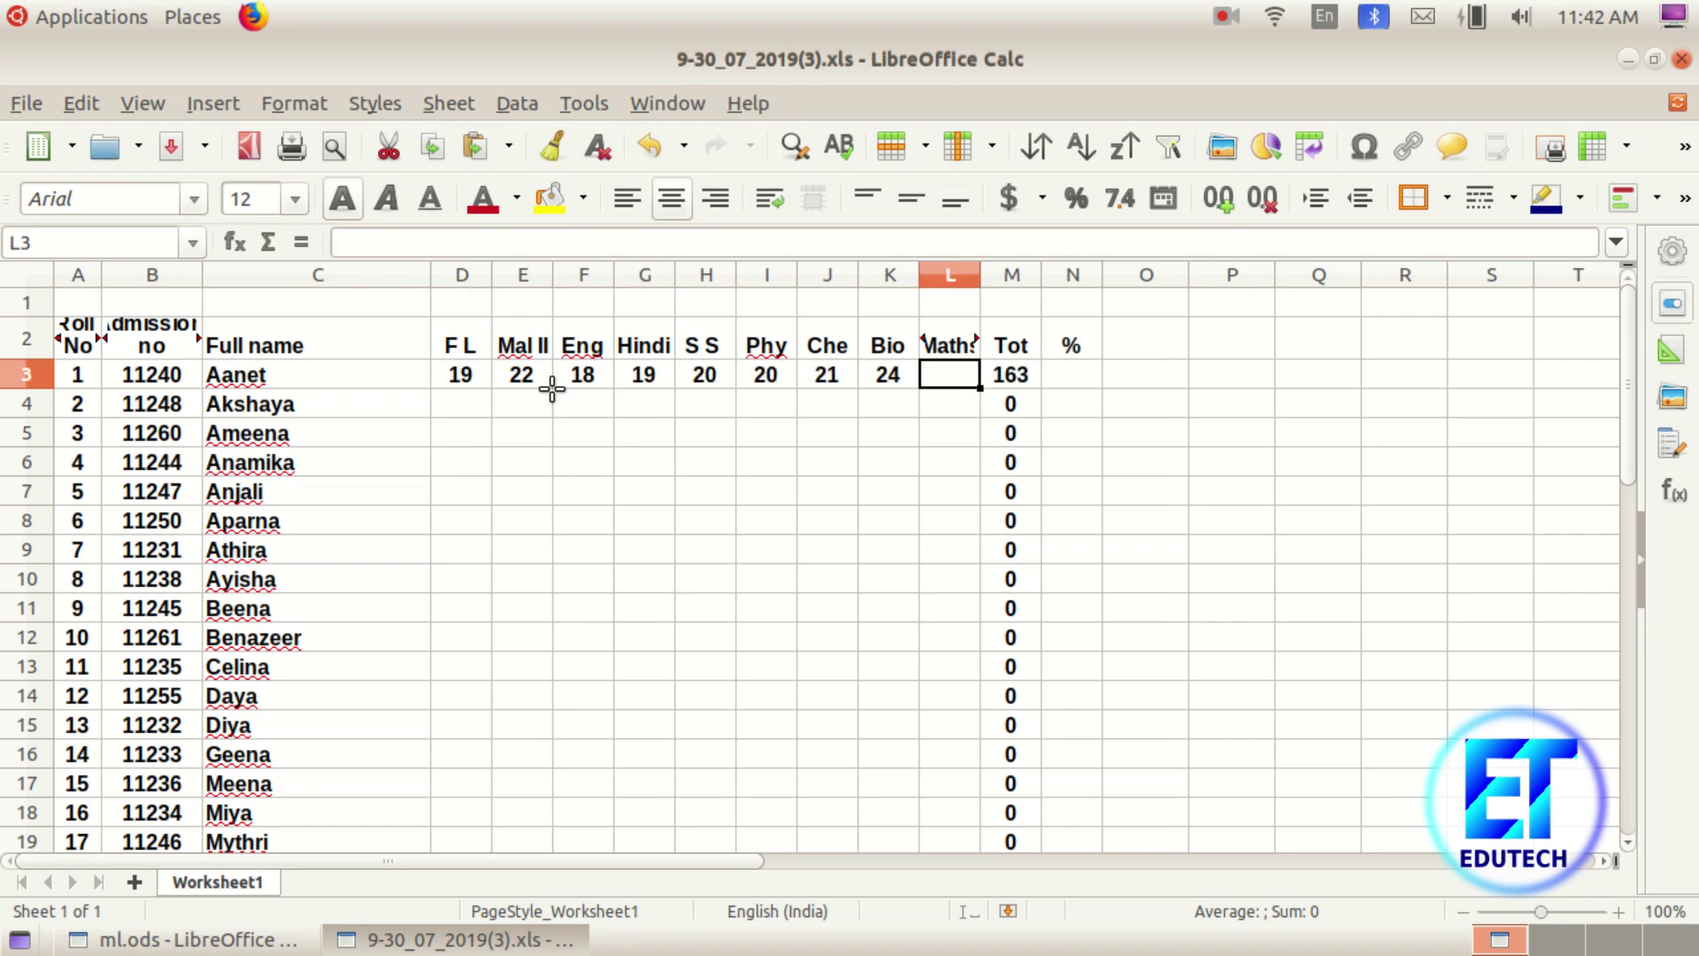
type("23")
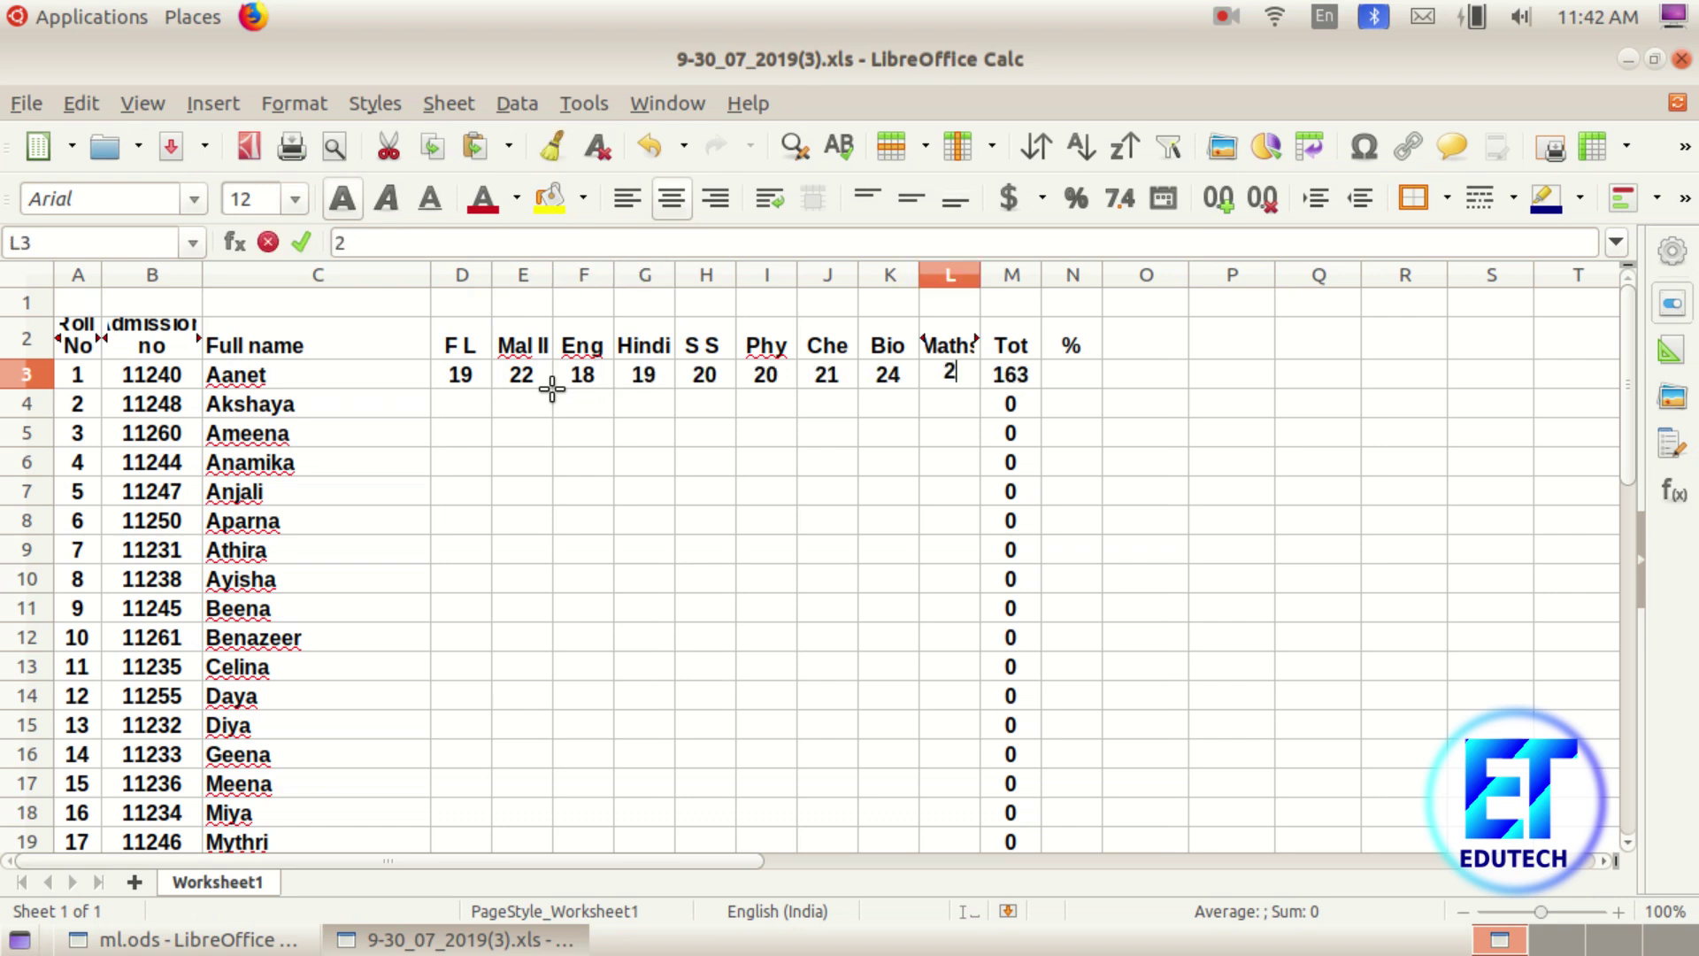
left_click(710, 517)
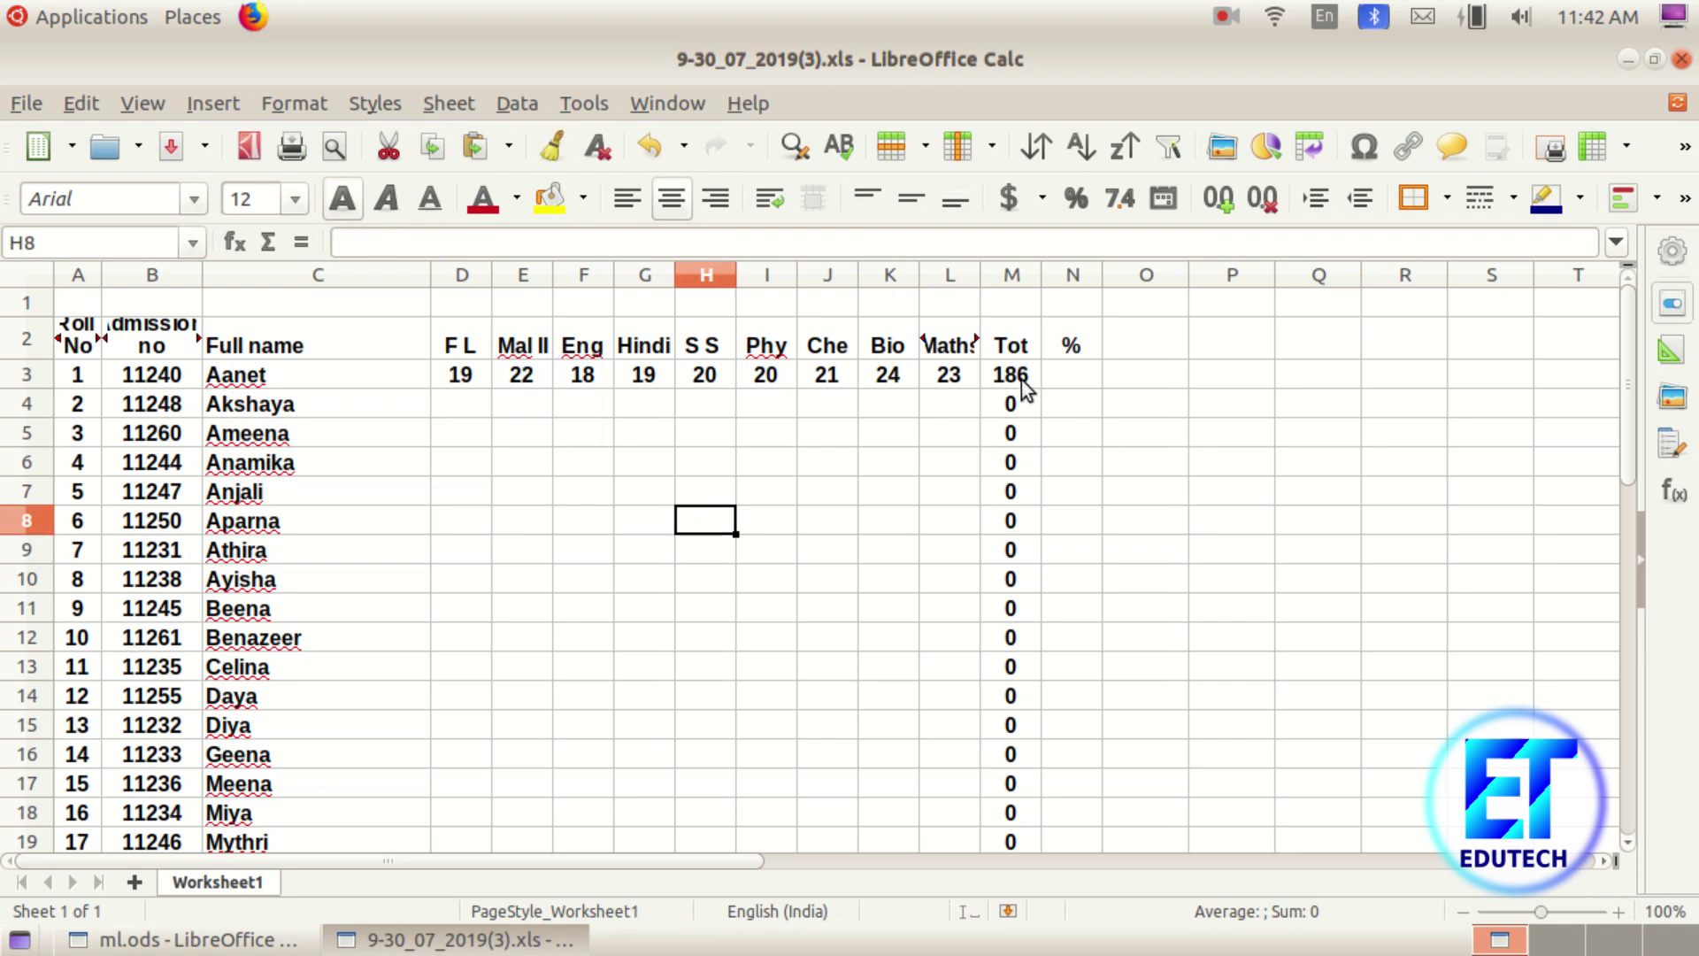
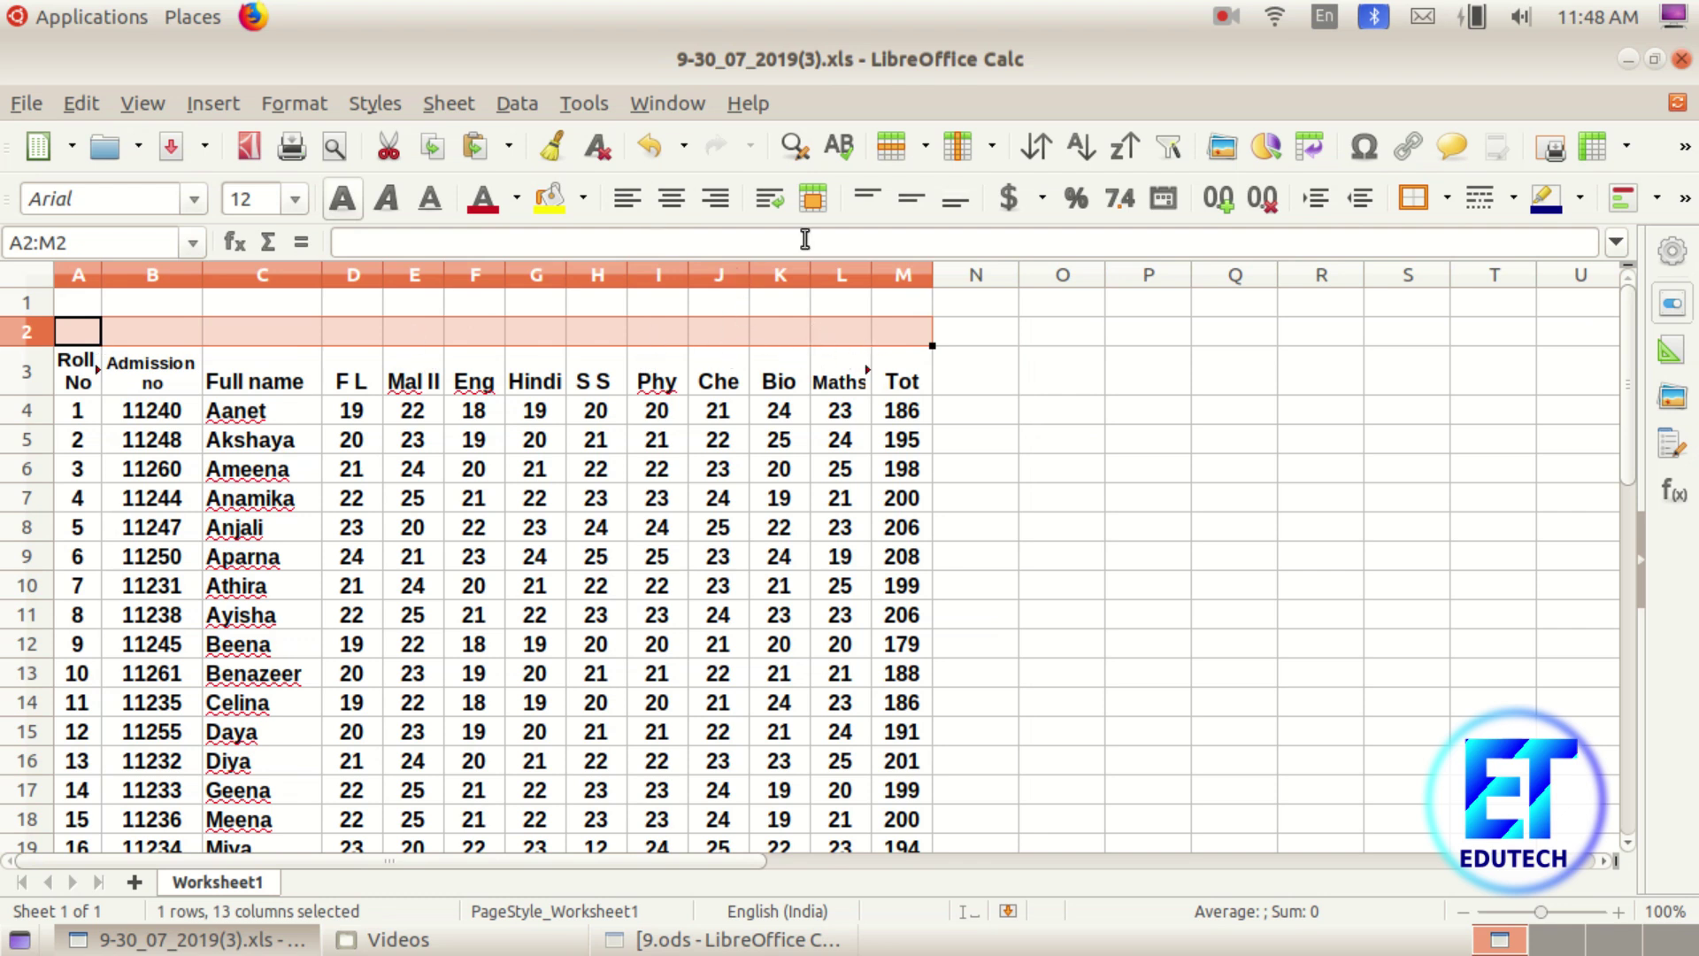
Merge and centre A2:M2 and enter the title FIRST TERMINAL EXAMINATION 2019 in it
left_click(815, 213)
left_click(1012, 471)
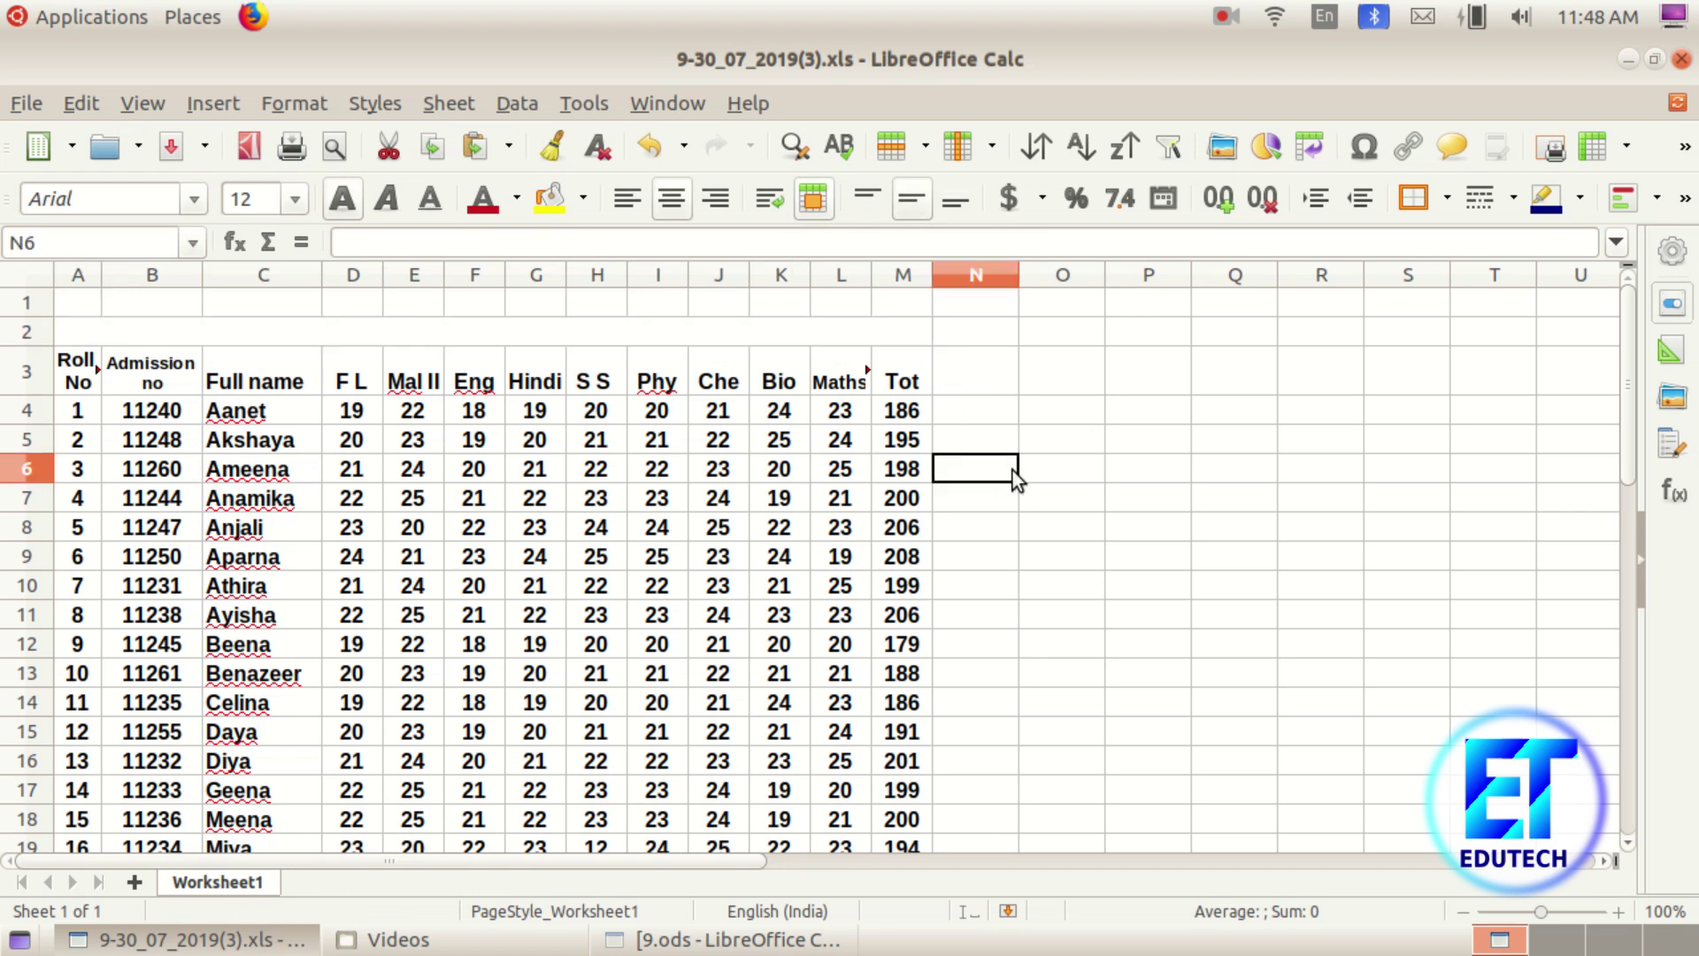
left_click(301, 333)
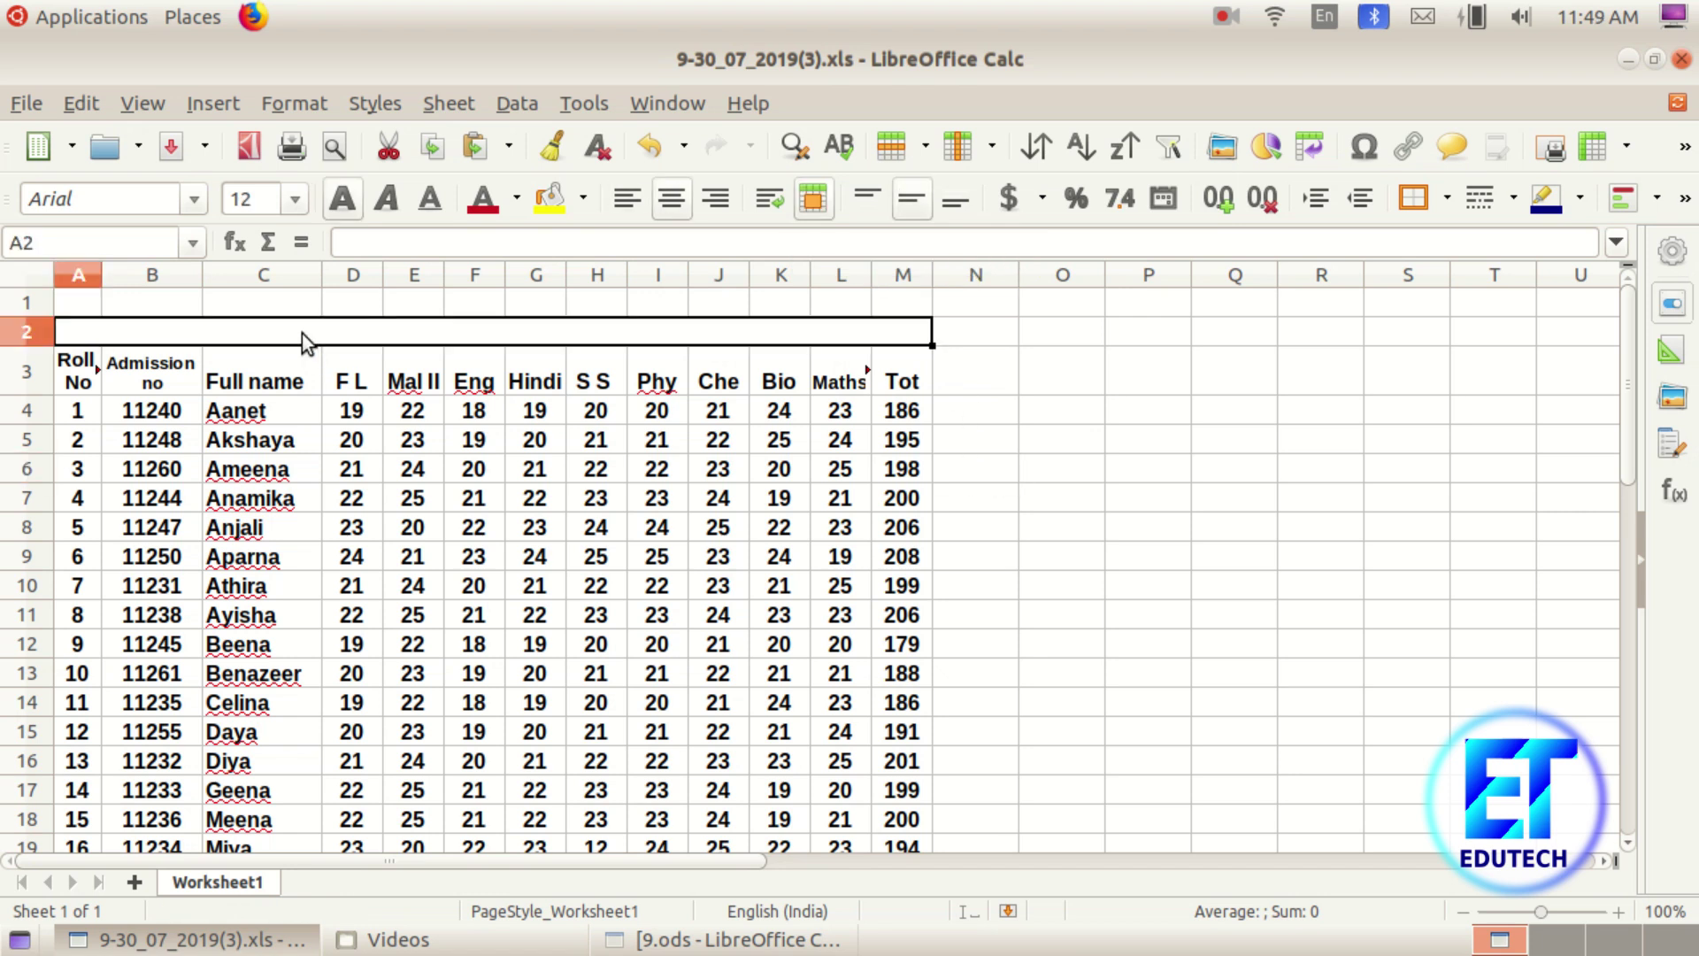
type("FIRST TERMINAL EXAMINATION 20")
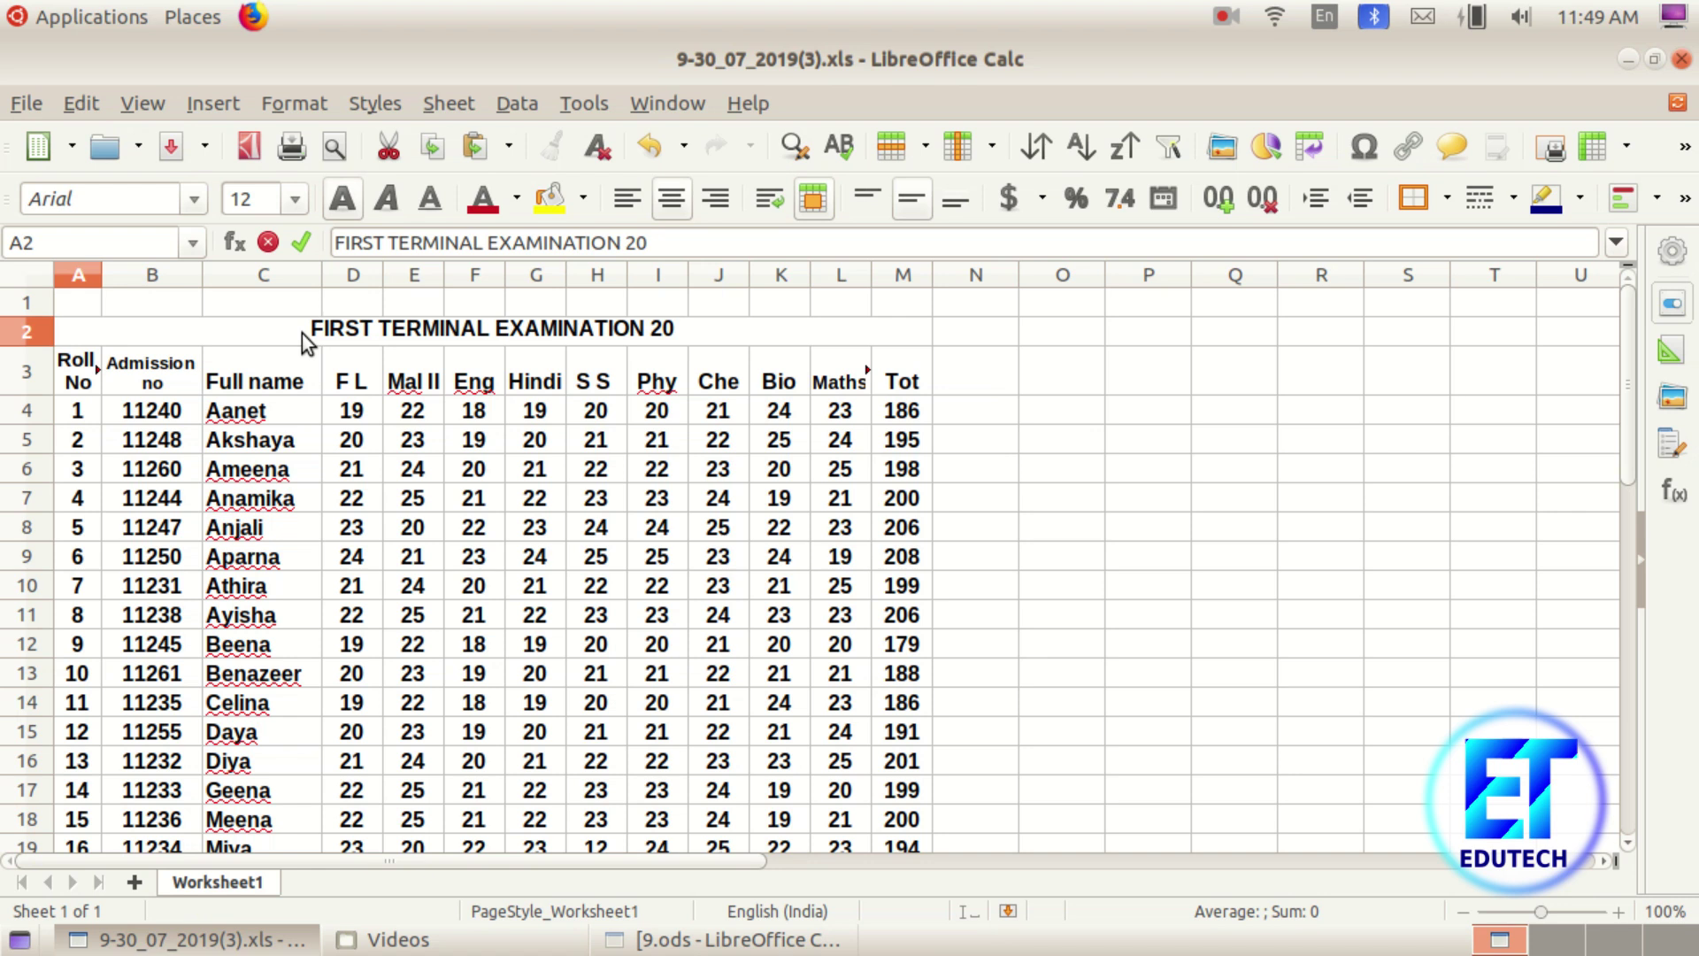
type("19")
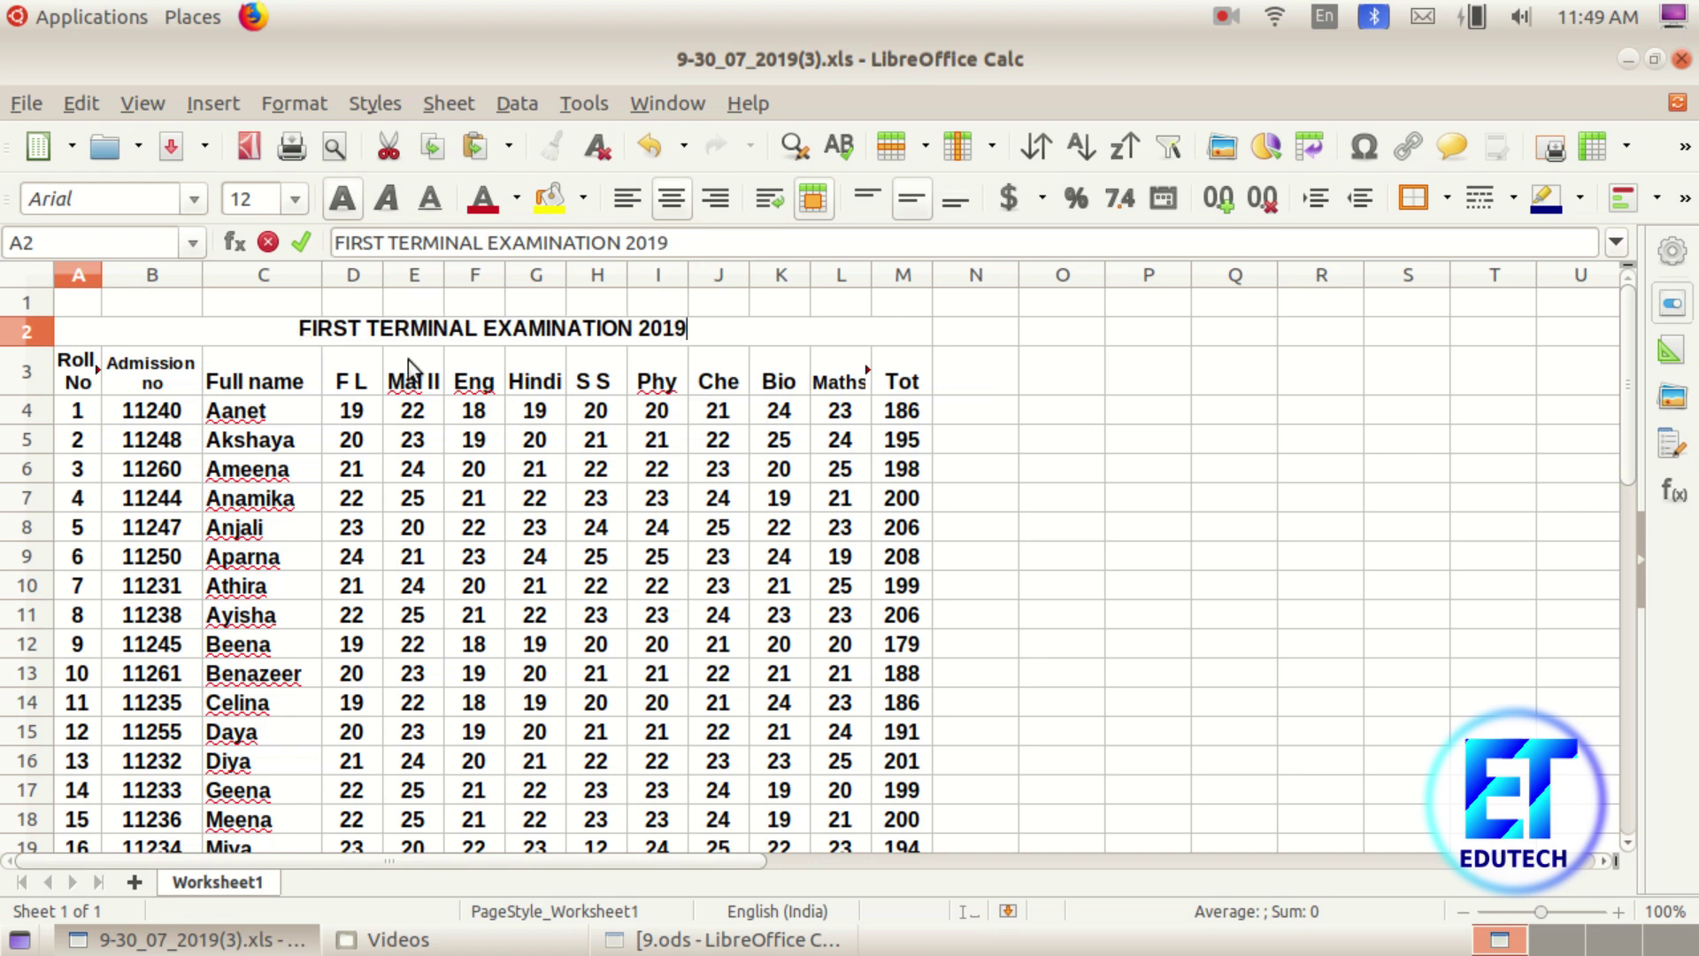
left_click(1198, 554)
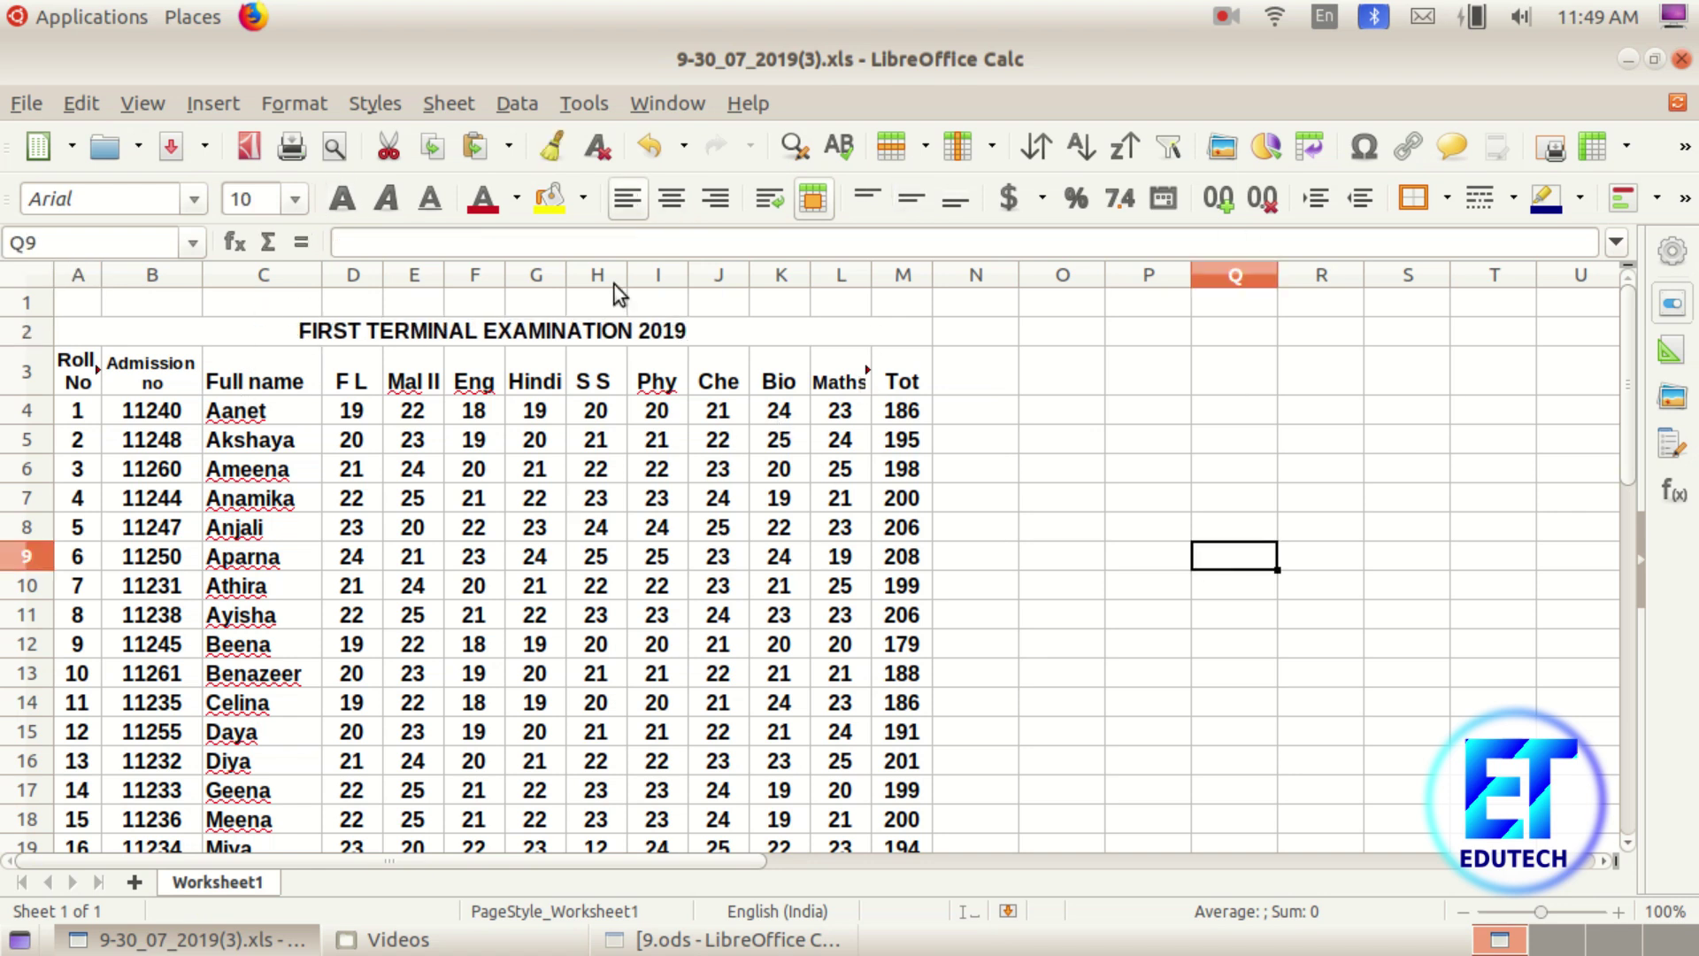
Append the class 9 C to the end of the examination title in A2, separated by several spaces
left_click(724, 336)
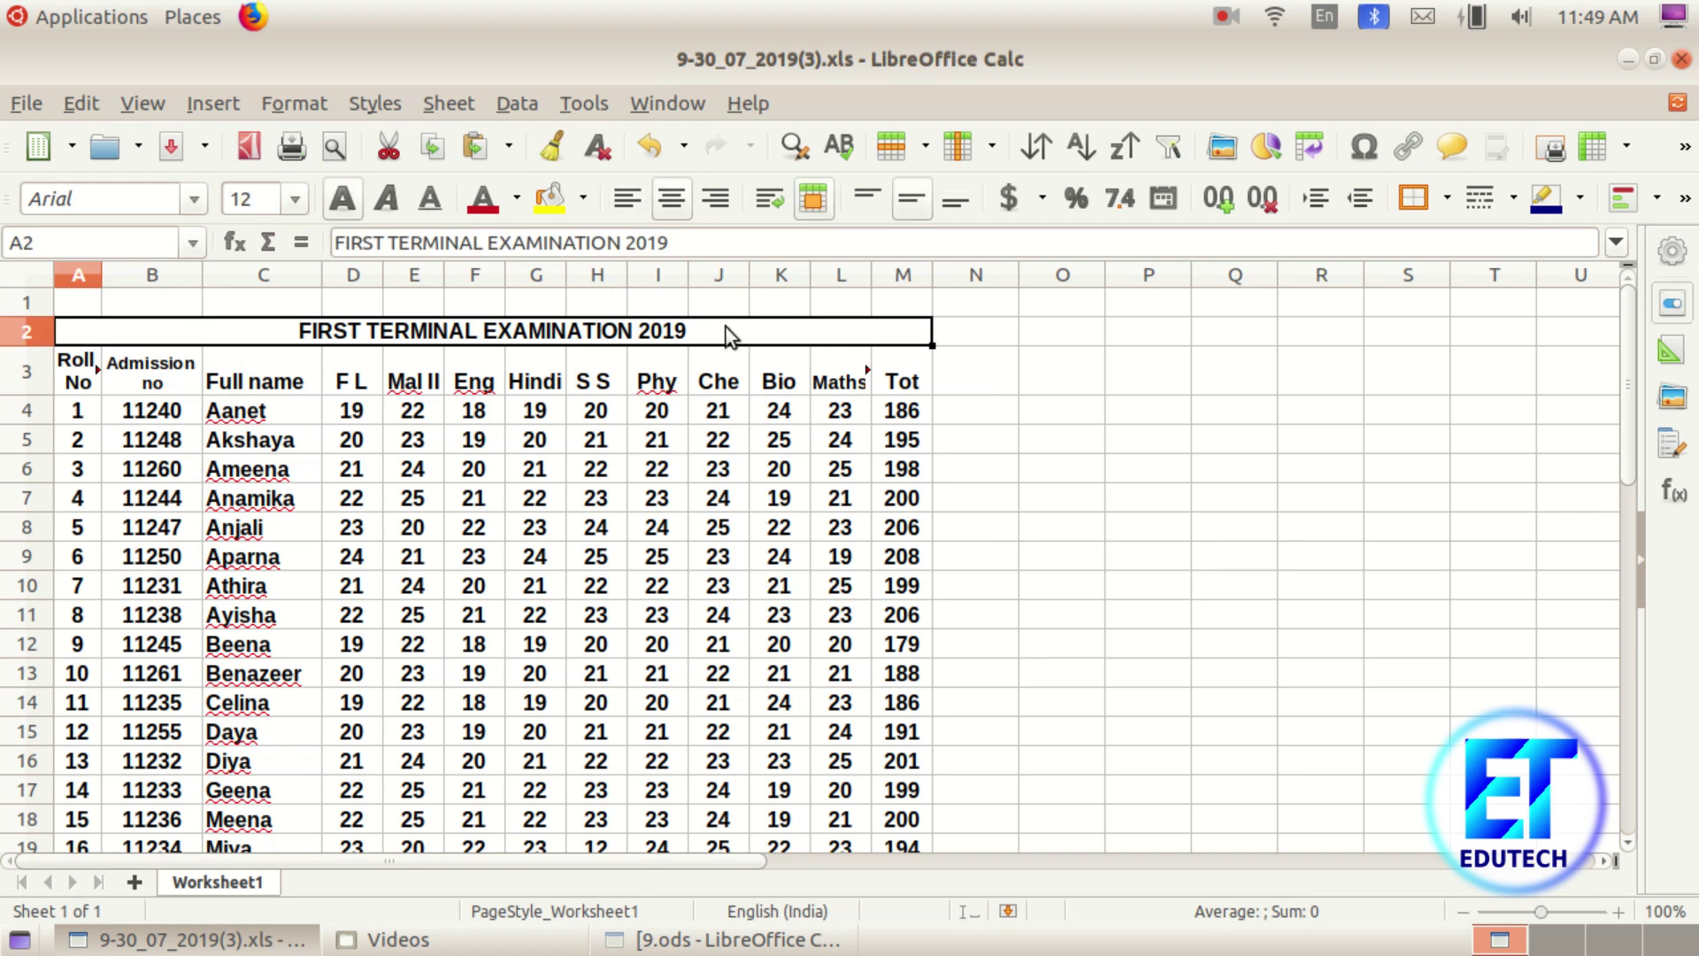
left_click(721, 244)
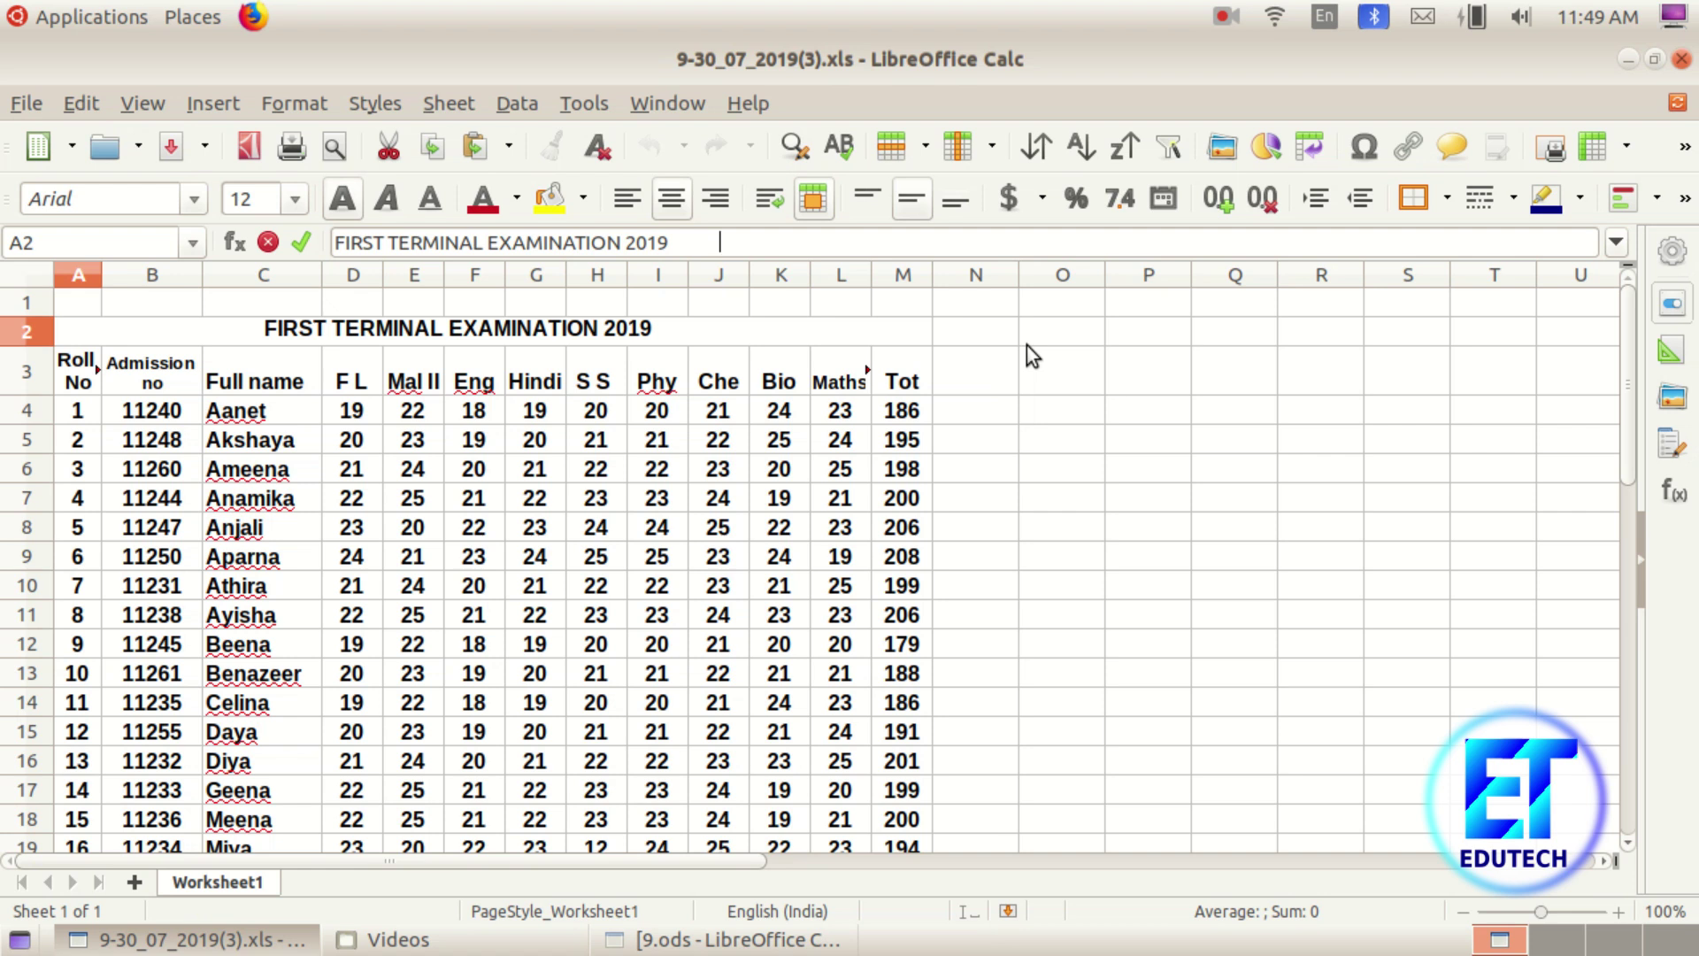
type("9")
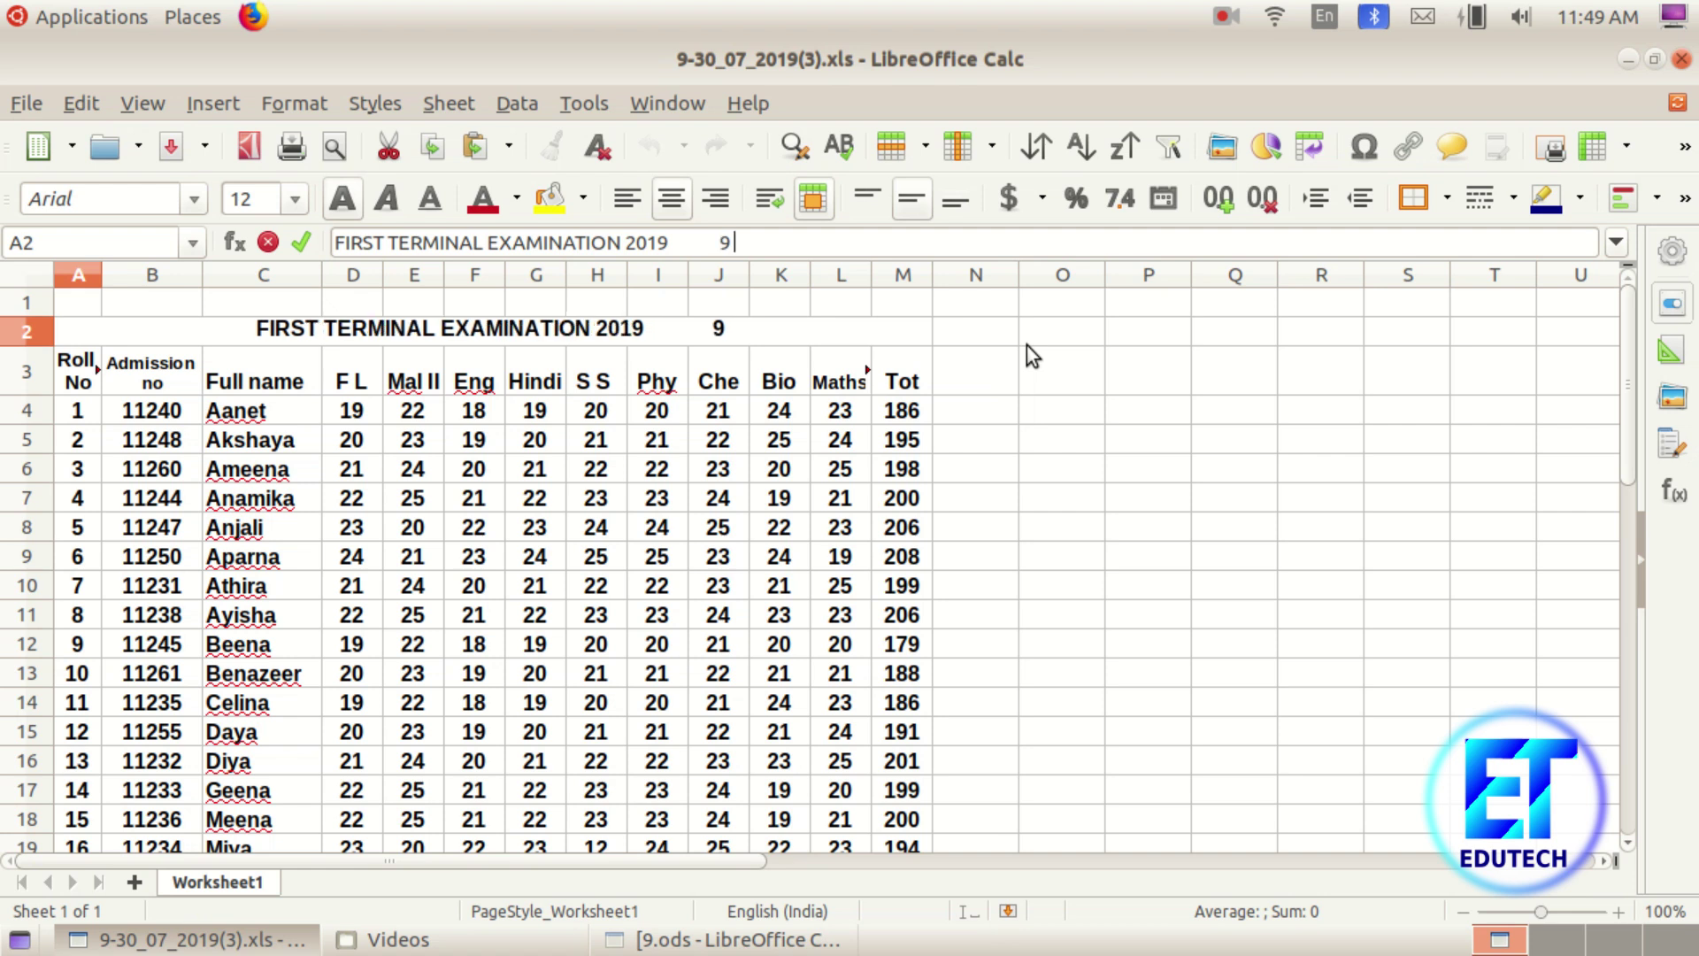
type(" C")
key("Return")
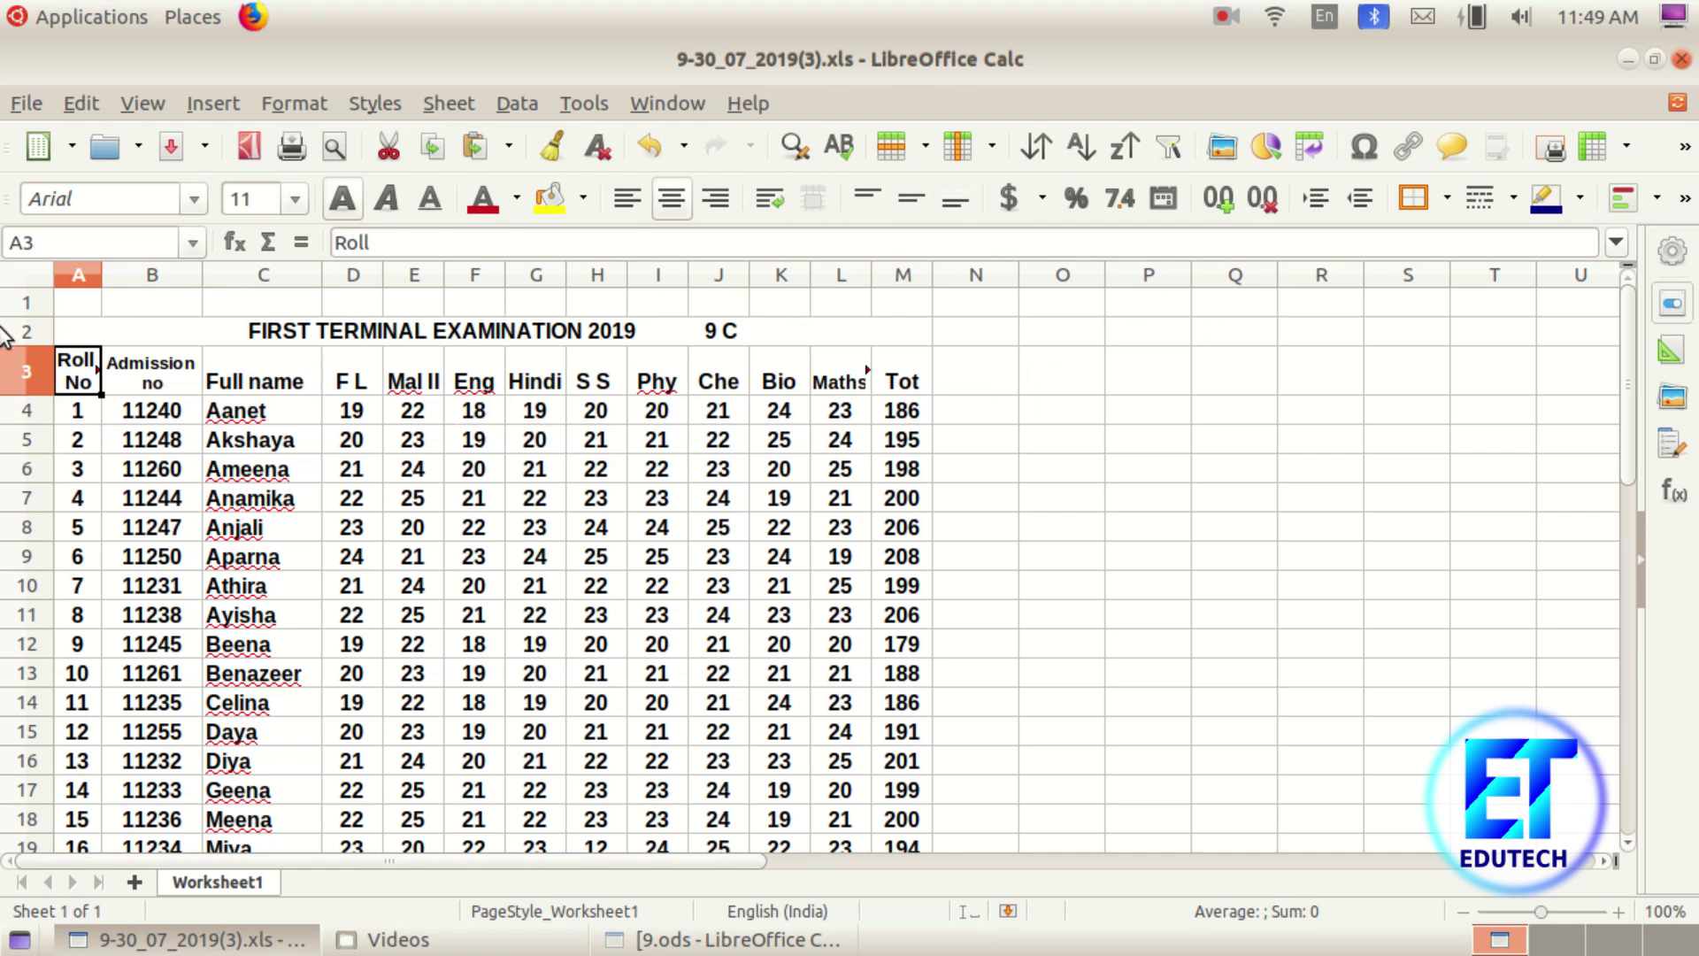
Make row 1 taller and enter the heading SIGHS in the merged and centred cells A1:M1
left_click_drag(38, 314, 900, 332)
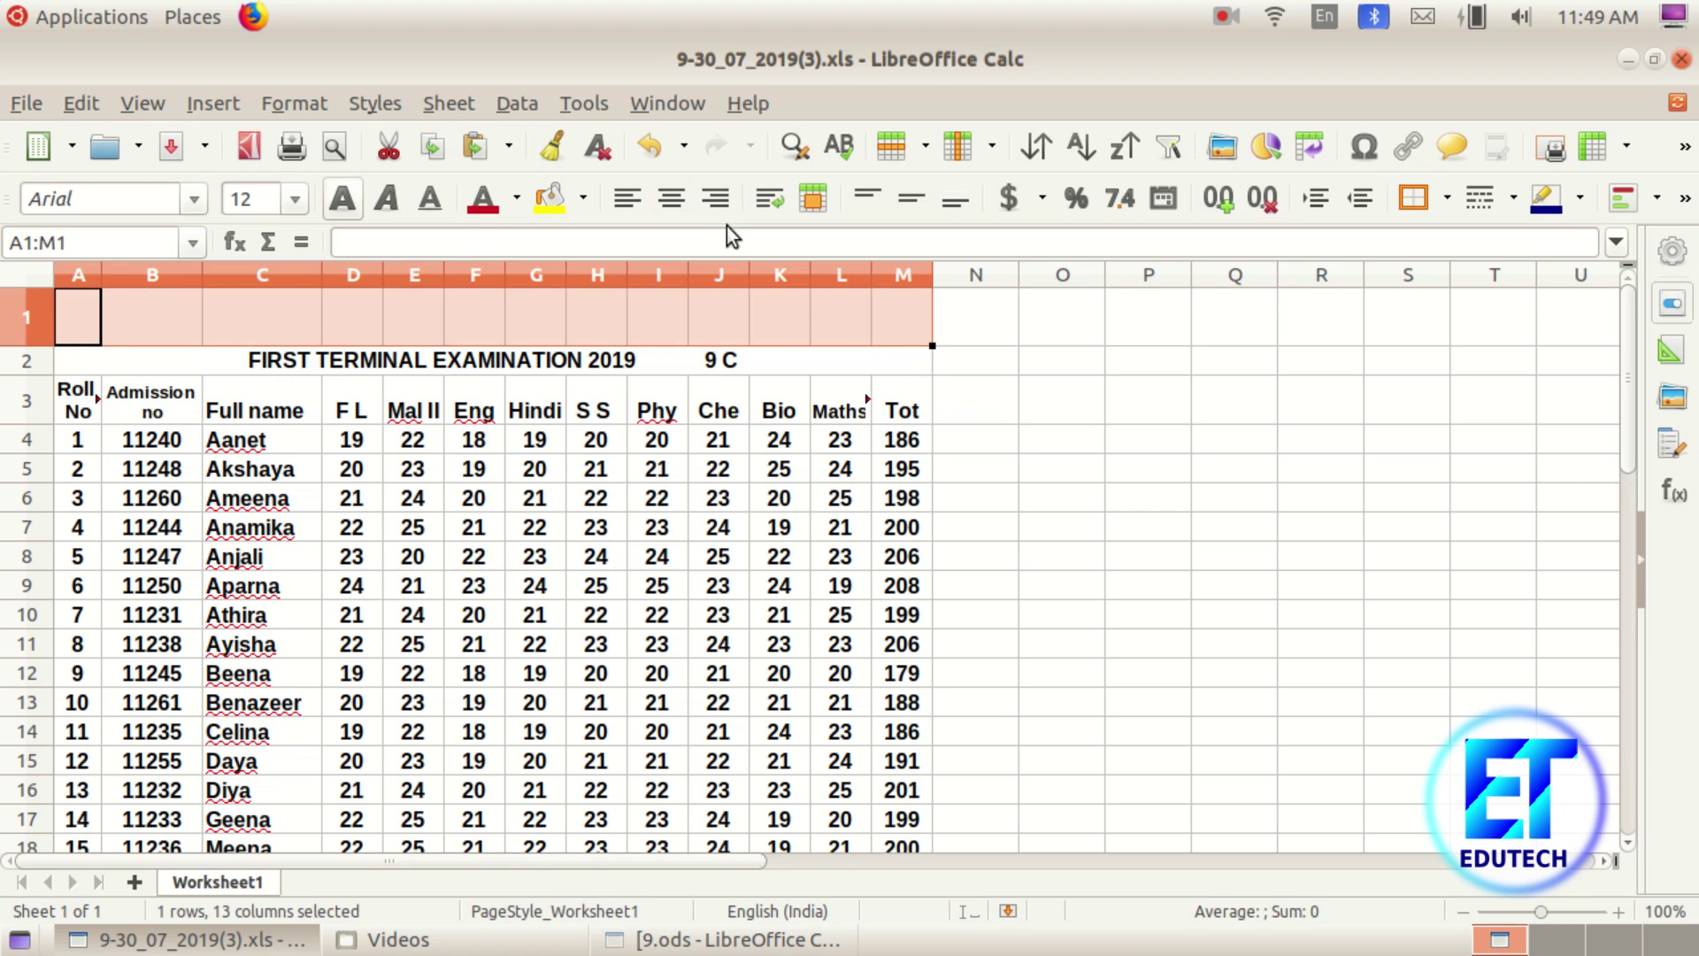
left_click(811, 200)
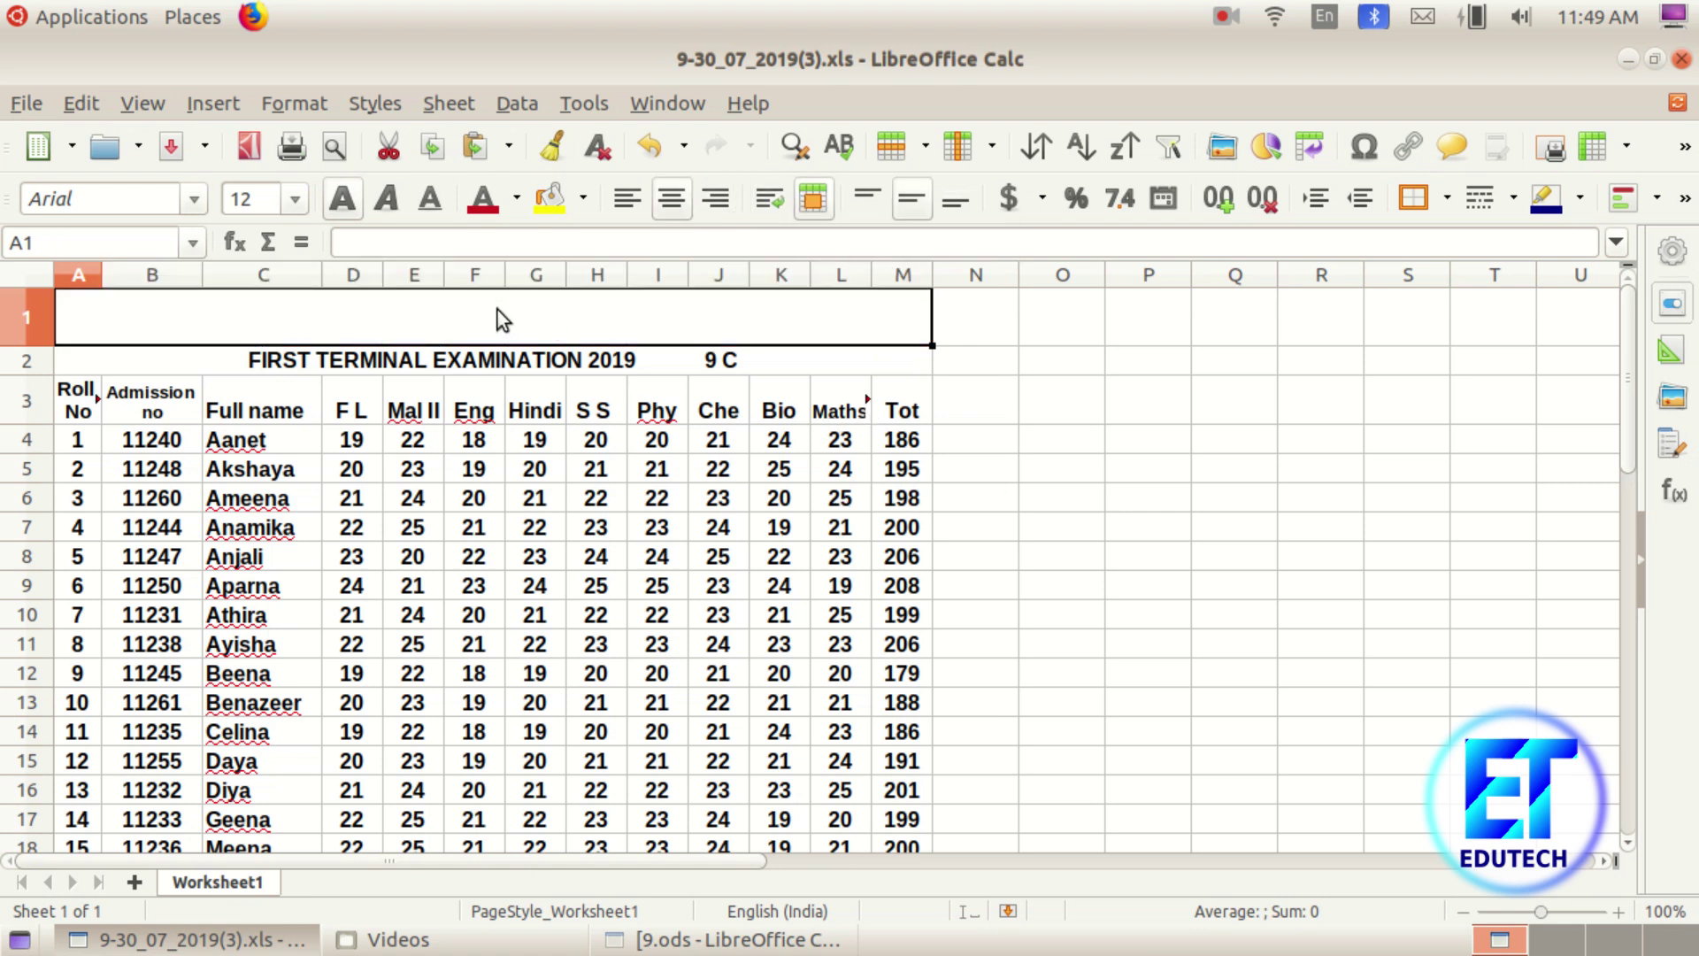
type("SIGNS")
key("Return")
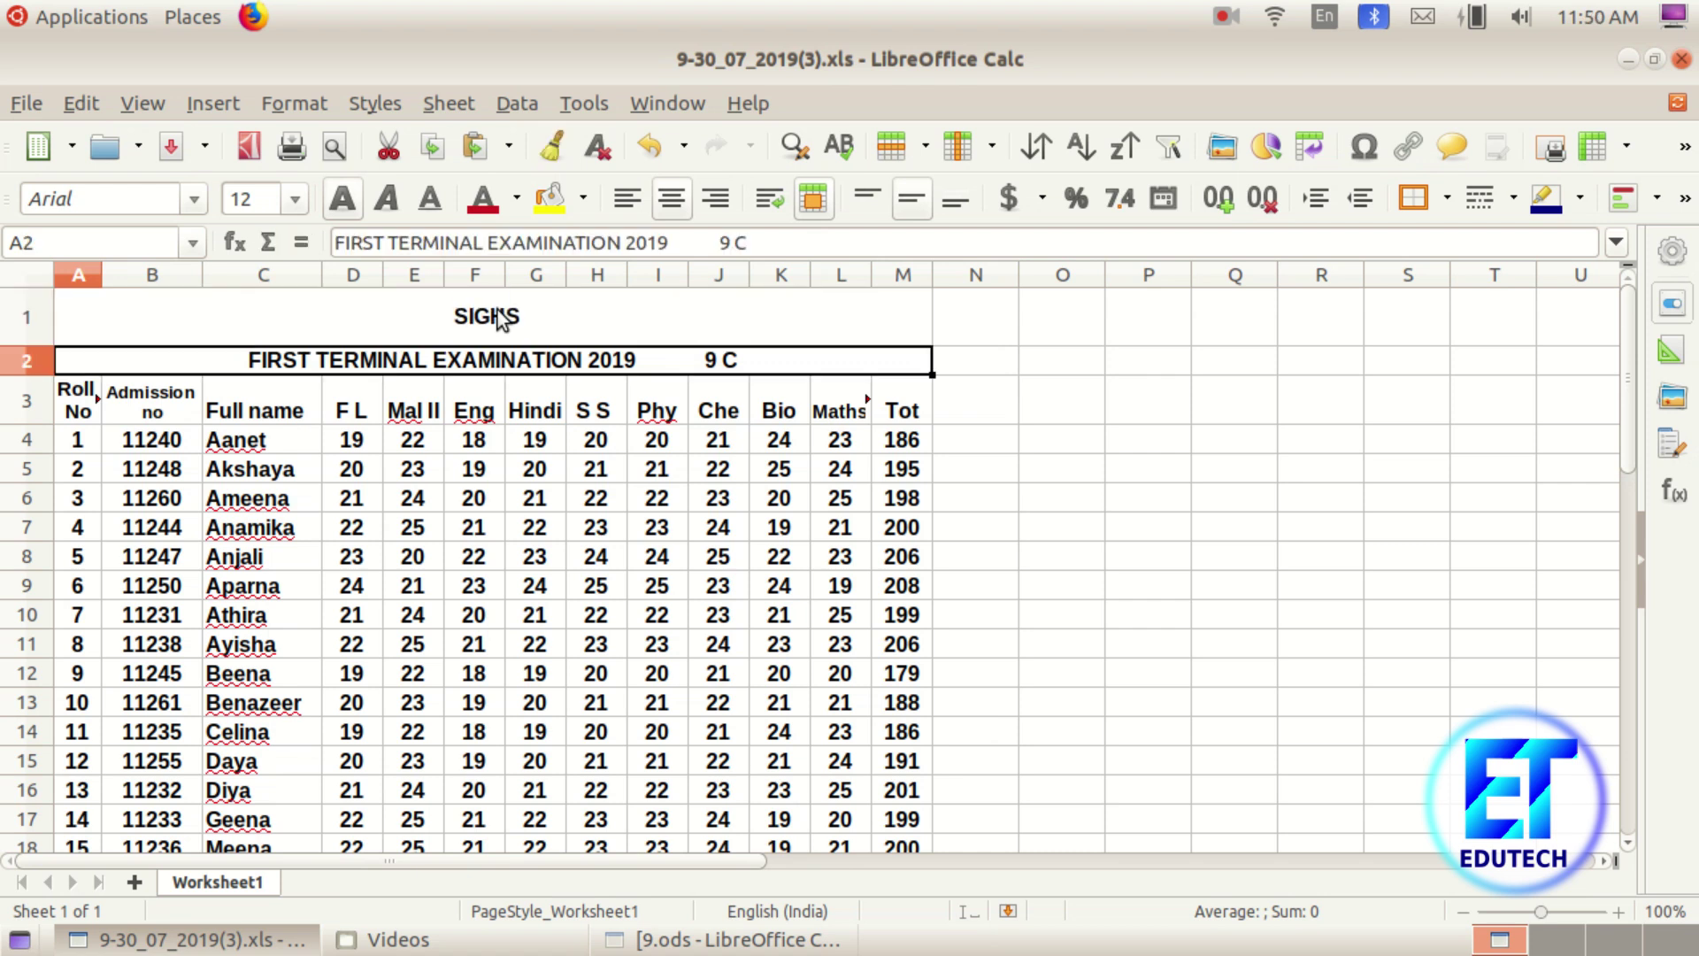
left_click(563, 297)
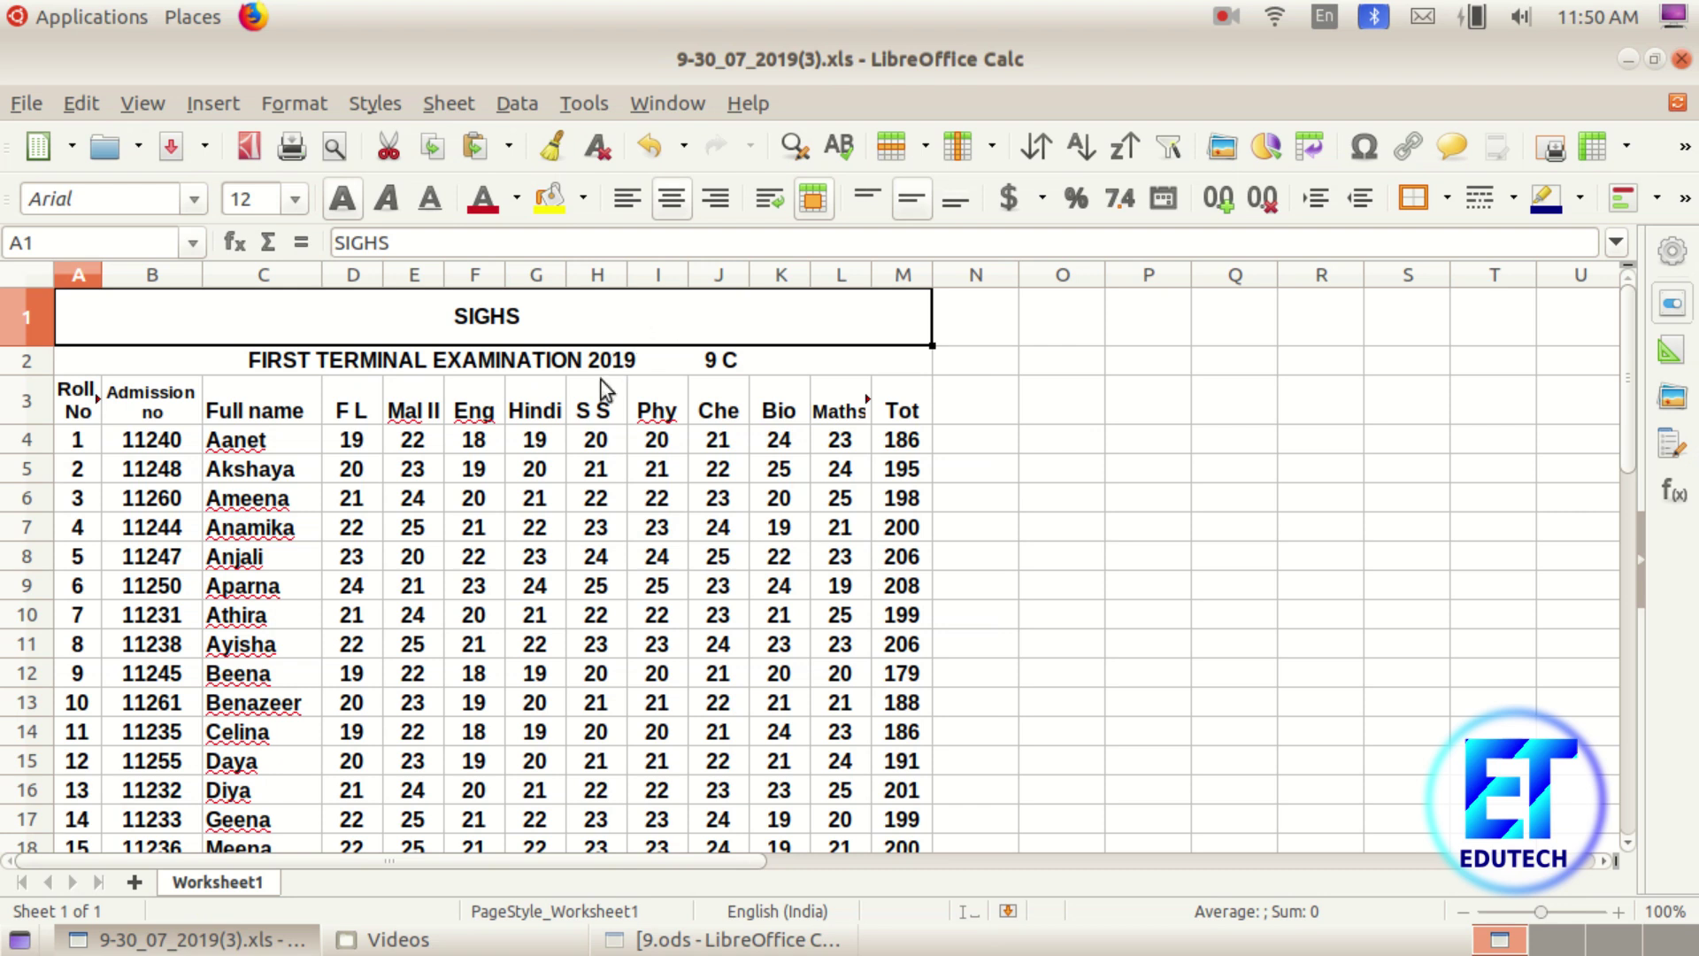
Insert a blank row above the examination title row
left_click(23, 363)
right_click(23, 363)
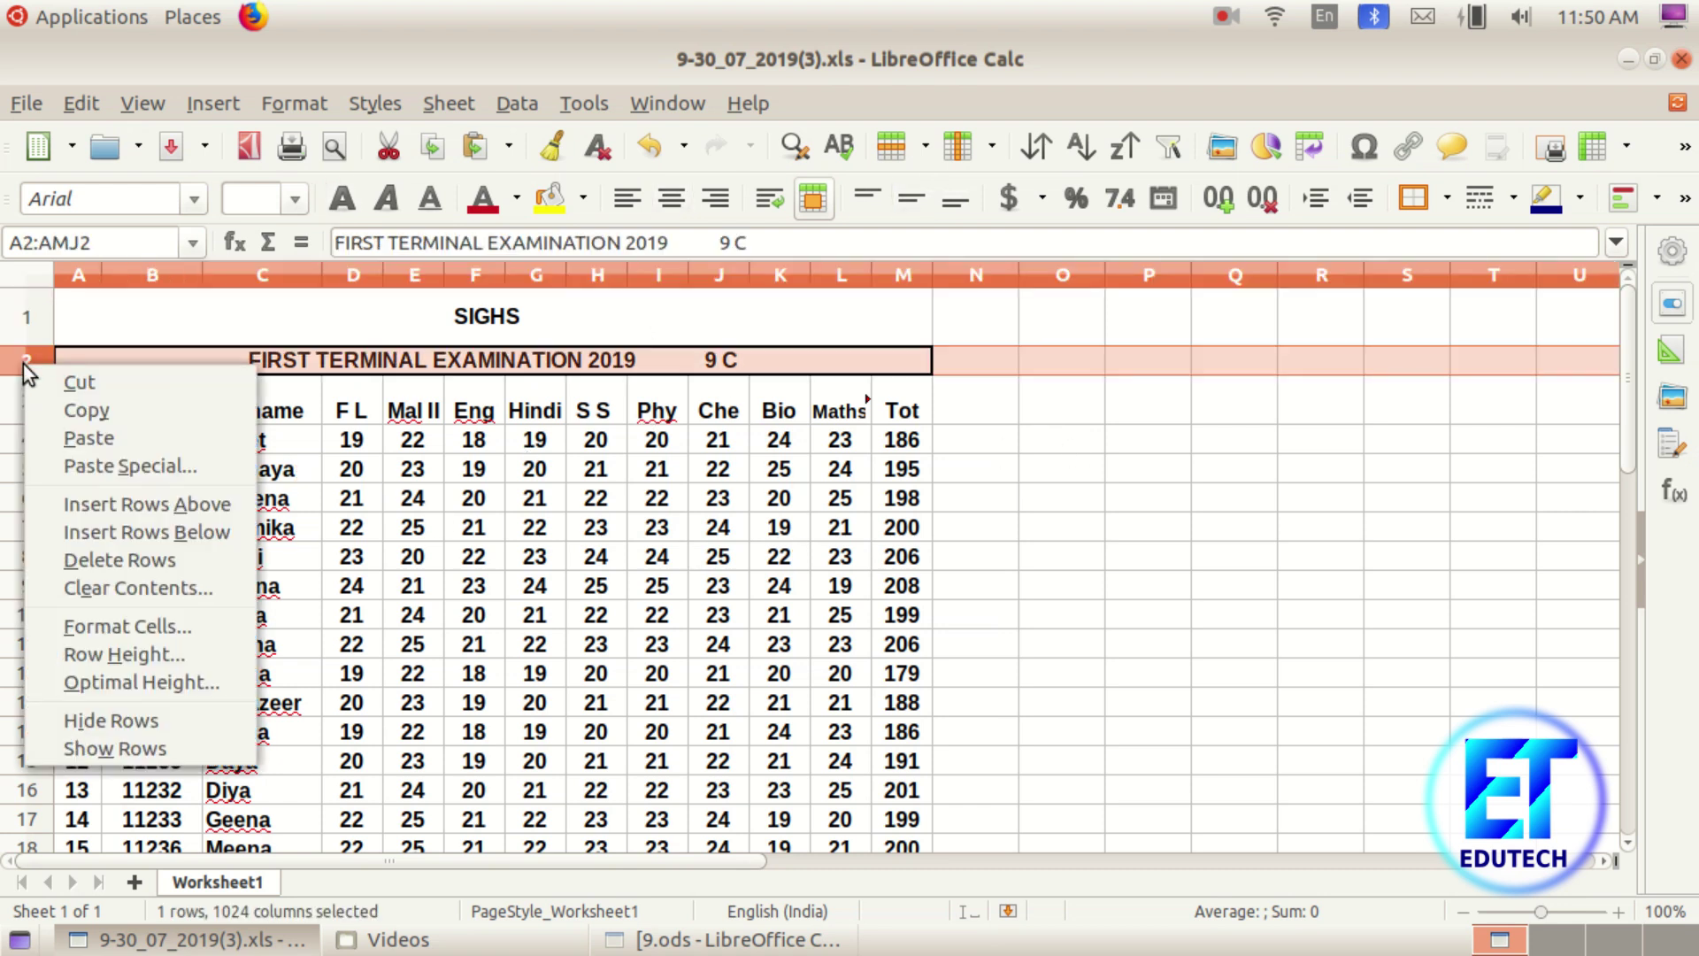
left_click(72, 502)
left_click(1172, 532)
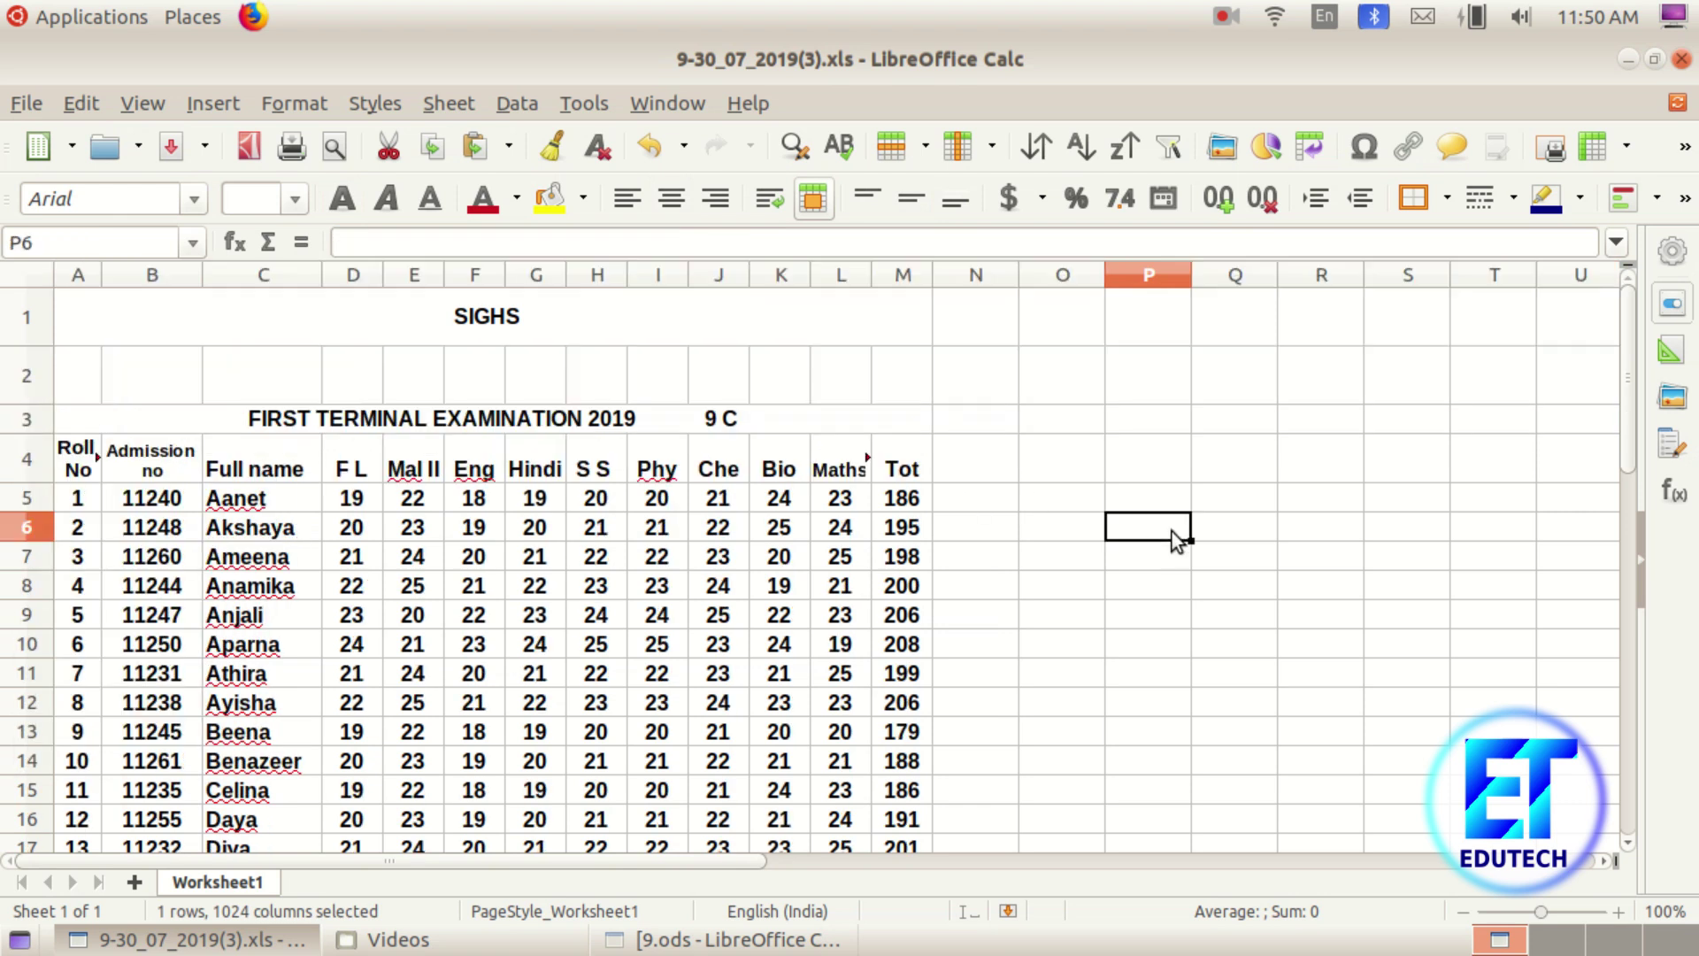
Delete the blank row 2 between the SIGHS heading and the examination title
left_click_drag(122, 362, 885, 367)
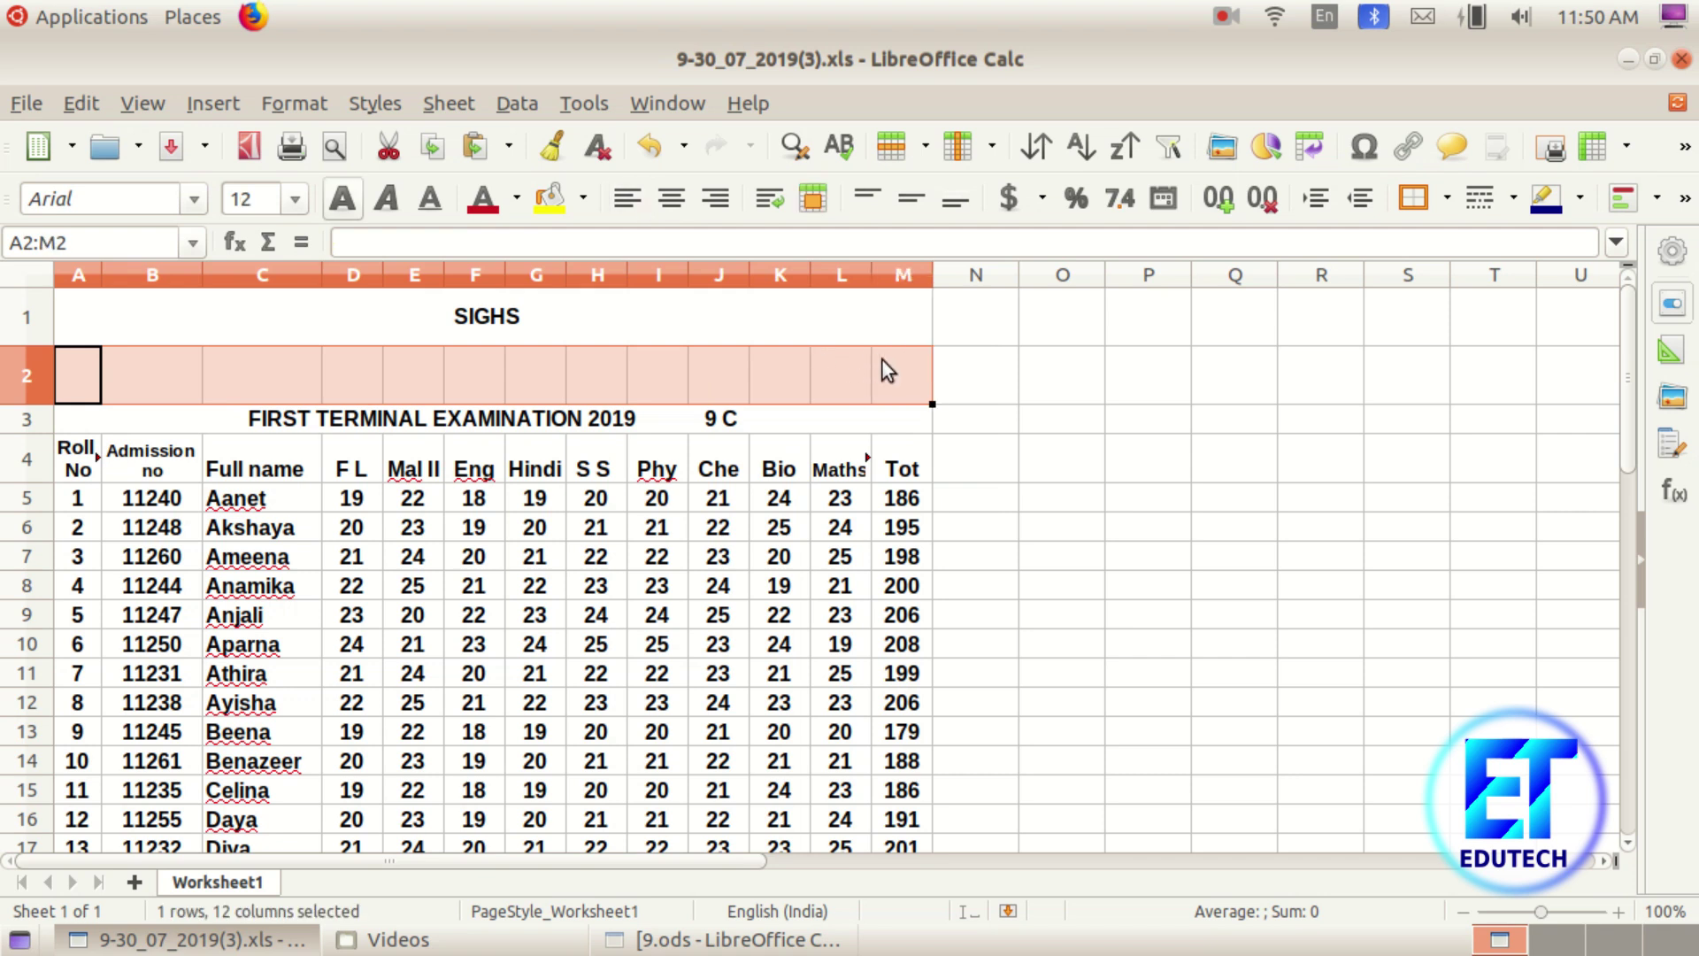
left_click(1239, 645)
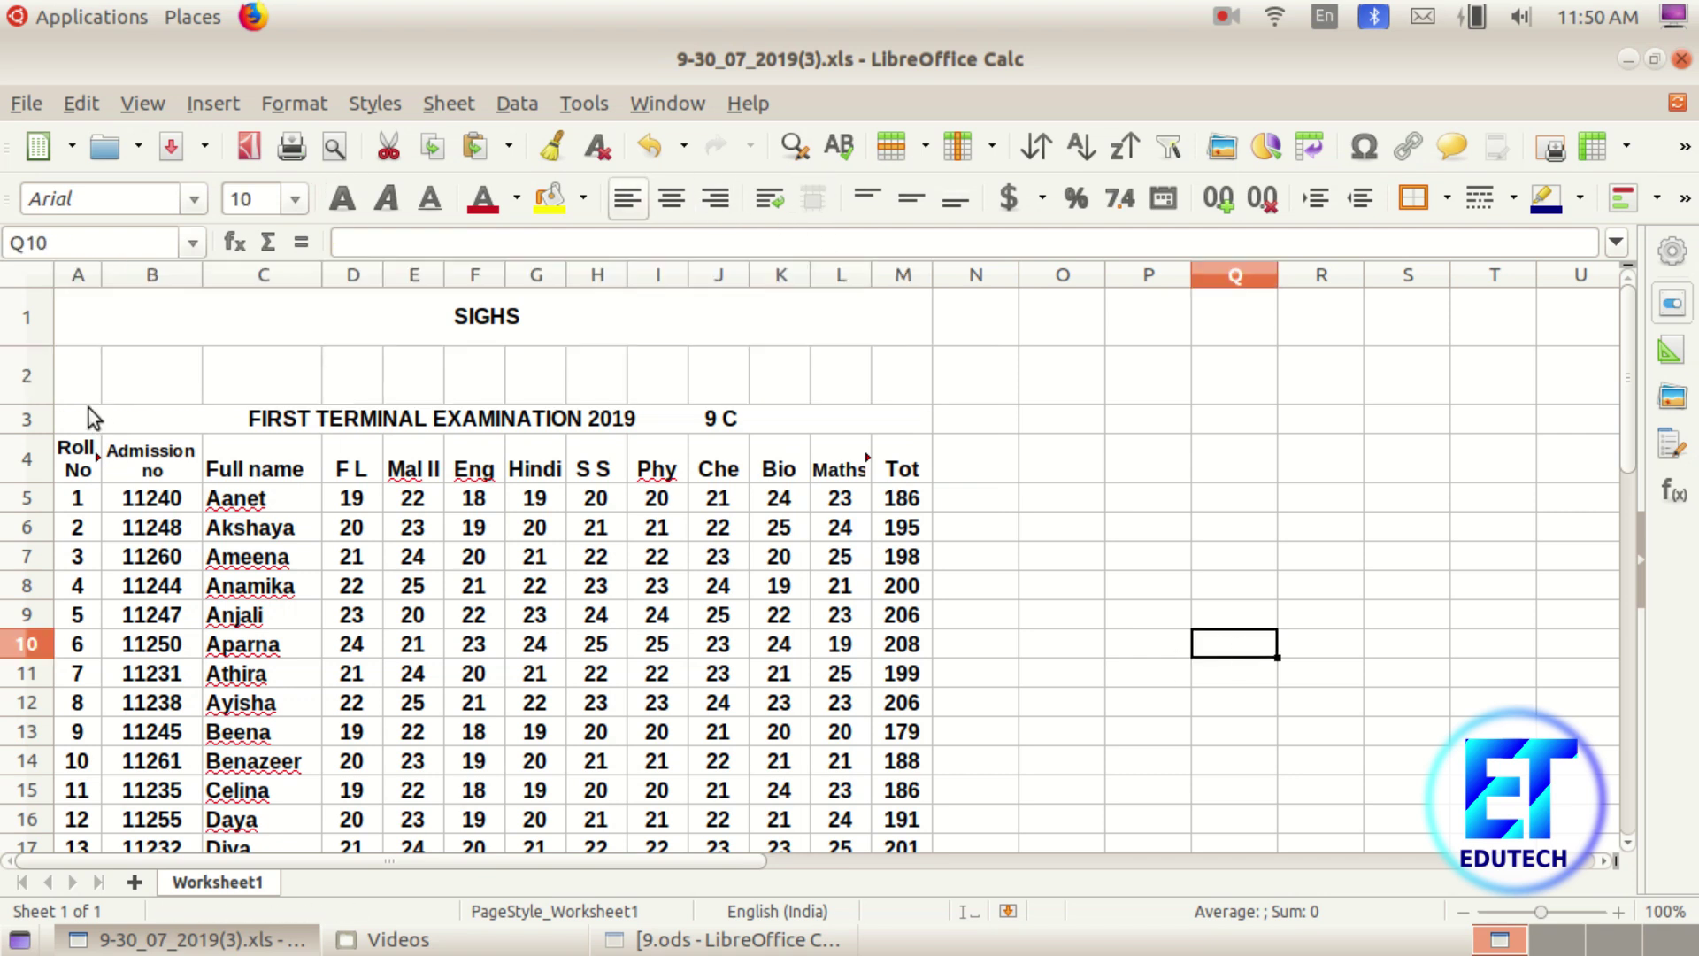
left_click(24, 371)
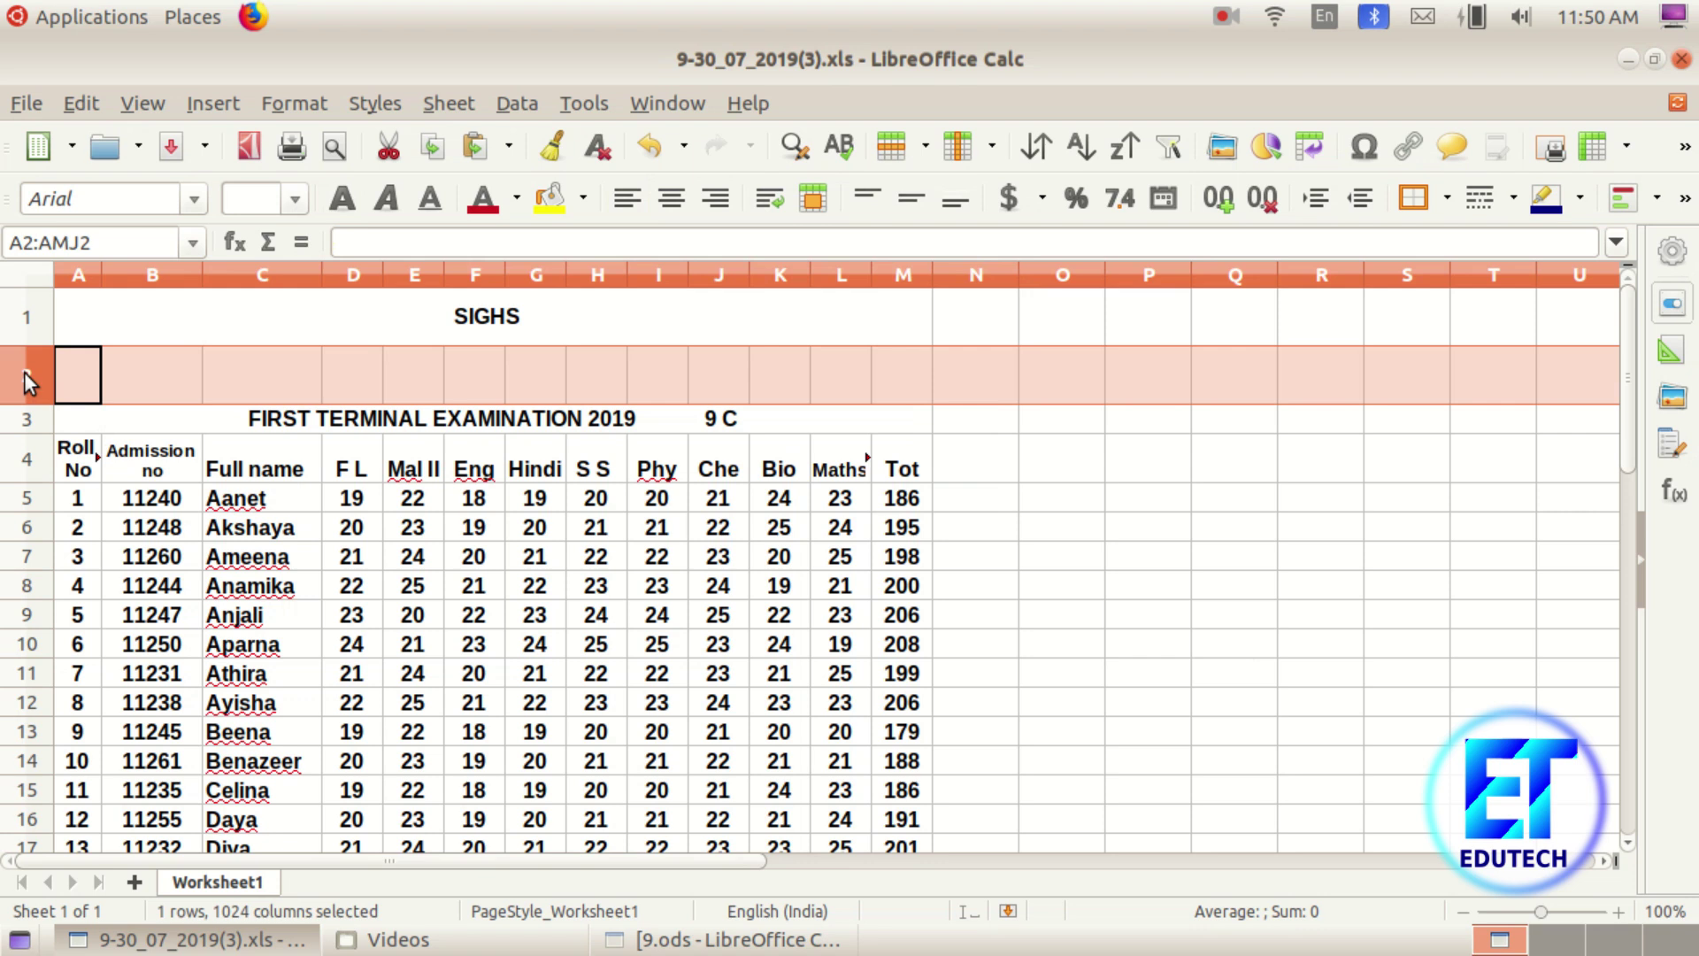
right_click(23, 372)
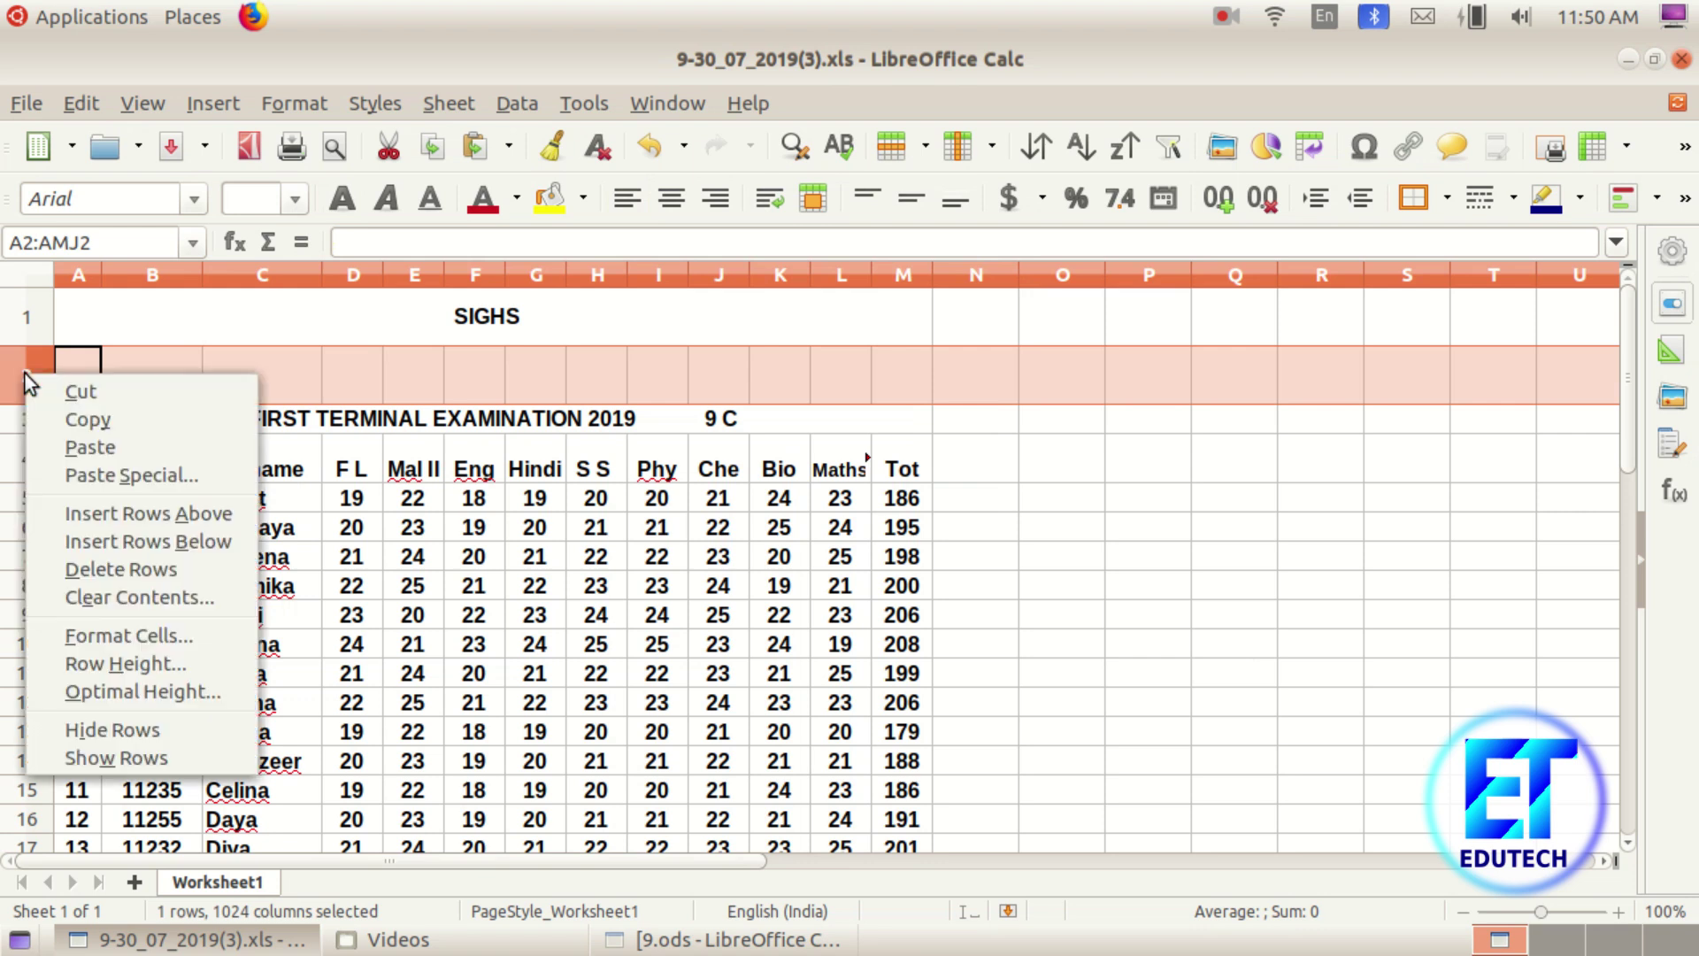
left_click(69, 569)
left_click(1123, 607)
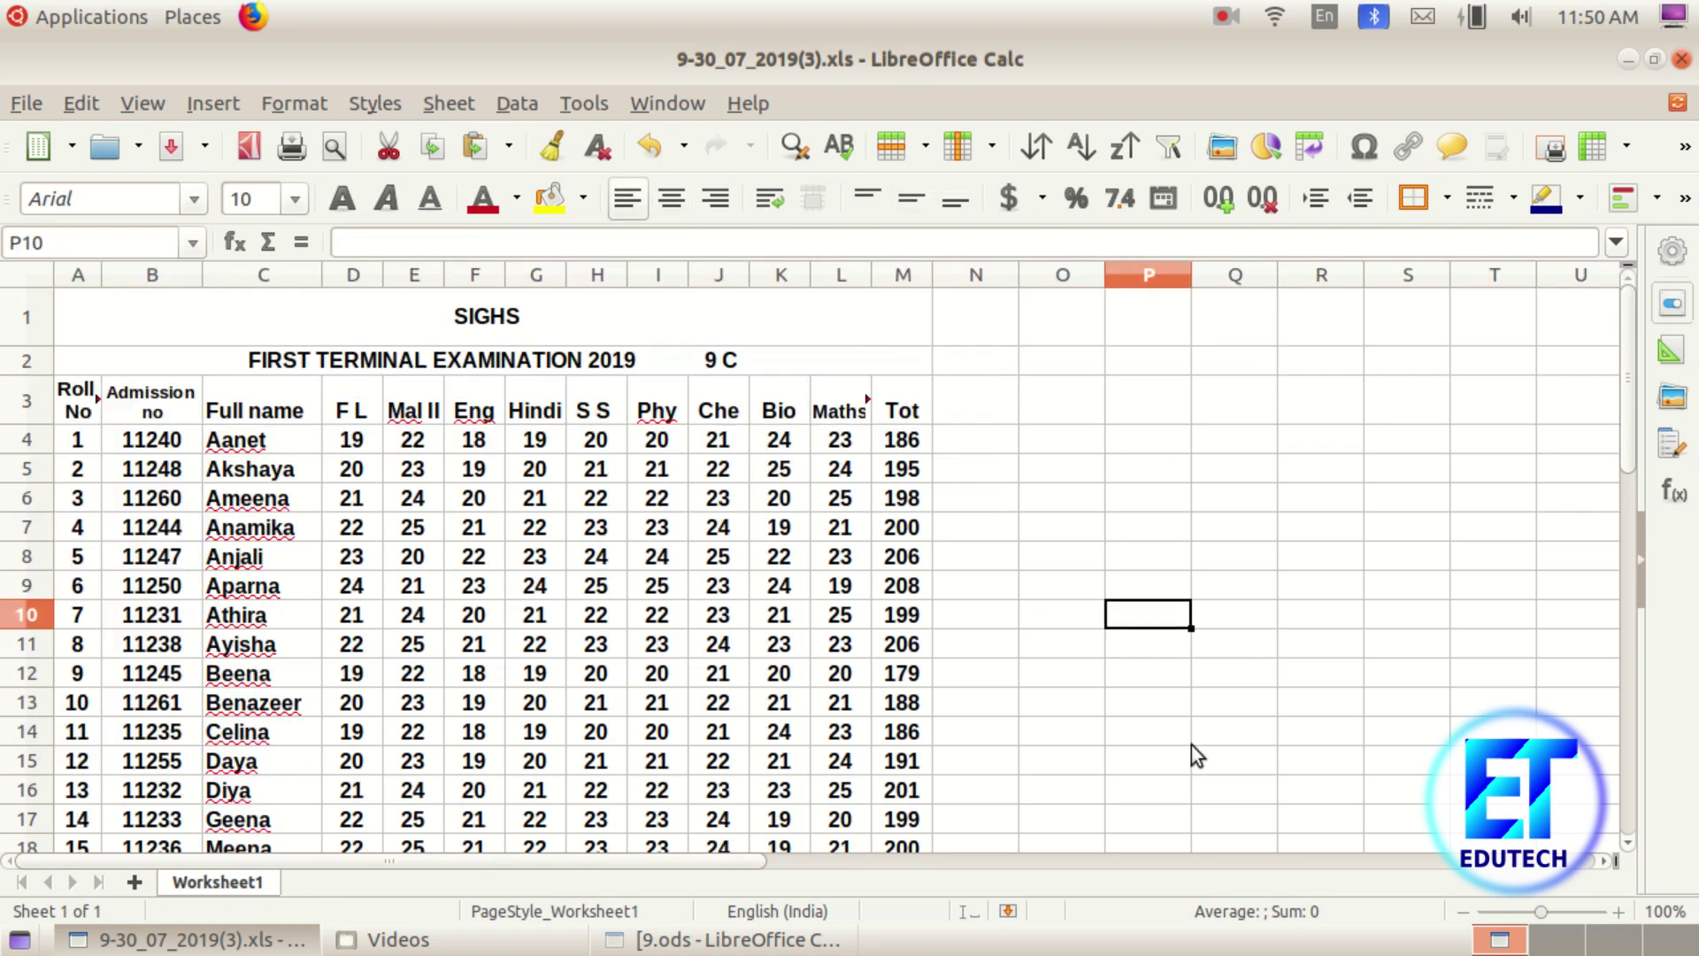
Apply solid black borders, with an outer box and all inner lines, to the whole mark sheet in A1:M32
scroll(1191, 745, "down", 3)
scroll(1193, 741, "up", 1)
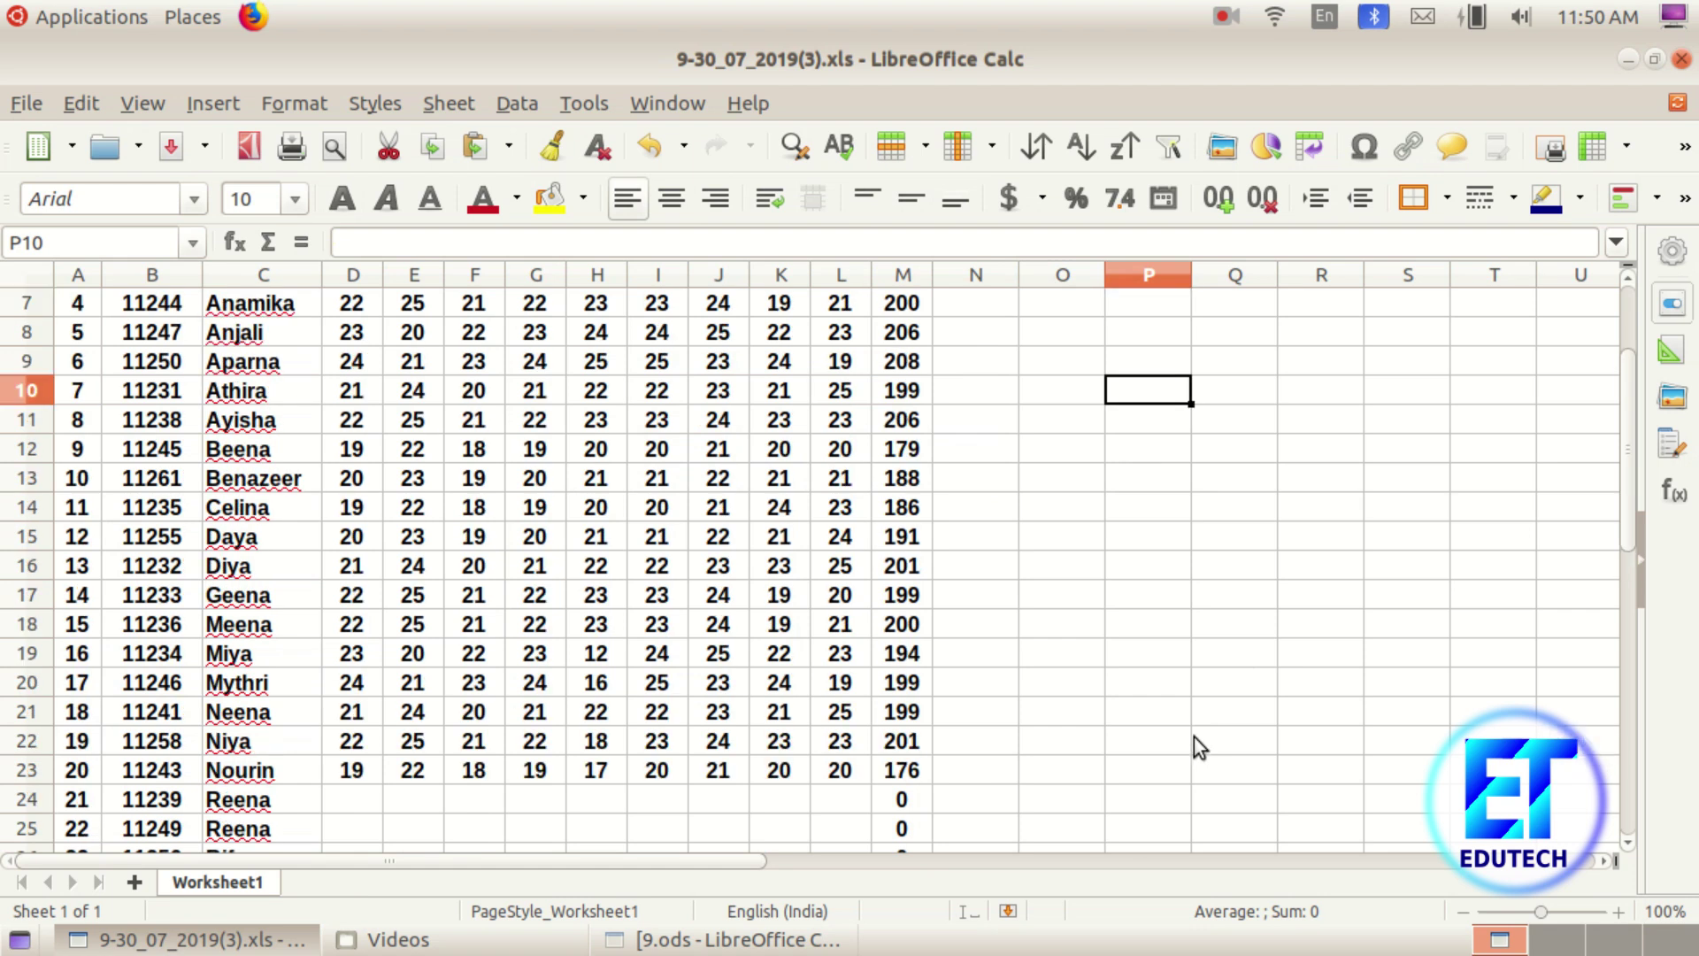
scroll(1193, 736, "up", 2)
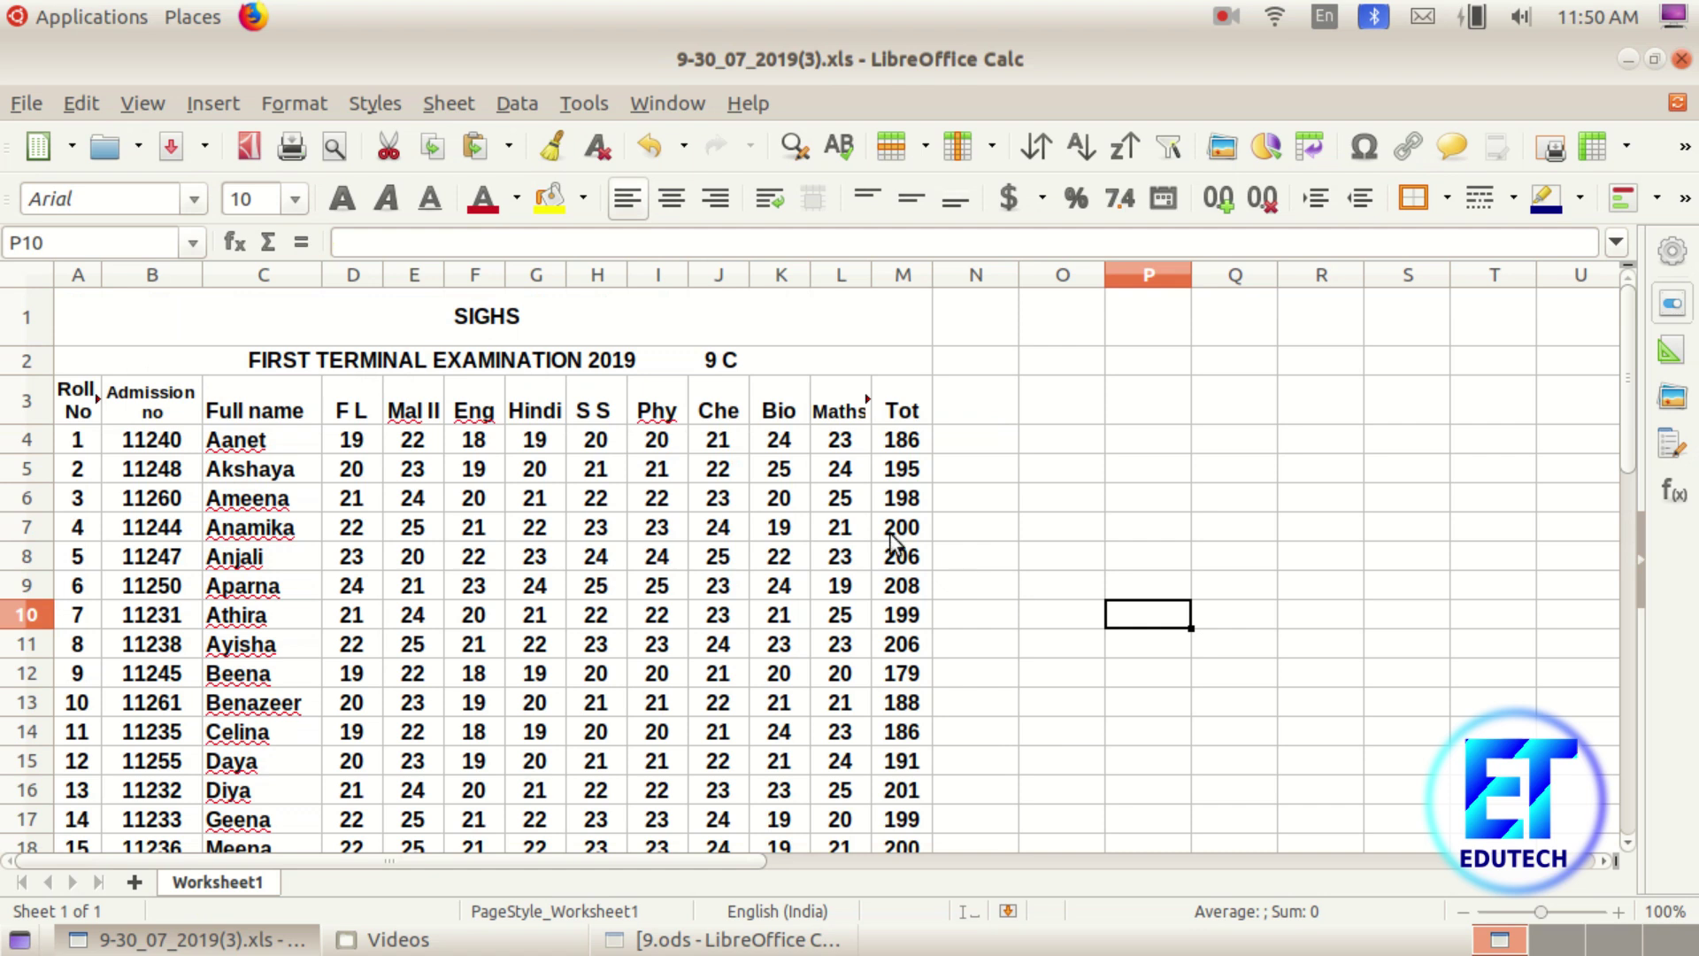
left_click_drag(78, 303, 142, 585)
left_click(1285, 541)
left_click_drag(110, 317, 168, 565)
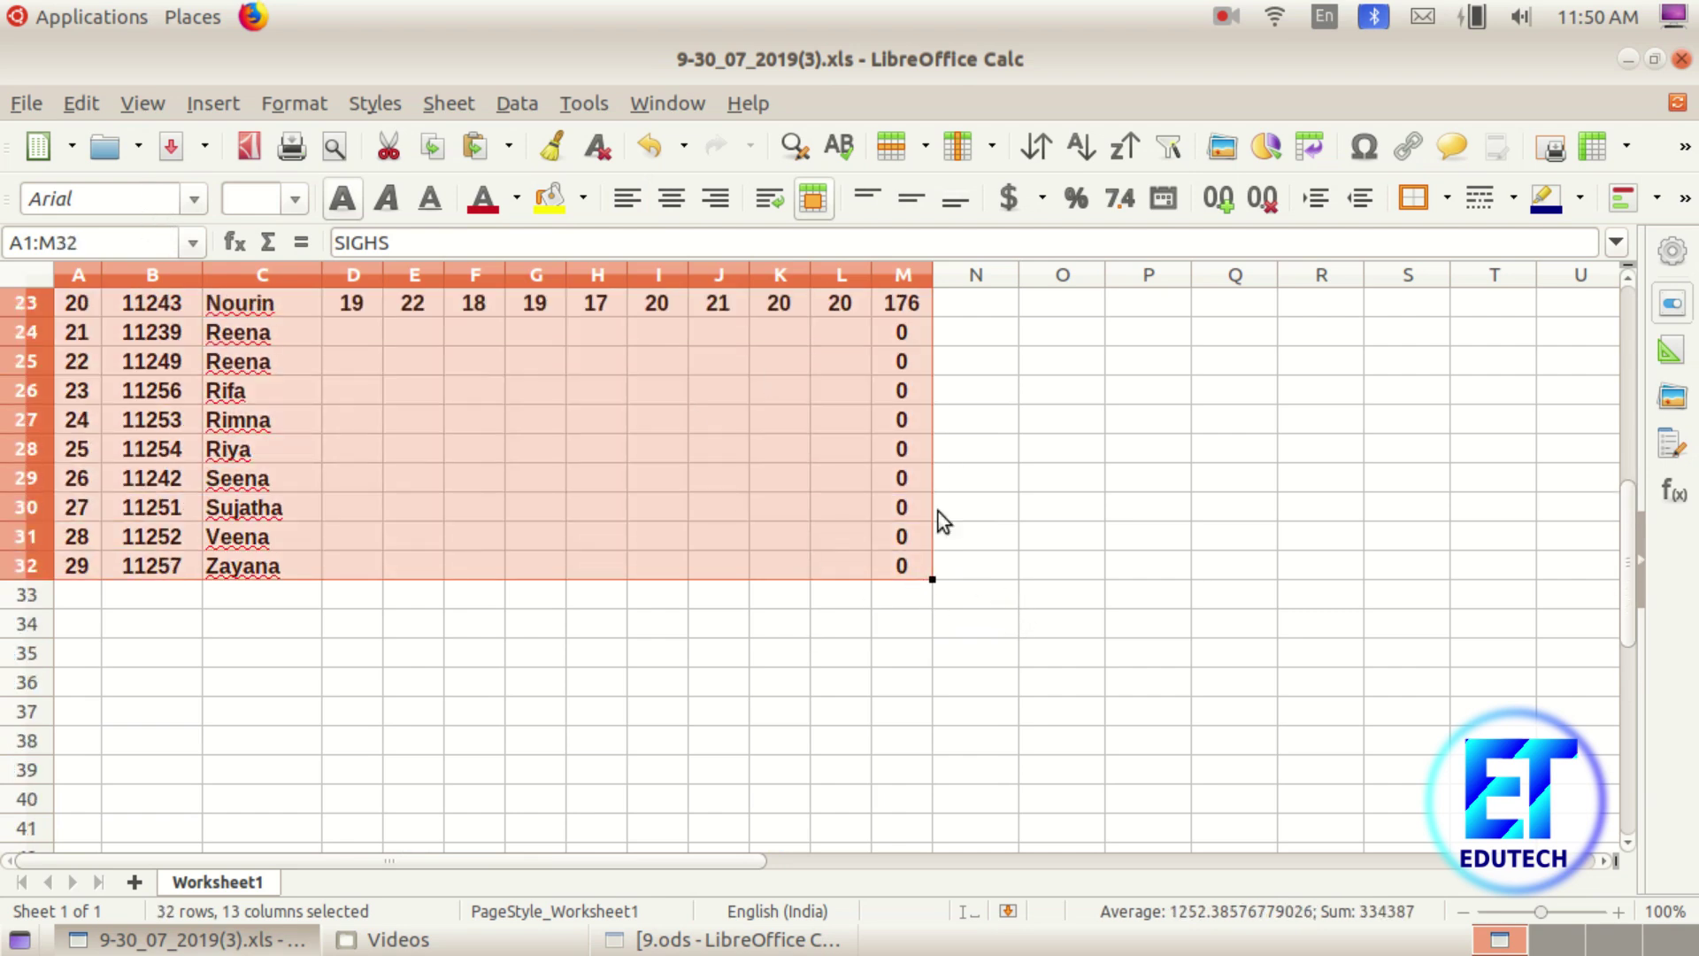
scroll(938, 531, "up", 4)
scroll(766, 504, "up", 4)
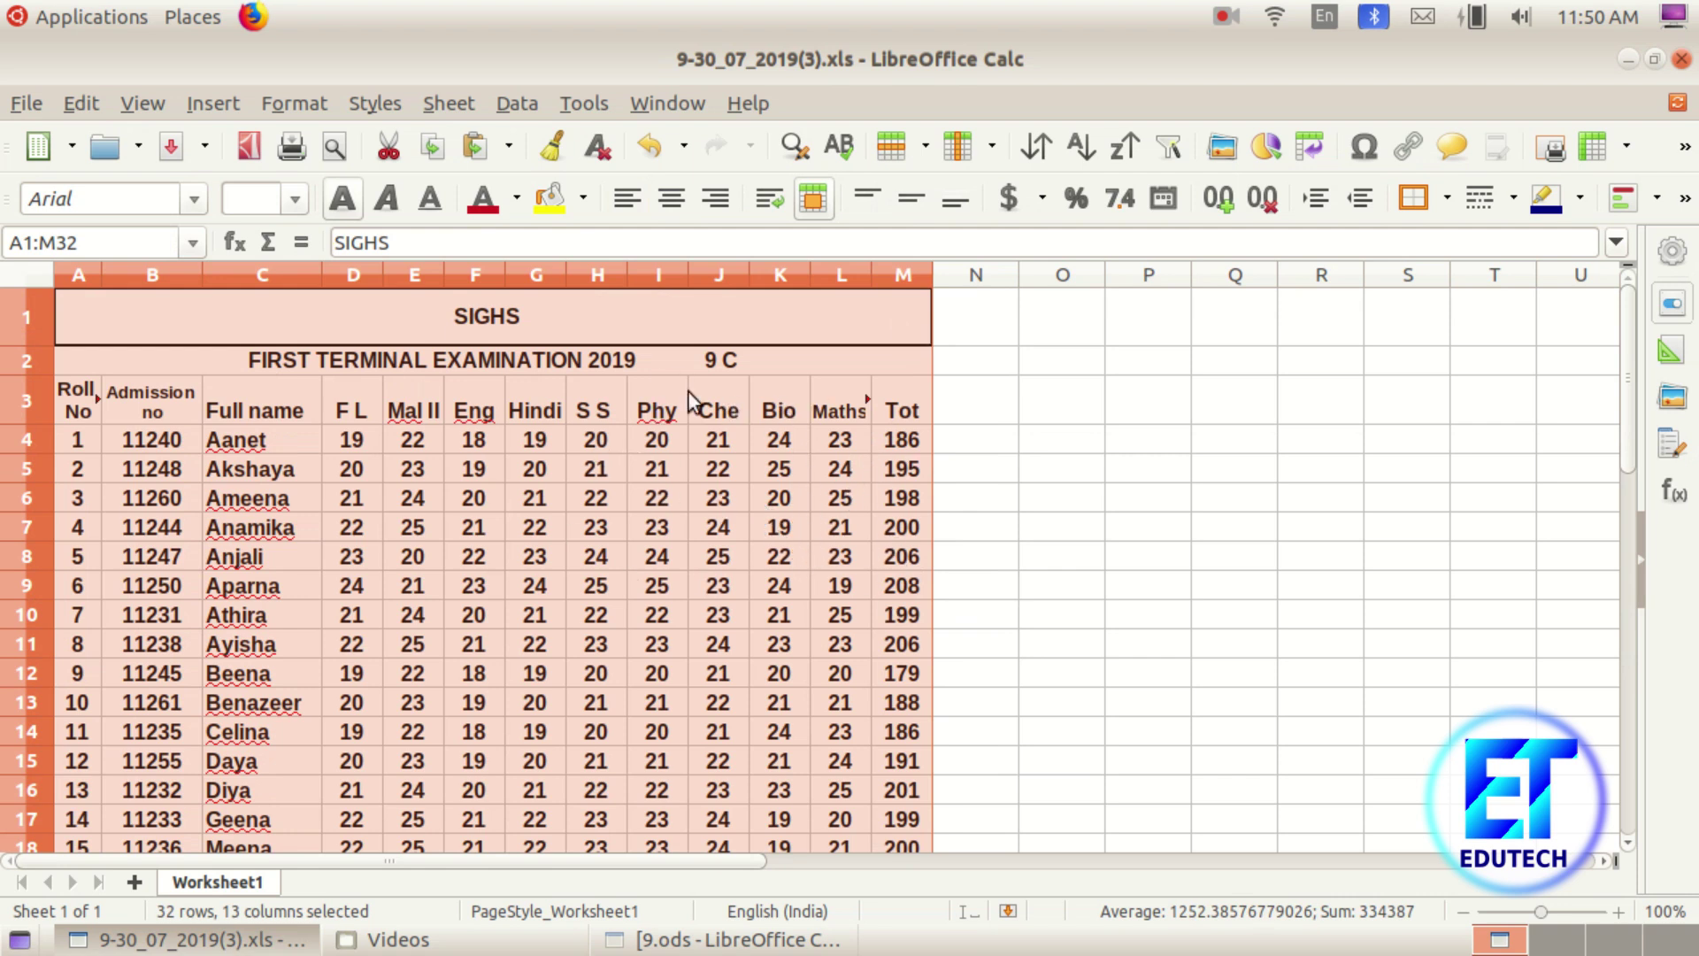
left_click(305, 99)
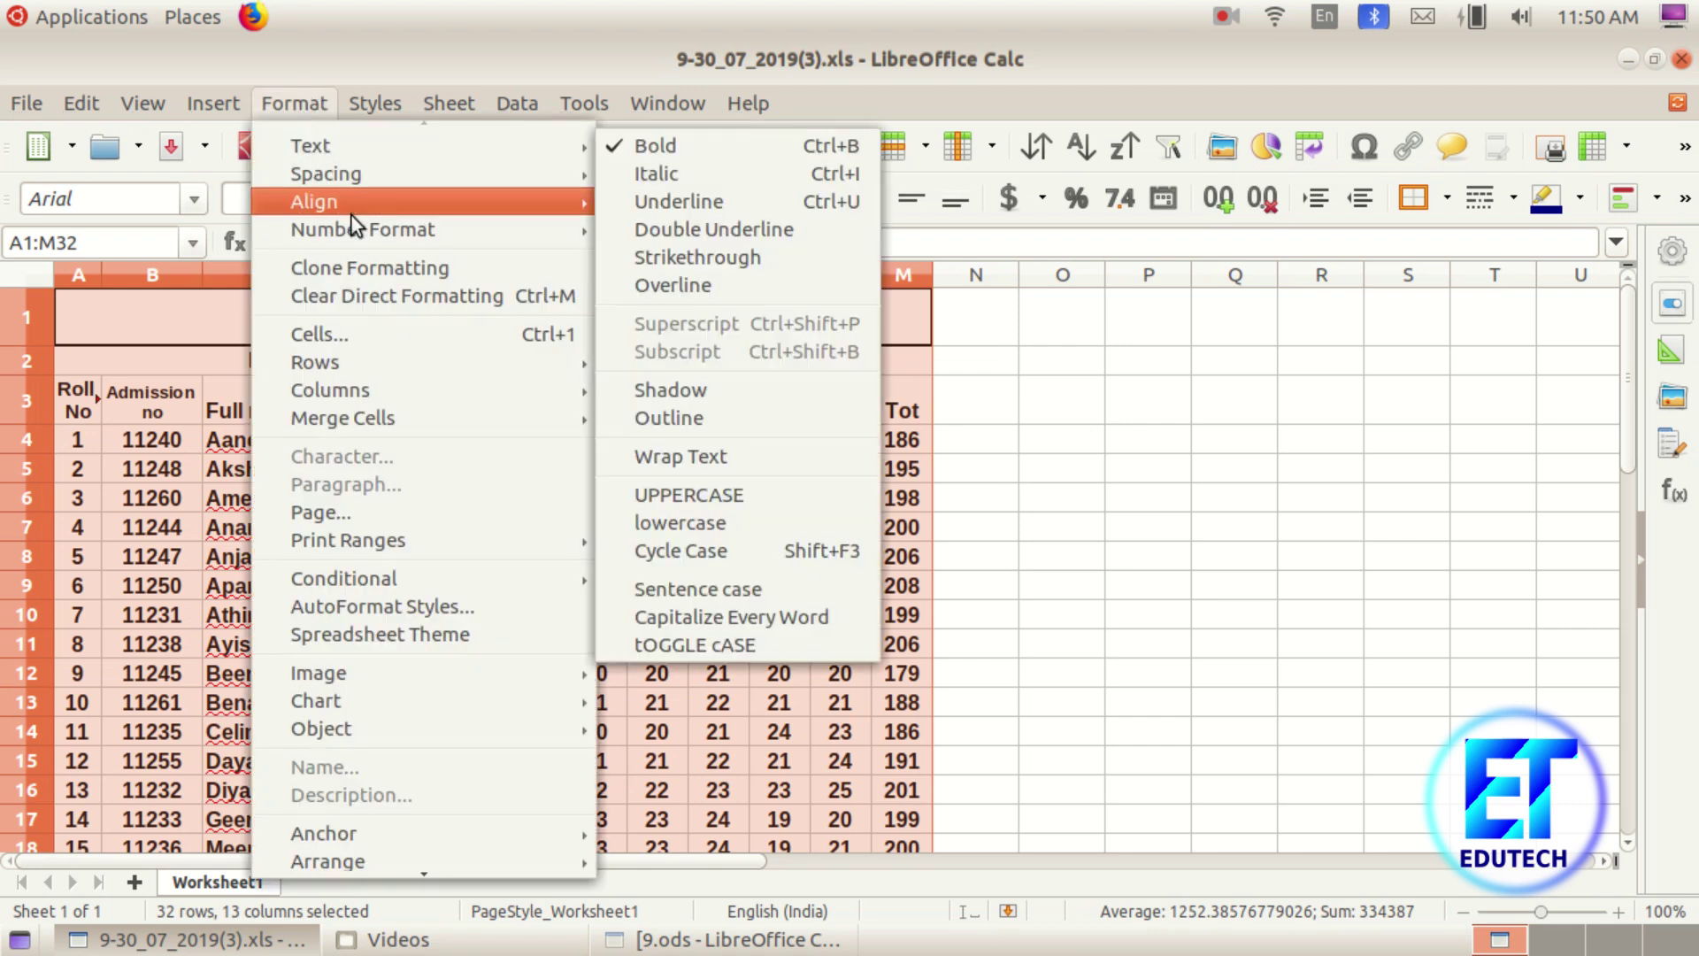
left_click(409, 336)
left_click(729, 201)
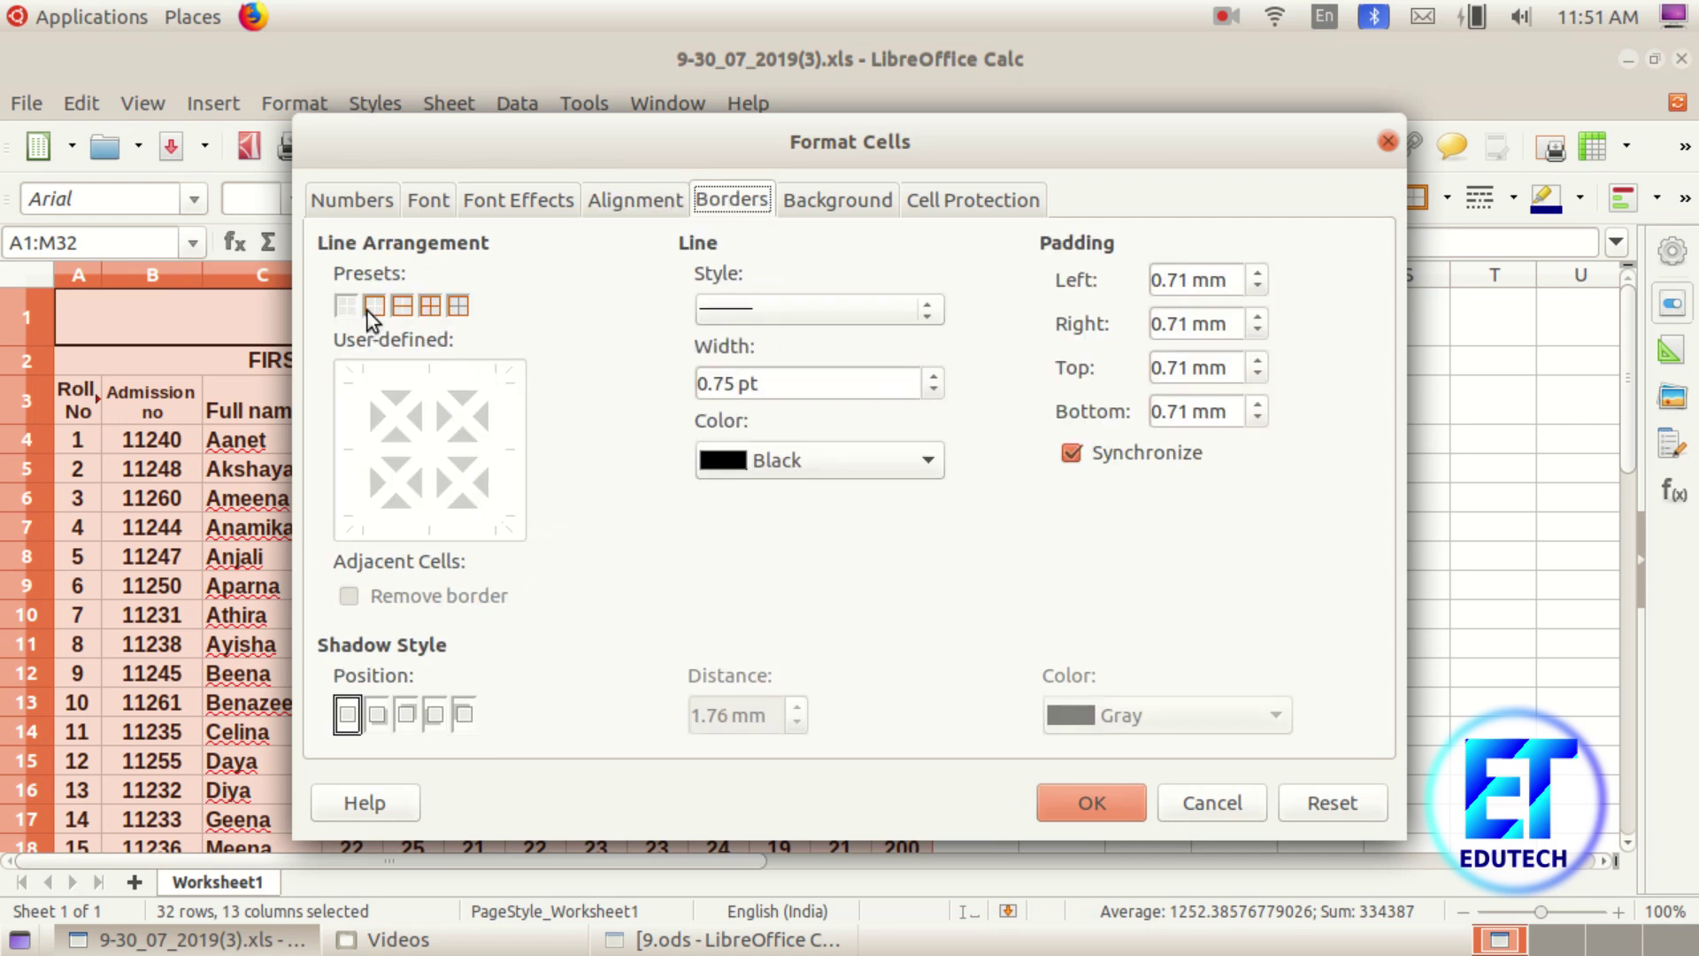
left_click(428, 304)
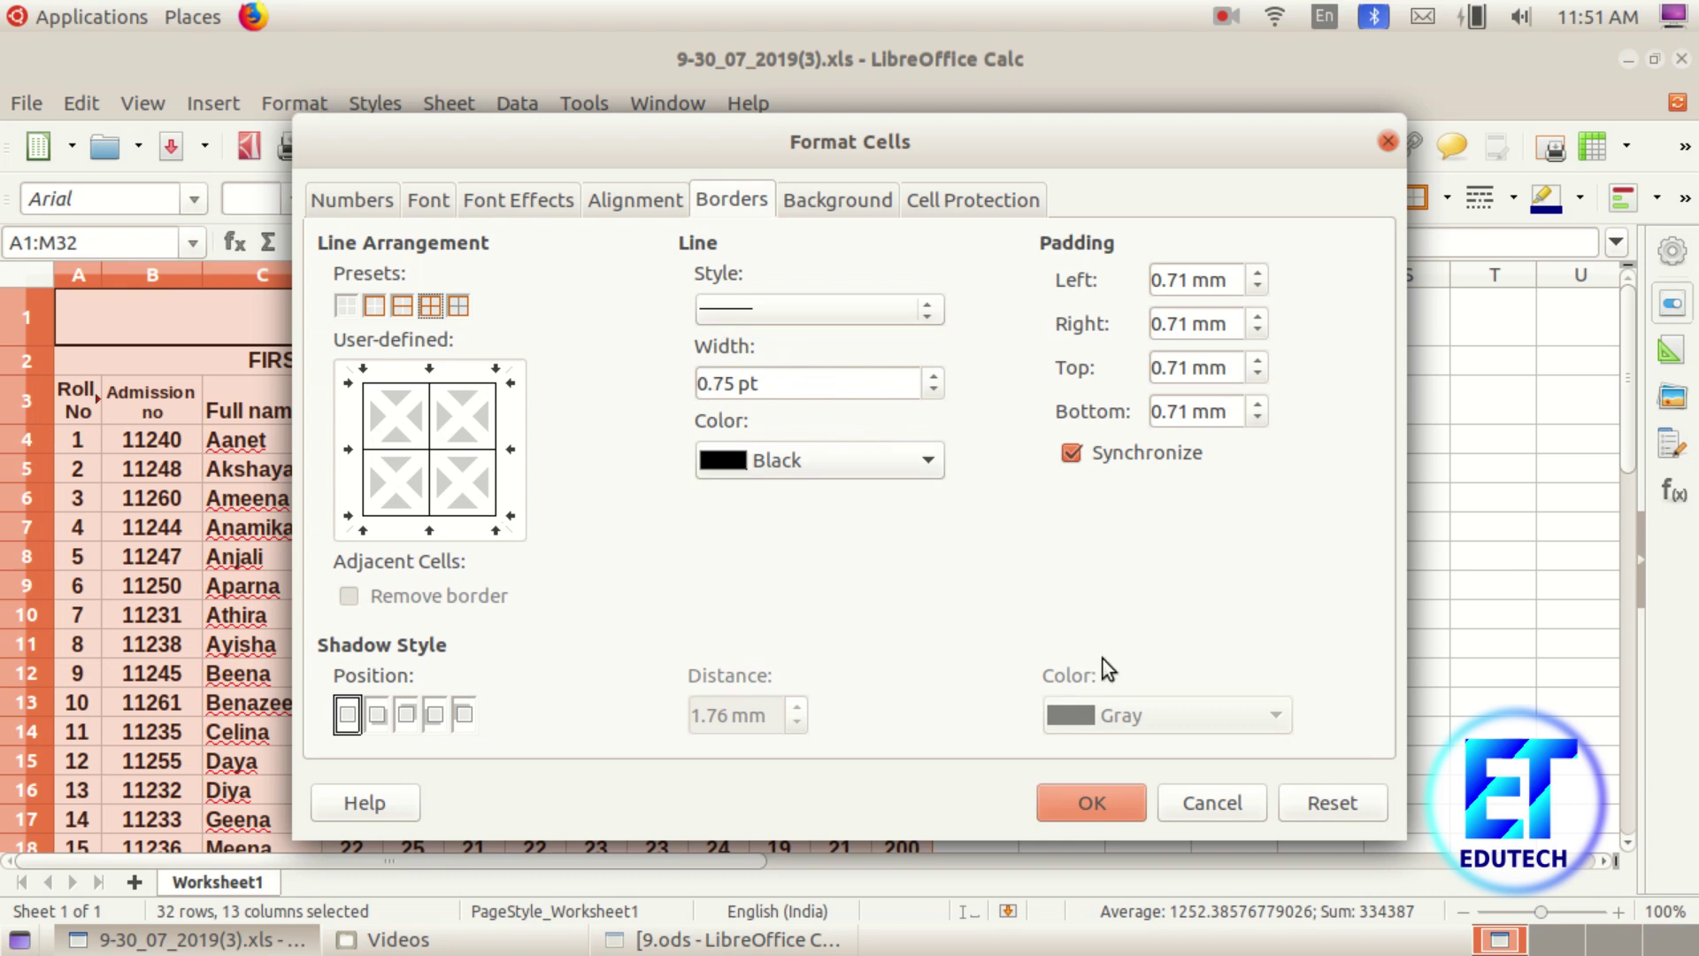
left_click(1088, 803)
left_click(1198, 733)
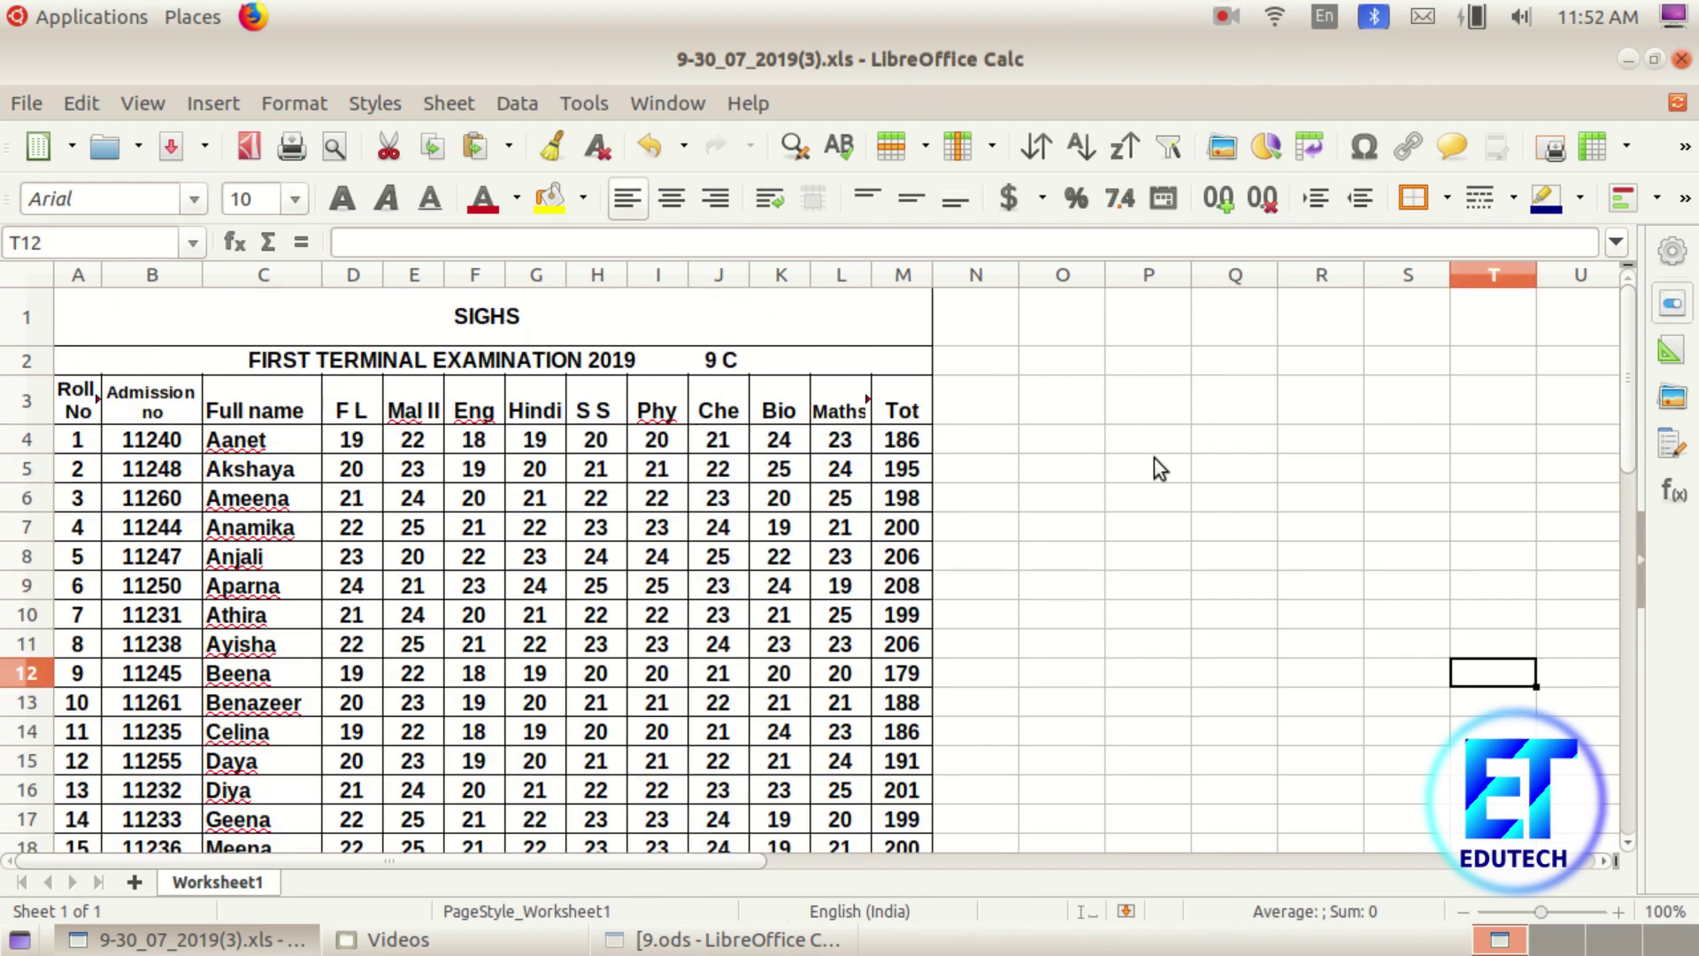
Examine the bordered mark sheet in an enlarged print preview down to the last student row, and return to the sheet
left_click(333, 147)
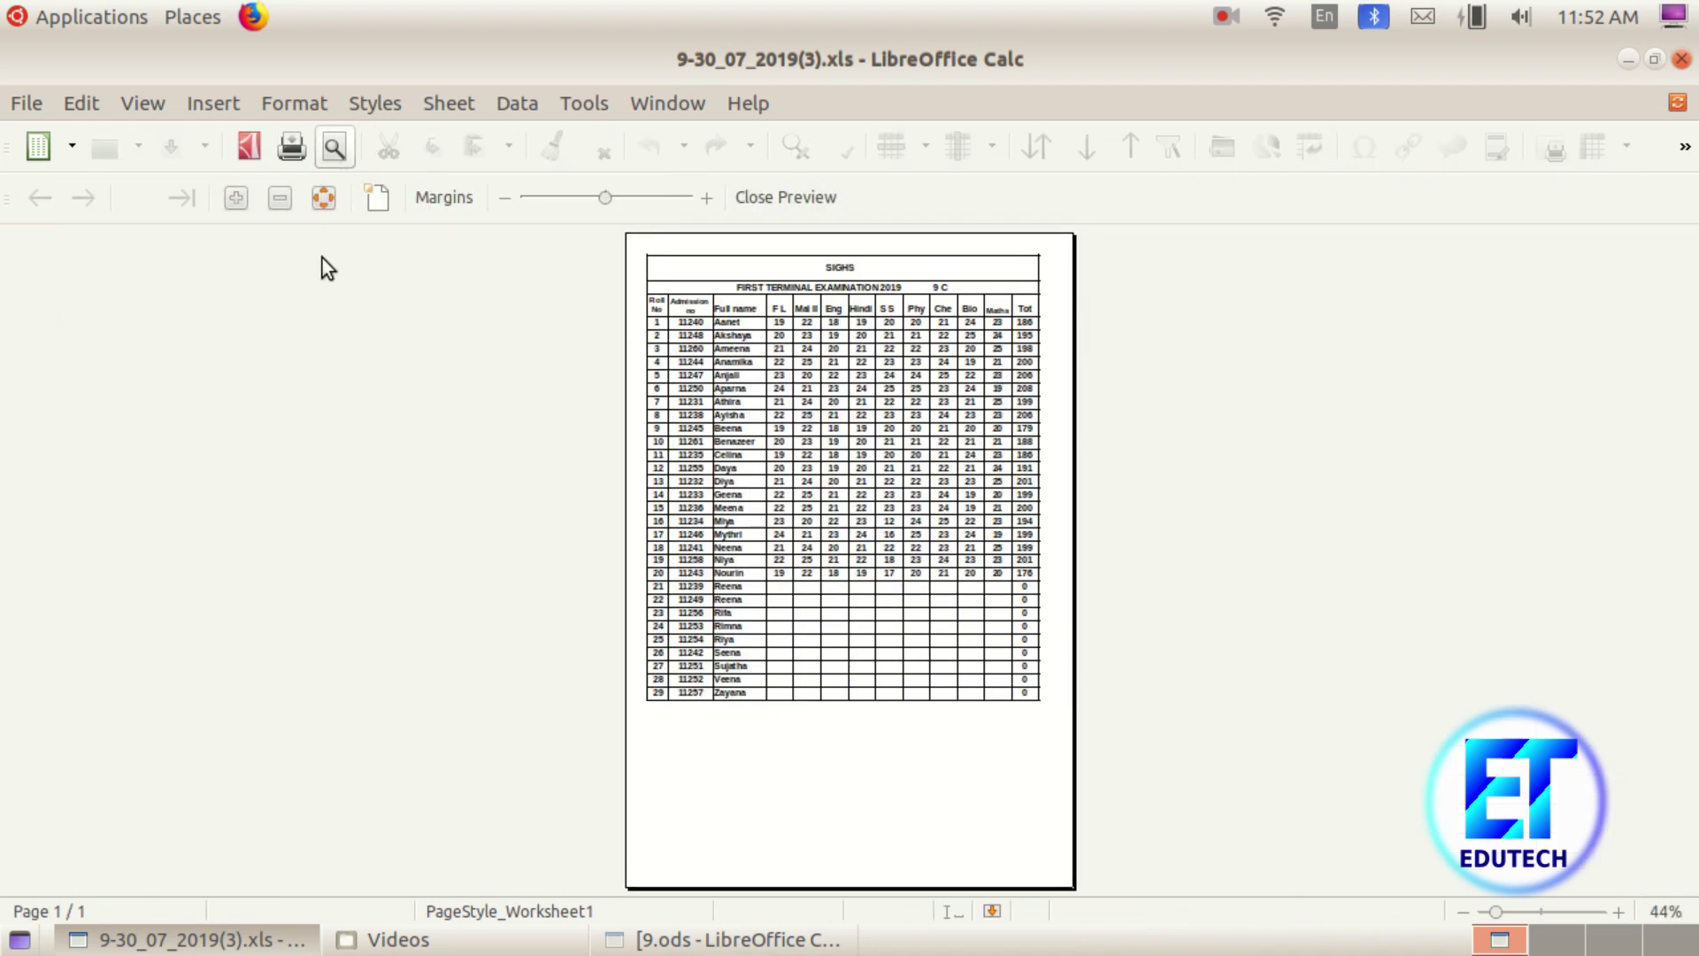
left_click(223, 200)
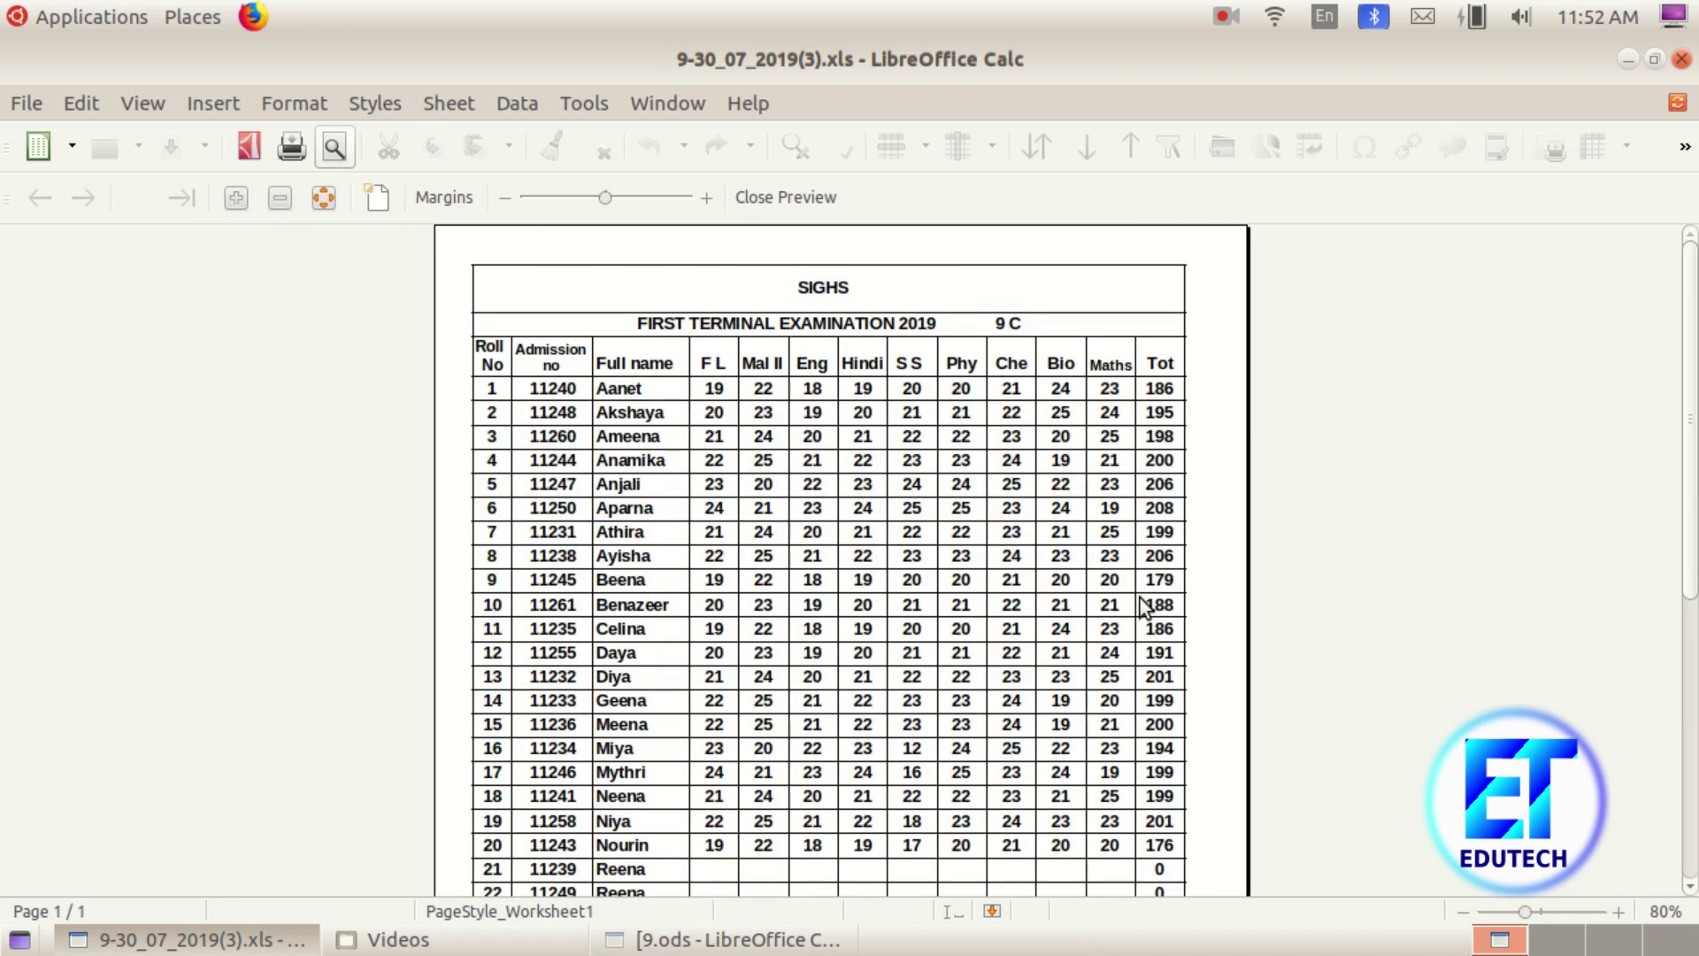
scroll(1044, 699, "down", 3)
scroll(1088, 645, "up", 1)
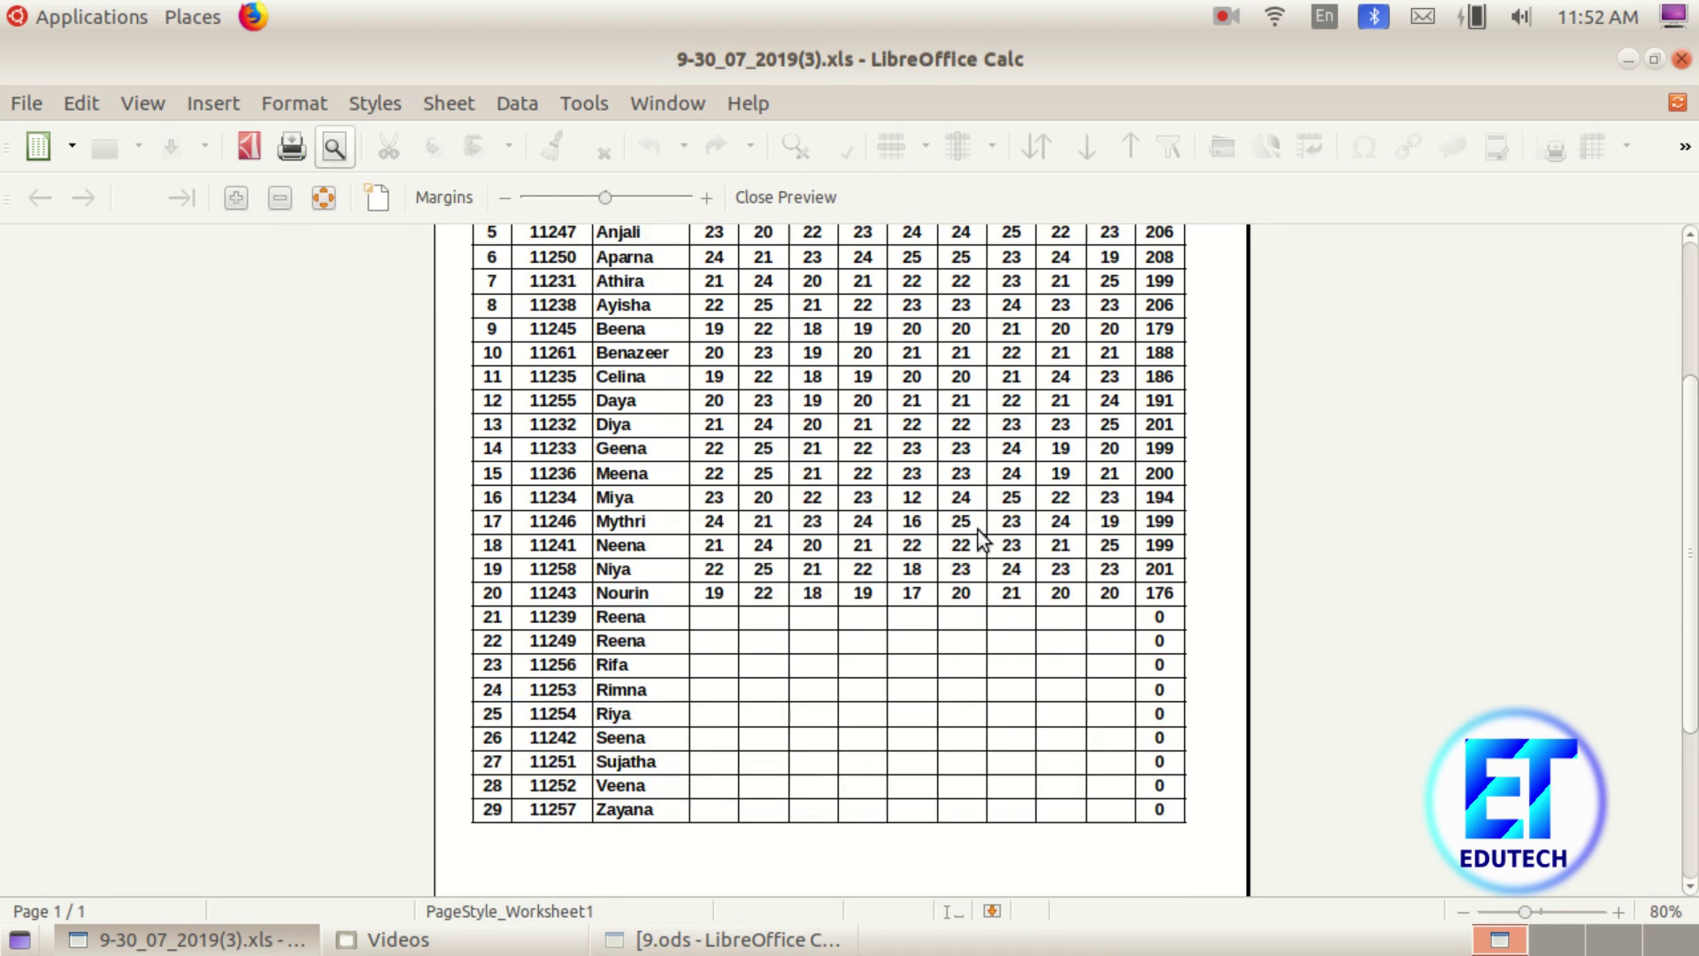
scroll(1071, 522, "up", 2)
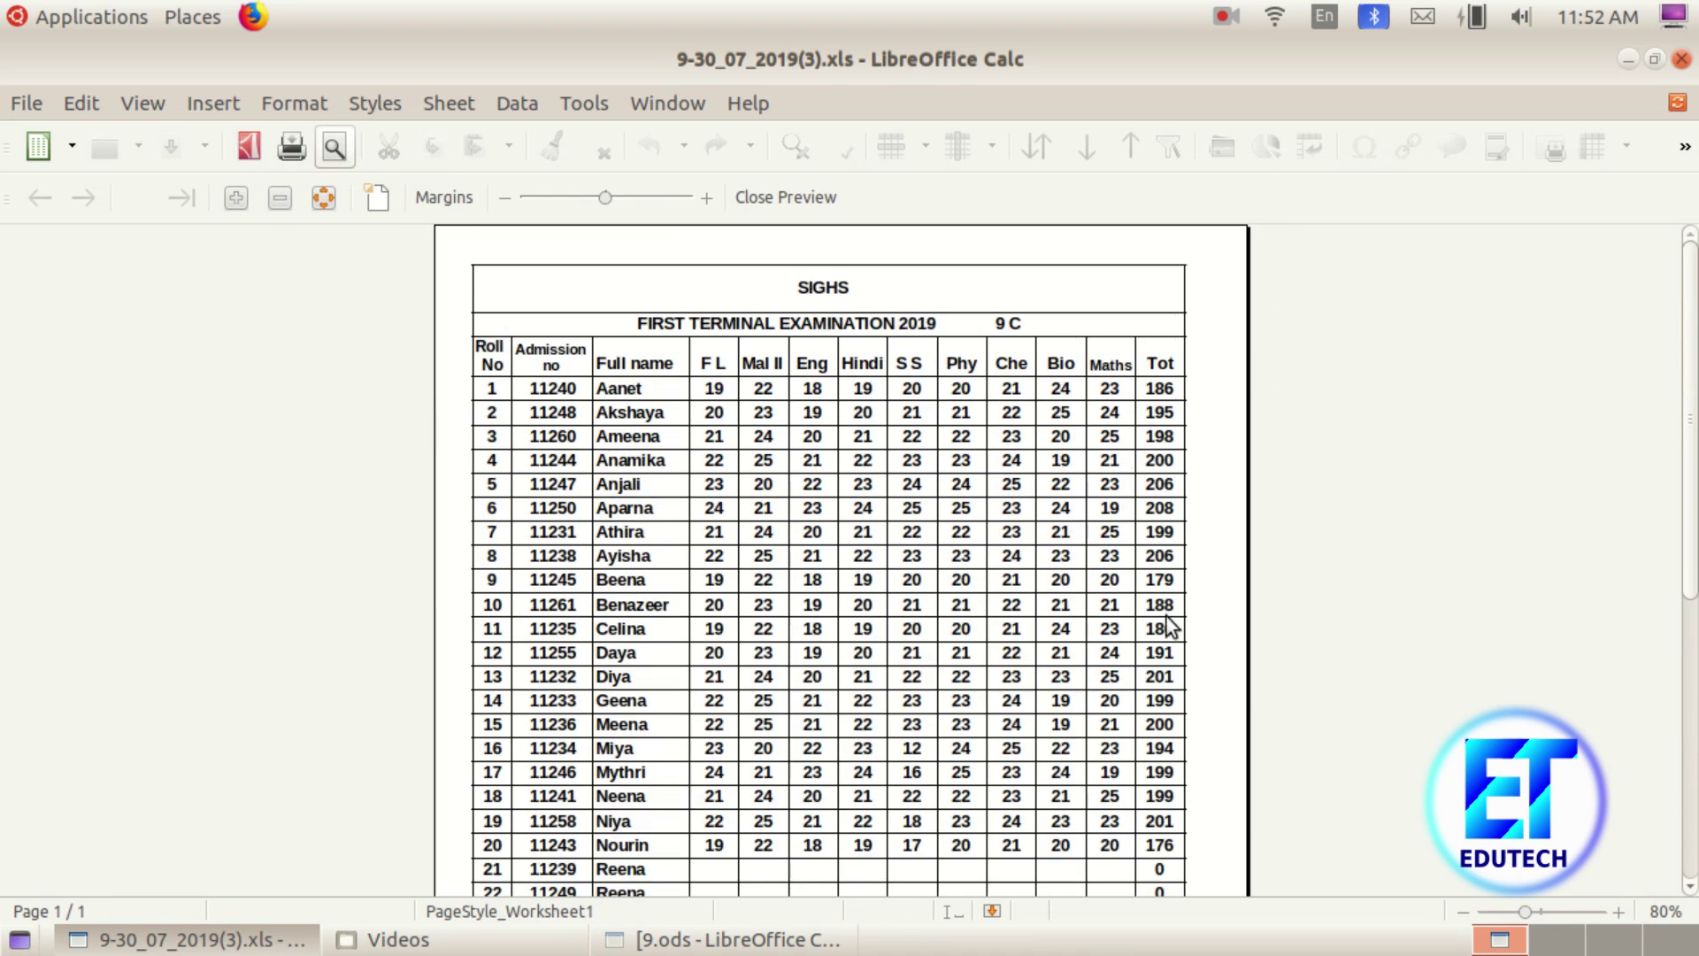
left_click(794, 200)
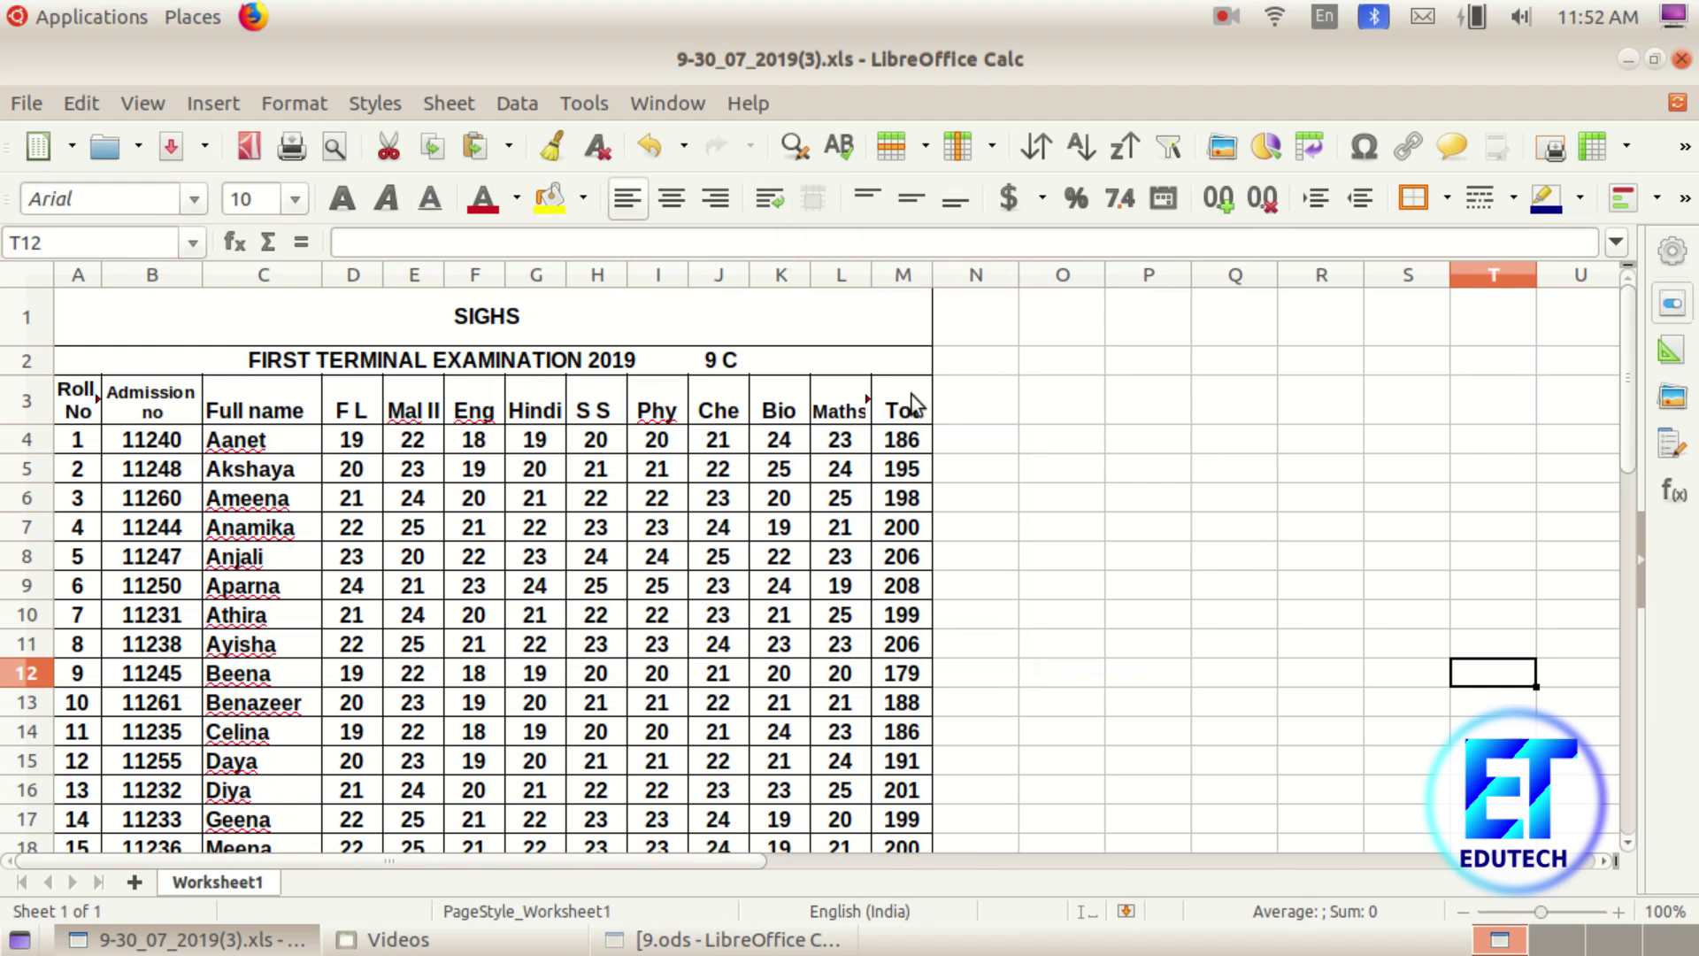
Narrow columns D to M equally and check the page layout in the print preview
left_click_drag(1623, 450, 1673, 702)
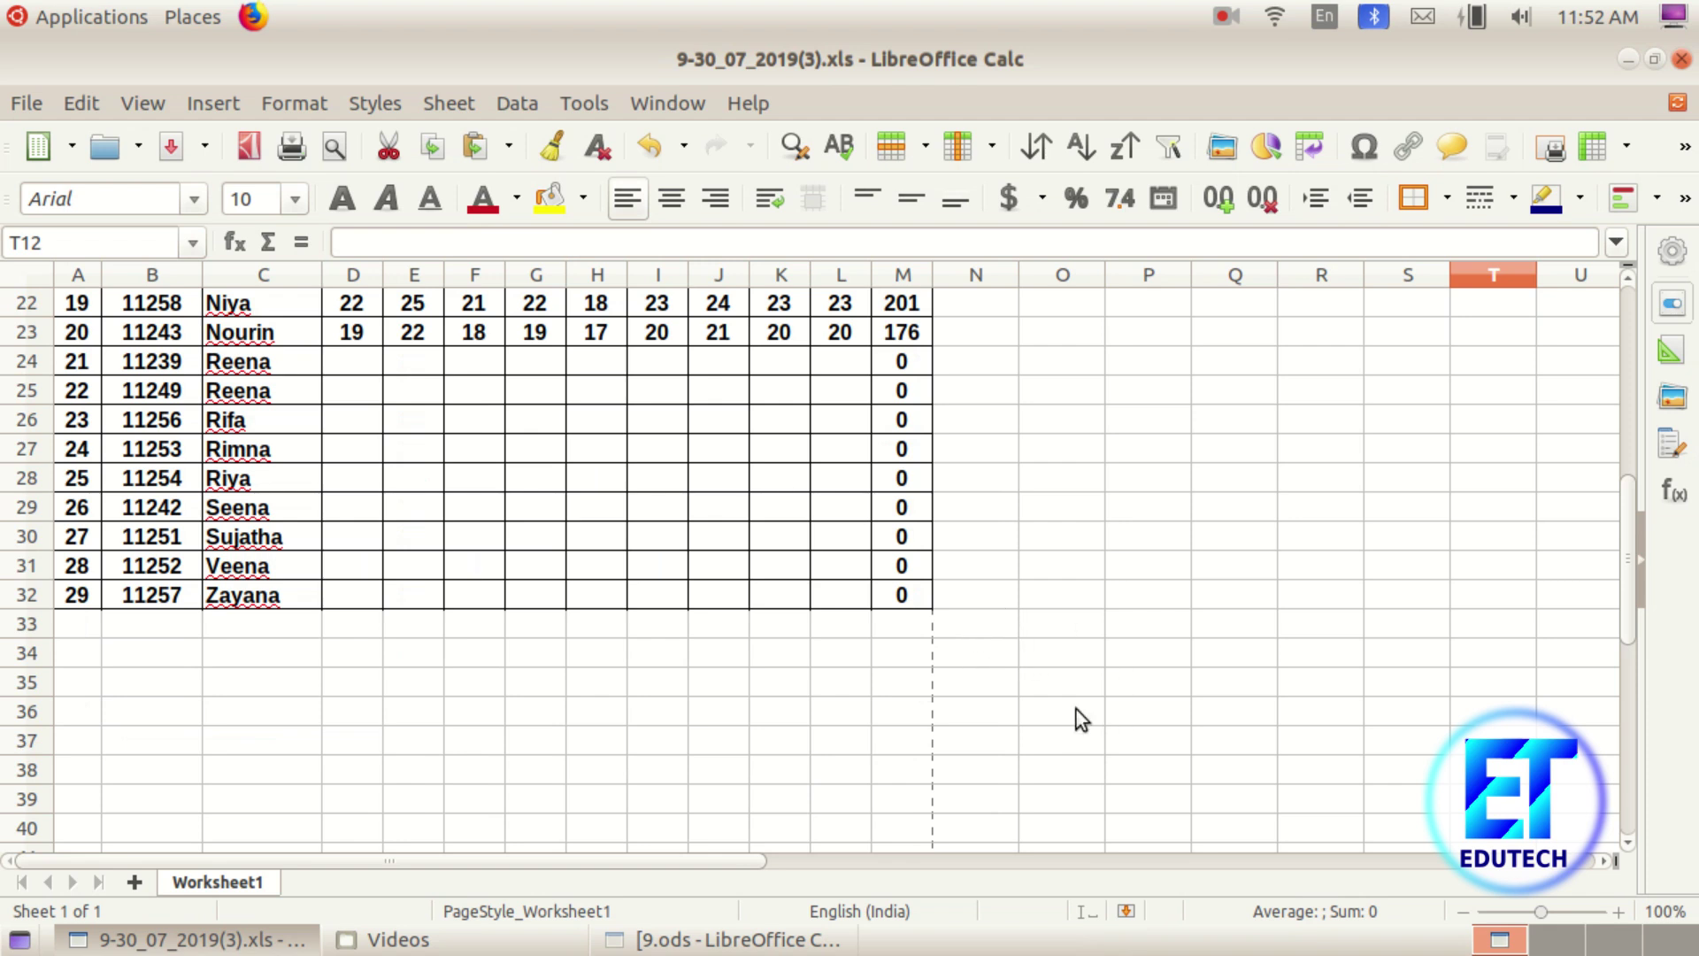
scroll(1027, 679, "up", 7)
scroll(1060, 687, "down", 5)
scroll(943, 704, "down", 3)
scroll(929, 630, "up", 8)
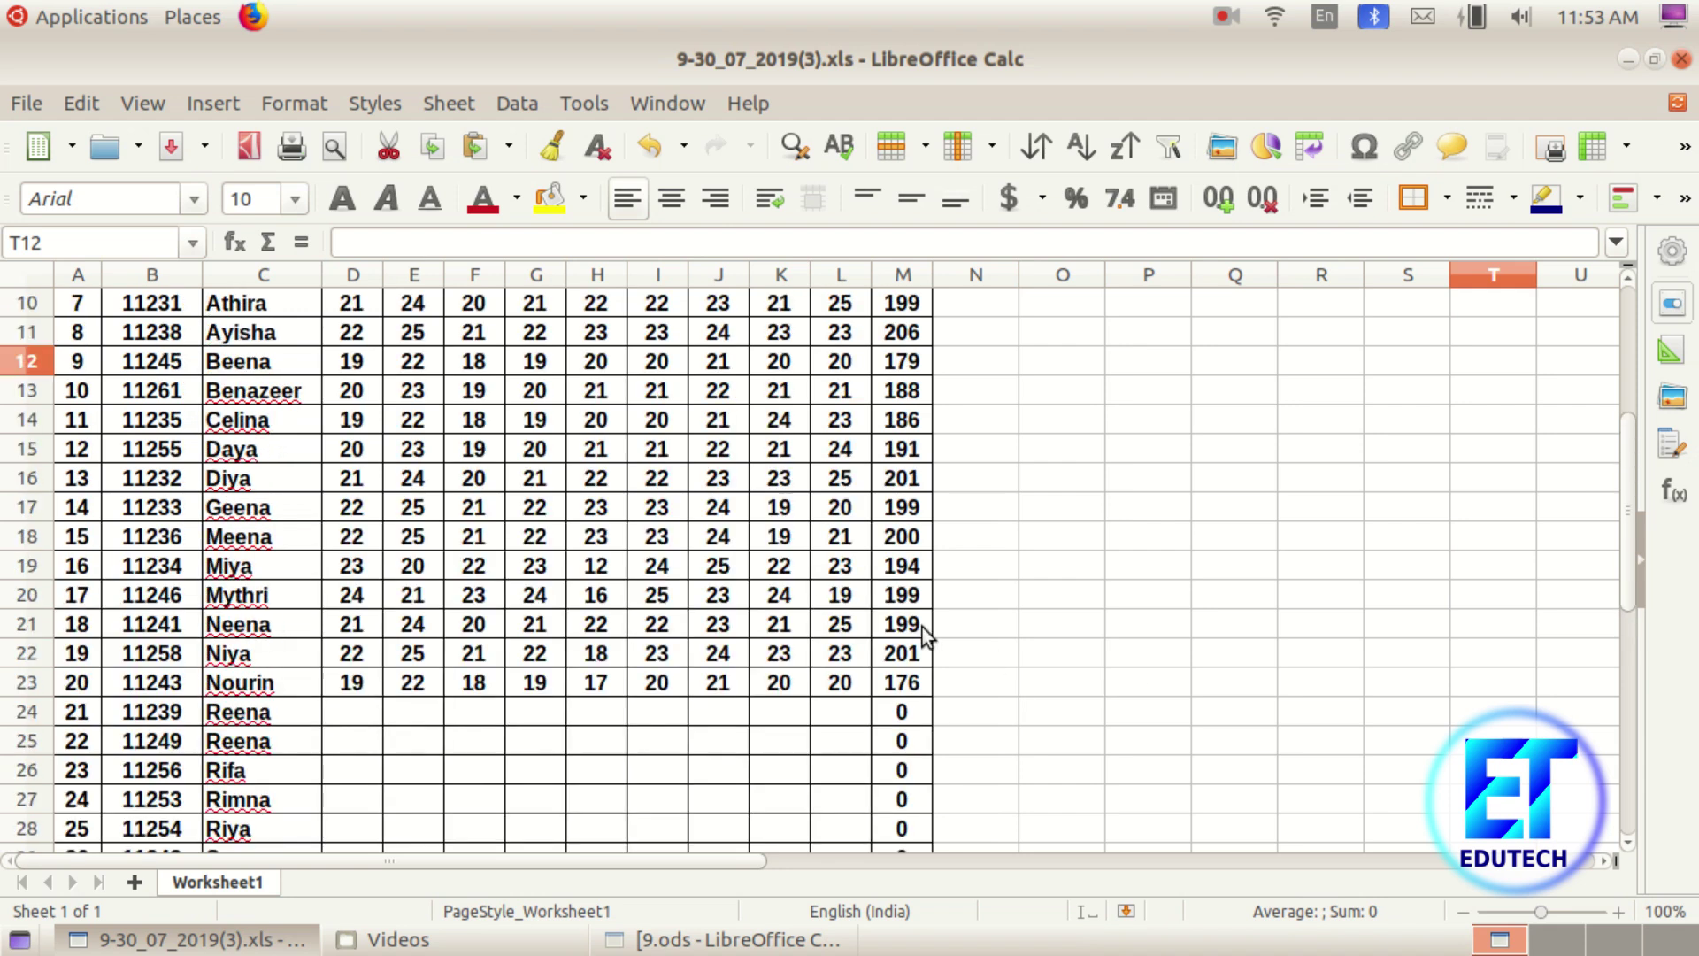
left_click_drag(361, 276, 880, 275)
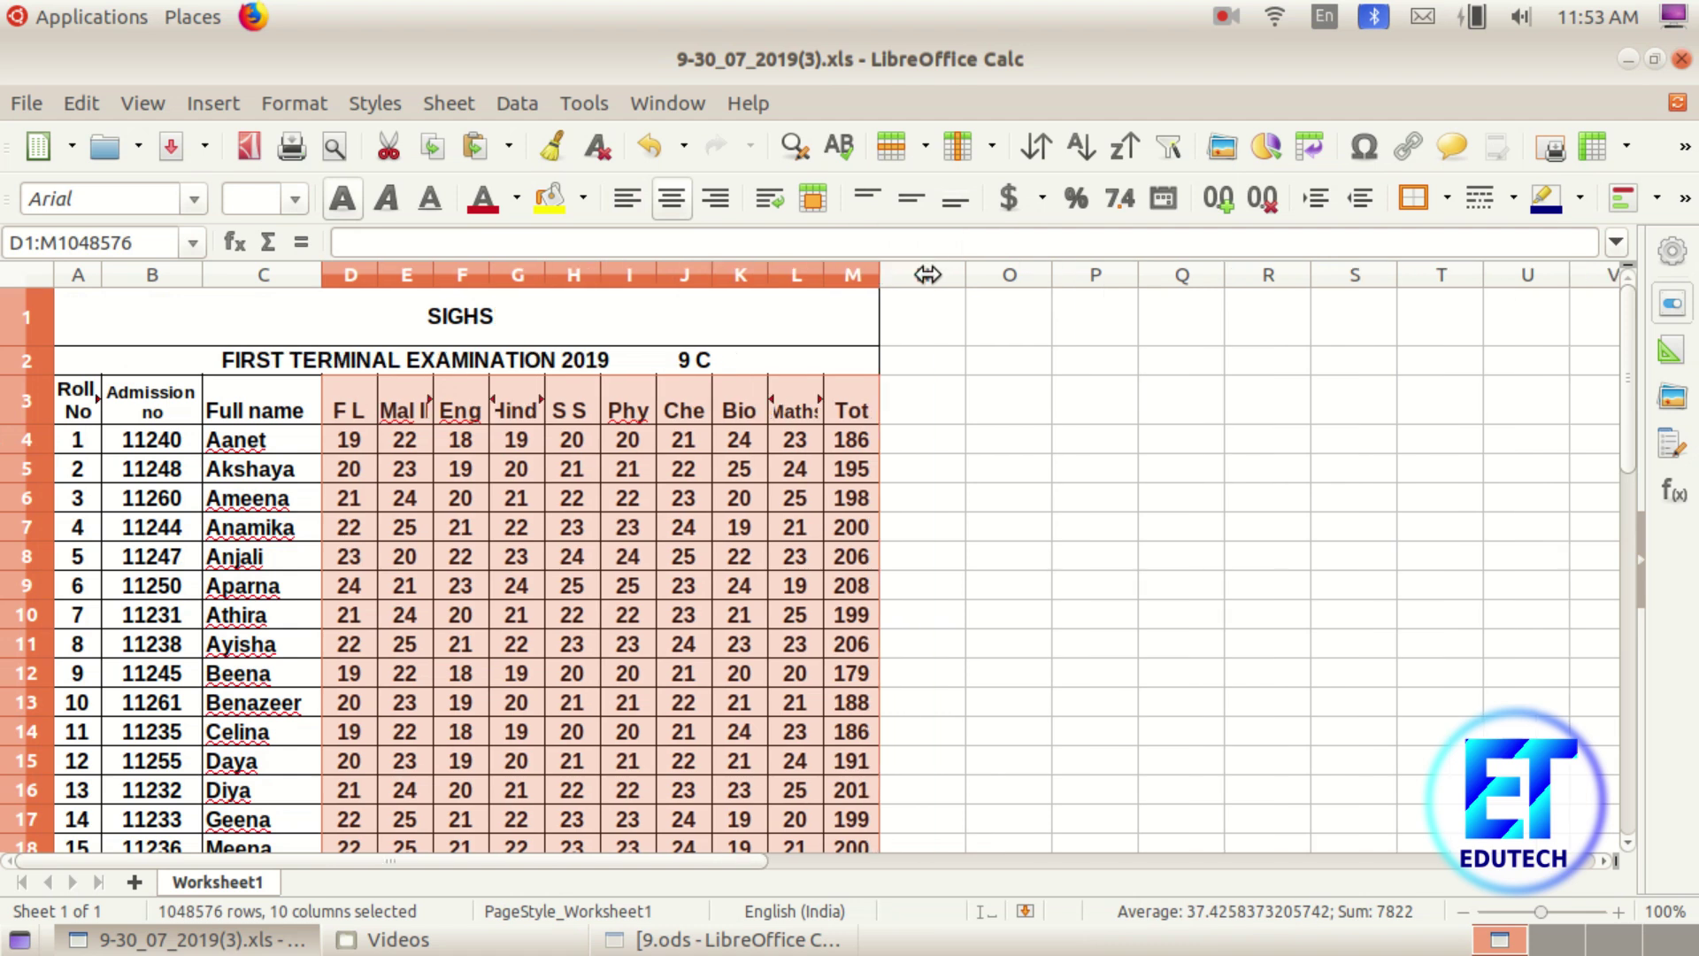
left_click(945, 329)
left_click(330, 159)
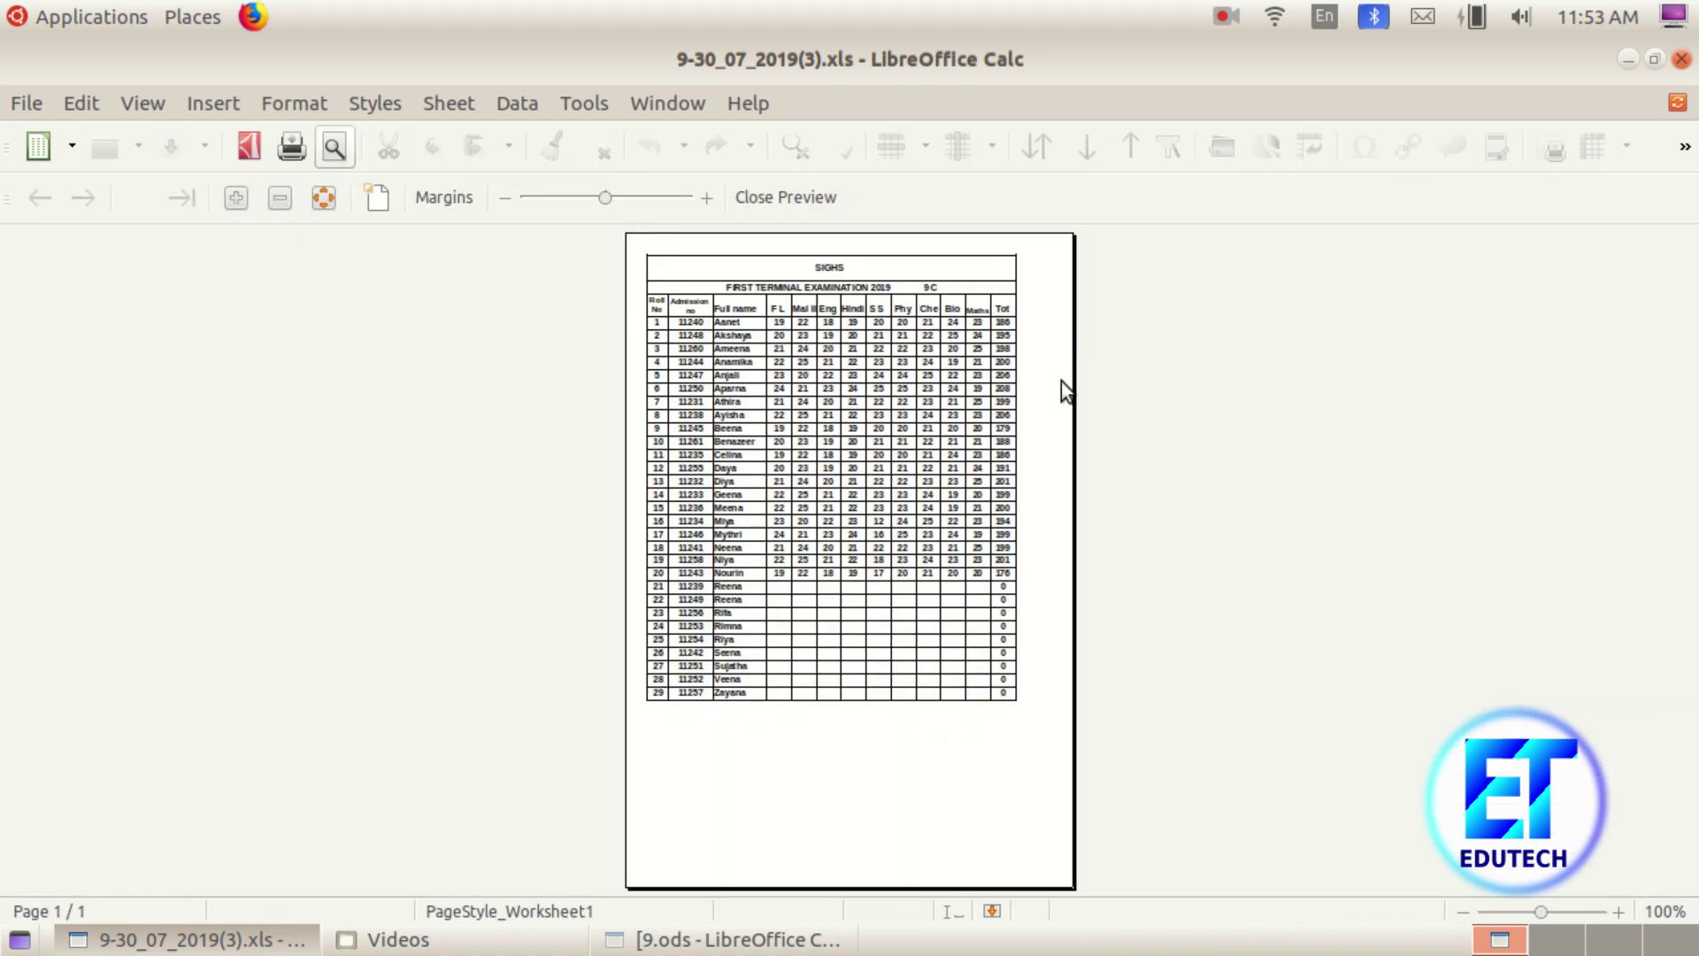
left_click(761, 195)
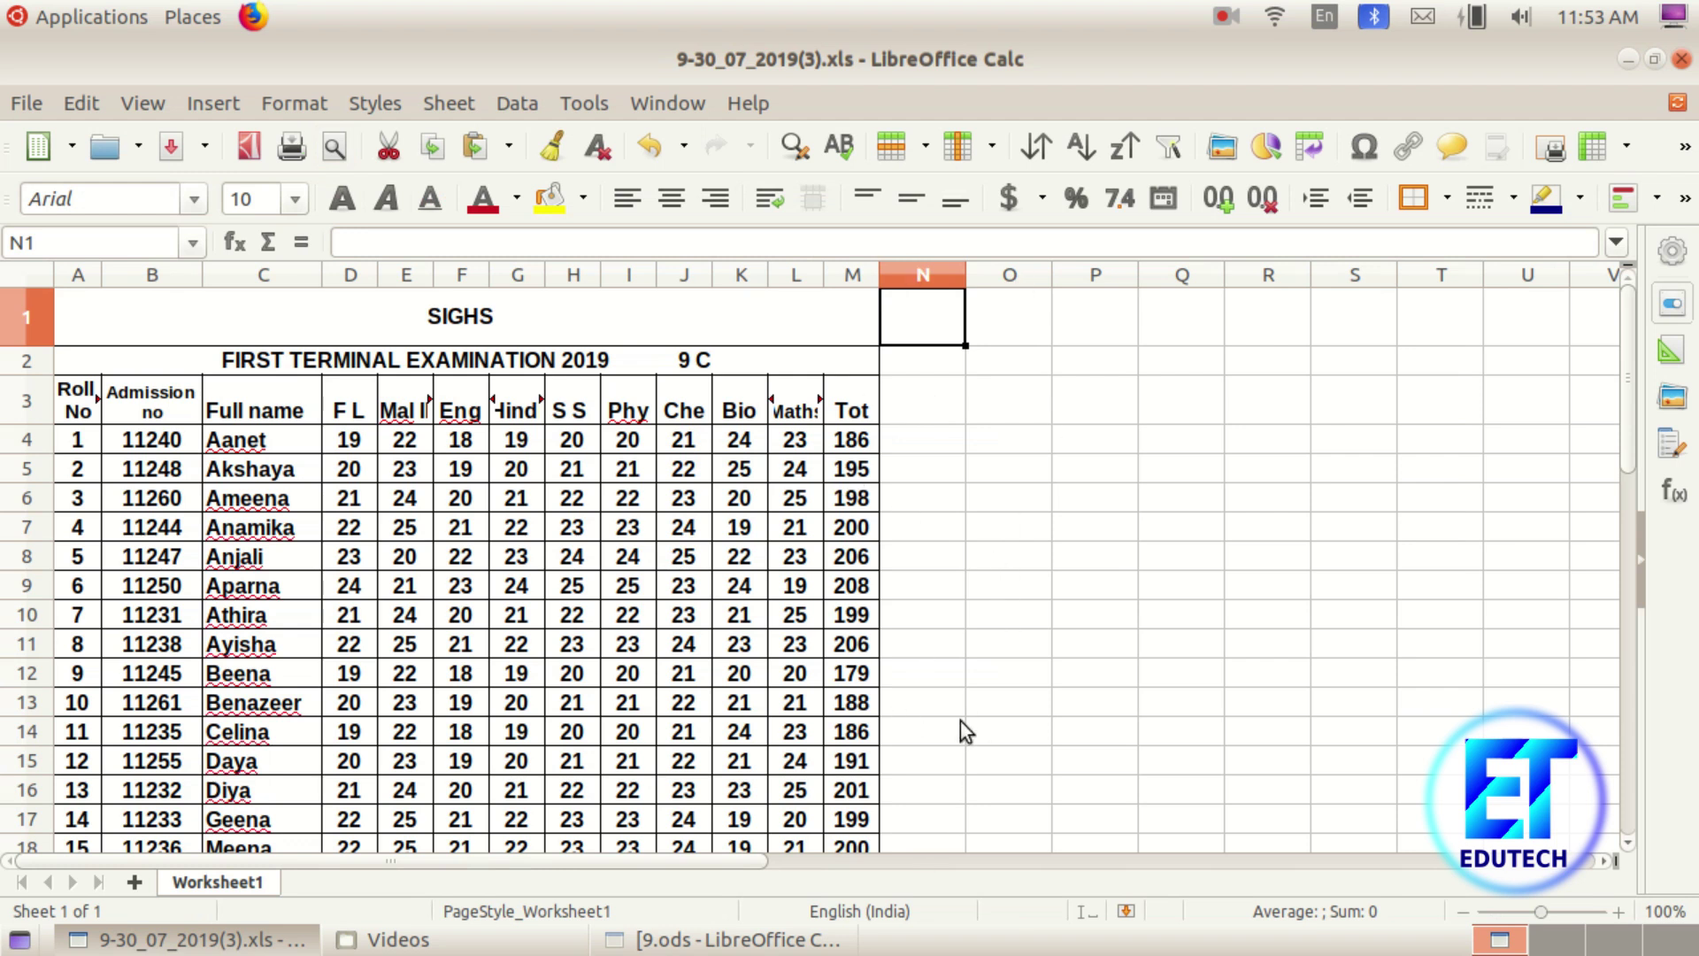
Sort the header and completed student rows in A3:M23 by Tot in descending order
scroll(959, 724, "down", 7)
scroll(959, 729, "up", 2)
scroll(960, 730, "up", 5)
left_click_drag(82, 414, 849, 664)
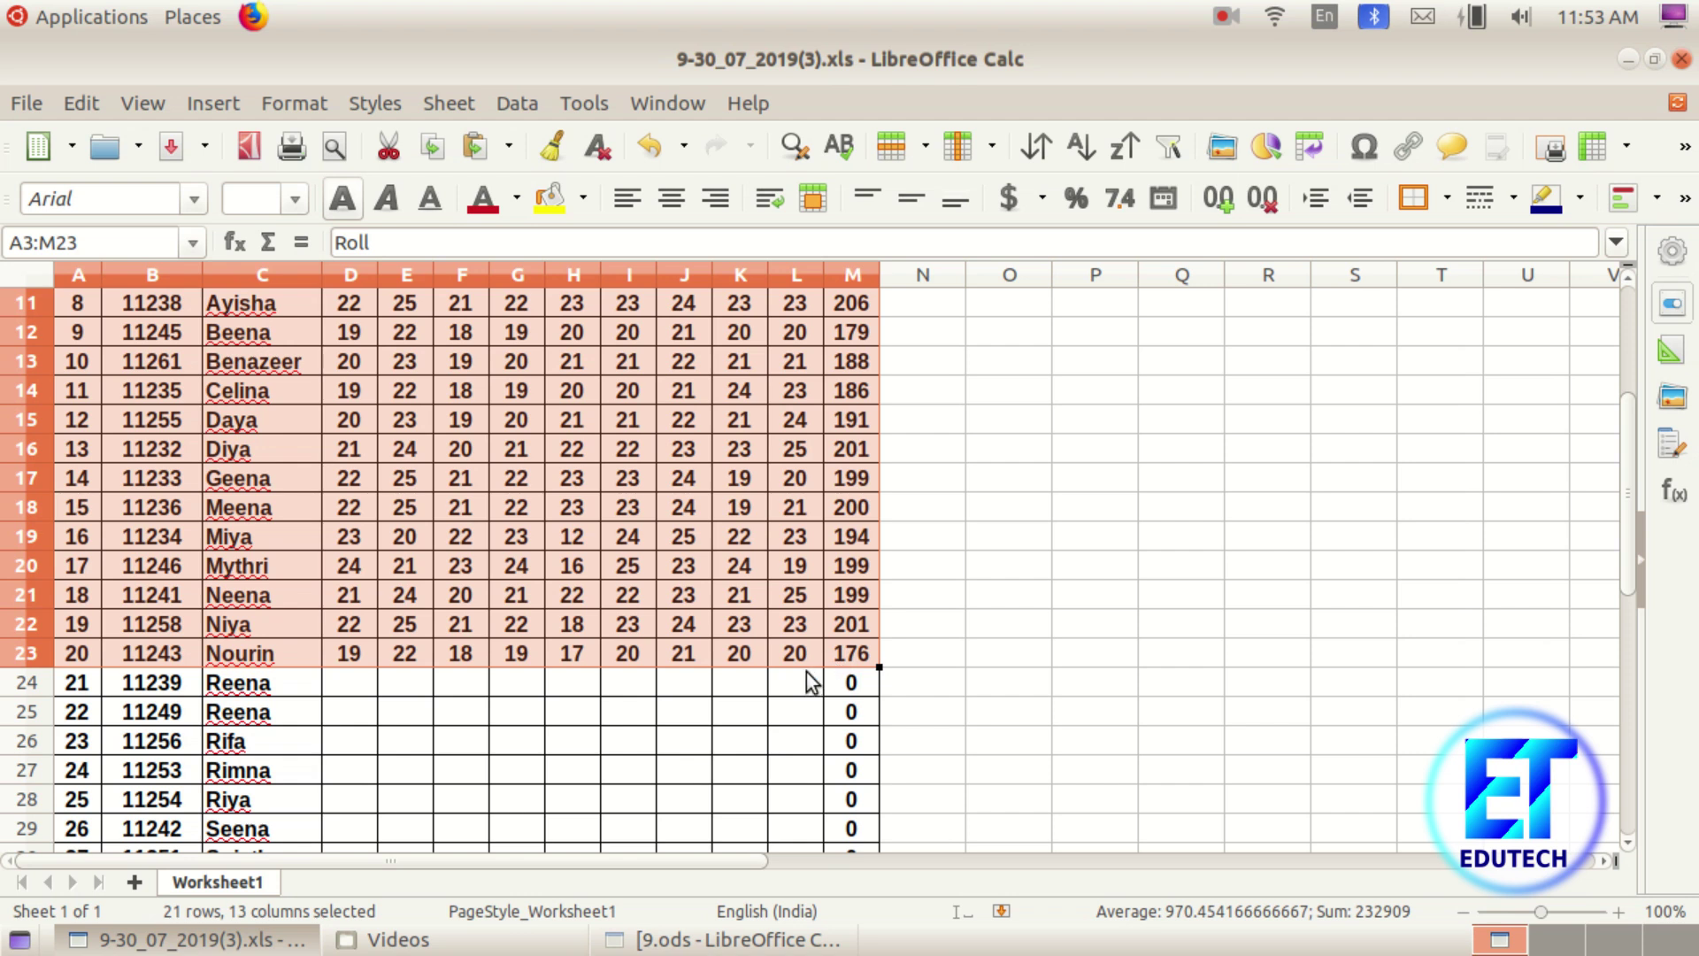
scroll(754, 672, "up", 4)
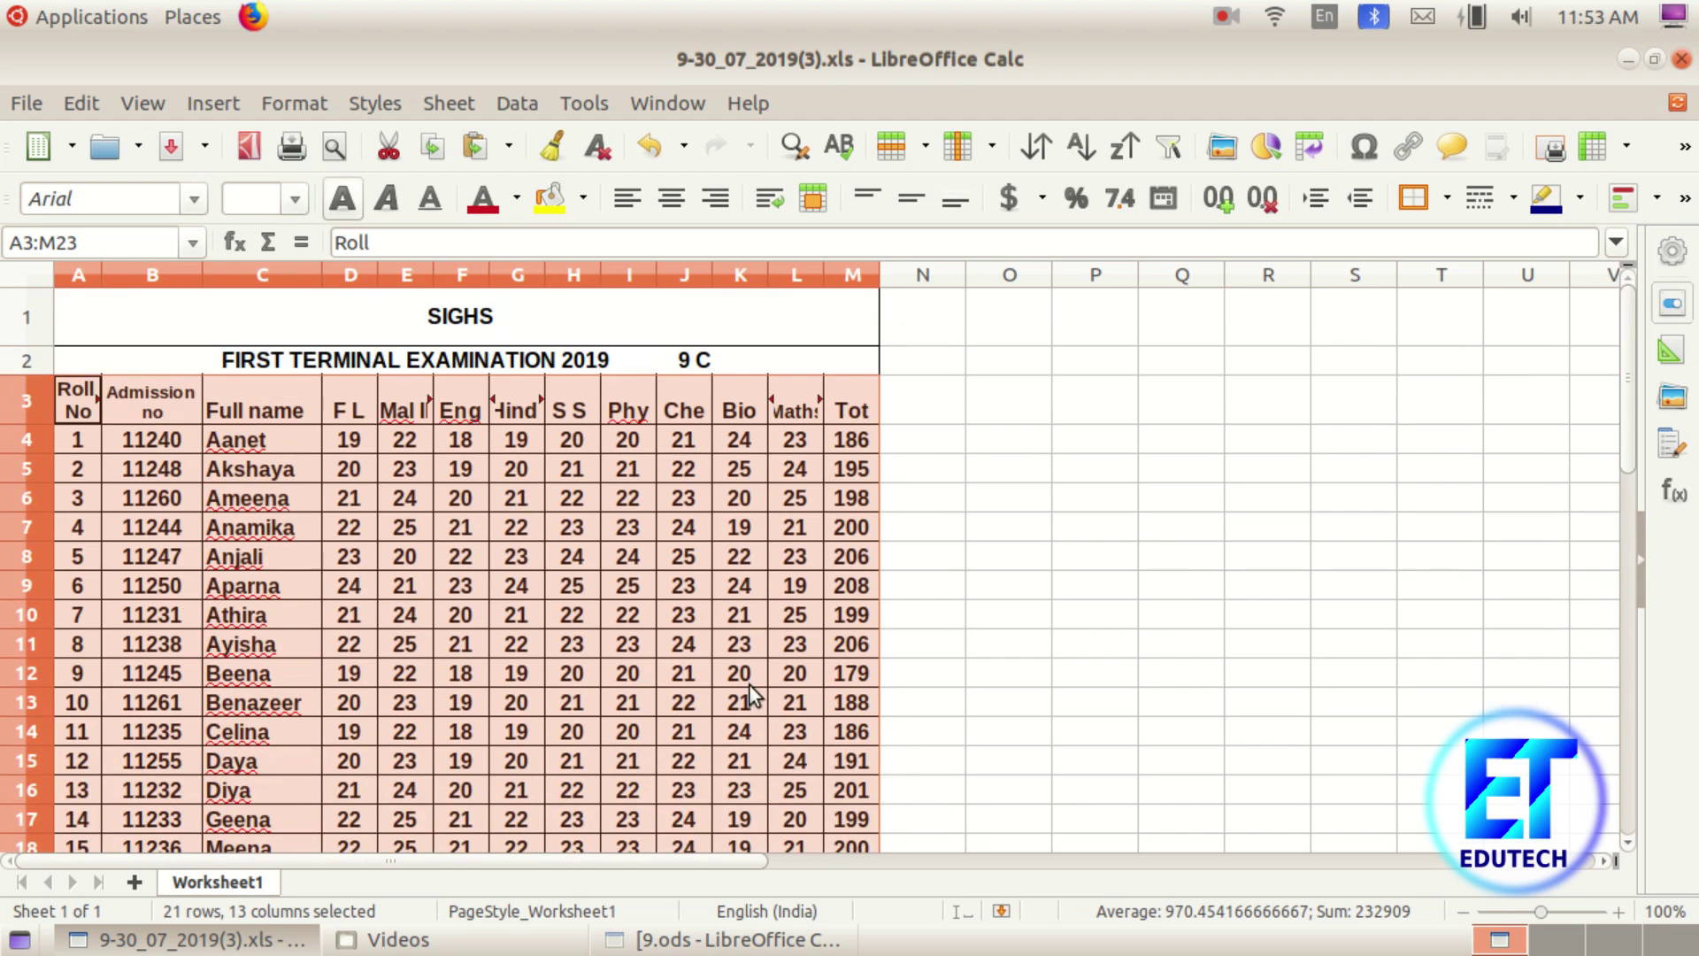
left_click(513, 95)
left_click(534, 133)
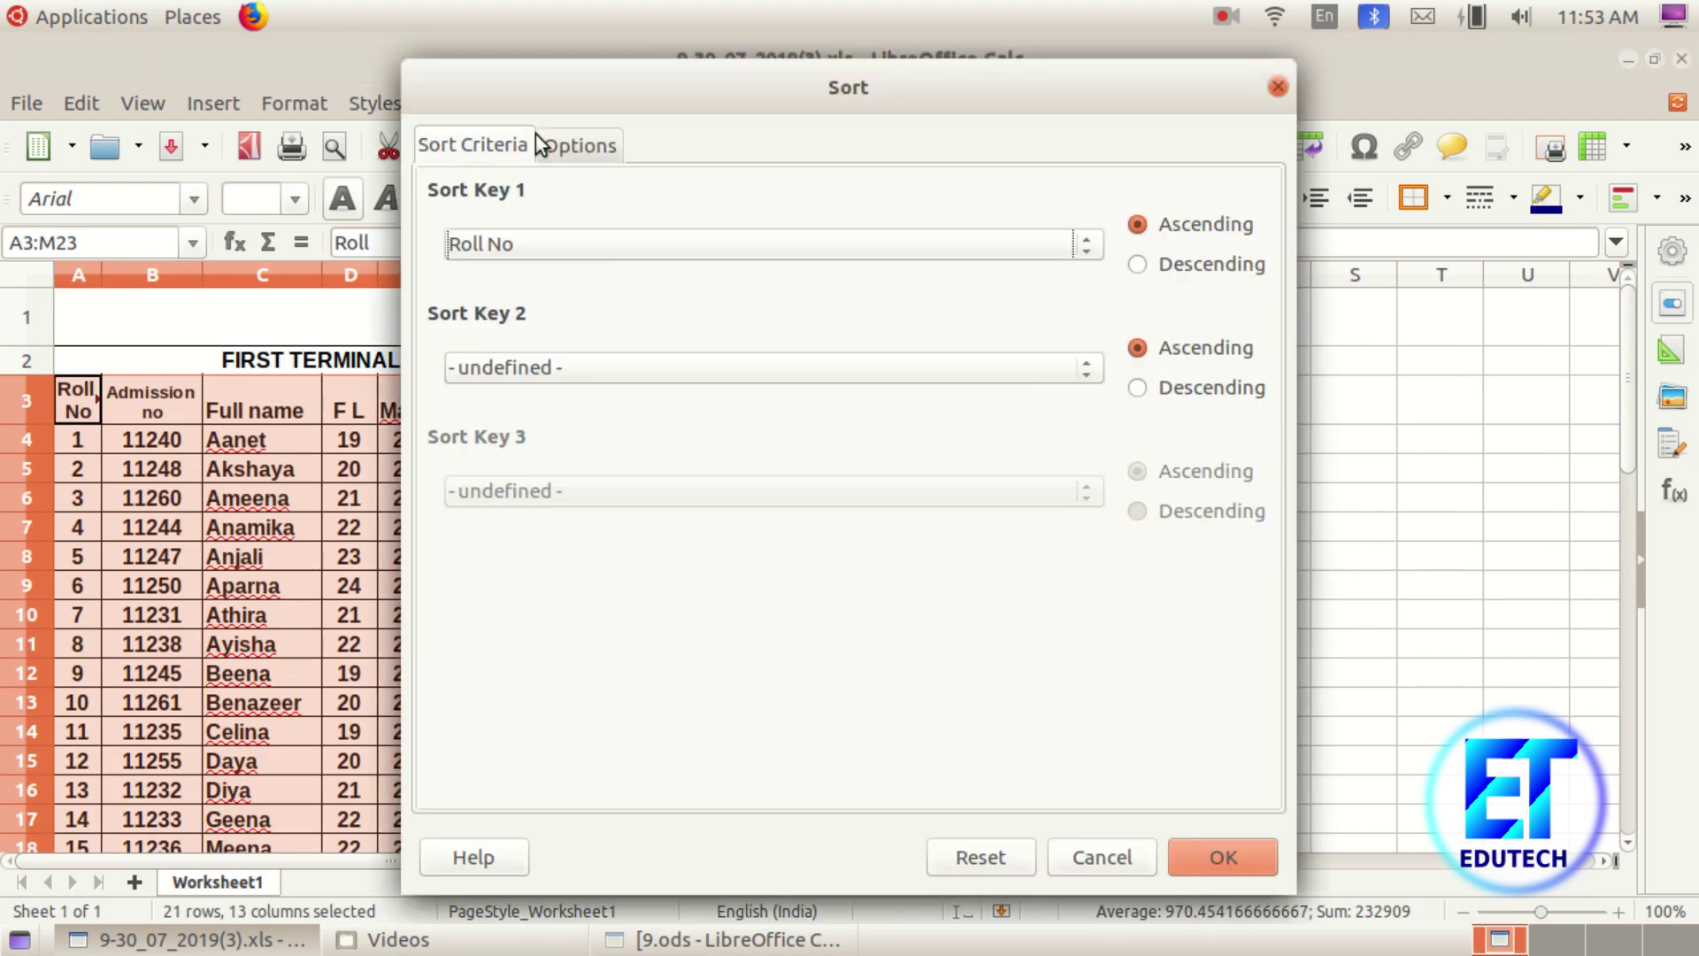
left_click_drag(644, 106, 868, 135)
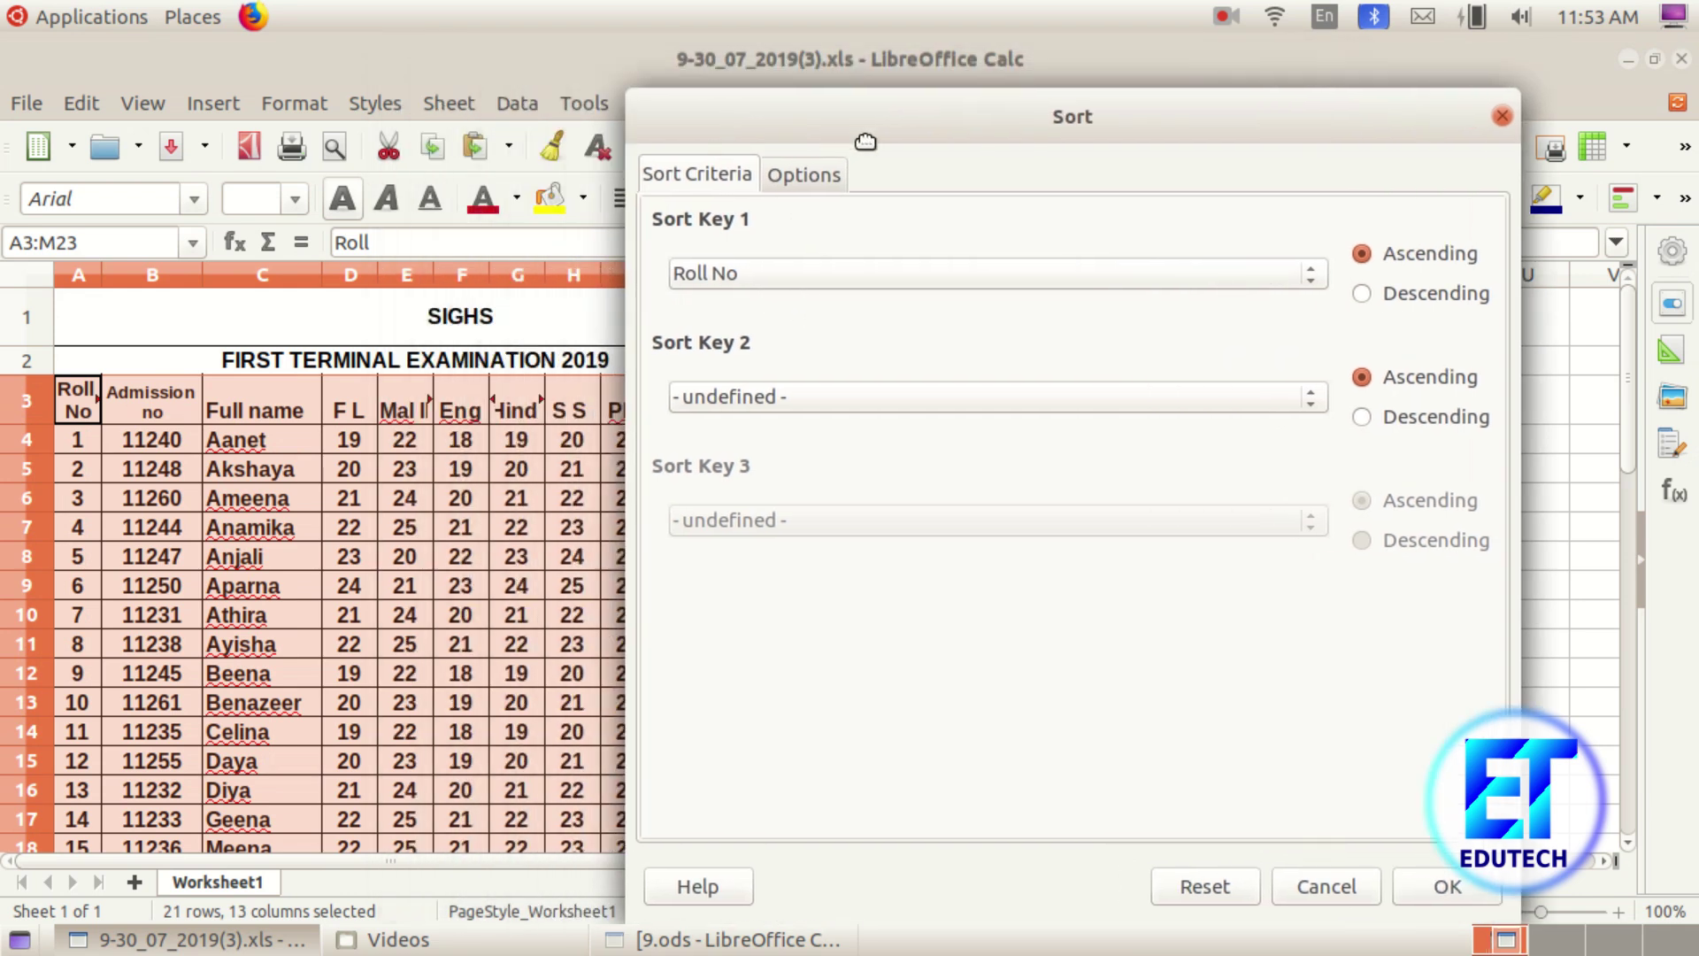
left_click(748, 266)
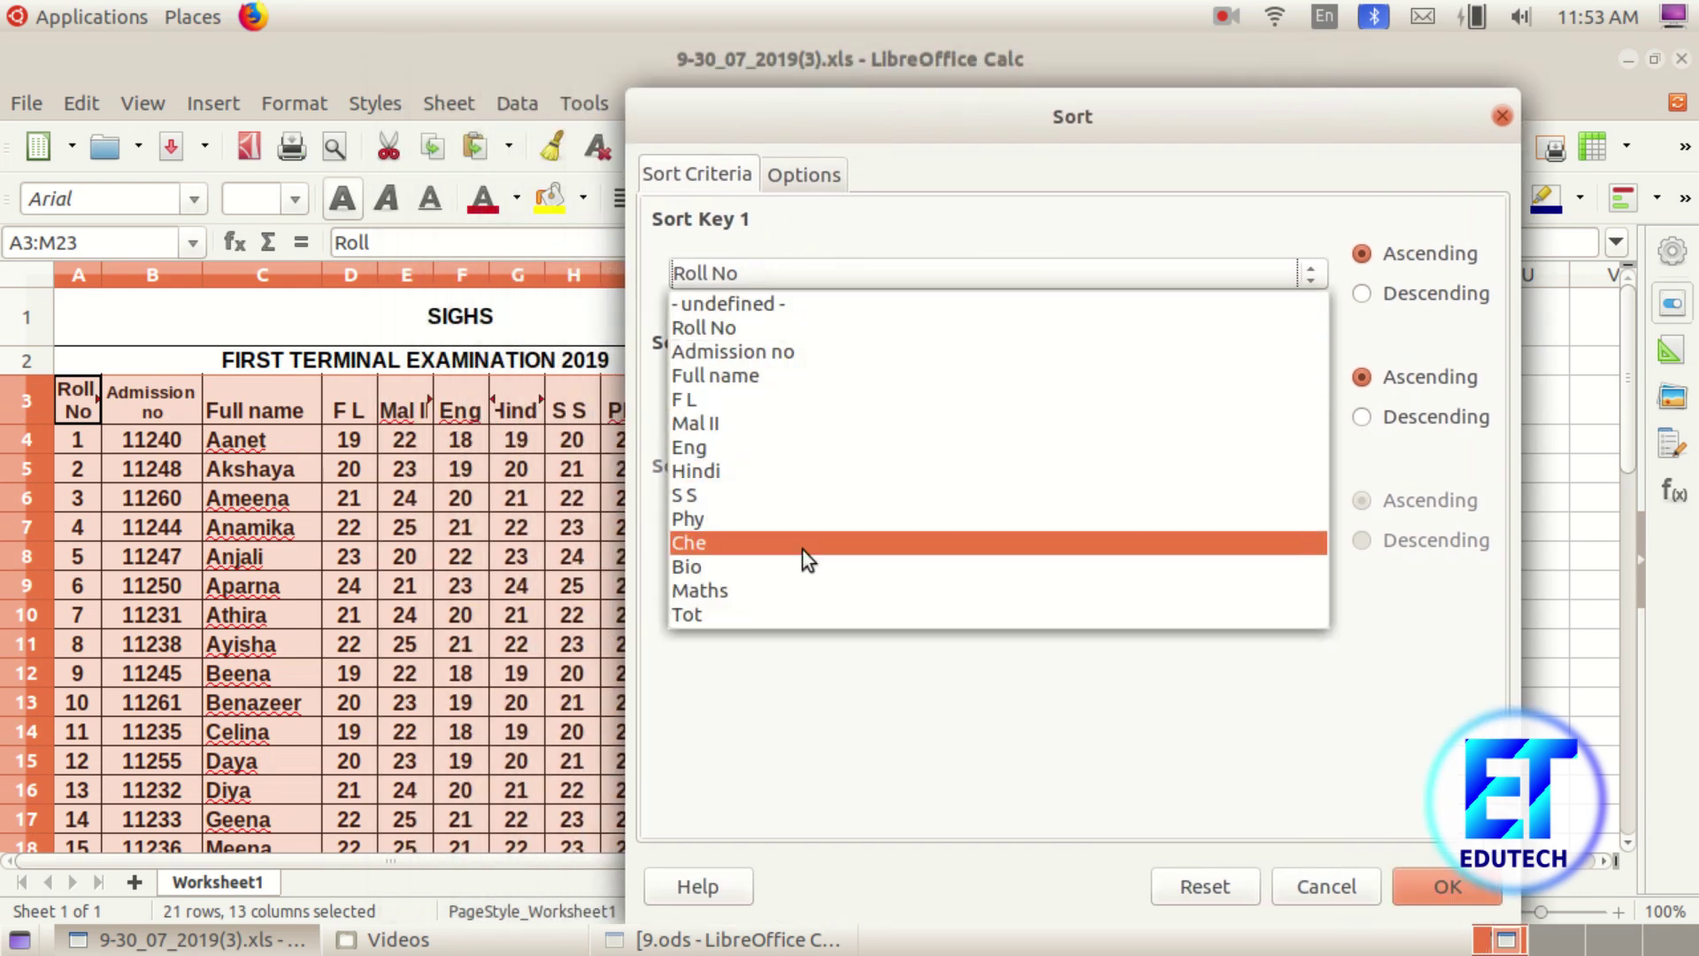
left_click(801, 618)
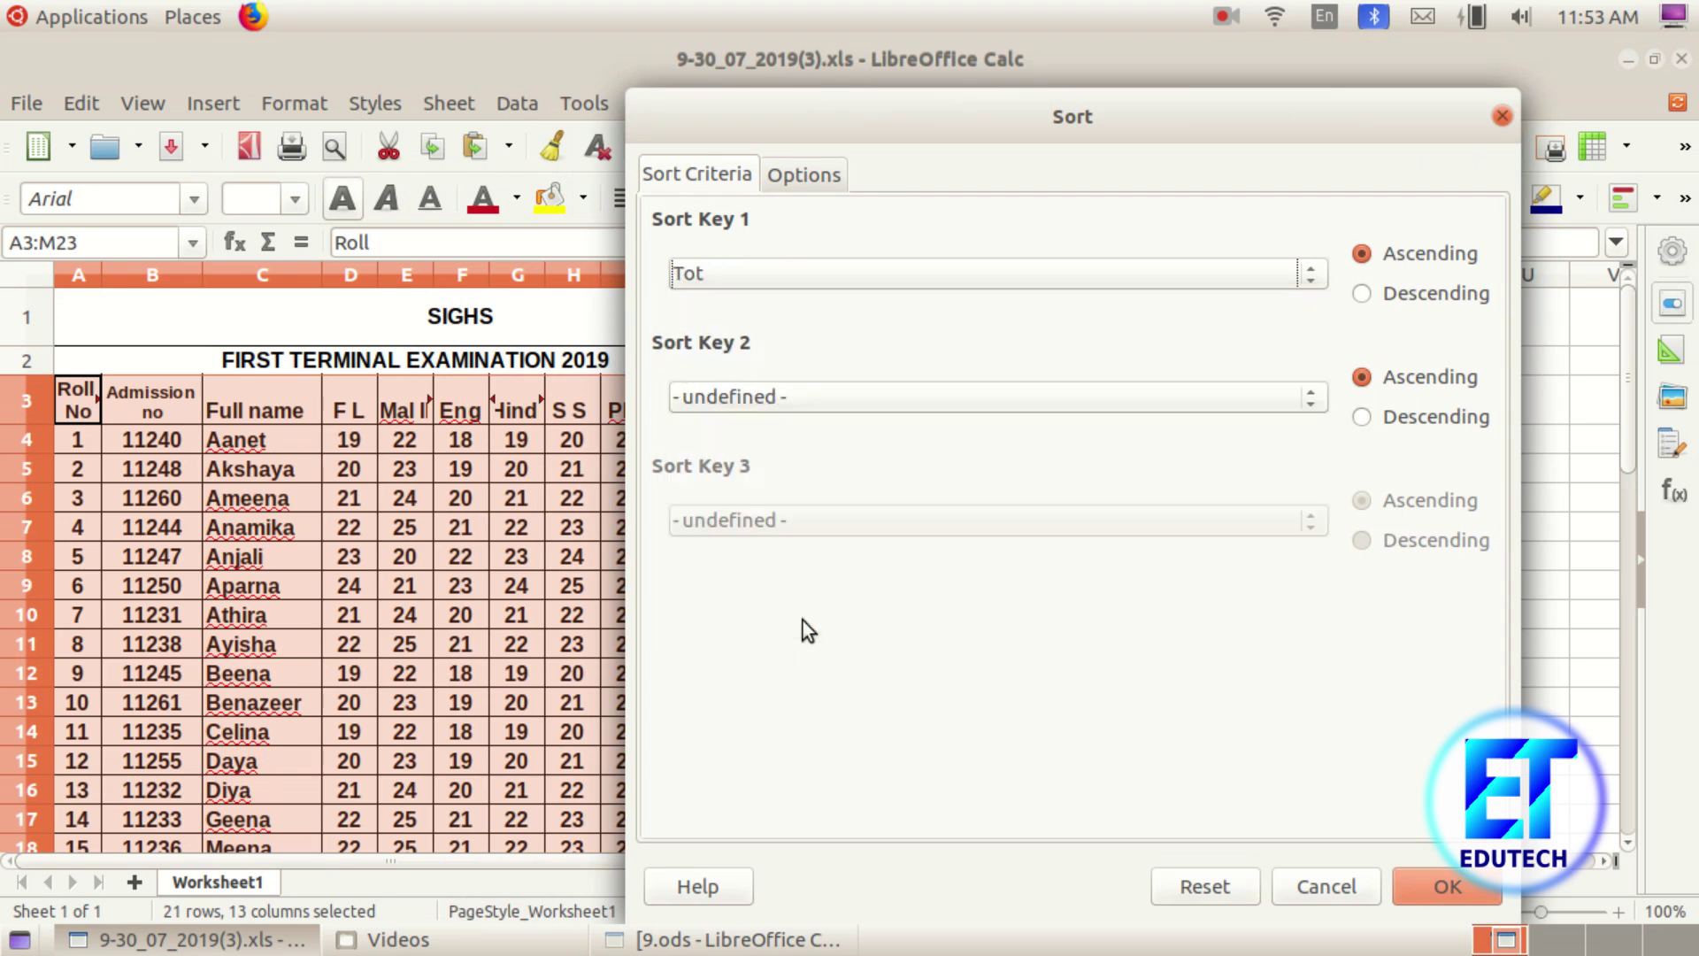
left_click(1414, 293)
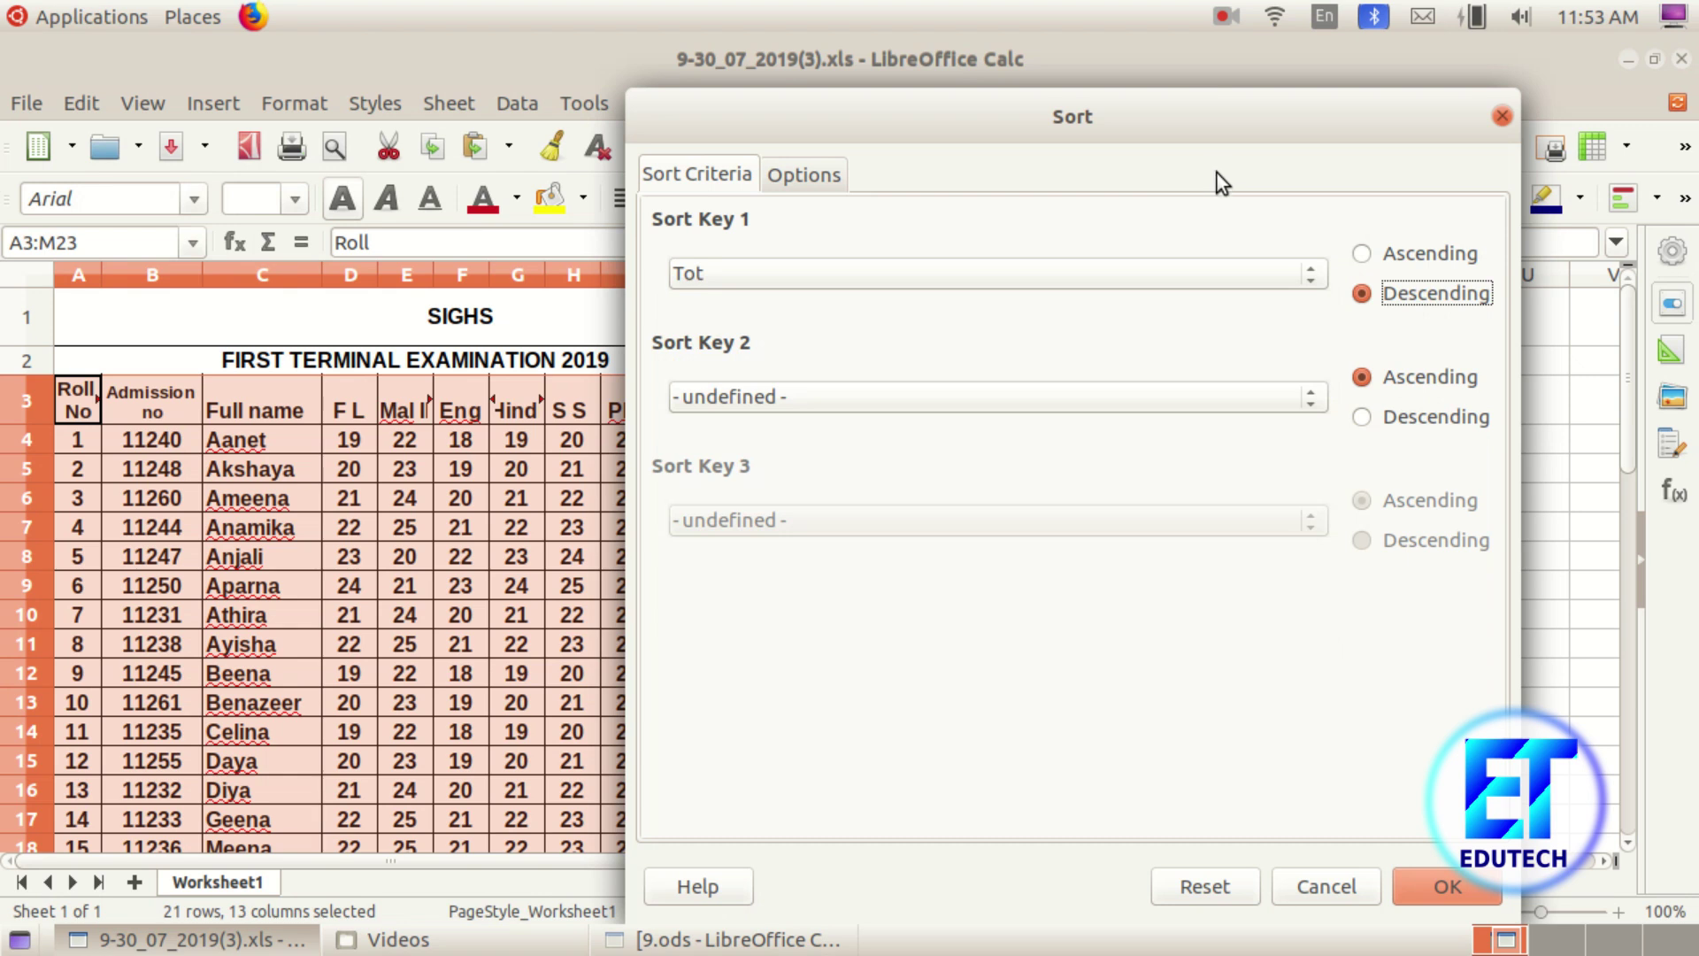
left_click(1467, 890)
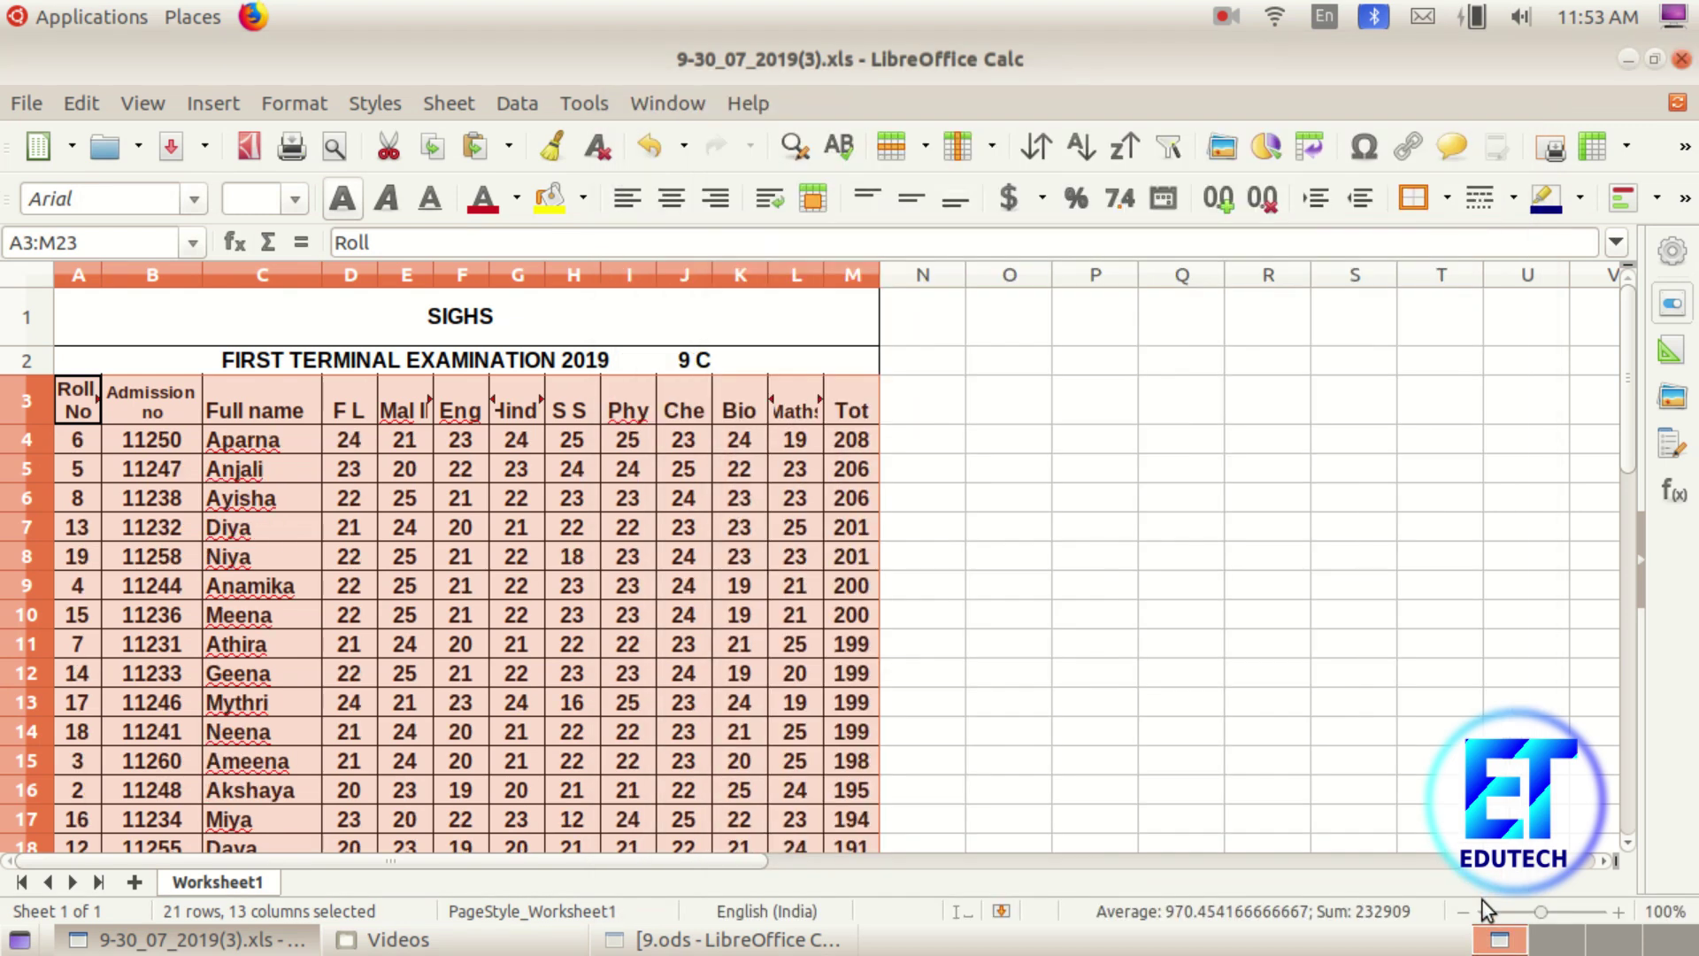
left_click(1240, 755)
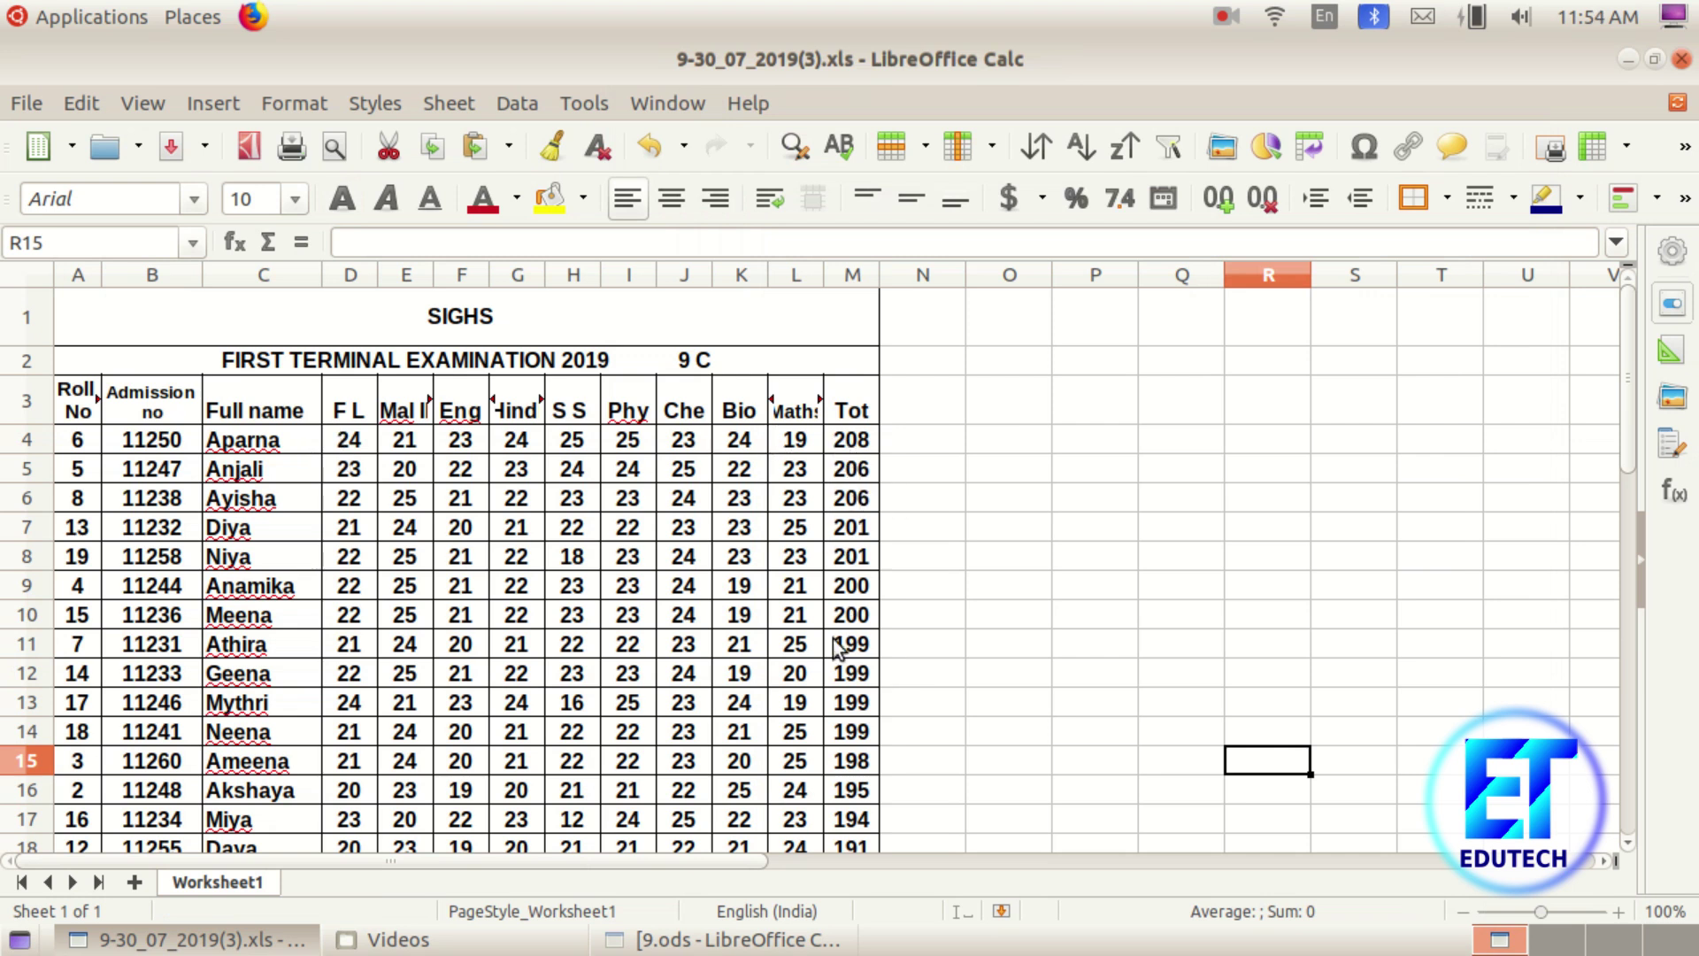
Examine the sorted totals down to the last student and the first four students' details in A4:C7
scroll(832, 653, "down", 3)
scroll(832, 653, "down", 2)
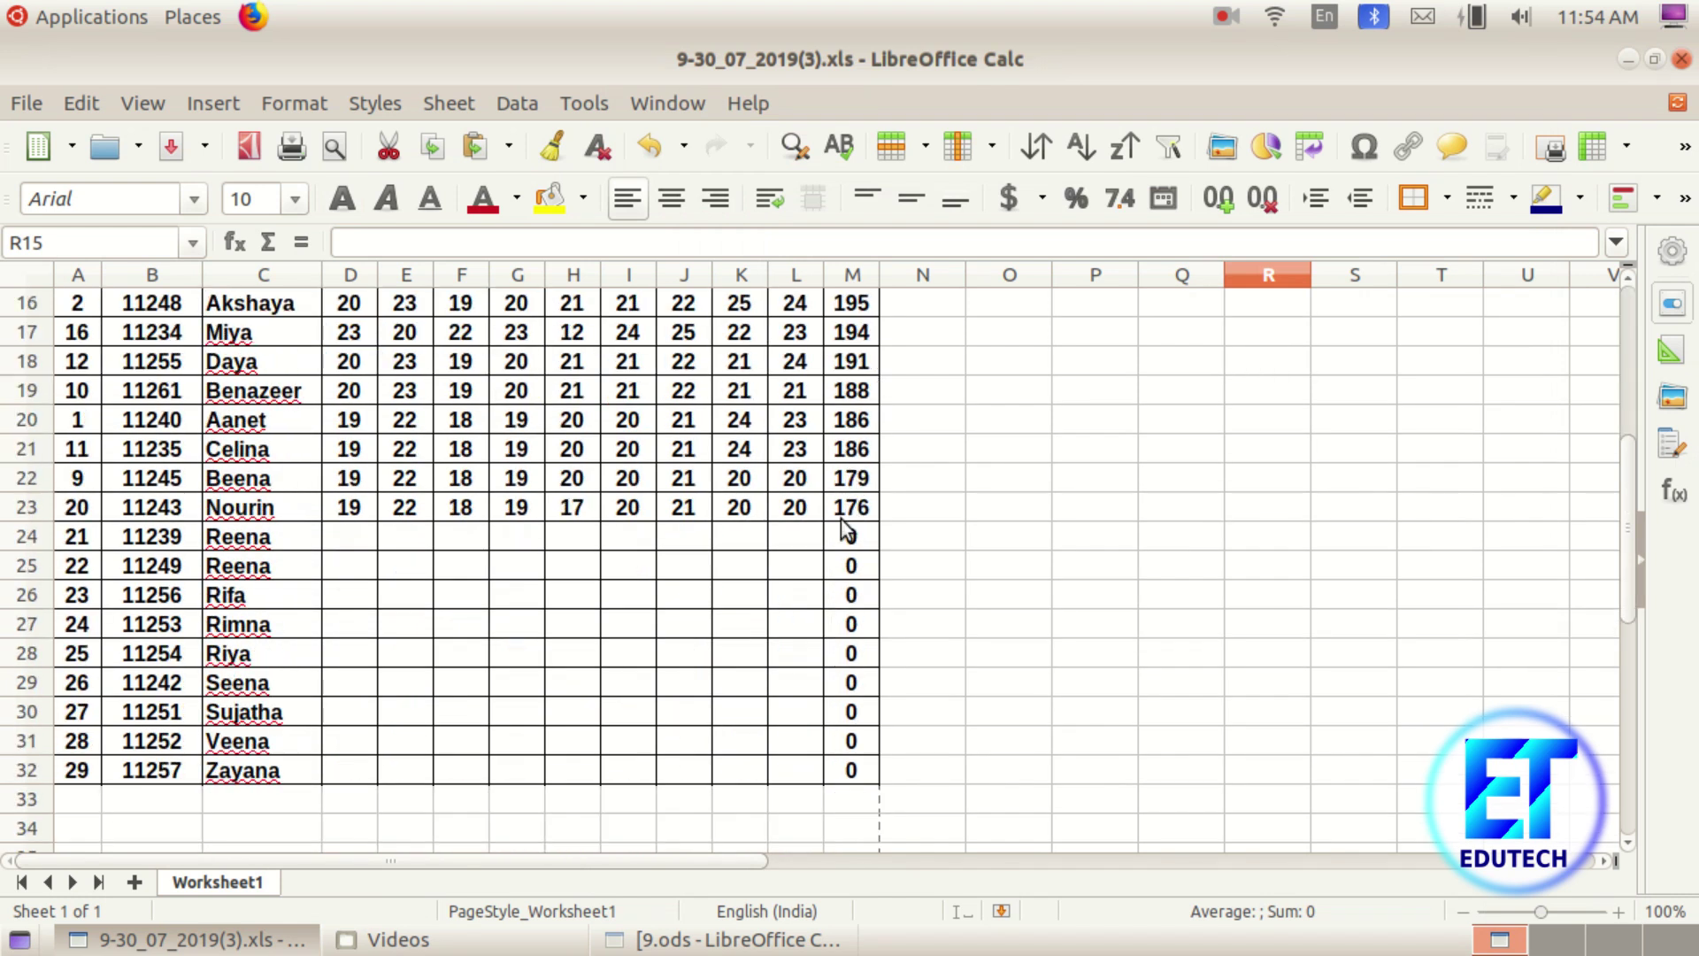
scroll(841, 522, "up", 5)
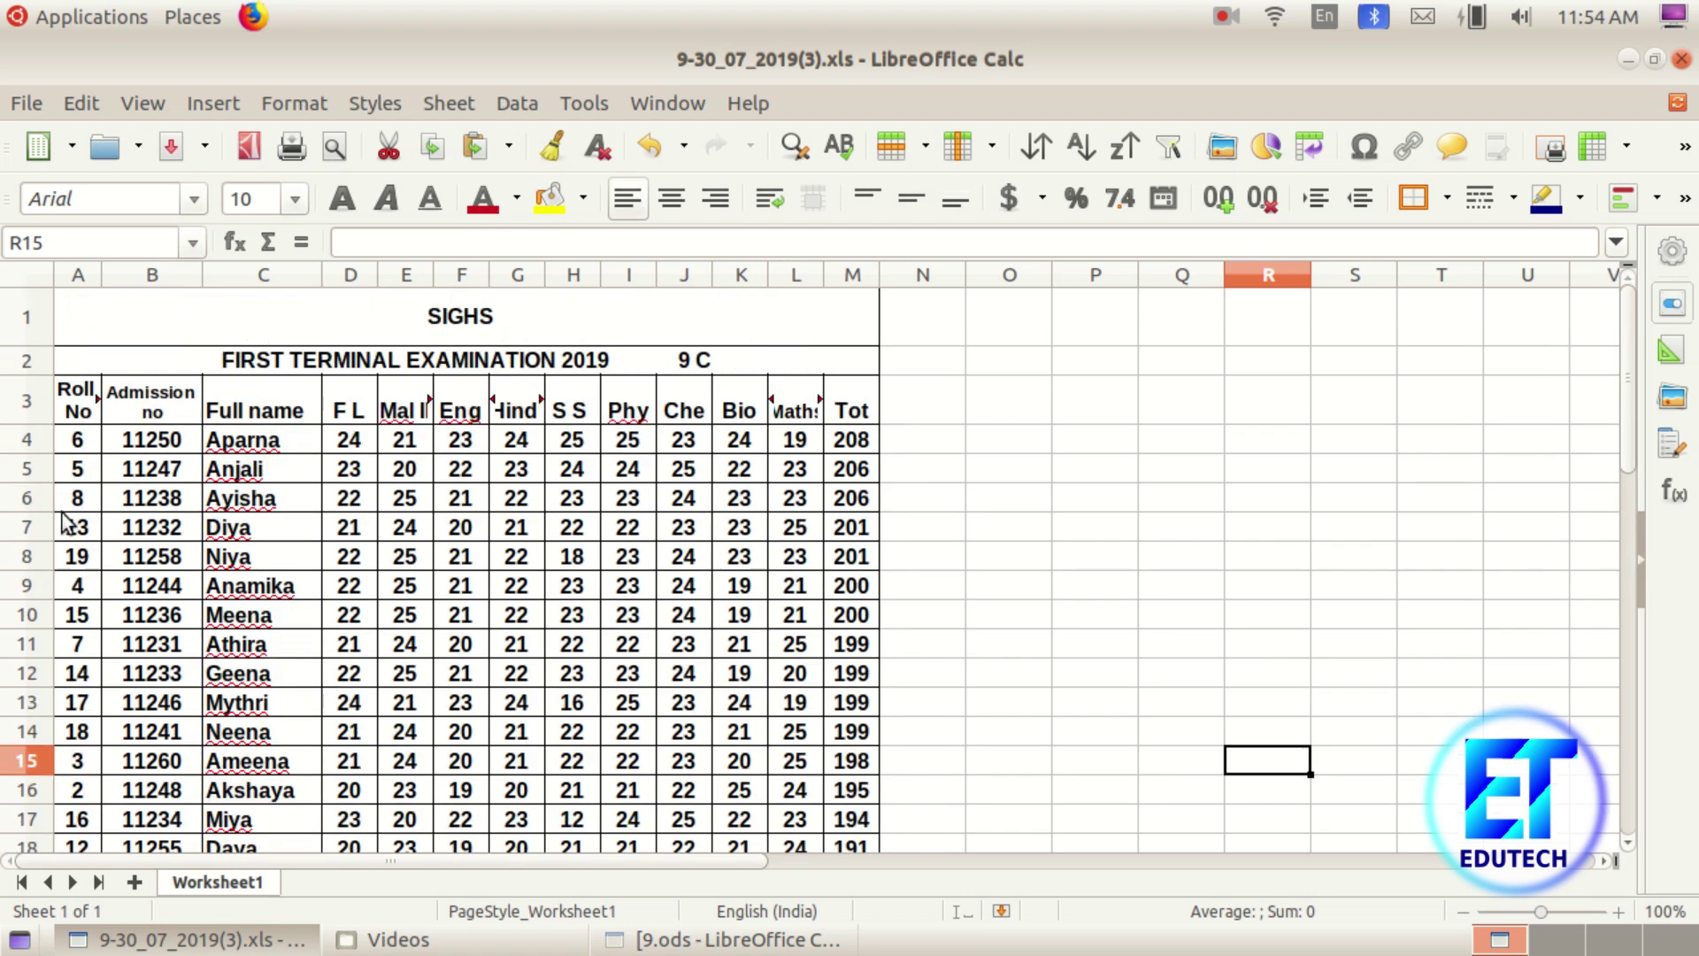
left_click_drag(73, 440, 271, 529)
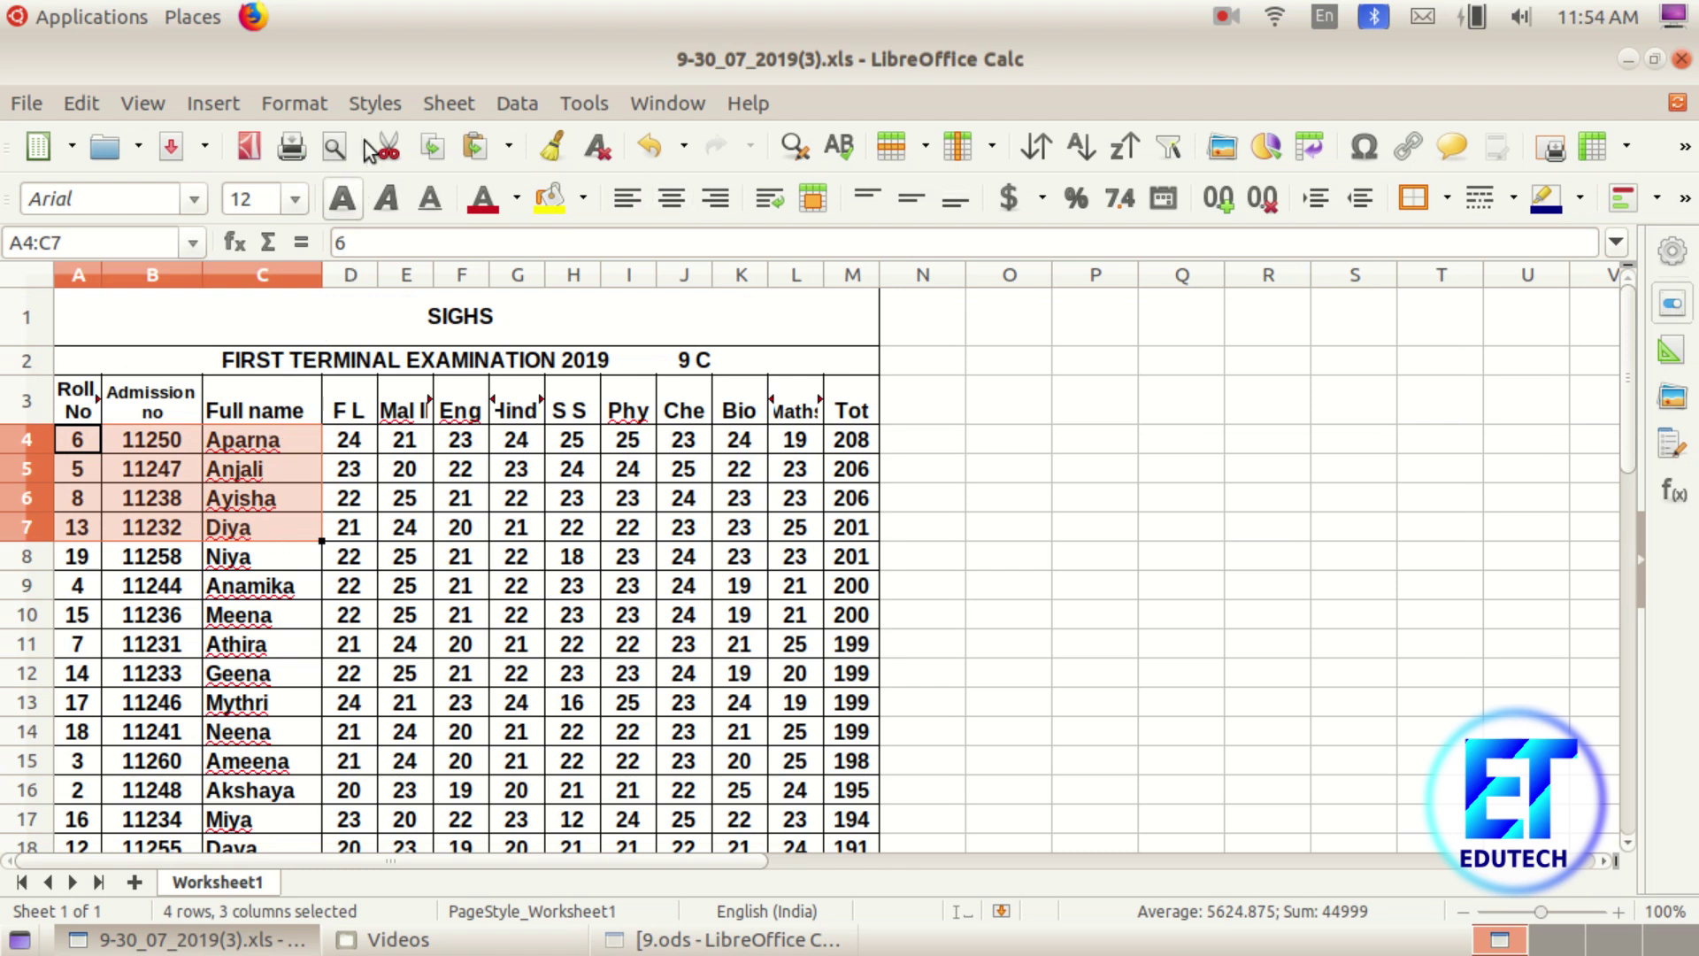
Copy the first four students' details in A4:C7 and enter the heading TOP 5 STUDENTS in B35 below the mark sheet
left_click(432, 146)
scroll(357, 548, "down", 8)
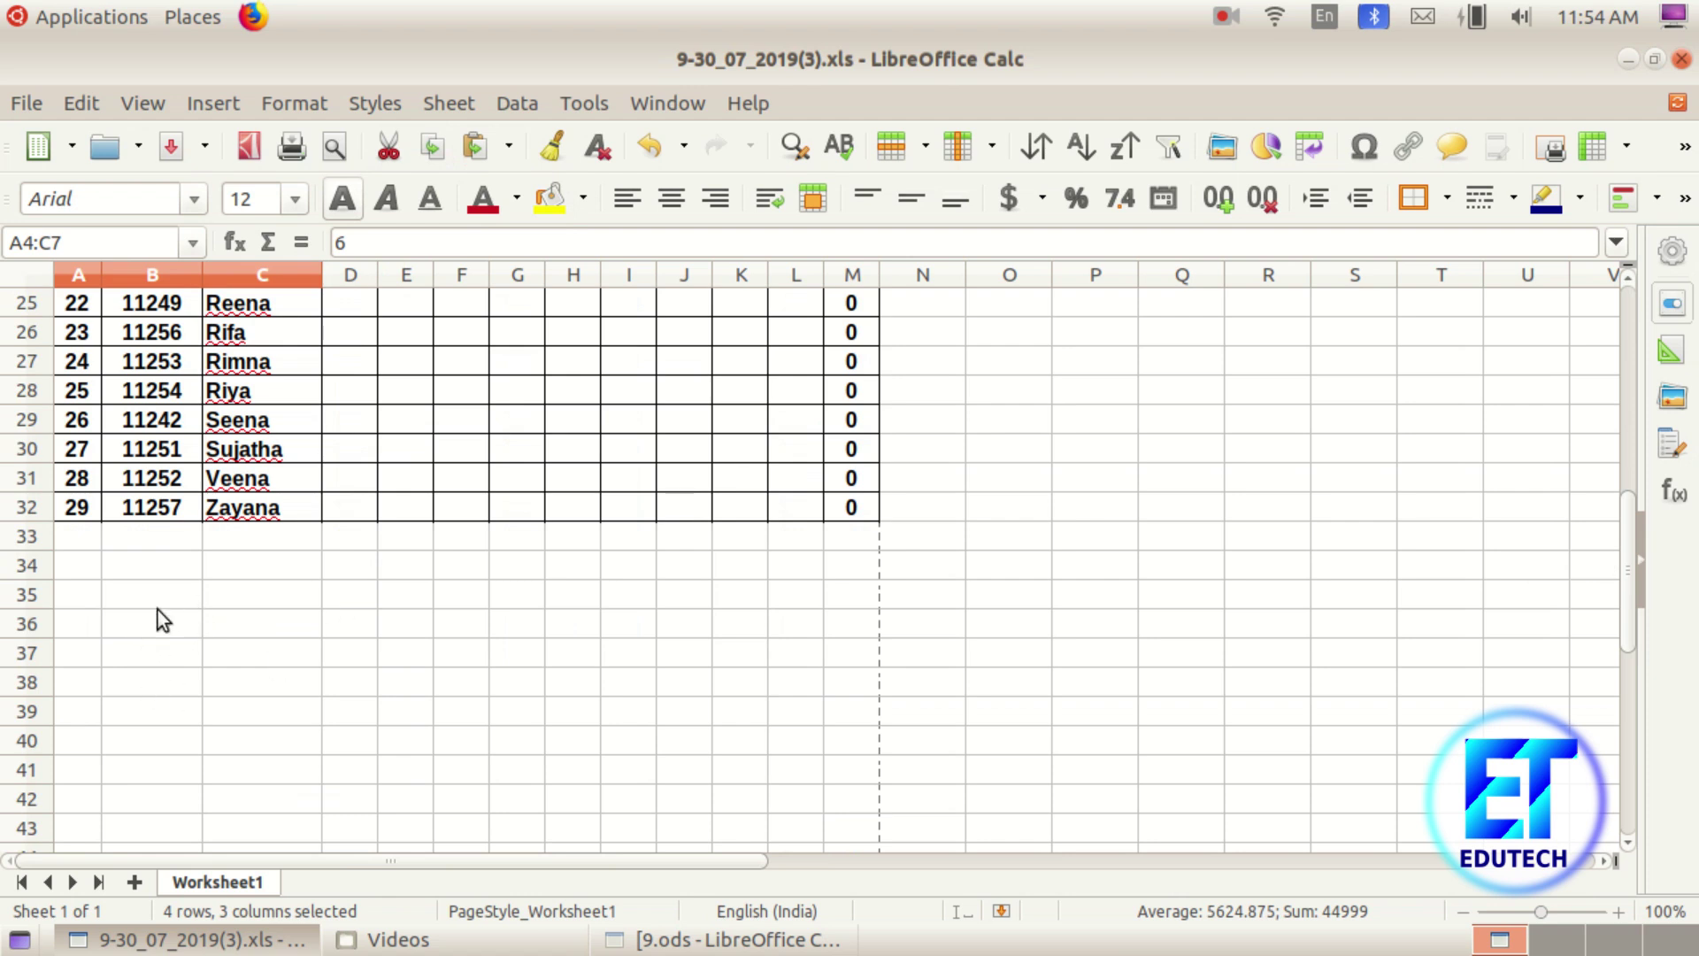
left_click(163, 619)
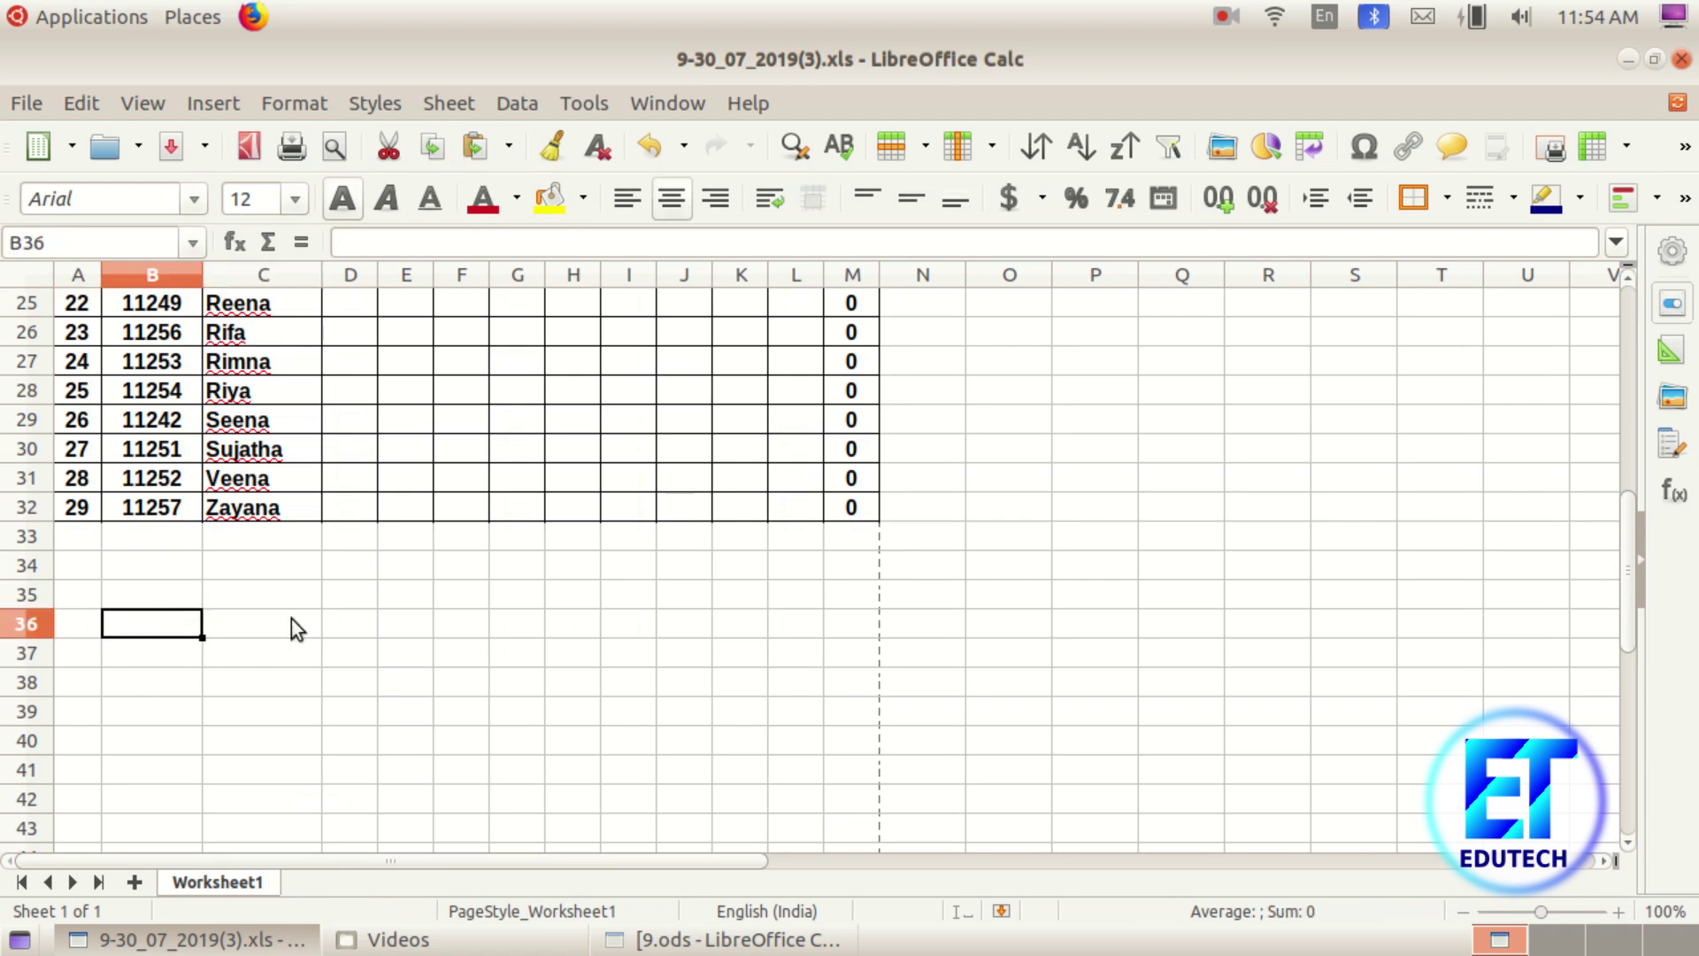
left_click(189, 602)
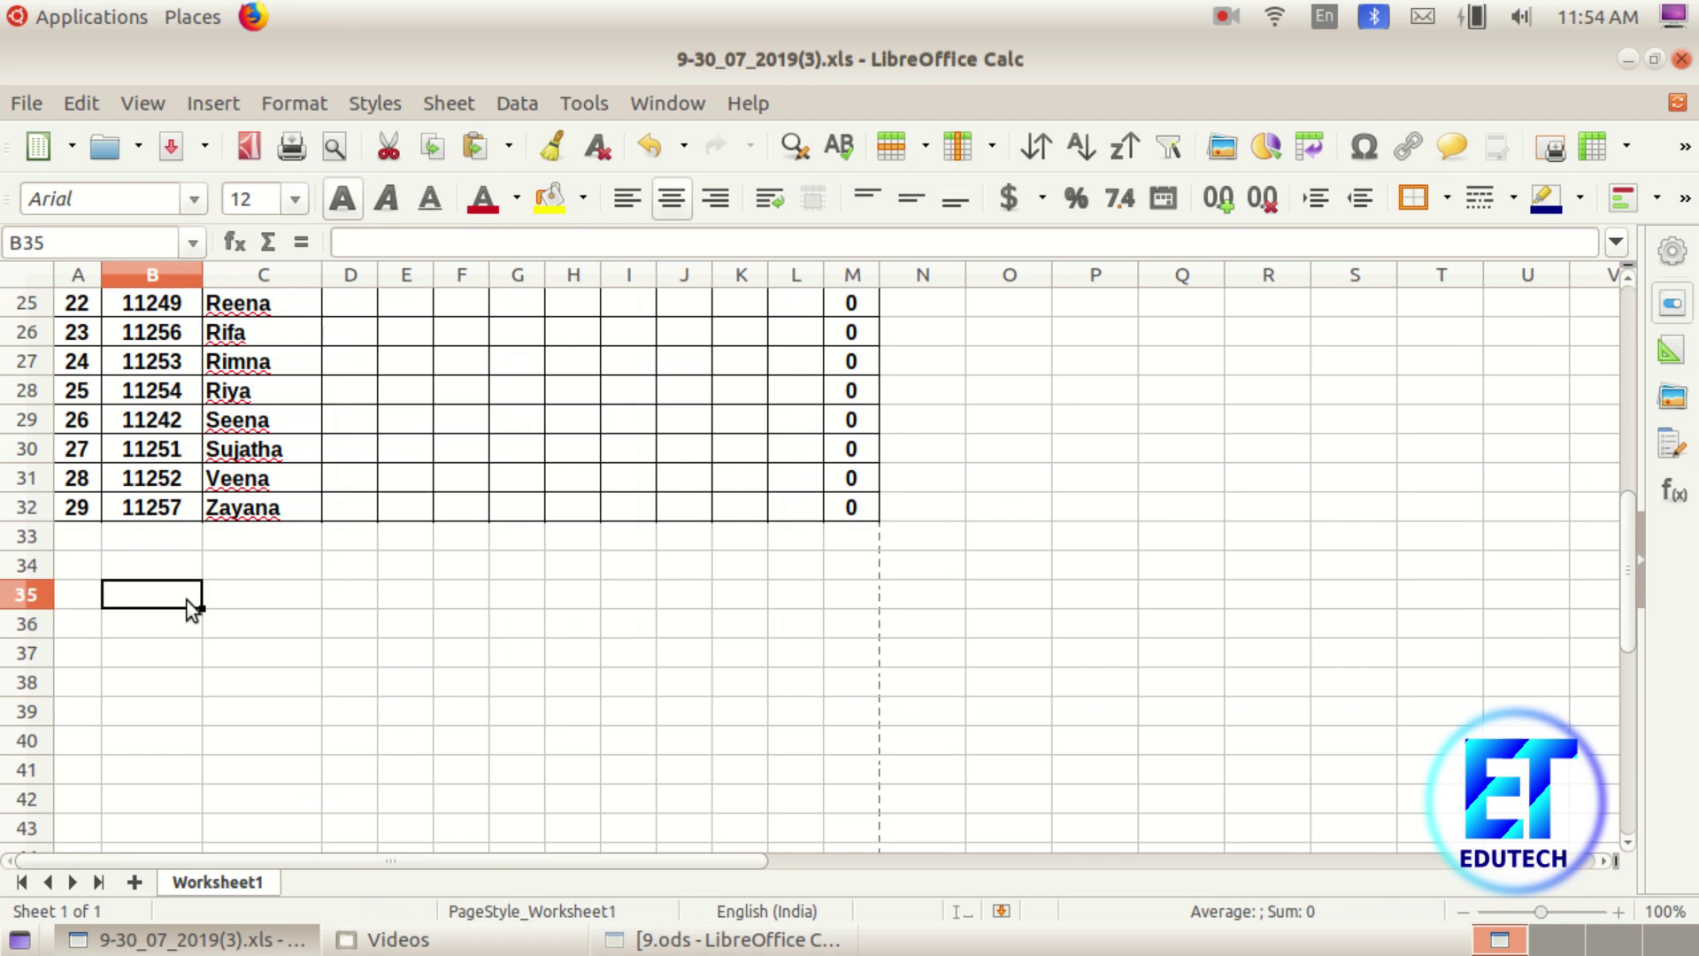
type("TOP 5")
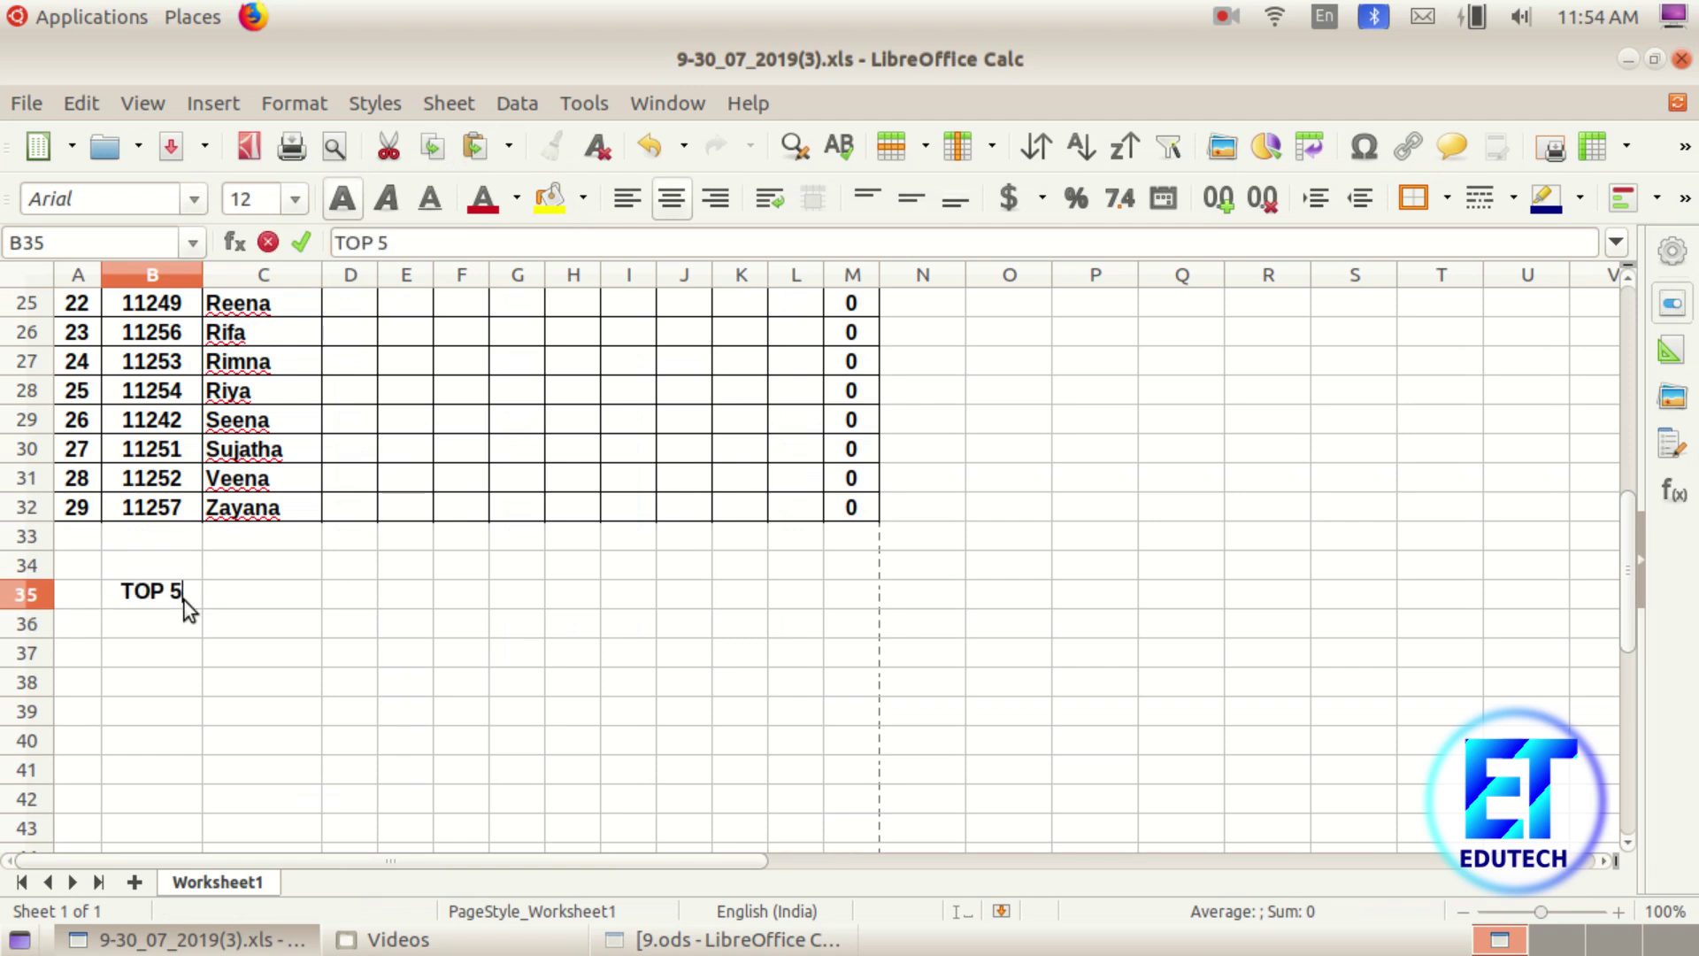
type(" ST")
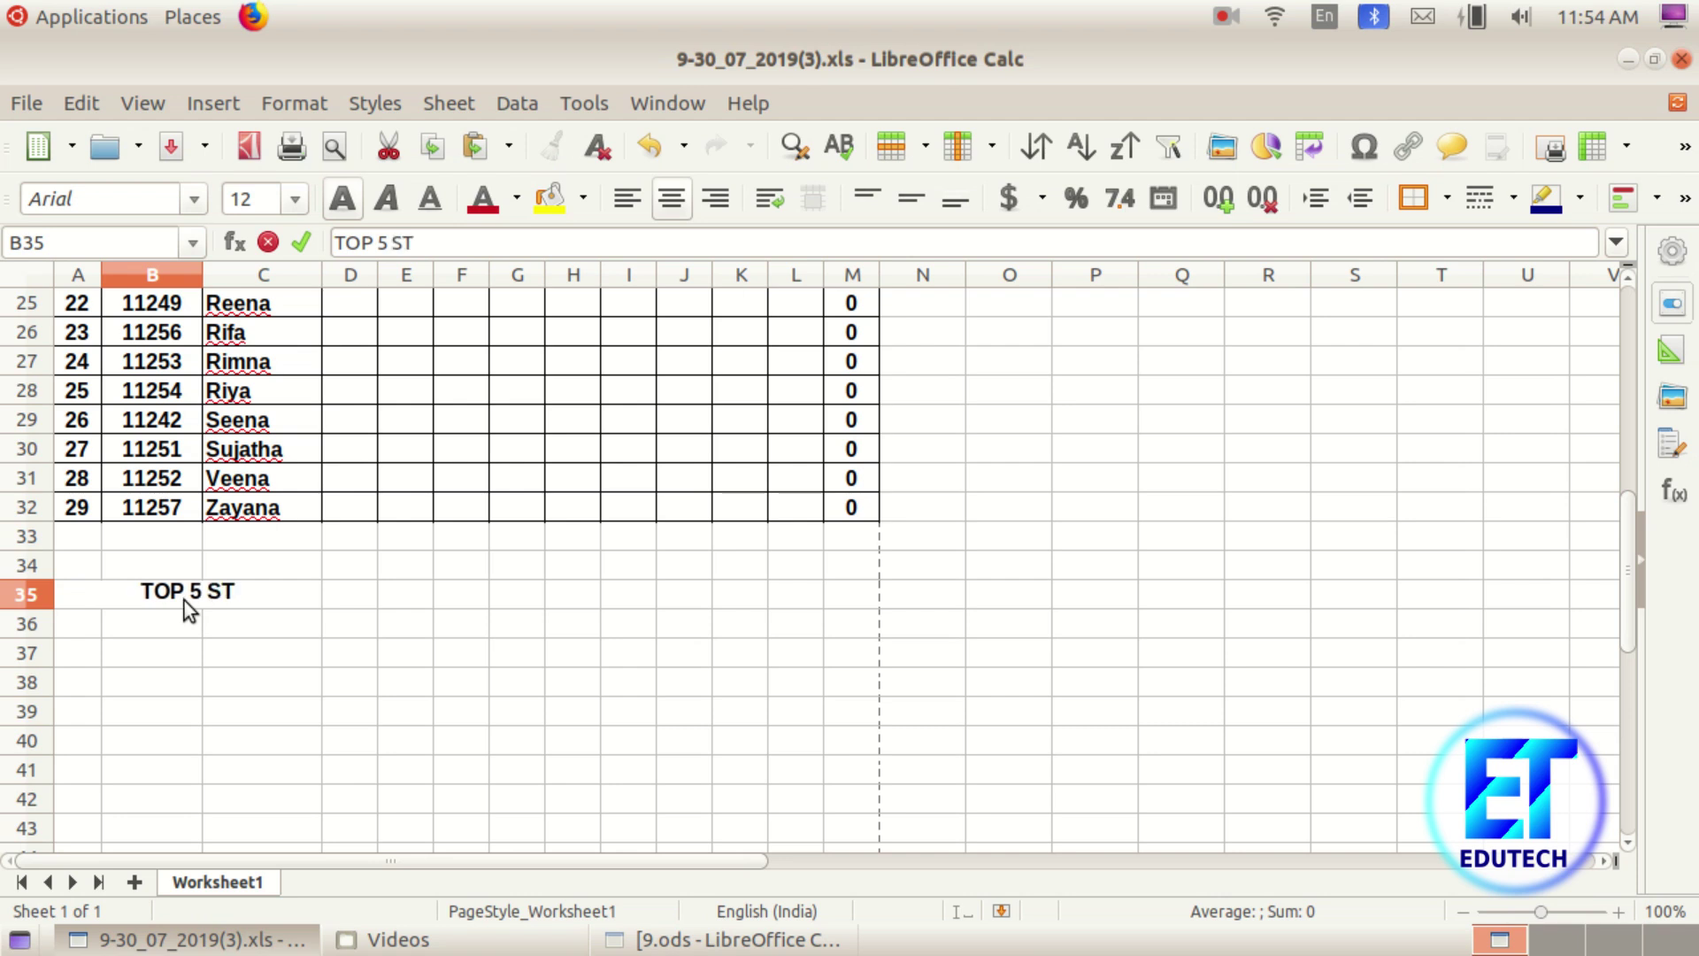
type("UDENTS")
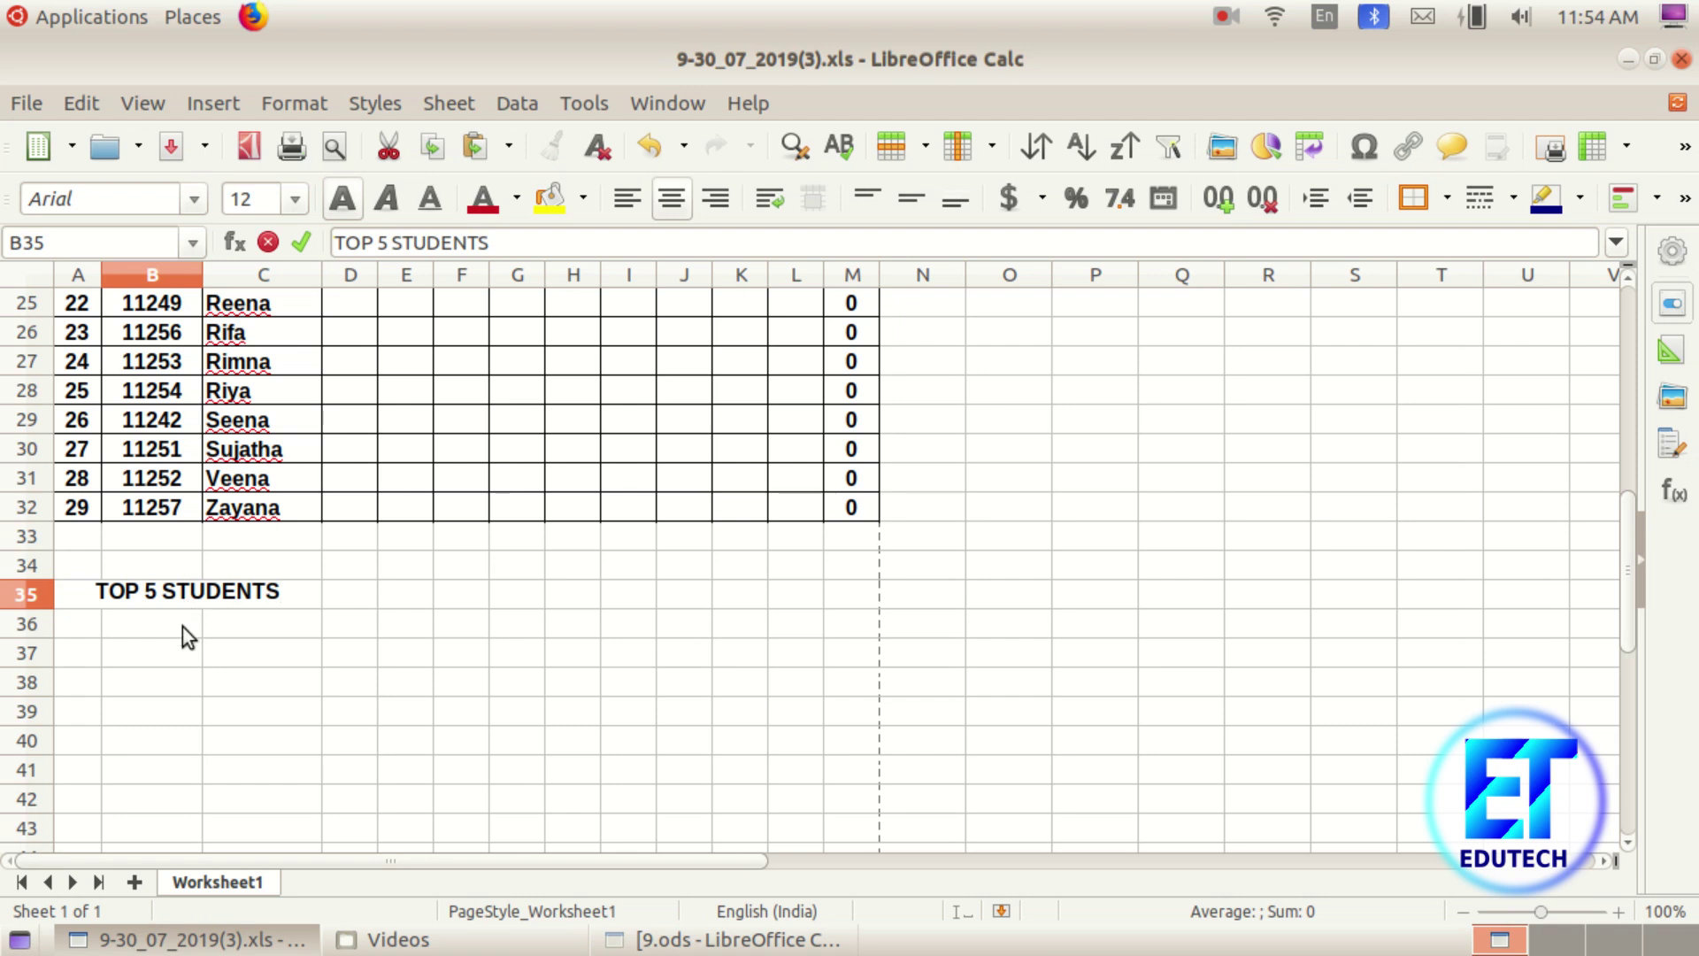
Paste the copied student details below the heading, starting at B36
left_click(182, 626)
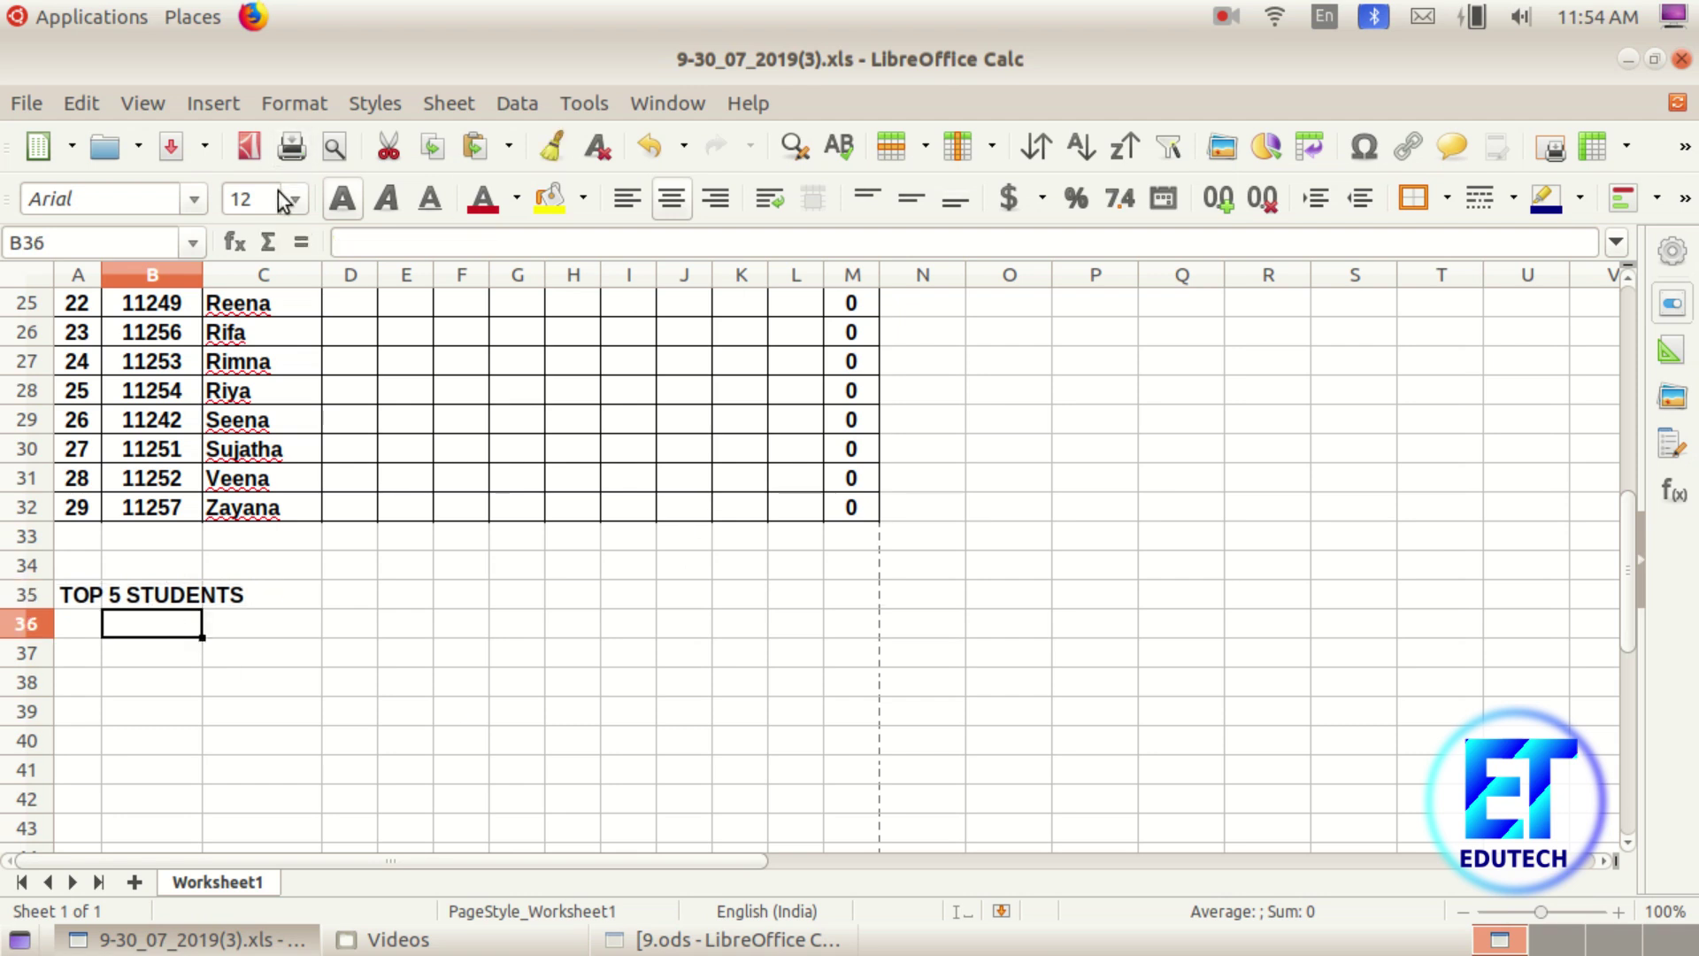
left_click(471, 148)
left_click(620, 683)
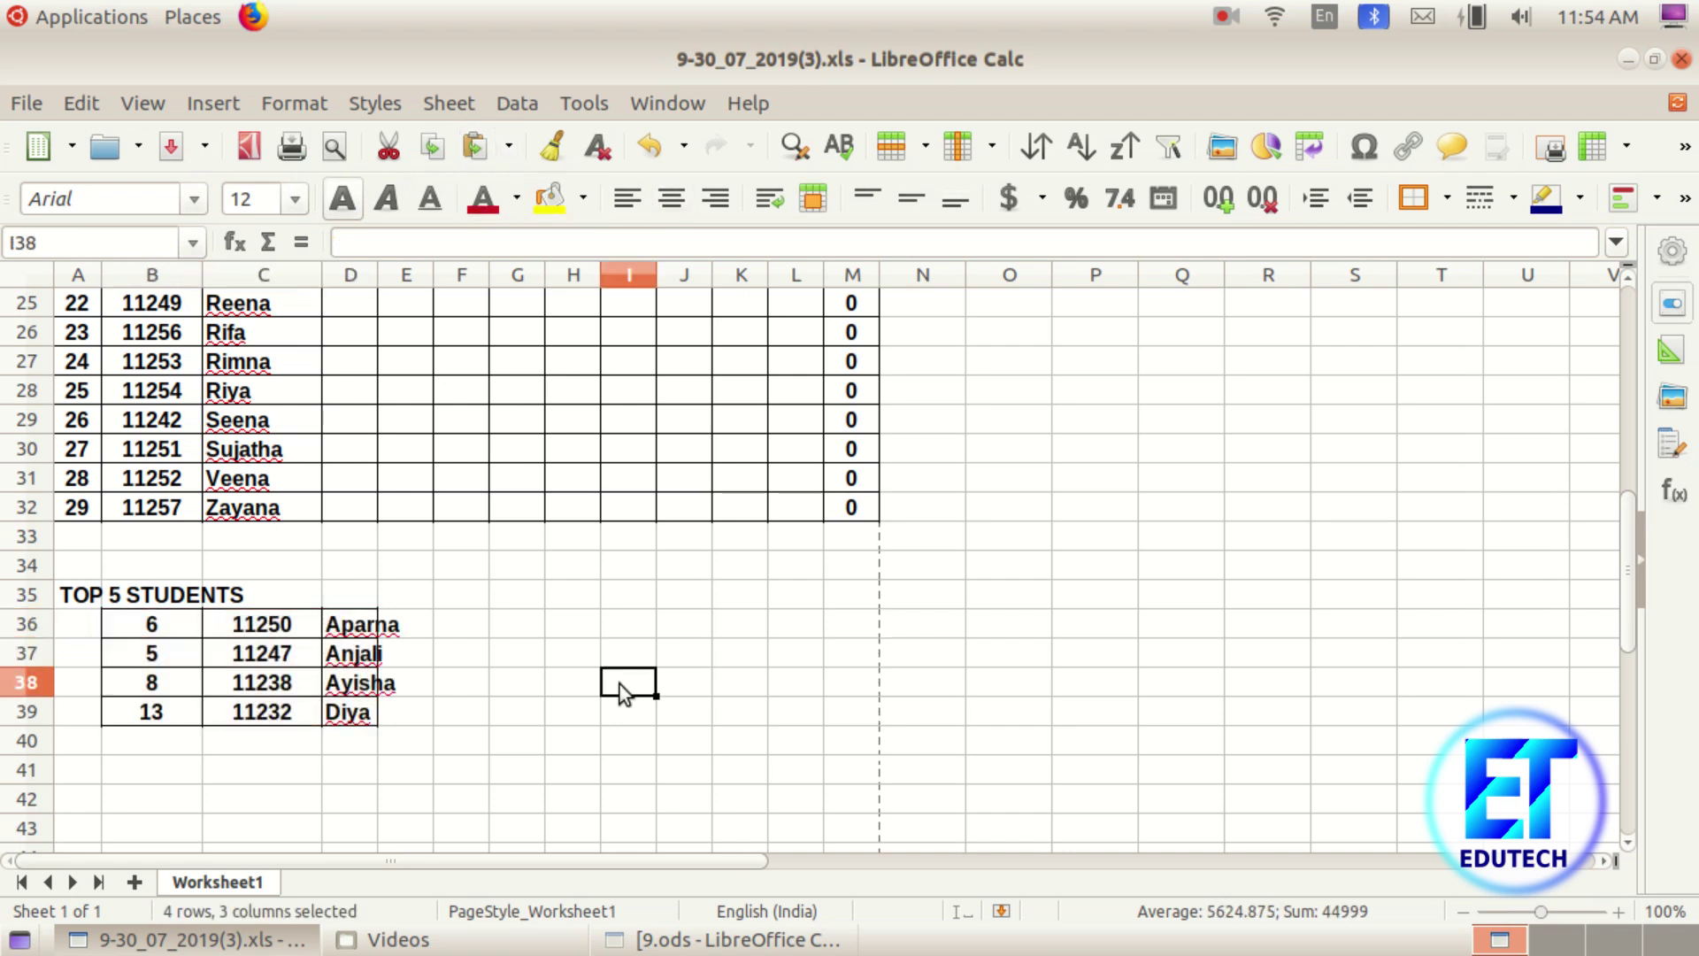
Replace the roll numbers in B36:B39 with ranks 1 to 4, entering 1 and 2 and filling the series down
left_click(190, 630)
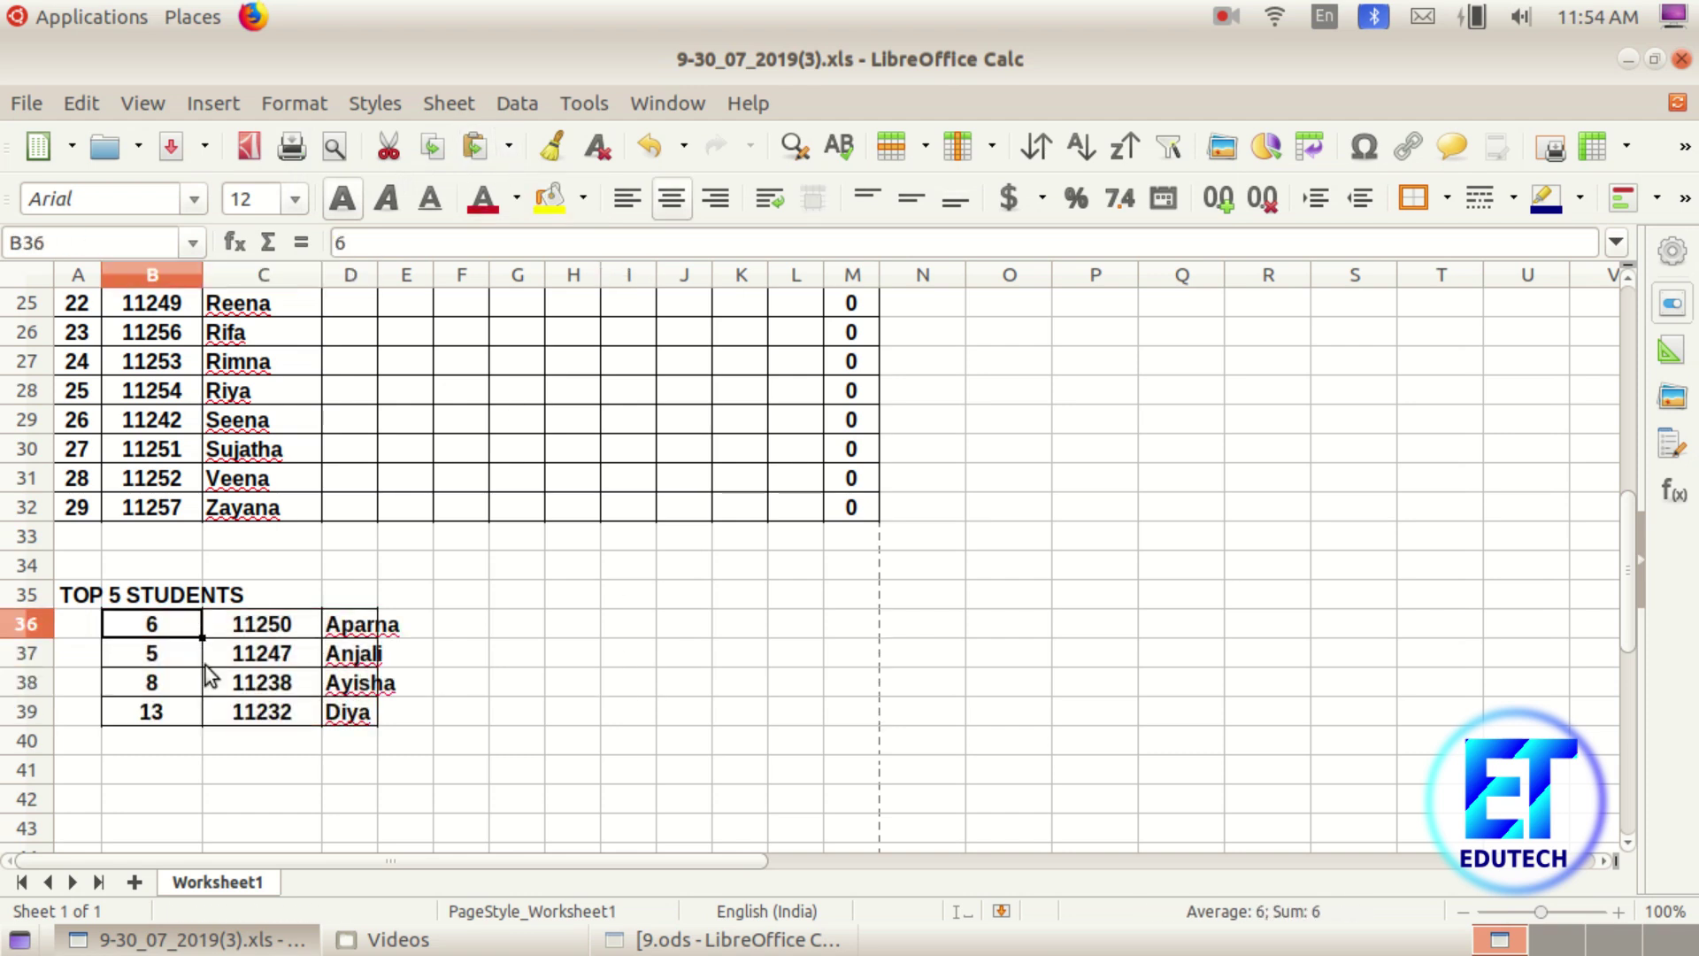
type("1")
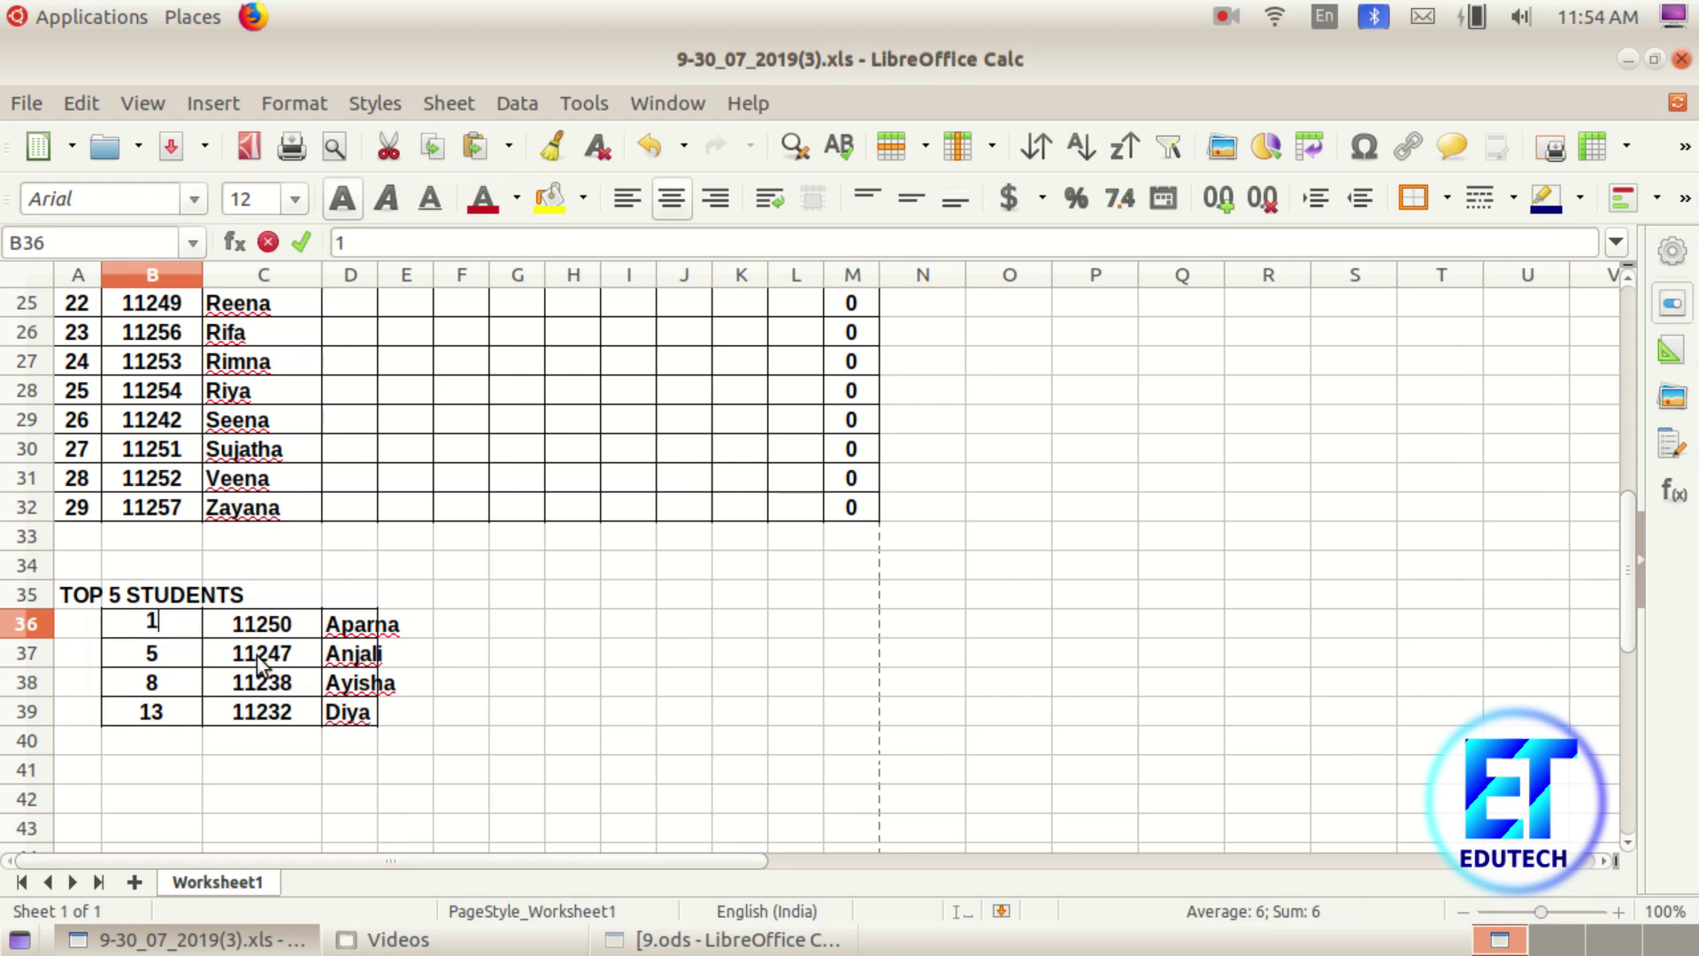
left_click(152, 649)
type("2")
left_click(160, 695)
left_click(187, 653)
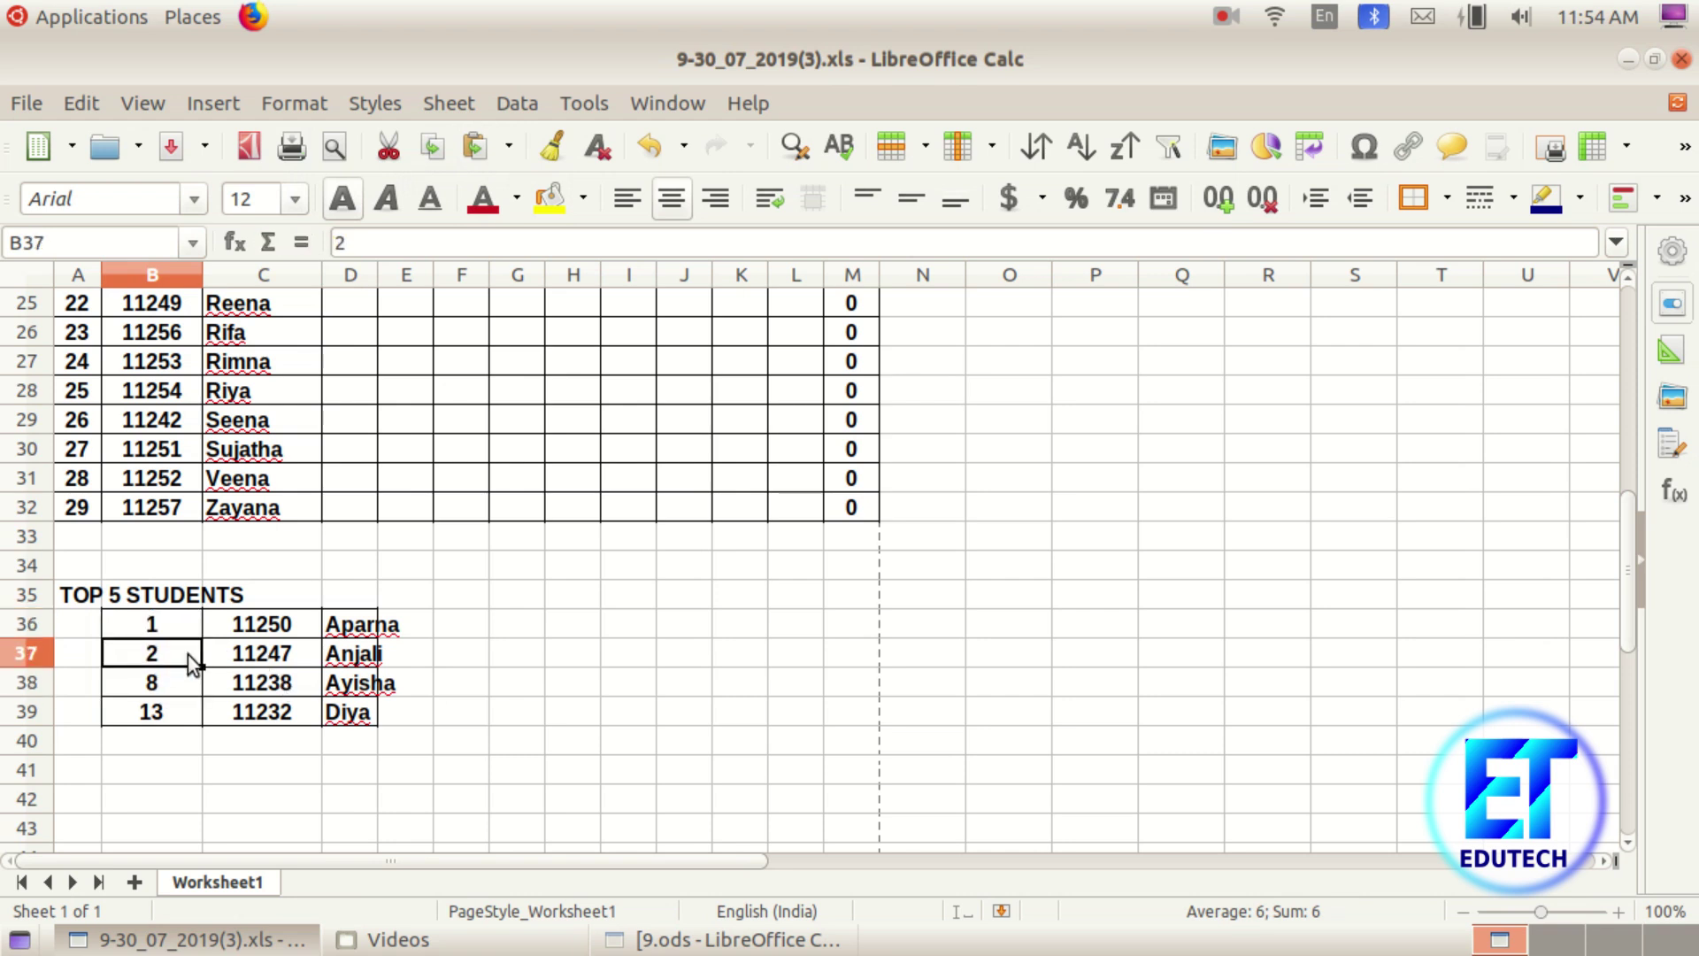
left_click_drag(203, 667, 195, 722)
left_click(630, 799)
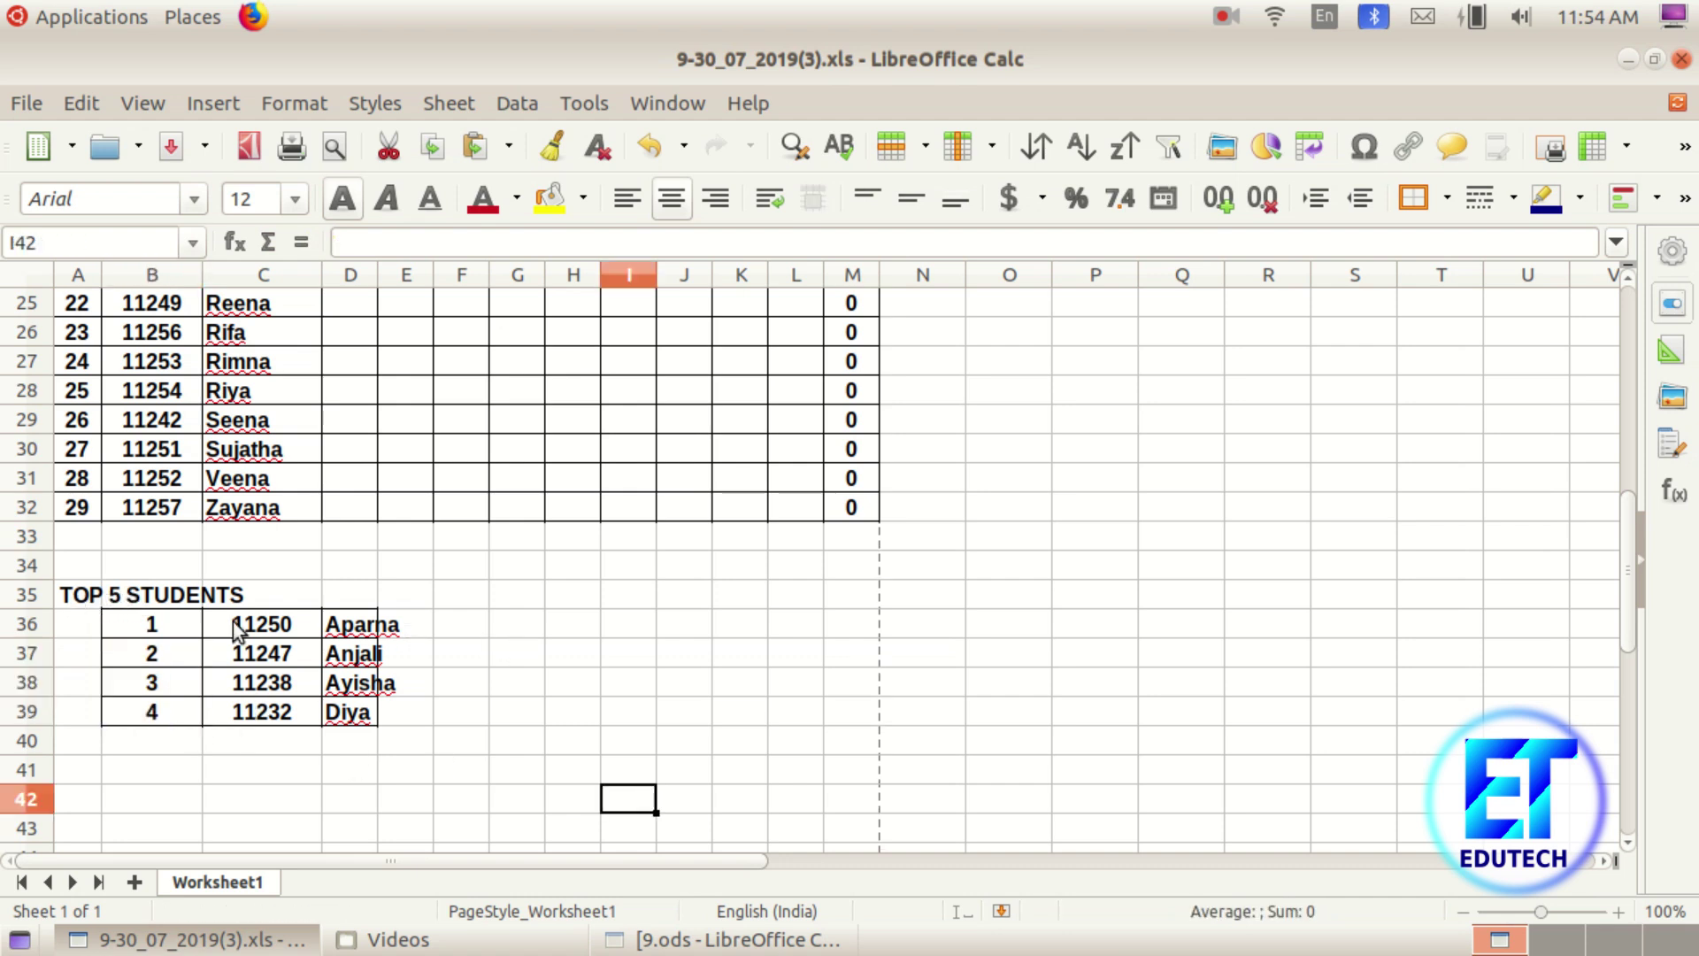
Merge and centre the heading across B35:E35, and merge columns D and E for each student name in rows 36 to 39
left_click(114, 599)
left_click_drag(146, 593, 390, 596)
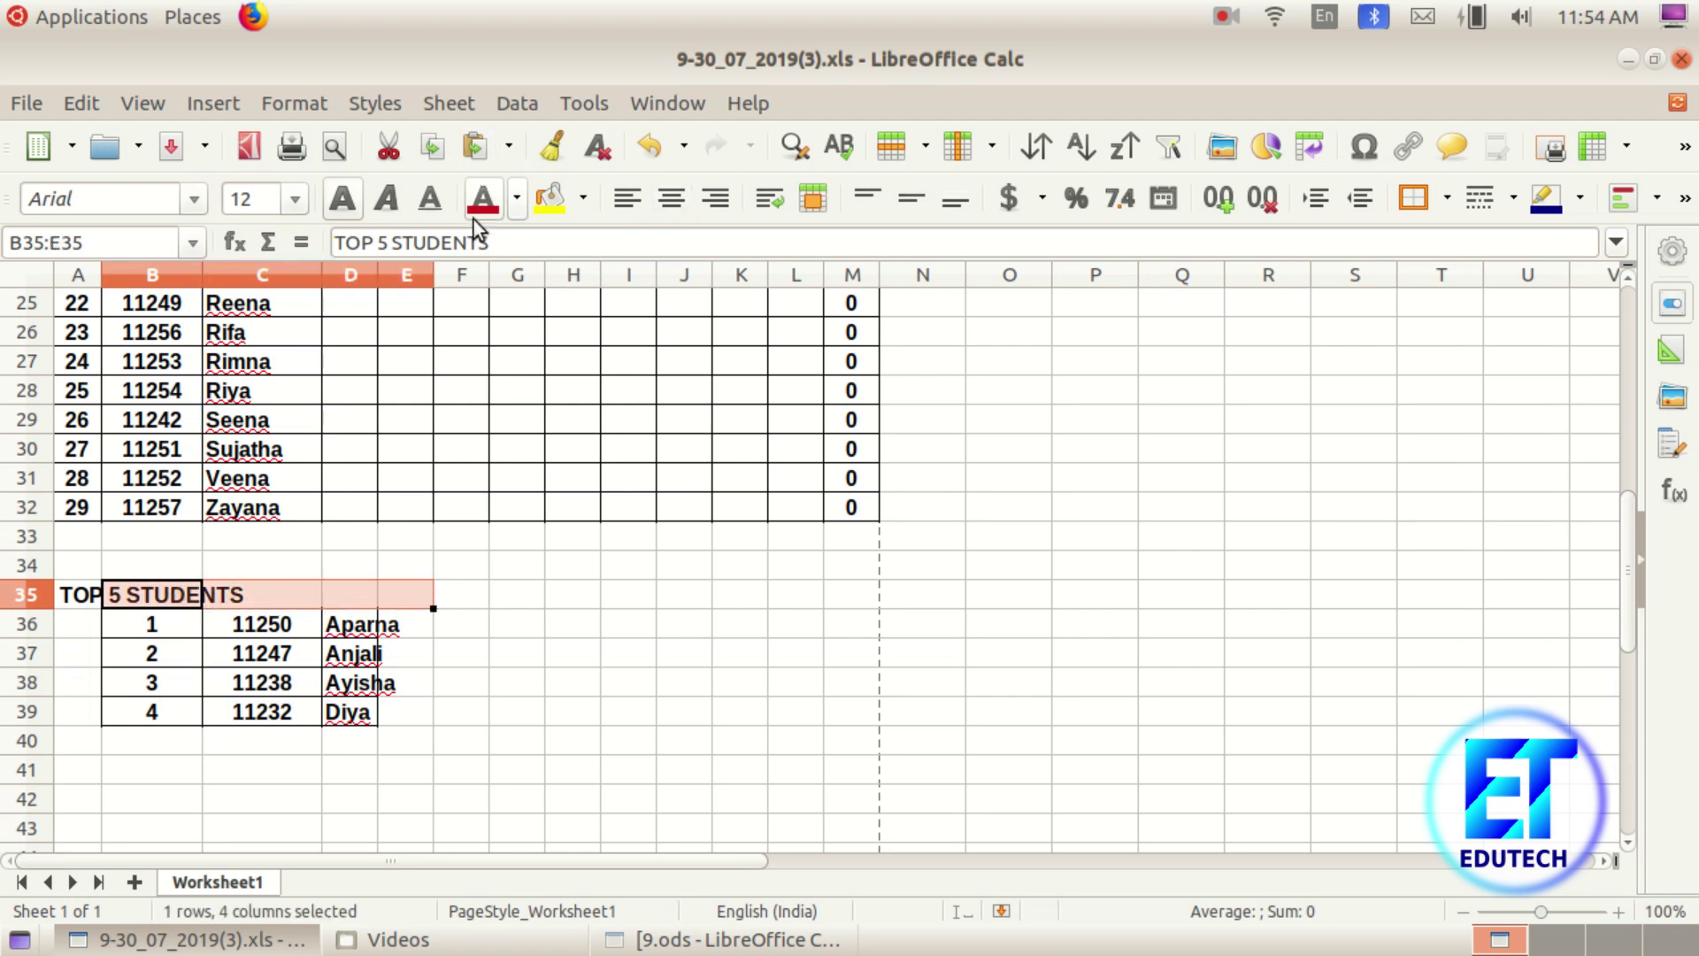
left_click(812, 198)
left_click(894, 566)
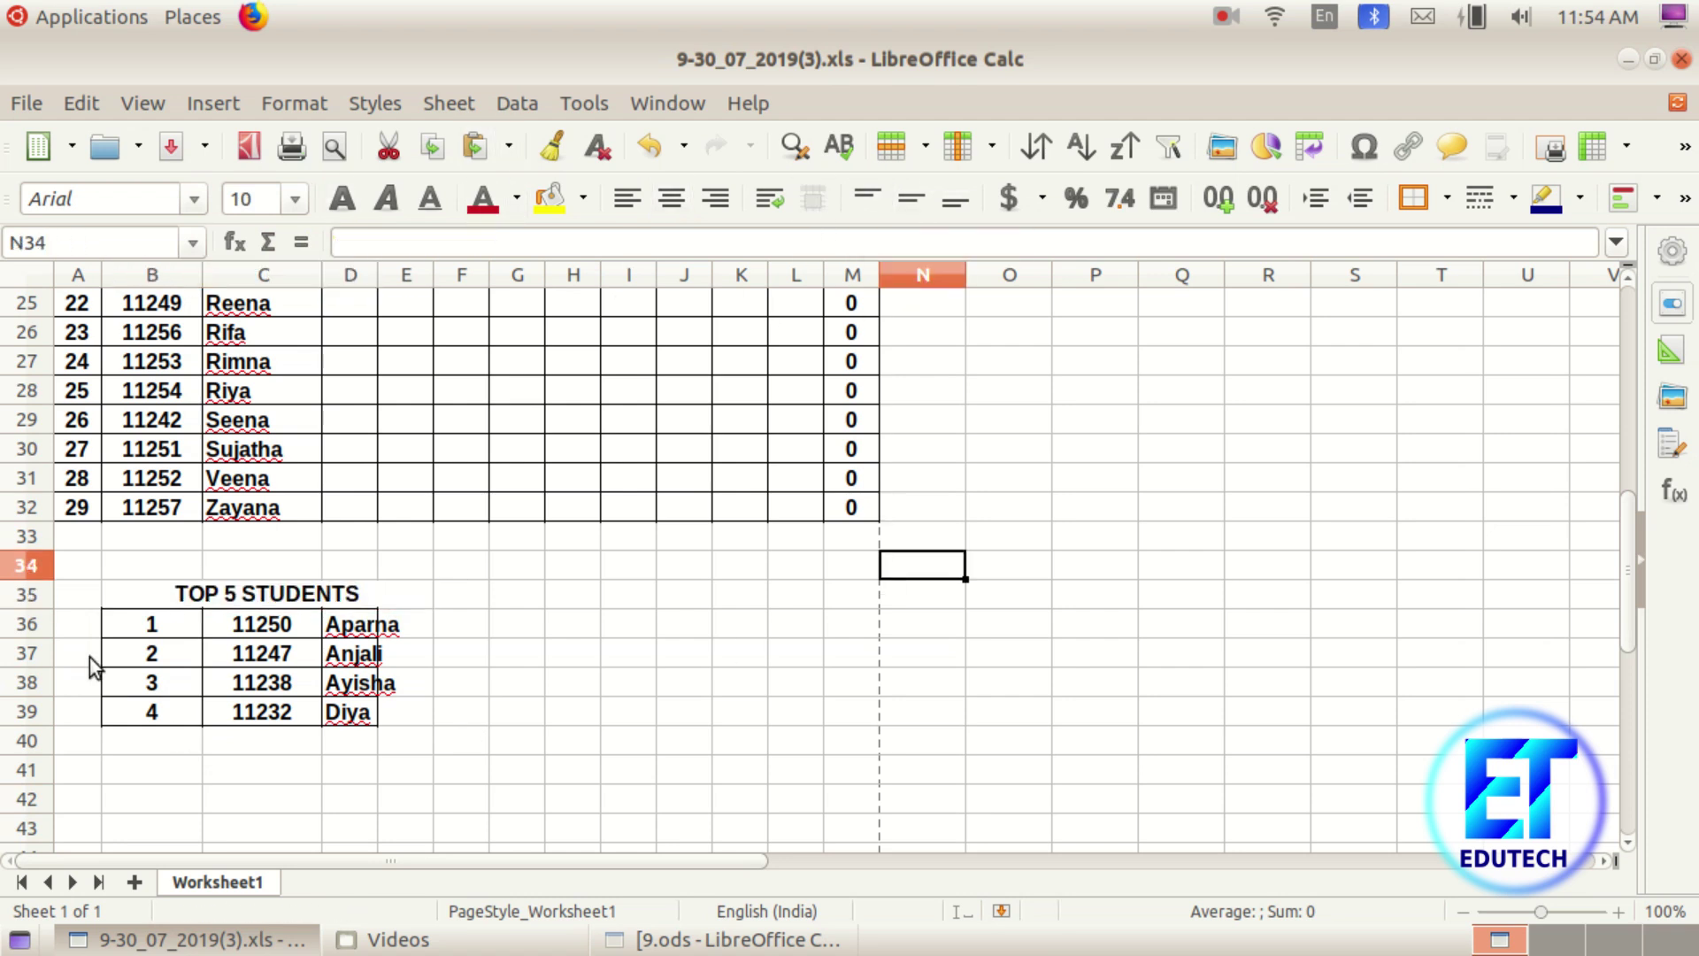
left_click(363, 627)
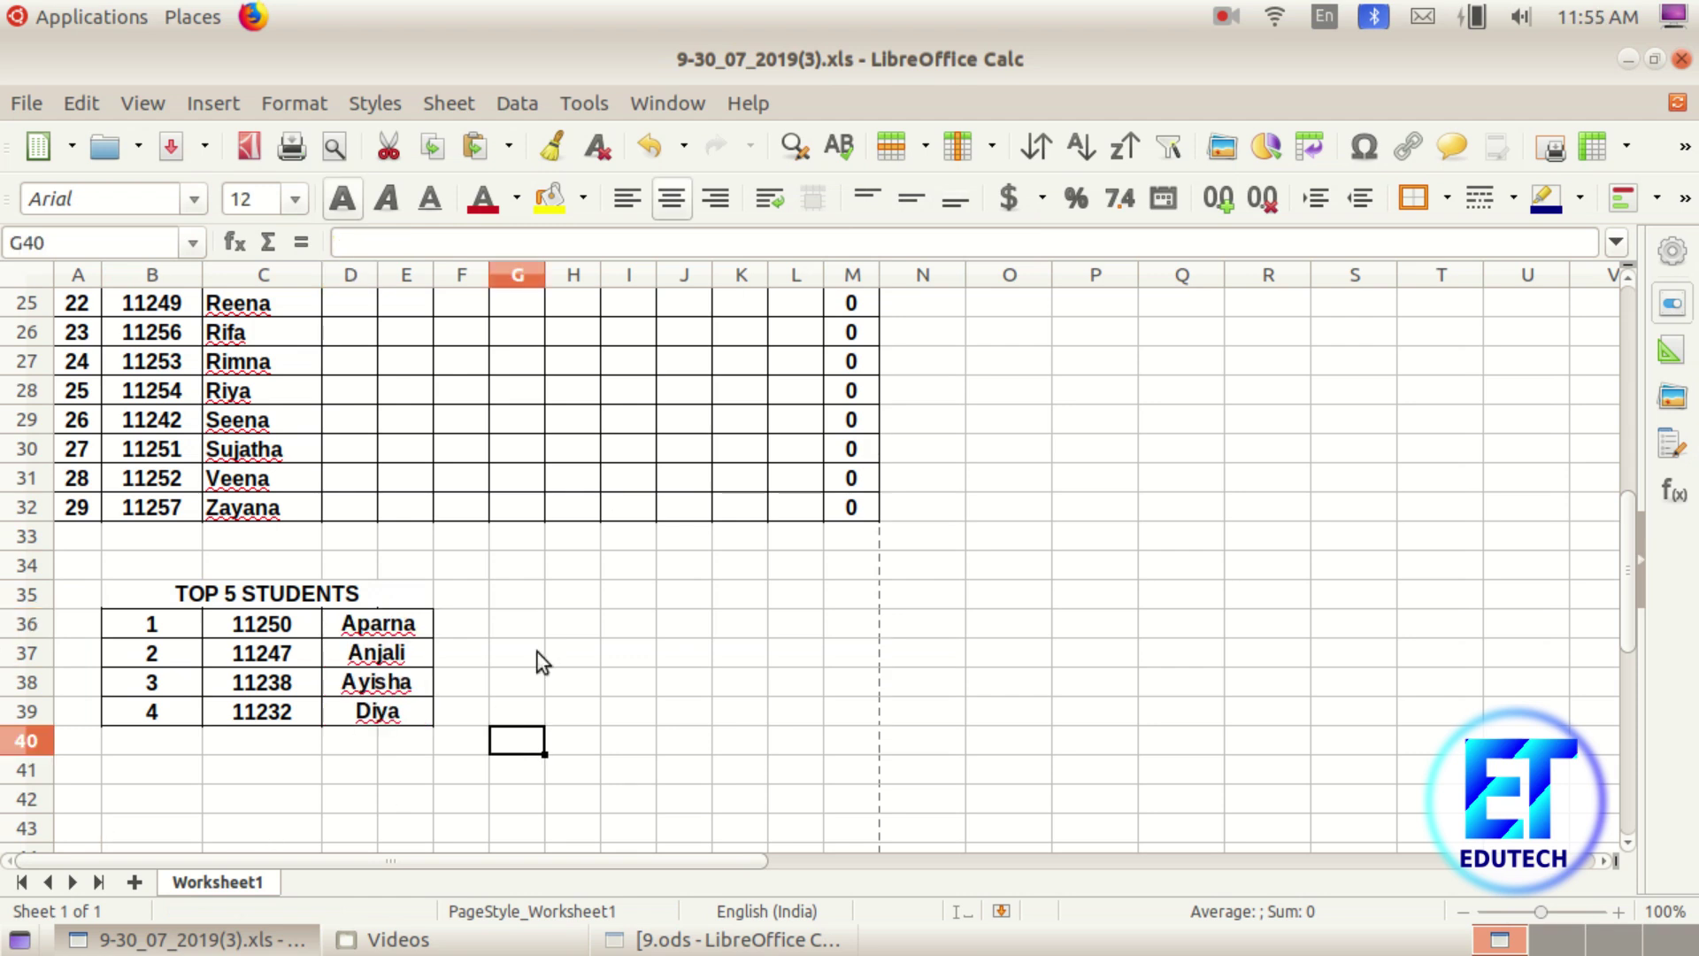
Change the merged heading above the ranked list to TOP 4 STUDENTS
left_click(235, 585)
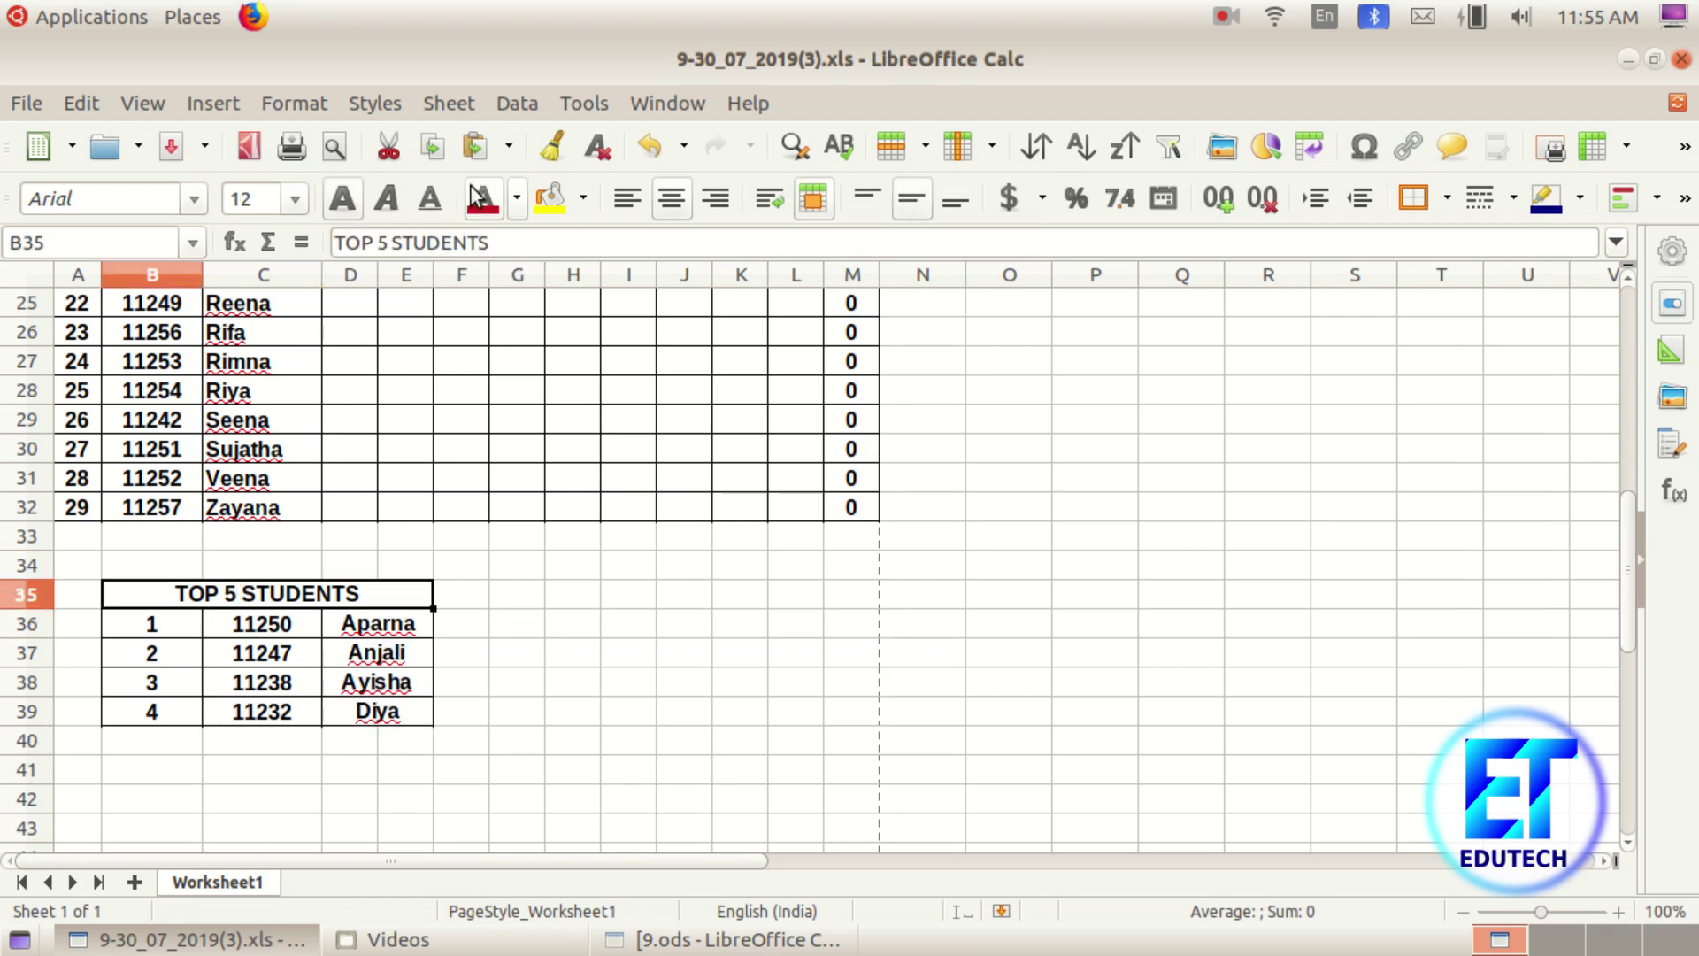
left_click(383, 242)
double_click(383, 242)
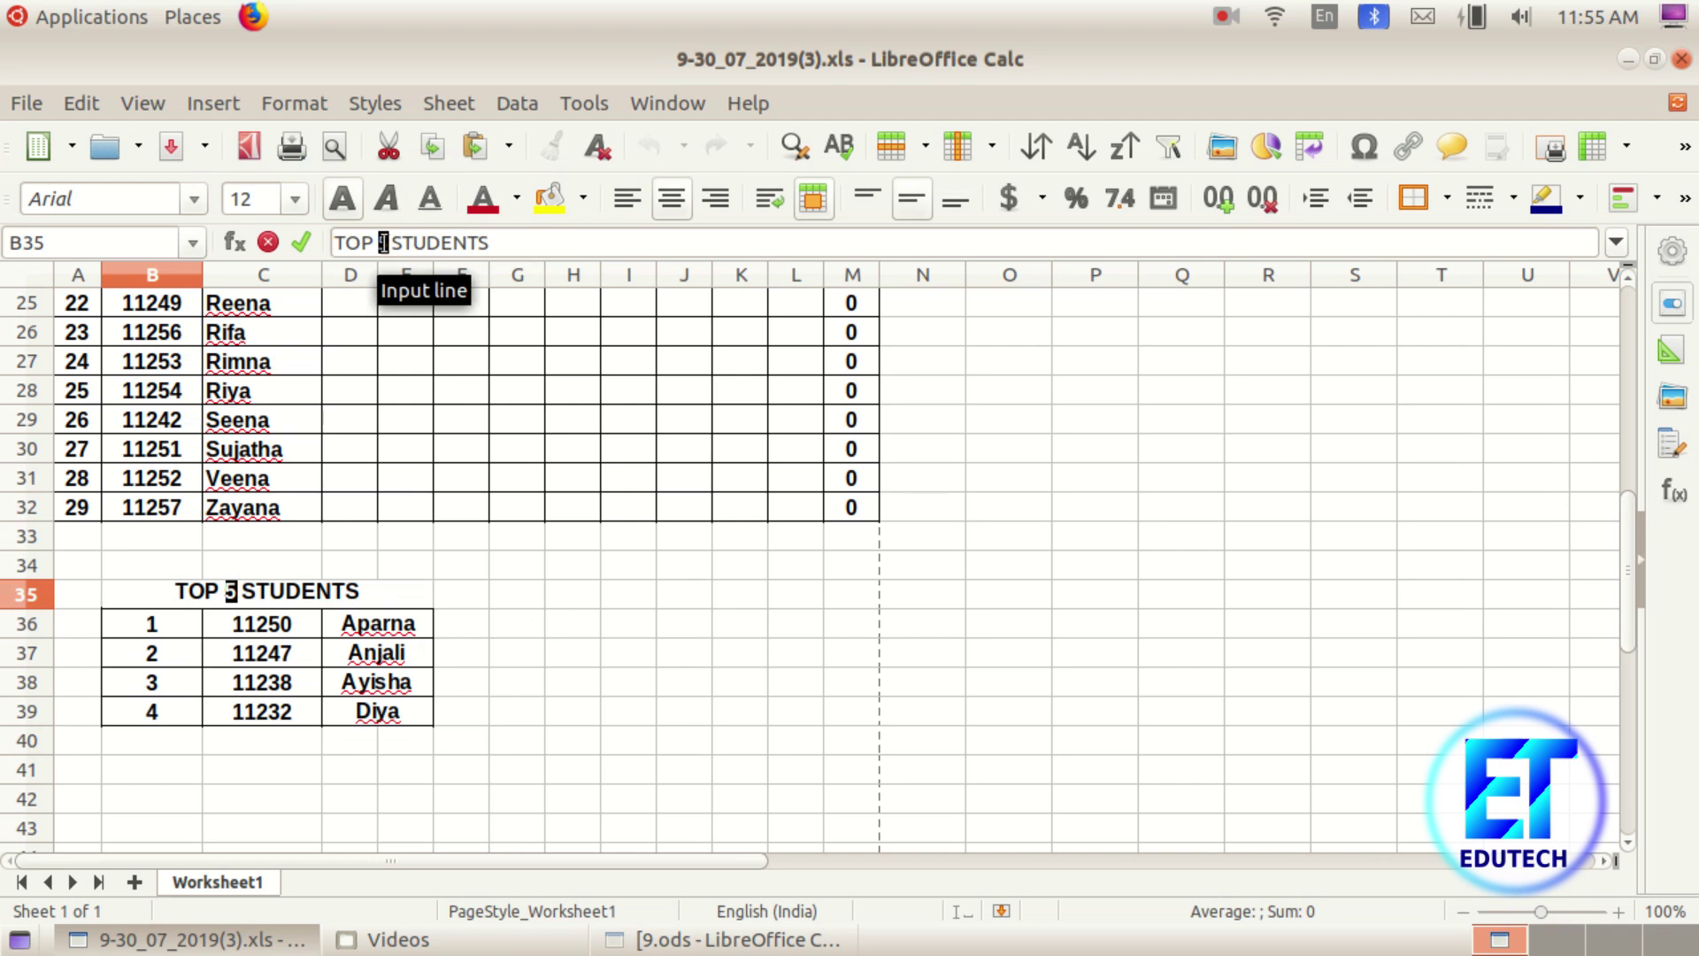
type("4")
left_click_drag(530, 592, 570, 593)
scroll(540, 777, "down", 2)
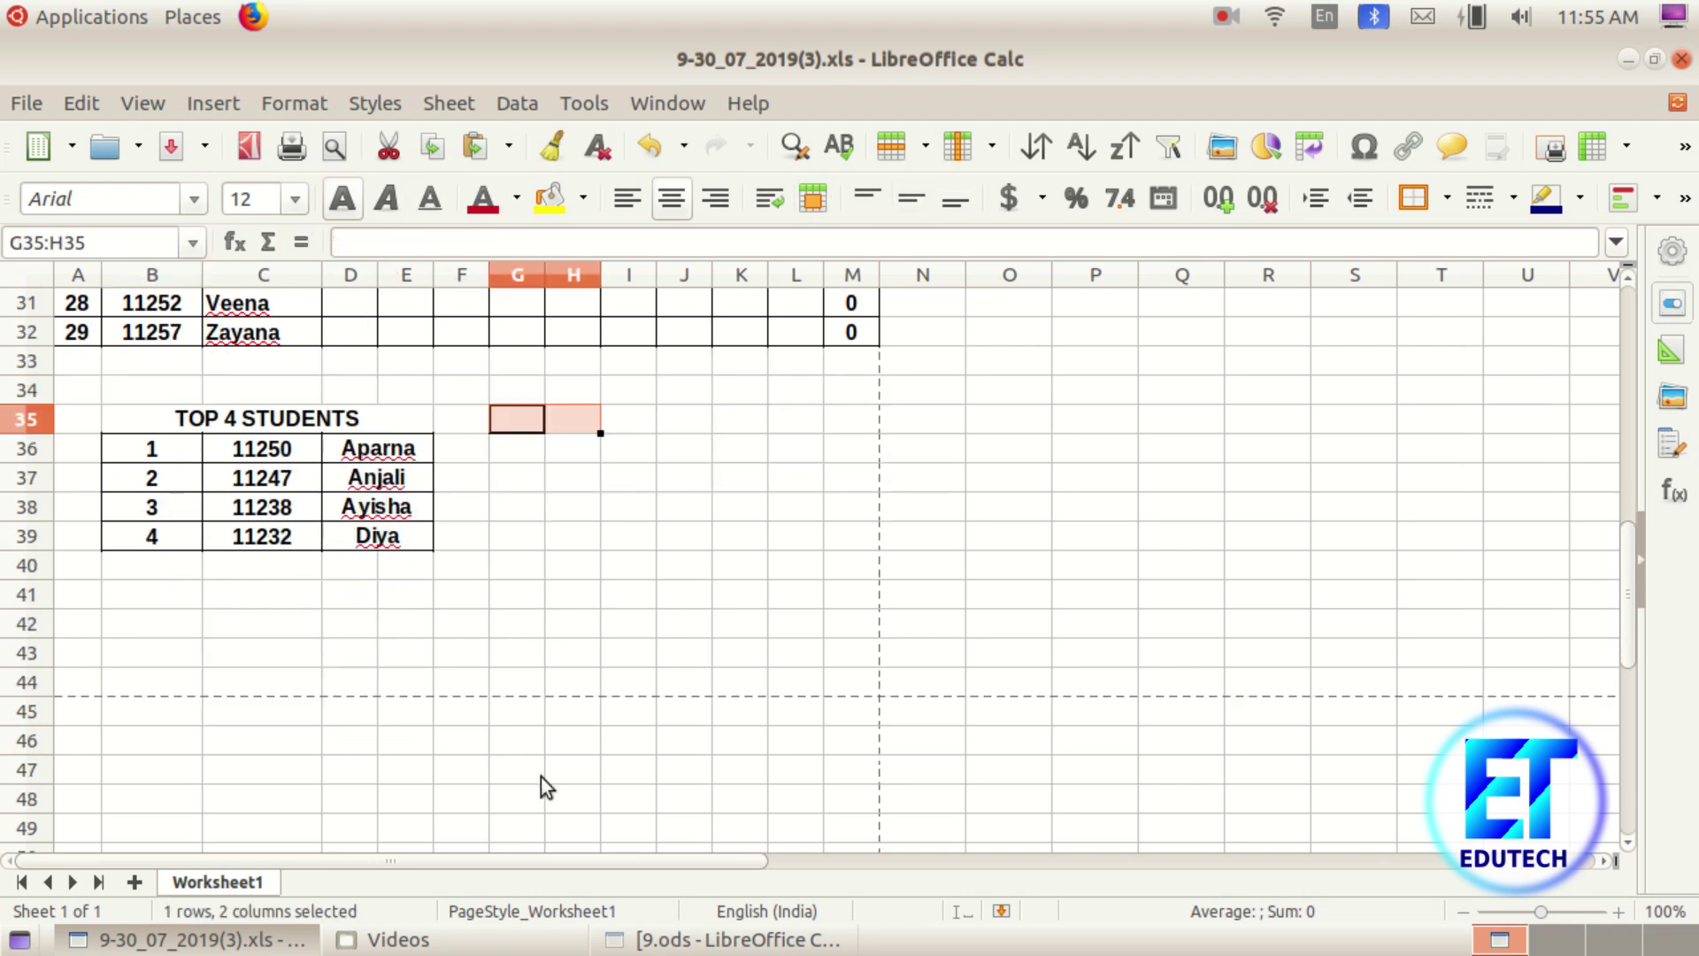
scroll(482, 603, "up", 10)
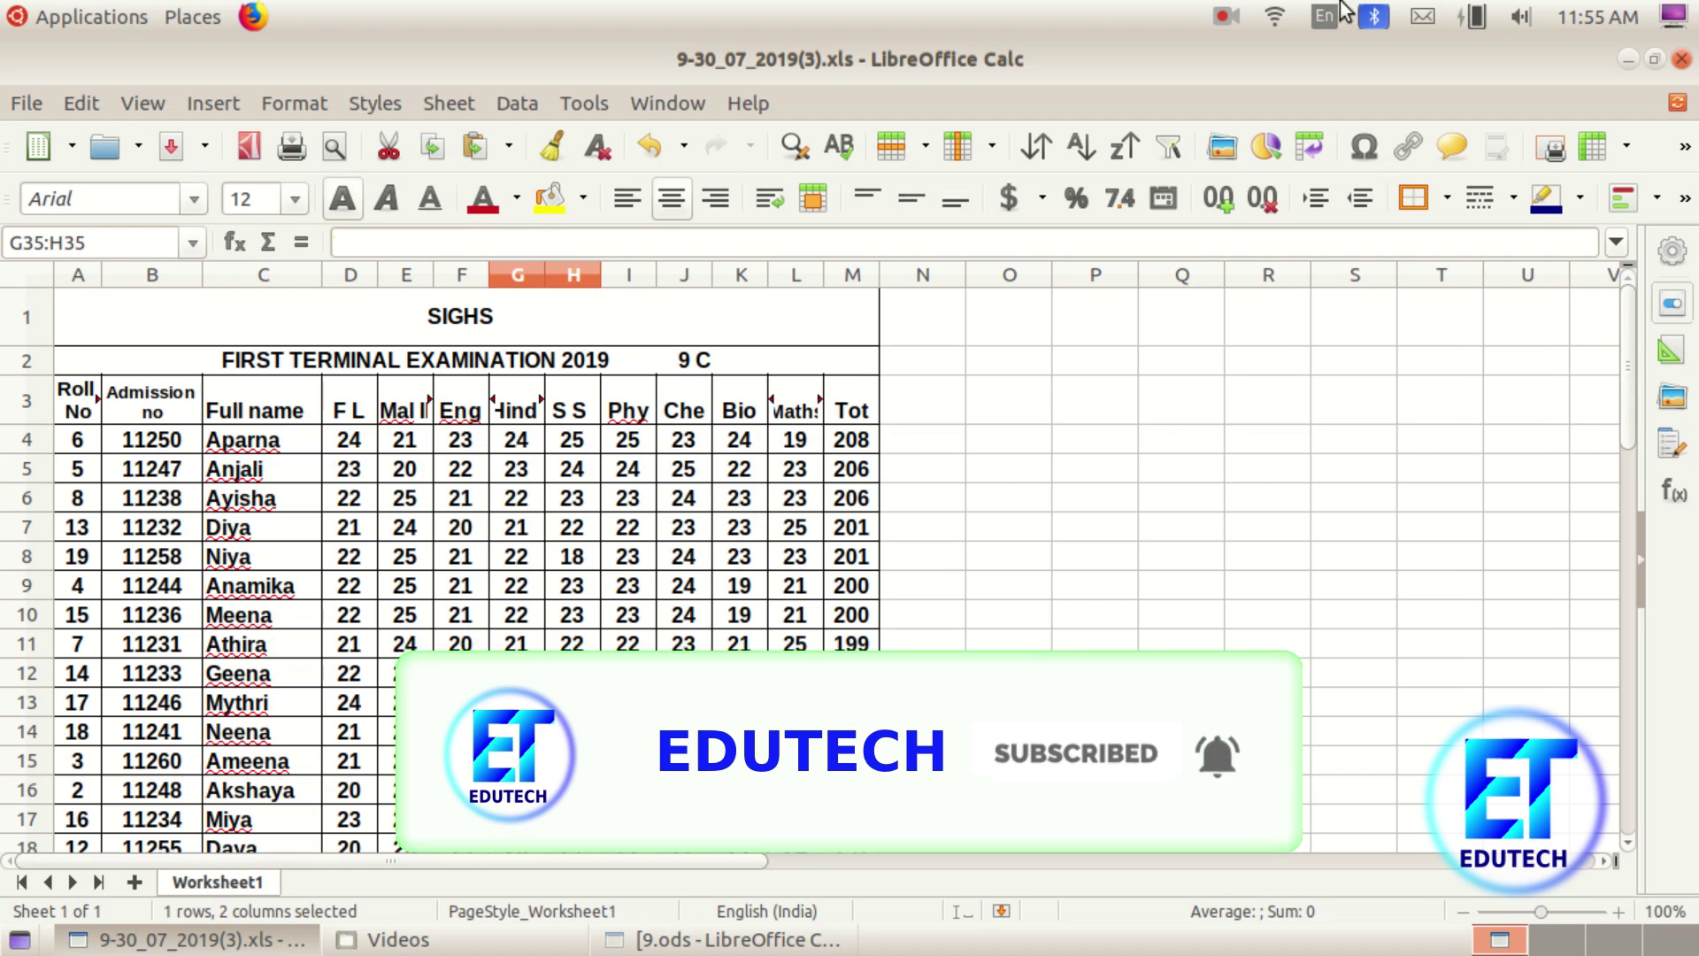
left_click(1227, 15)
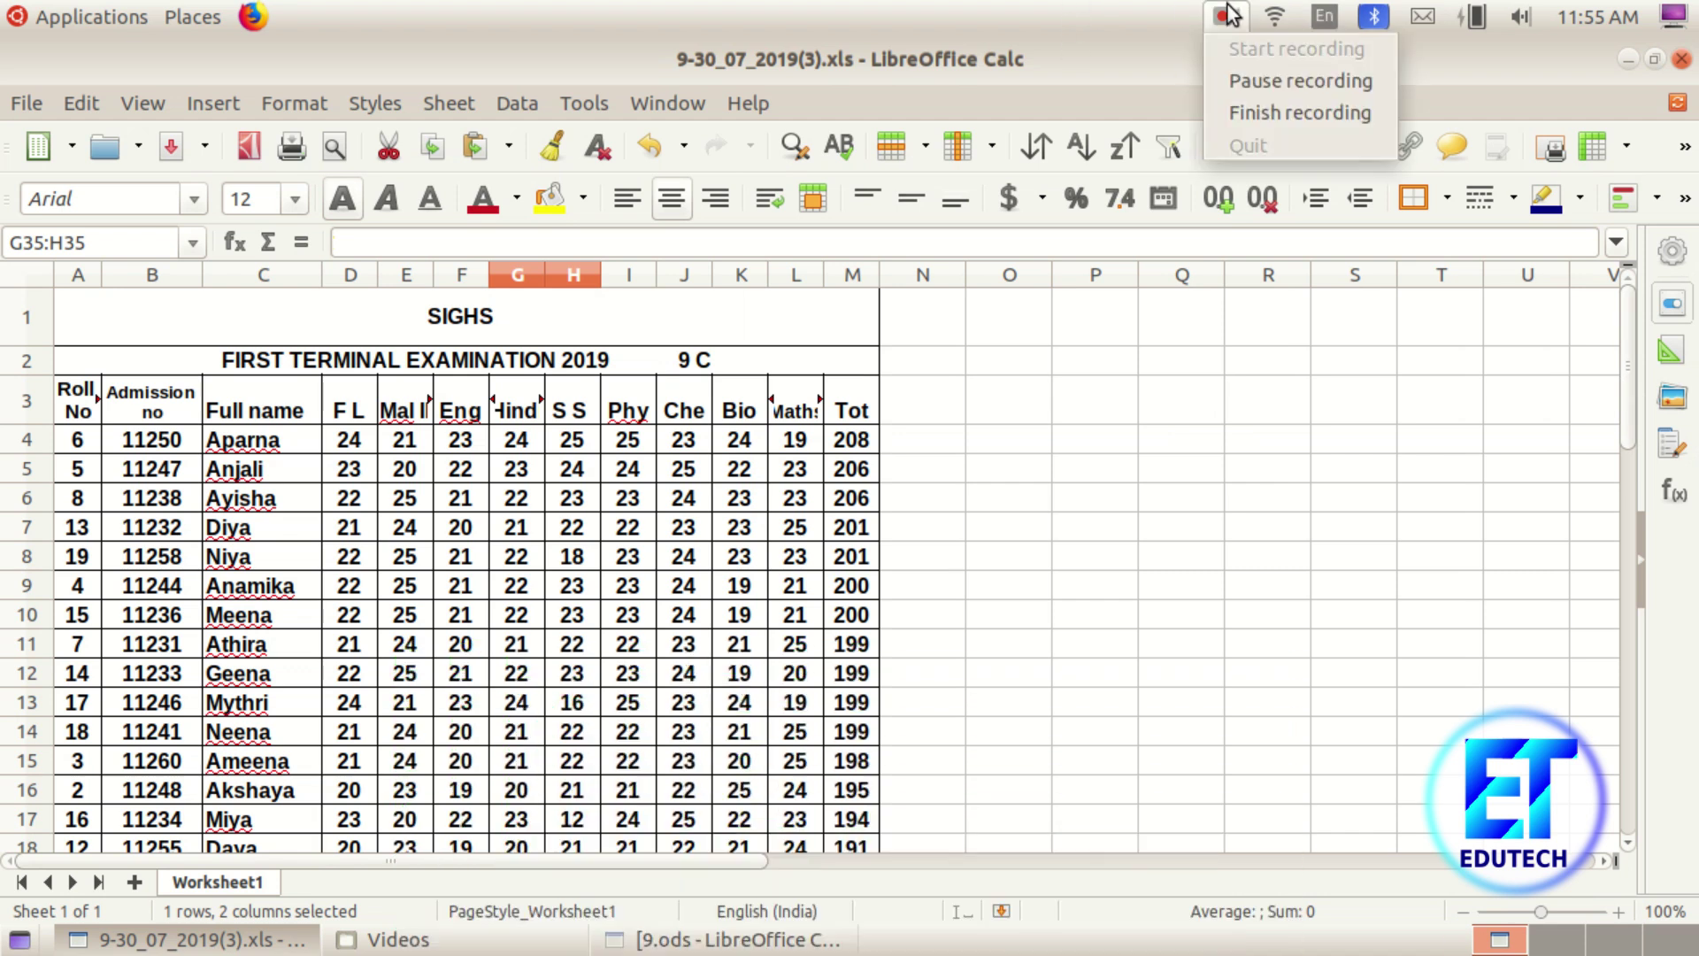